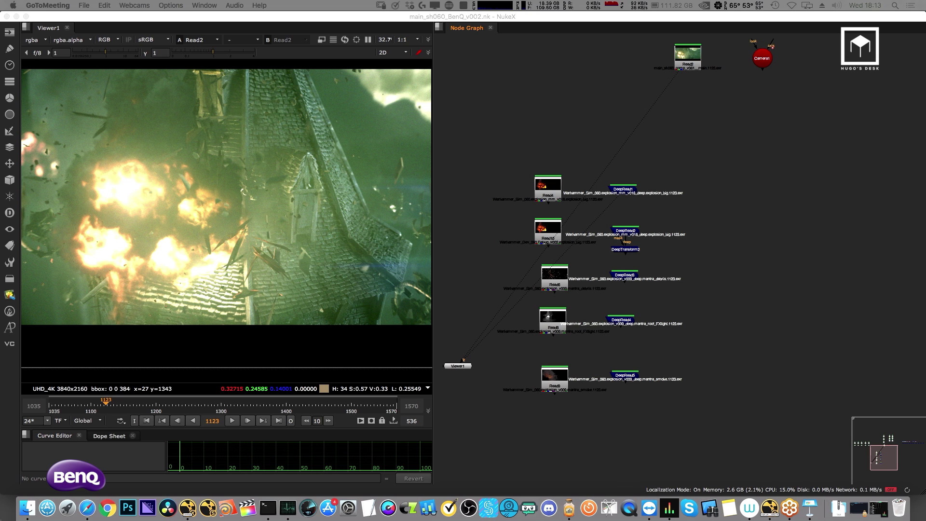
Bring NukeX to the front and check the Workspace menu without changing the layout
{"action": "left_click", "coordinate": [631, 80]}
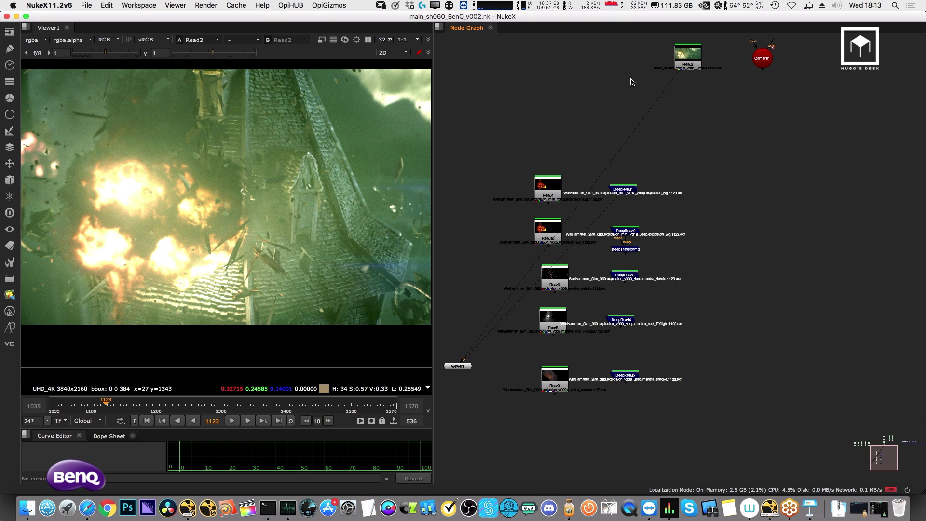
{"action": "left_click", "coordinate": [153, 6]}
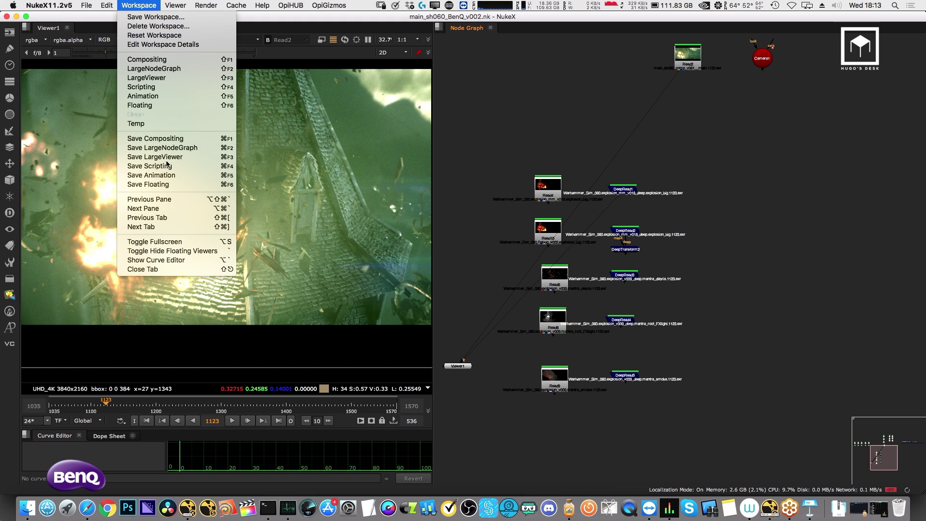
{"action": "left_click", "coordinate": [619, 205]}
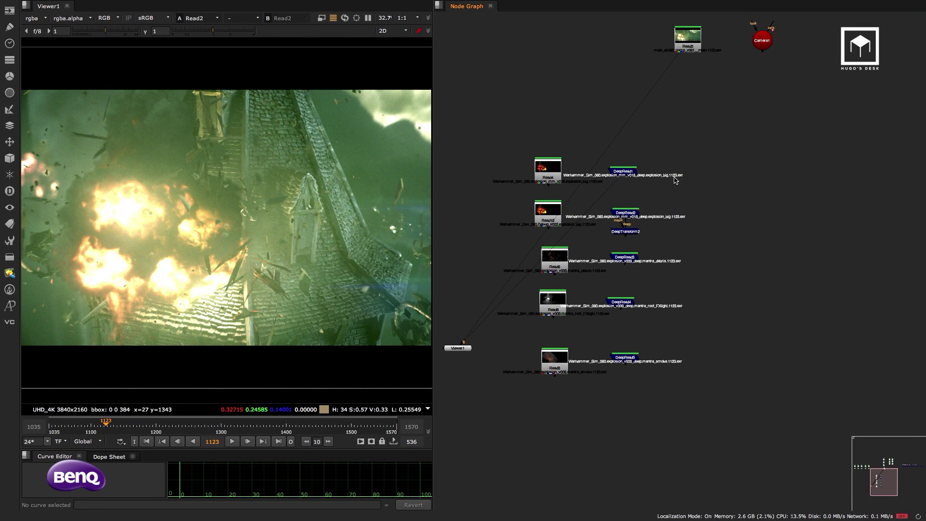
Maximize the viewer, play the Read2 explosion plate from frame 1123 to 1139, and restore the layout
{"action": "scroll", "coordinate": [675, 181], "scroll_direction": "up", "scroll_amount": 5}
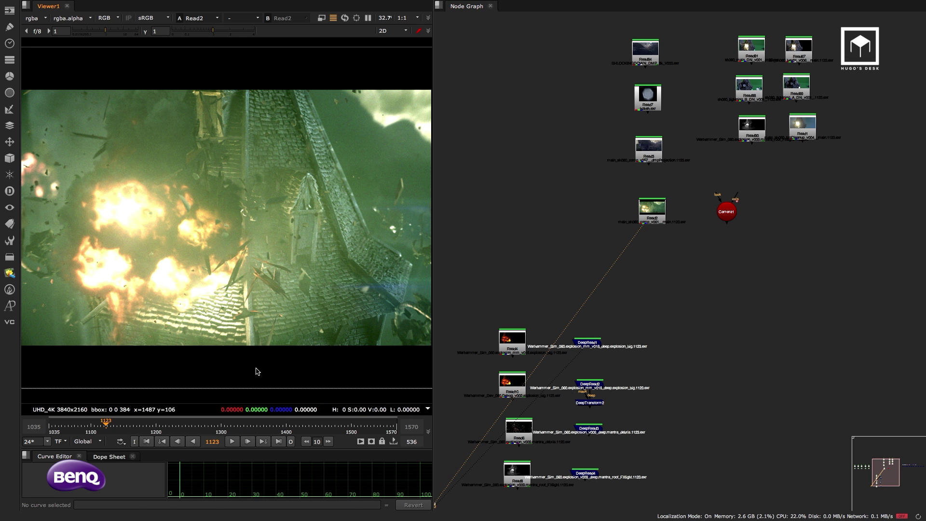
{"action": "key", "text": "space"}
{"action": "middle_click_drag", "start_coordinate": [360, 302], "coordinate": [525, 280]}
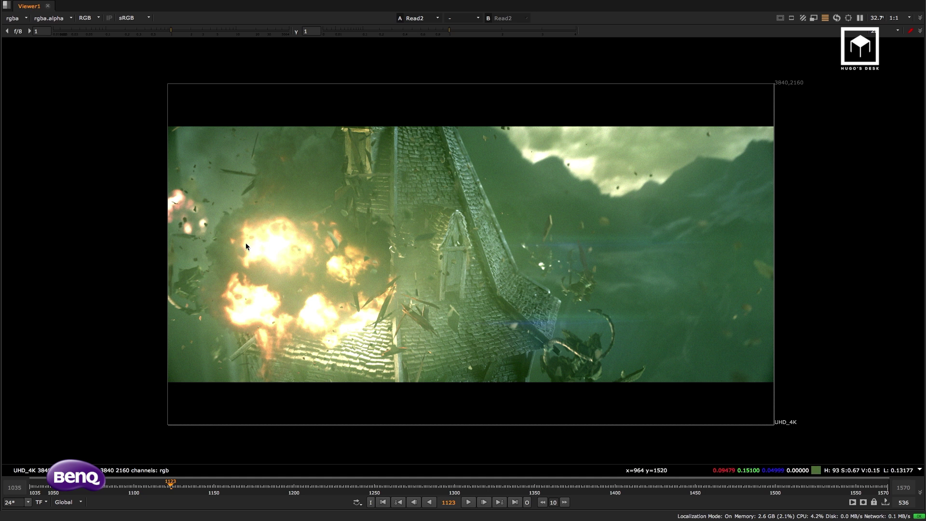
{"action": "middle_click_drag", "start_coordinate": [548, 258], "coordinate": [541, 260]}
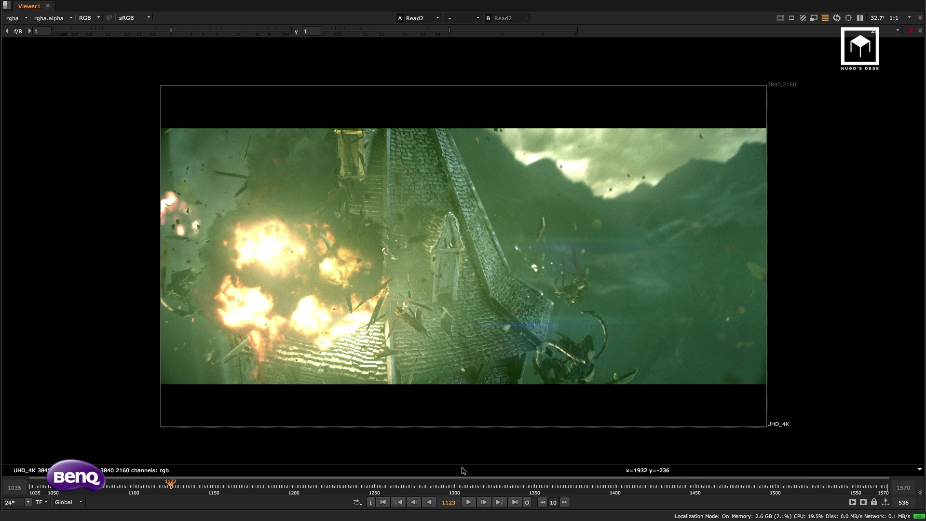
{"action": "left_click", "coordinate": [469, 502]}
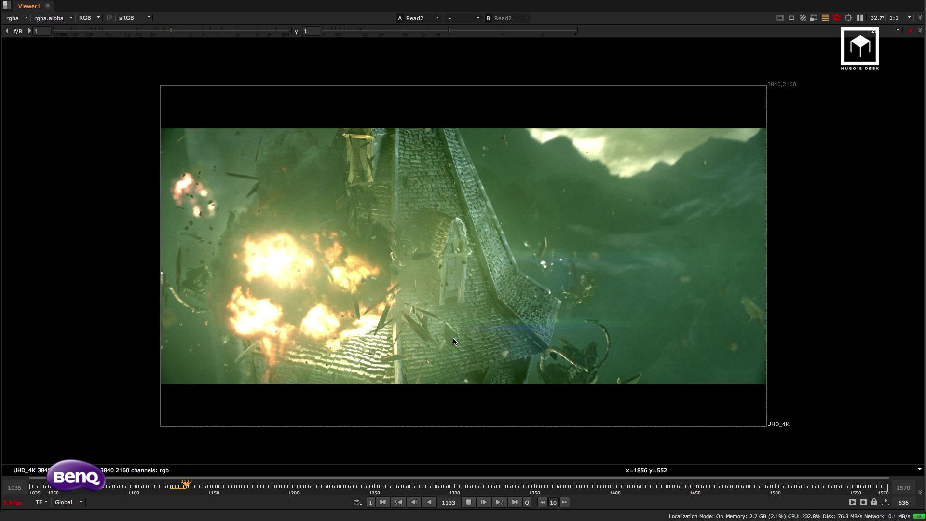
{"action": "left_click", "coordinate": [469, 502]}
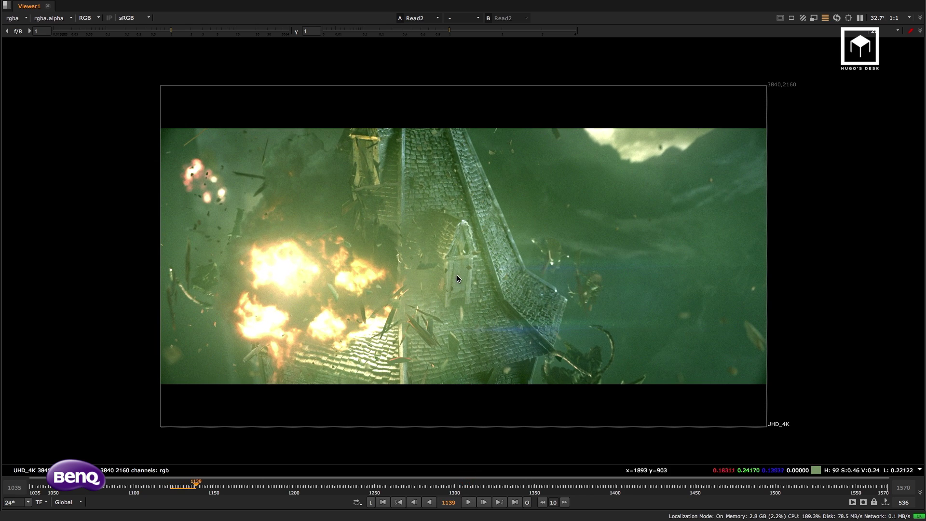
{"action": "key", "text": "space"}
Fit the image, view the Read81 castle plate, and widen the viewer panel
{"action": "key", "text": "f"}
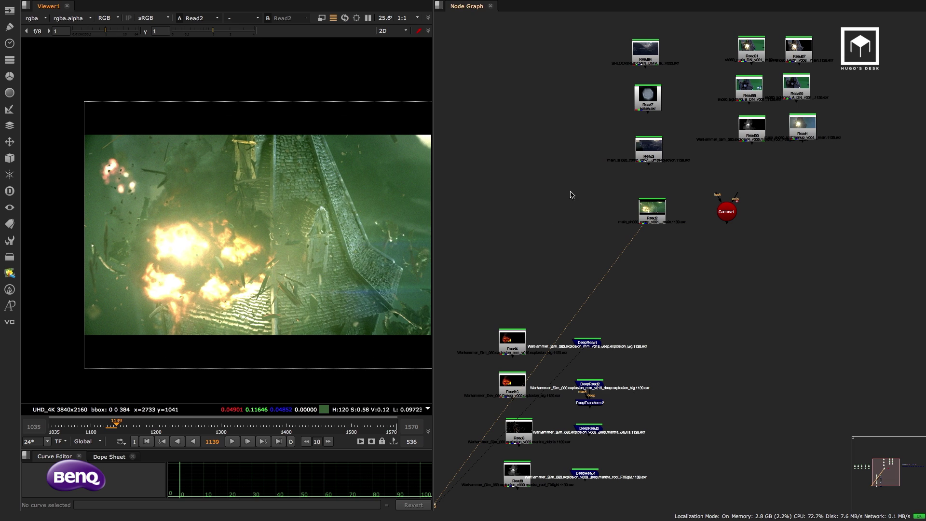
{"action": "middle_click_drag", "start_coordinate": [615, 123], "coordinate": [619, 277]}
{"action": "left_click", "coordinate": [750, 212]}
{"action": "key", "text": "1"}
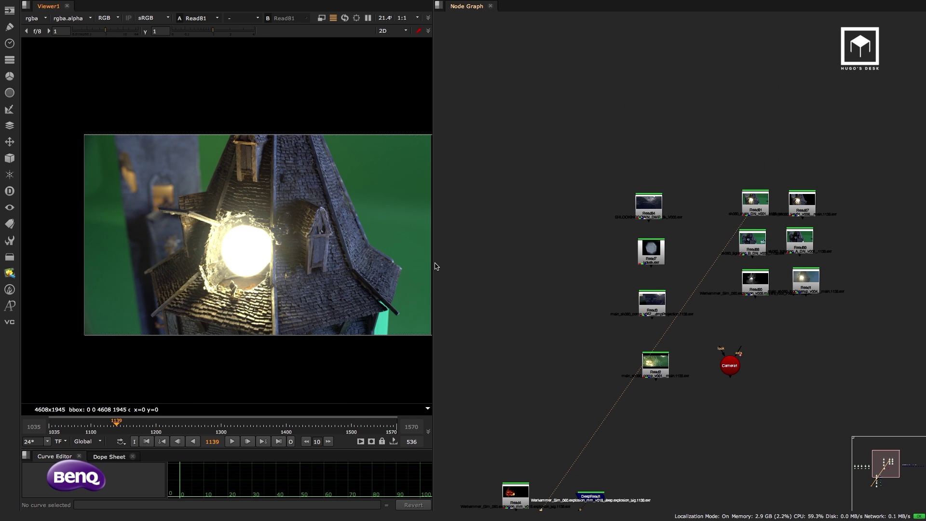
{"action": "left_click_drag", "start_coordinate": [433, 251], "coordinate": [504, 250]}
{"action": "scroll", "coordinate": [381, 292], "scroll_direction": "up", "scroll_amount": 2}
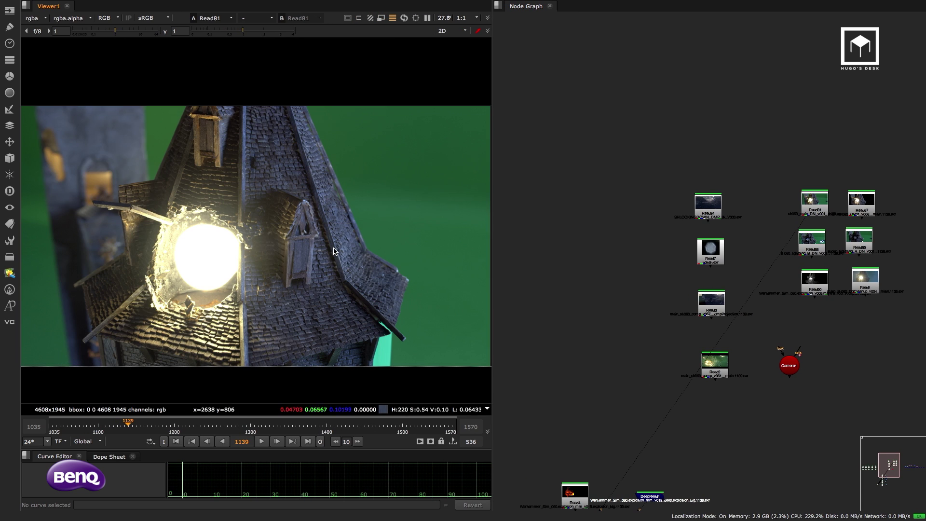
{"action": "scroll", "coordinate": [334, 251], "scroll_direction": "down", "scroll_amount": 1}
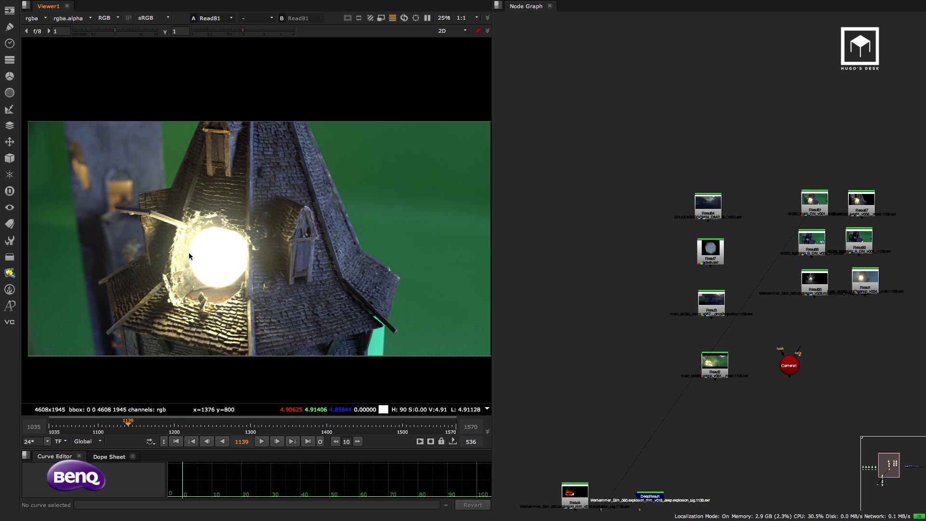
View Read67's keyed image with a quick alpha-channel check, then view the Read88 bulb plate
{"action": "left_click", "coordinate": [865, 208]}
{"action": "key", "text": "1"}
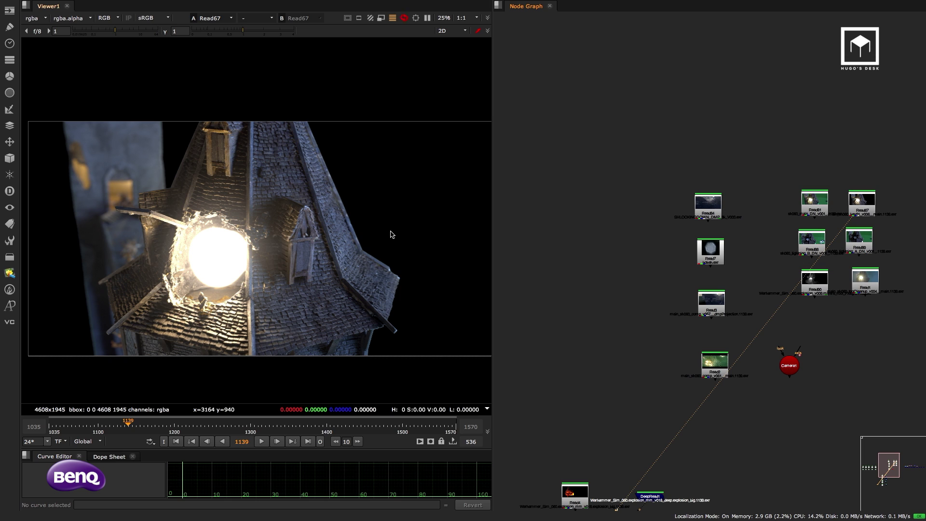
{"action": "key", "text": "a"}
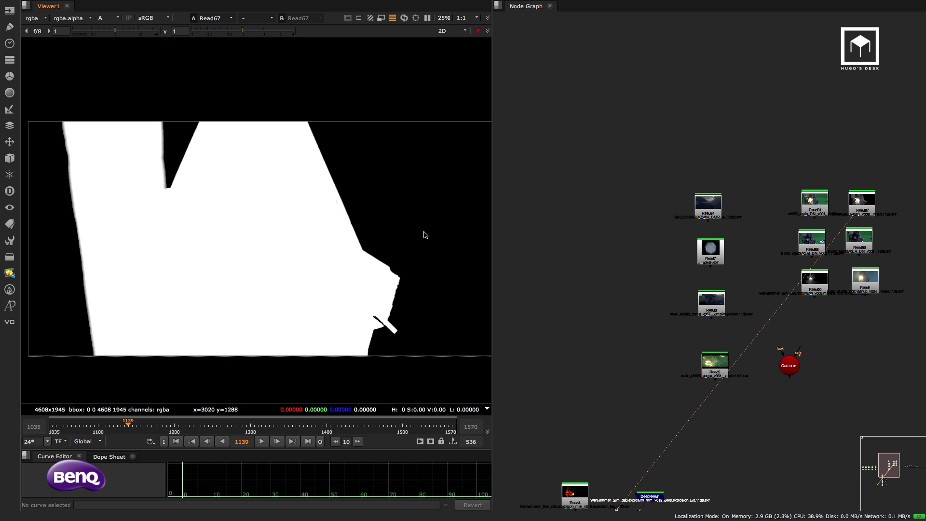
{"action": "key", "text": "a"}
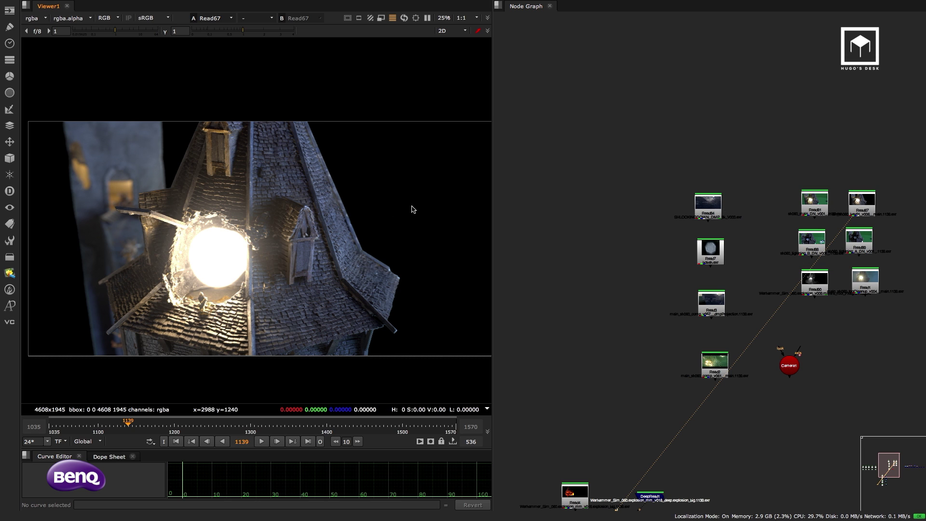
{"action": "left_click", "coordinate": [816, 241]}
{"action": "key", "text": "1"}
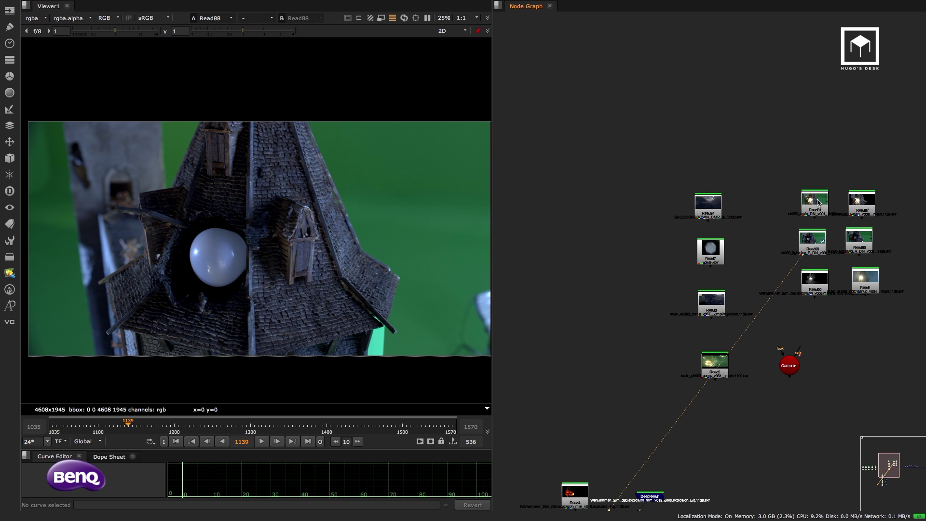
Wire Read81 and Read89 to viewer input 1 and Read88 to input 2
{"action": "left_click", "coordinate": [818, 203]}
{"action": "key", "text": "1"}
{"action": "left_click", "coordinate": [814, 243]}
{"action": "key", "text": "2"}
{"action": "left_click", "coordinate": [858, 244]}
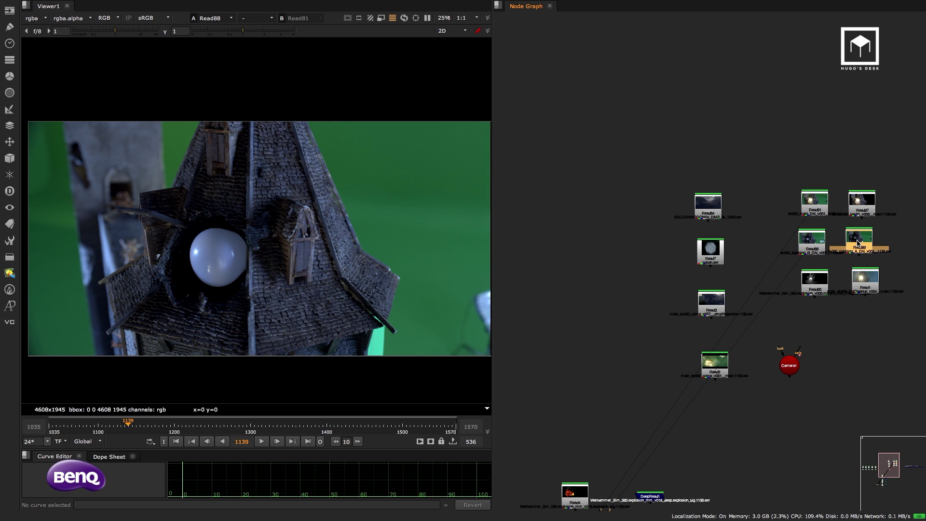
{"action": "key", "text": "1"}
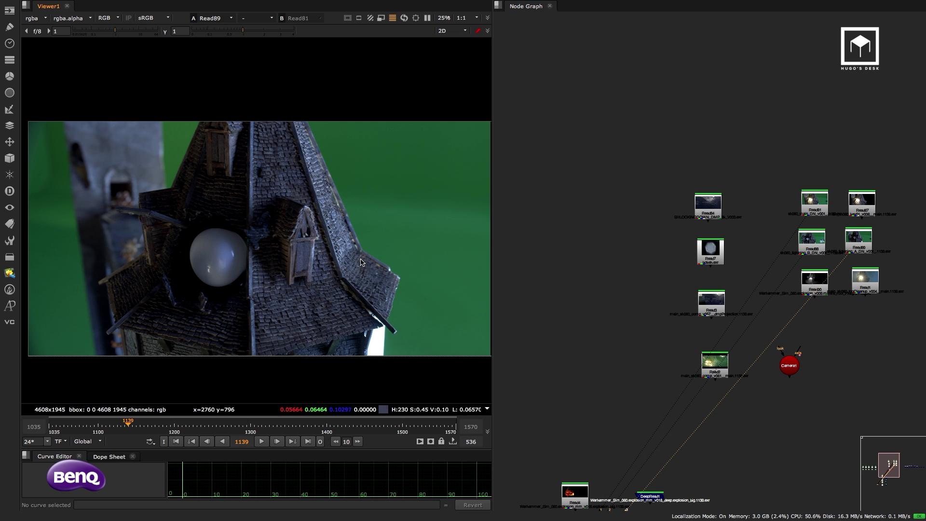
Flip the viewer between Read89, Read88 and Read81, ending on the lit Read81 plate
{"action": "key", "text": "2"}
{"action": "key", "text": "1"}
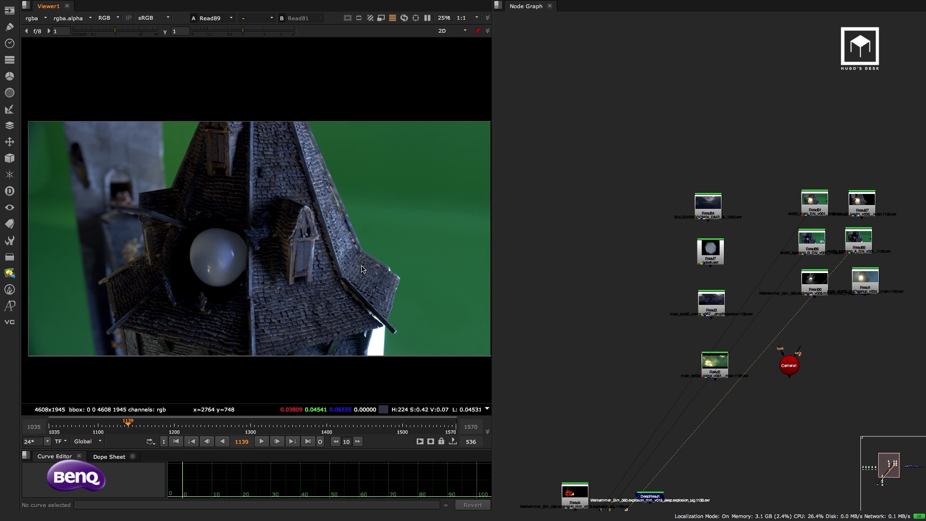
{"action": "key", "text": "2"}
{"action": "key", "text": "1"}
{"action": "key", "text": "2"}
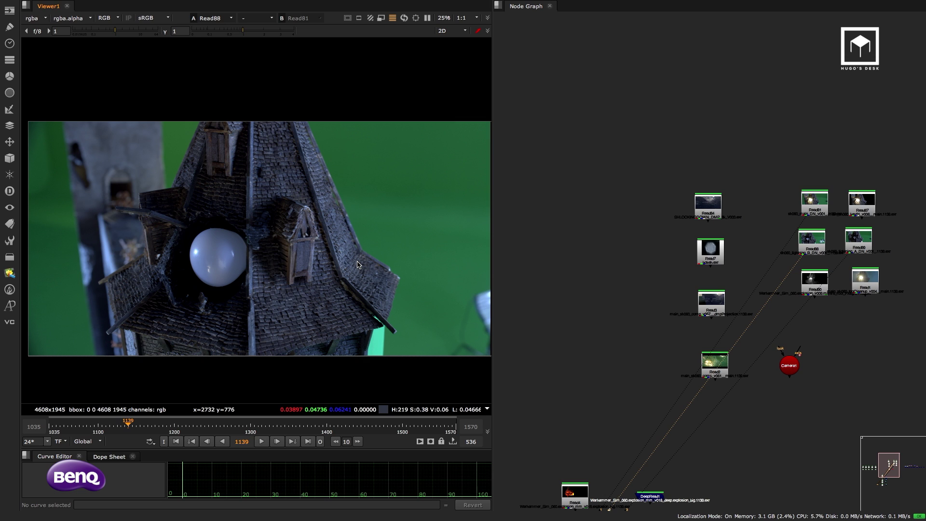
{"action": "key", "text": "Page_Down"}
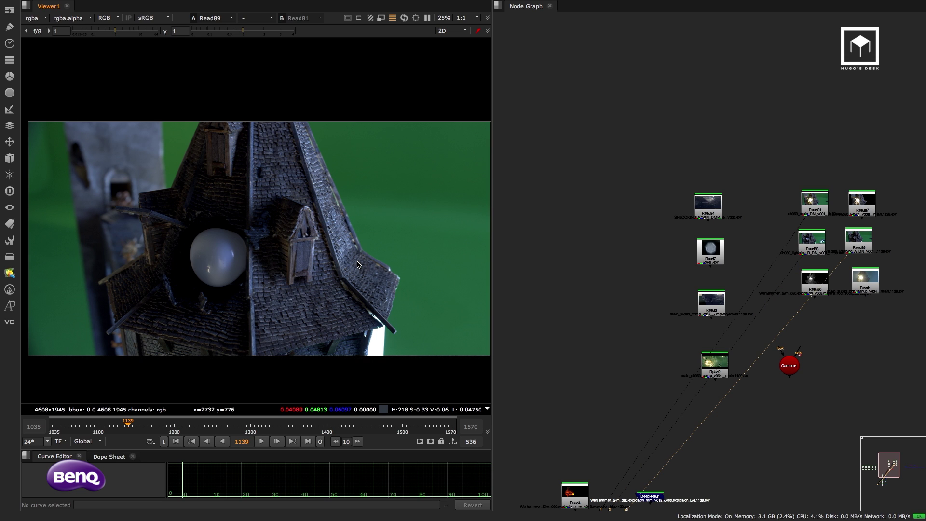
{"action": "key", "text": "Page_Up"}
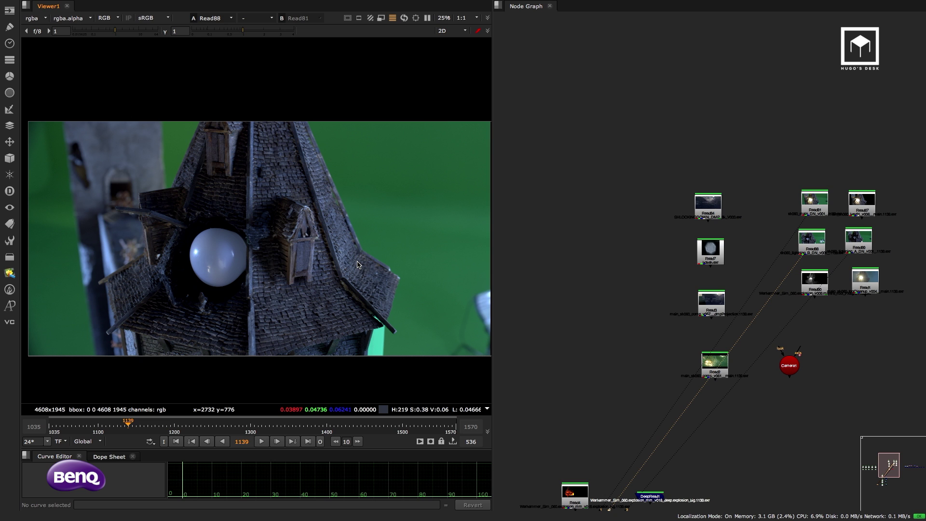
{"action": "key", "text": "Page_Up"}
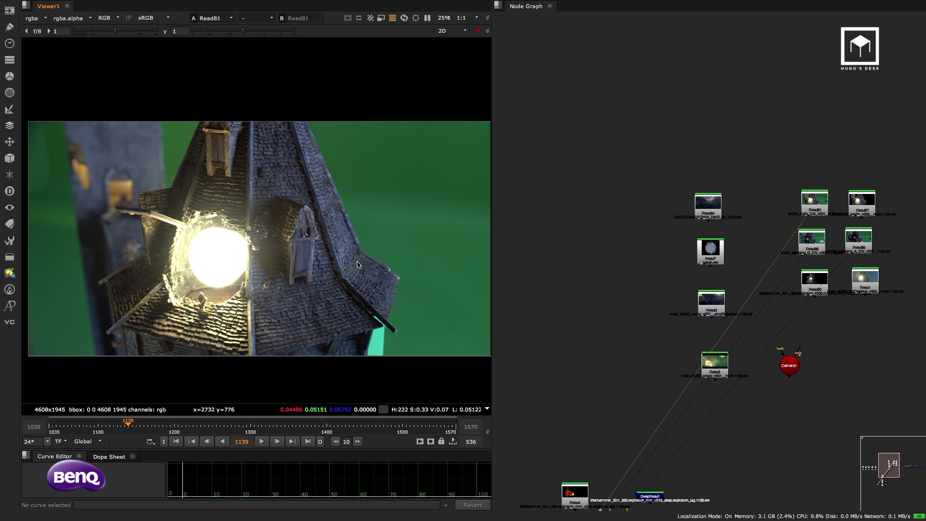
Reposition the node graph around the explosion Read nodes and disconnect Viewer1's input
{"action": "middle_click_drag", "start_coordinate": [655, 343], "coordinate": [650, 189]}
{"action": "middle_click_drag", "start_coordinate": [637, 381], "coordinate": [735, 241]}
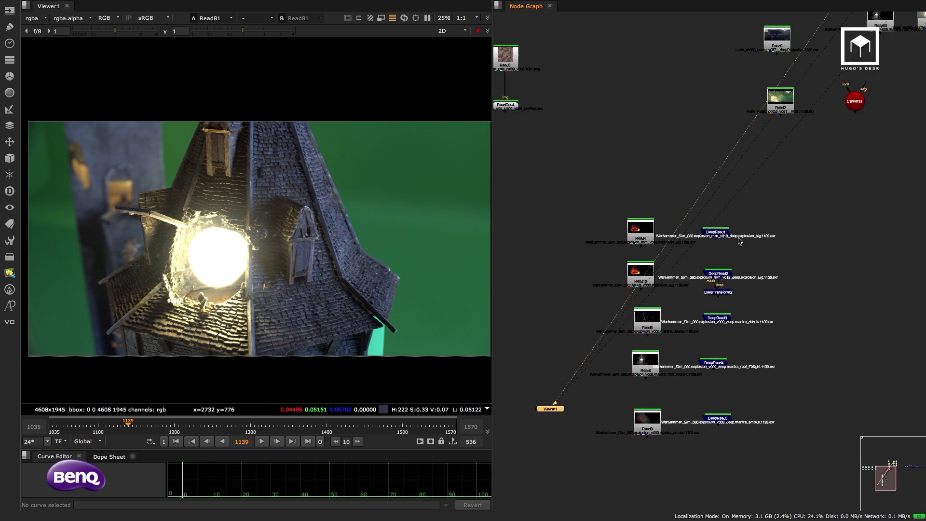
{"action": "left_click_drag", "start_coordinate": [581, 371], "coordinate": [615, 328]}
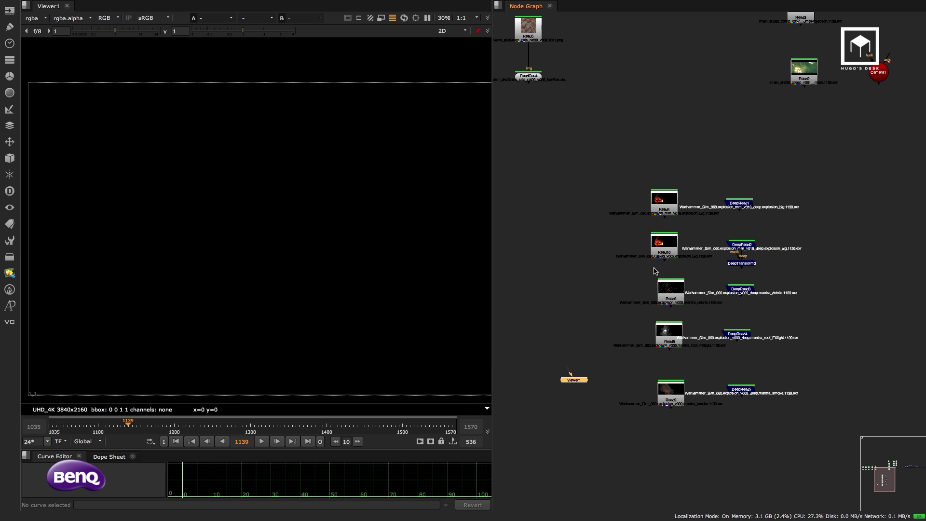
{"action": "middle_click_drag", "start_coordinate": [716, 239], "coordinate": [630, 431]}
{"action": "middle_click_drag", "start_coordinate": [858, 145], "coordinate": [803, 204]}
View the Read90 render and then the Read1 explosion plate
{"action": "left_click", "coordinate": [803, 207]}
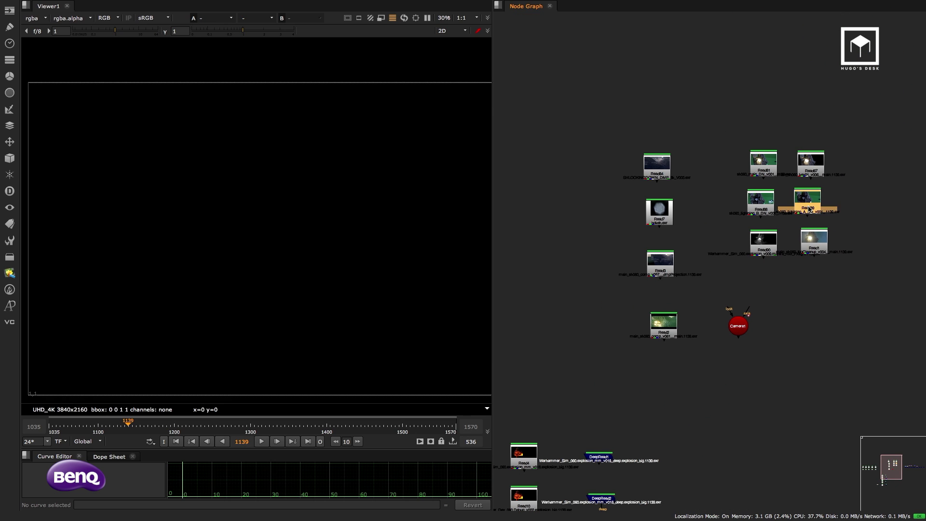
{"action": "key", "text": "1"}
{"action": "left_click", "coordinate": [763, 247]}
{"action": "key", "text": "1"}
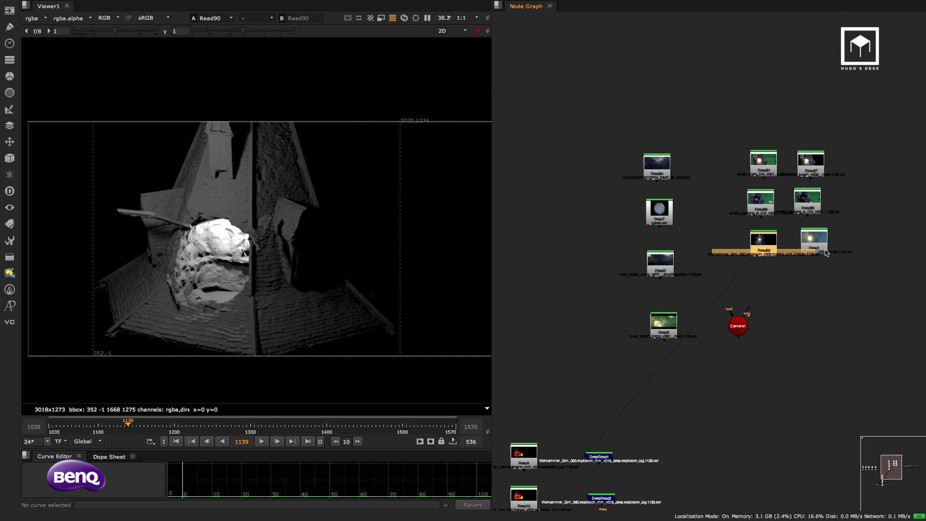
{"action": "left_click", "coordinate": [814, 239]}
{"action": "key", "text": "1"}
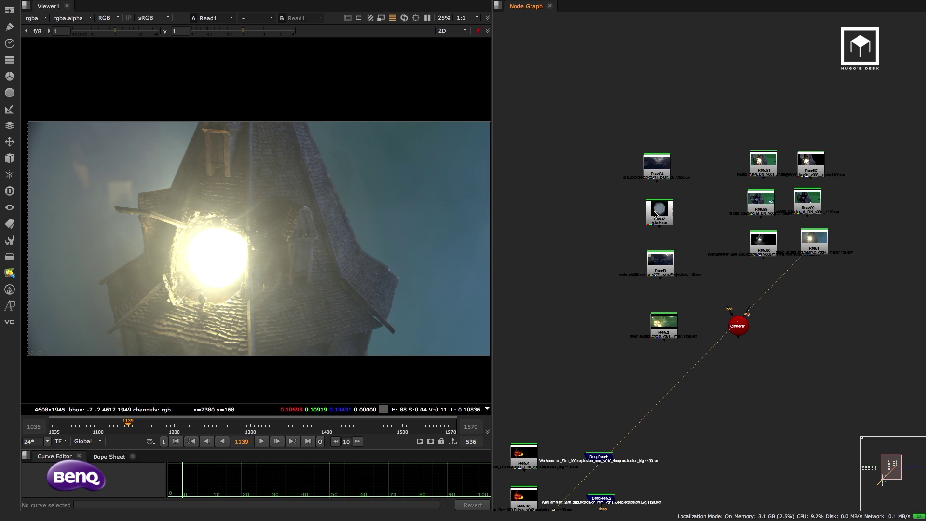
View the Read3 mountain-and-clouds plate and scrub back to frame 1093
{"action": "left_click_drag", "start_coordinate": [665, 331], "coordinate": [660, 327]}
{"action": "left_click", "coordinate": [654, 258]}
{"action": "key", "text": "1"}
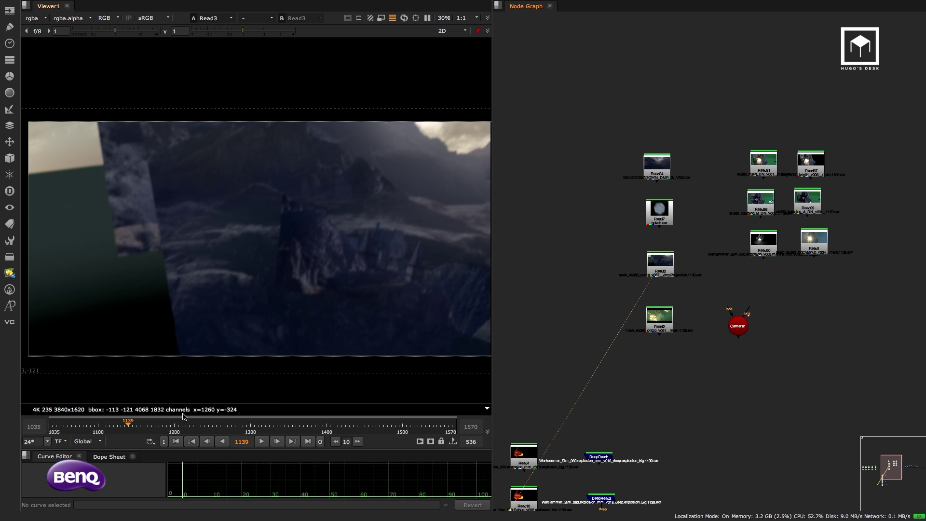
{"action": "left_click_drag", "start_coordinate": [126, 428], "coordinate": [92, 429]}
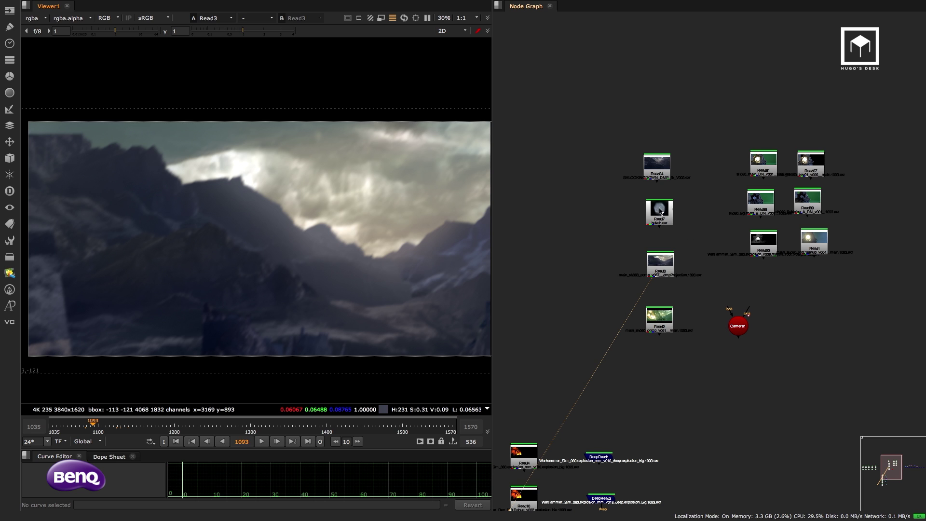
View Read84's mountain painting maximized and fitted, inspecting its channel layers while leaving rgba
{"action": "left_click", "coordinate": [657, 176]}
{"action": "key", "text": "1"}
{"action": "key", "text": "space"}
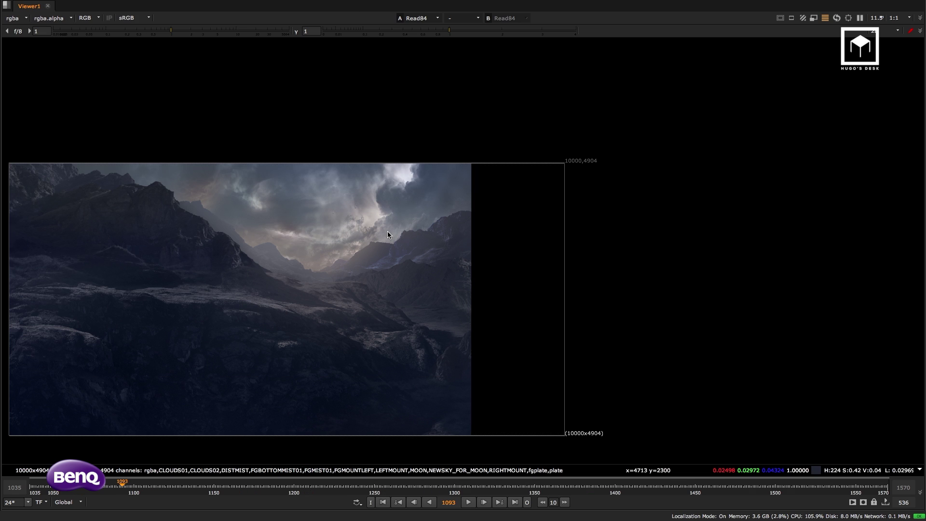
{"action": "key", "text": "f"}
{"action": "scroll", "coordinate": [500, 229], "scroll_direction": "up", "scroll_amount": 5}
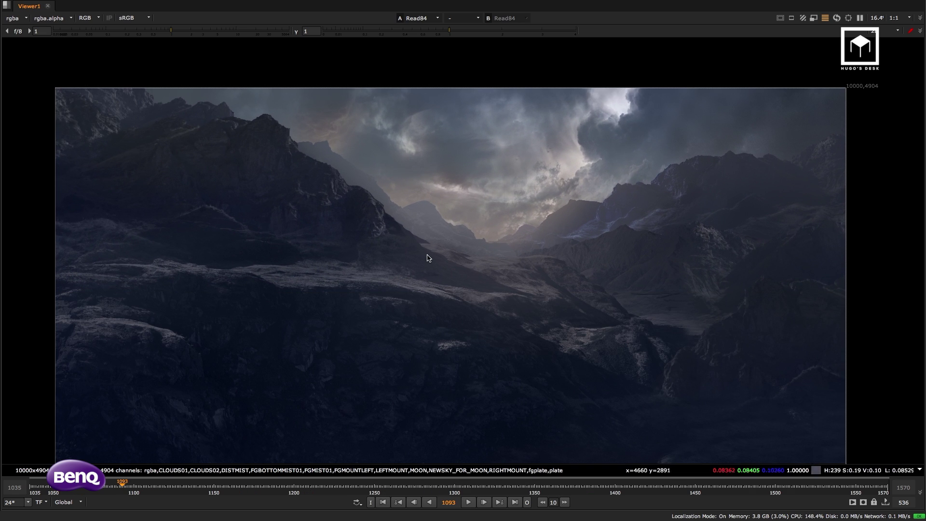
{"action": "middle_click_drag", "start_coordinate": [429, 257], "coordinate": [428, 244]}
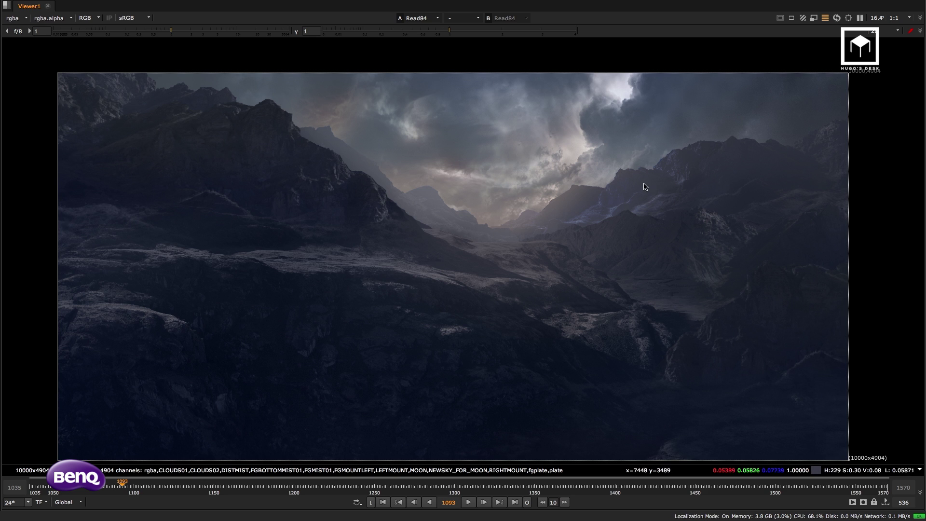
{"action": "middle_click_drag", "start_coordinate": [610, 221], "coordinate": [616, 213]}
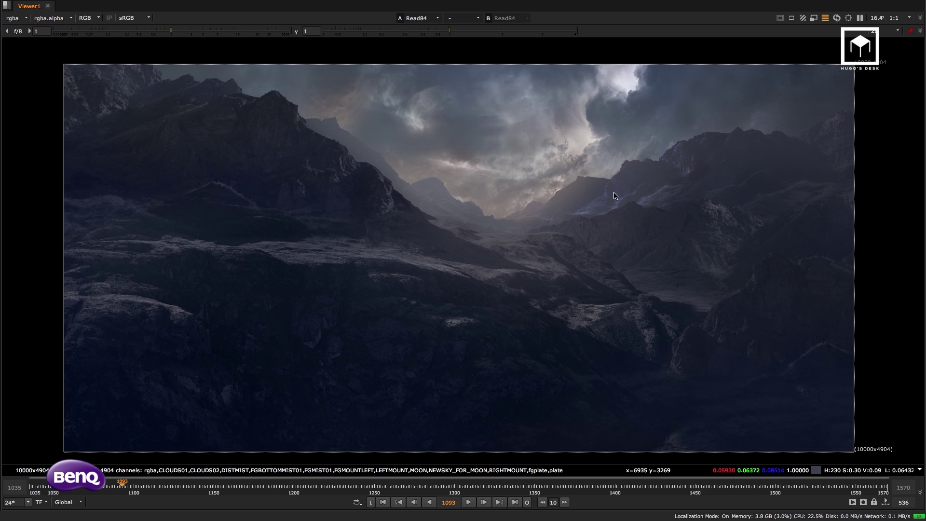
{"action": "middle_click_drag", "start_coordinate": [610, 203], "coordinate": [612, 205]}
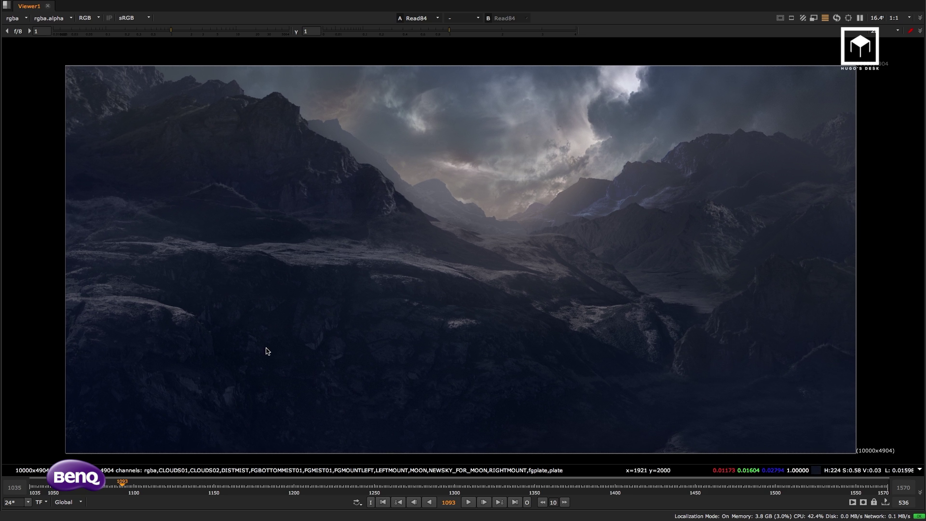
{"action": "left_click", "coordinate": [14, 18]}
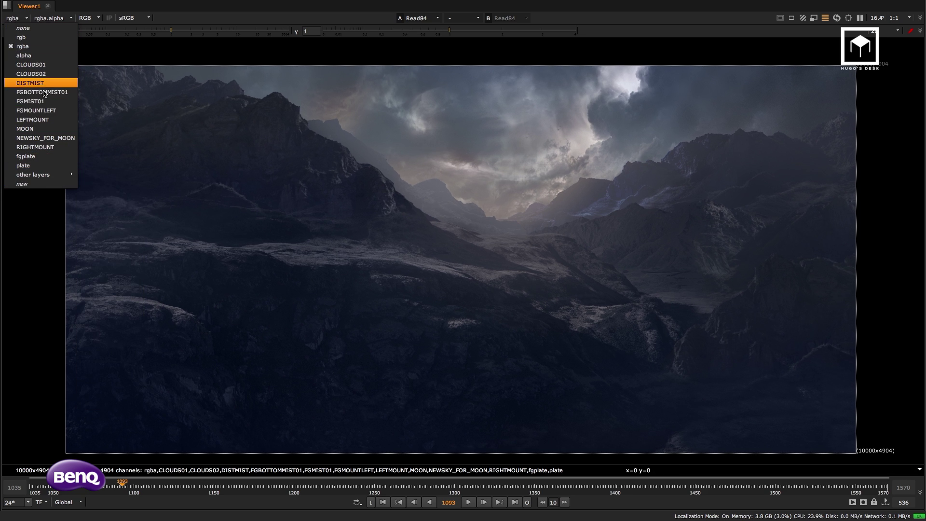
{"action": "left_click", "coordinate": [474, 190]}
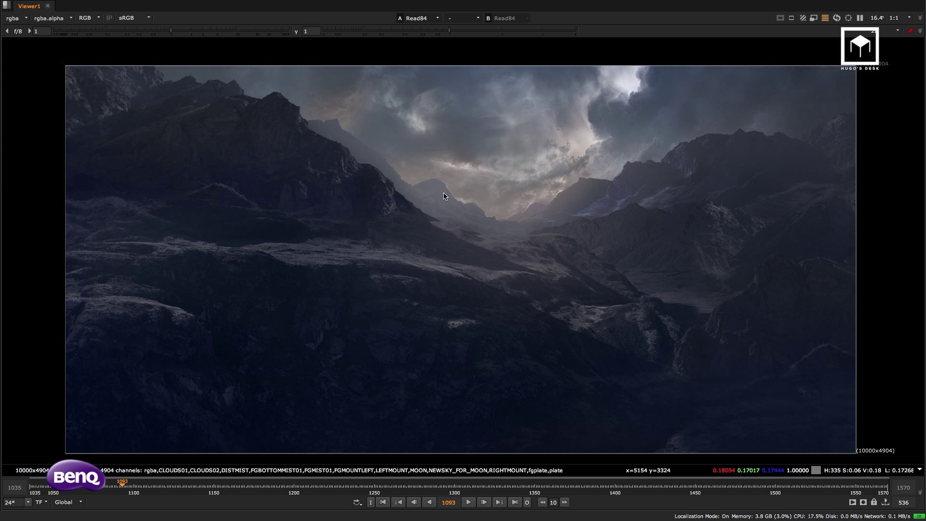
Restore the layout, then view Read3's mountain plate in a maximized viewer
{"action": "key", "text": "space"}
{"action": "scroll", "coordinate": [343, 250], "scroll_direction": "down", "scroll_amount": 4}
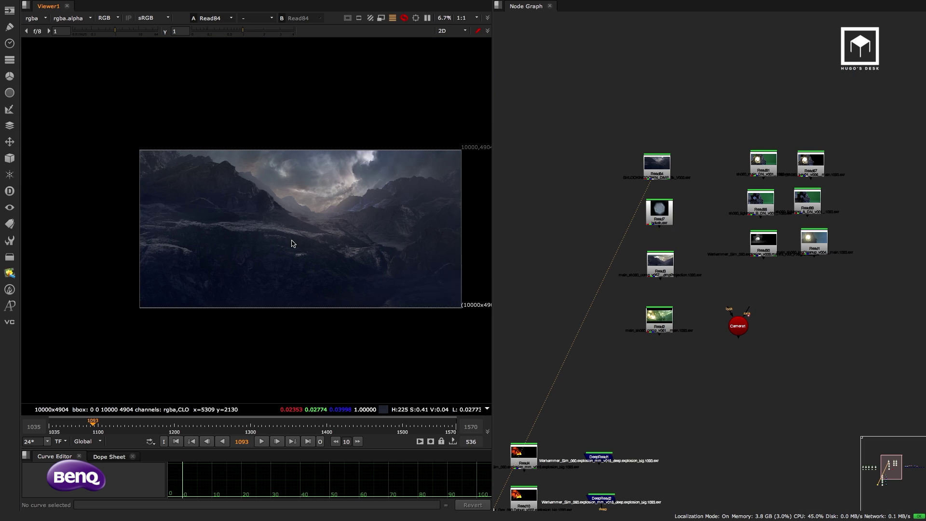
{"action": "scroll", "coordinate": [323, 239], "scroll_direction": "up", "scroll_amount": 1}
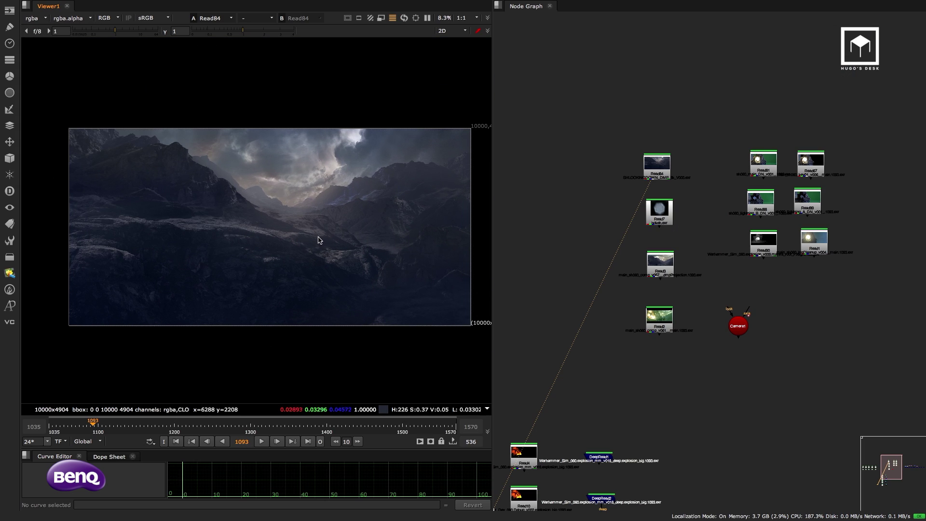
{"action": "left_click", "coordinate": [664, 265]}
{"action": "key", "text": "1"}
{"action": "key", "text": "space"}
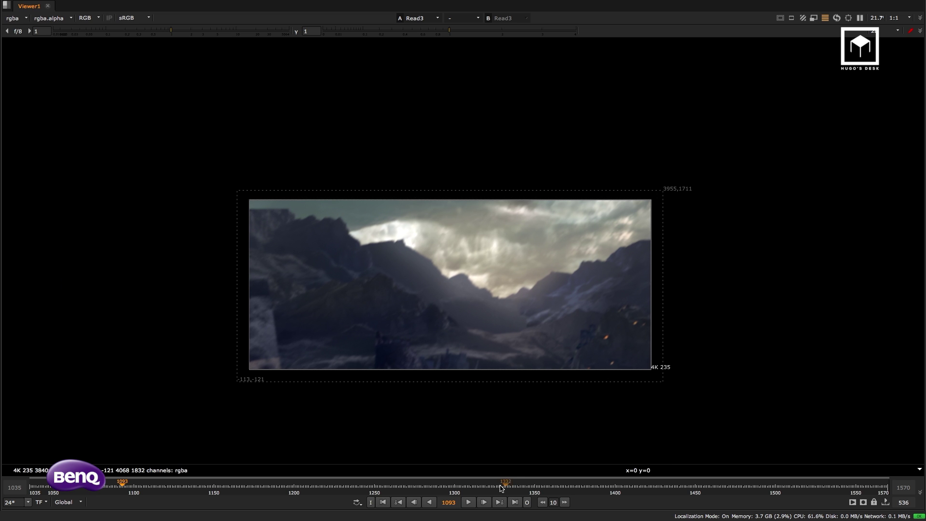
Play the shot to frame 1154, restore the layout, and view the Read2 explosion plate
{"action": "left_click", "coordinate": [467, 503]}
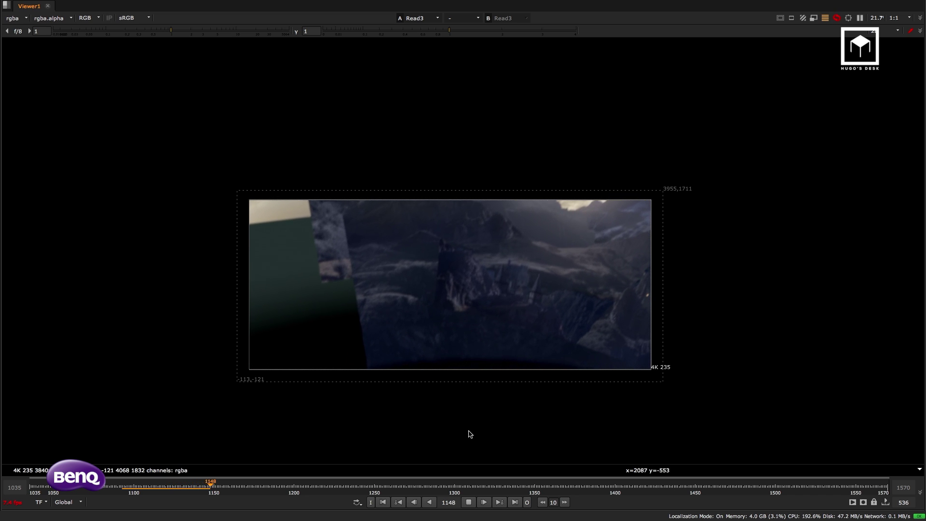
{"action": "left_click", "coordinate": [466, 502]}
{"action": "key", "text": "space"}
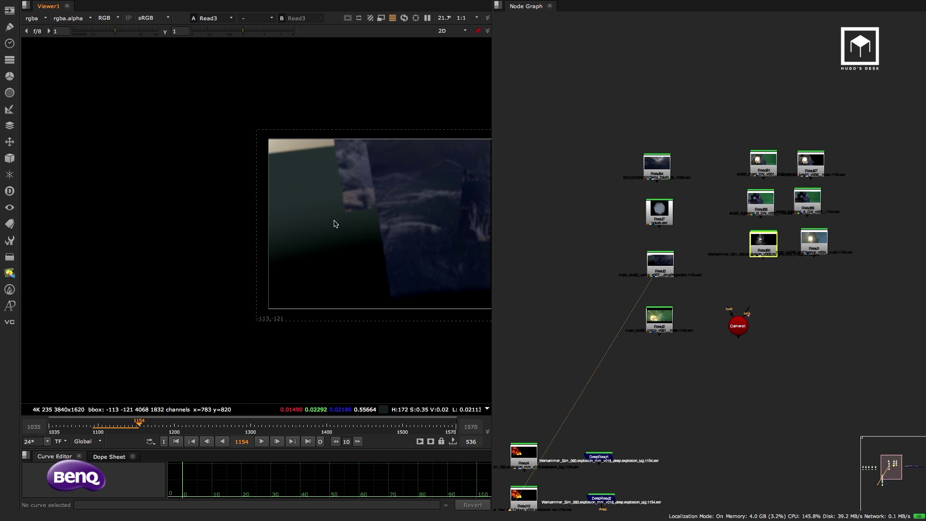
{"action": "middle_click_drag", "start_coordinate": [380, 227], "coordinate": [280, 228]}
{"action": "middle_click_drag", "start_coordinate": [615, 329], "coordinate": [636, 240]}
{"action": "scroll", "coordinate": [635, 244], "scroll_direction": "up", "scroll_amount": 3}
{"action": "left_click", "coordinate": [656, 261]}
{"action": "key", "text": "1"}
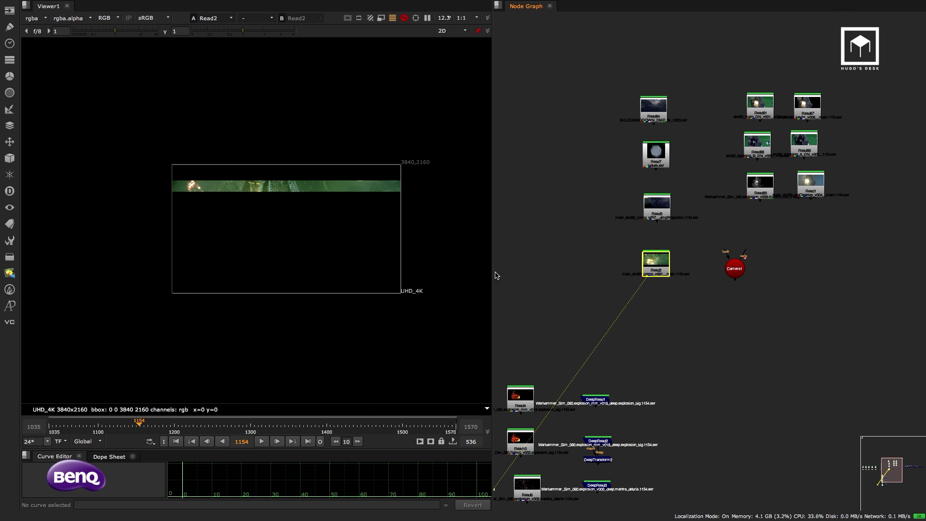
Wire Read2 to viewer input 2 and Read81 to input 1 for comparison
{"action": "scroll", "coordinate": [286, 244], "scroll_direction": "up", "scroll_amount": 4}
{"action": "middle_click_drag", "start_coordinate": [321, 270], "coordinate": [287, 268]}
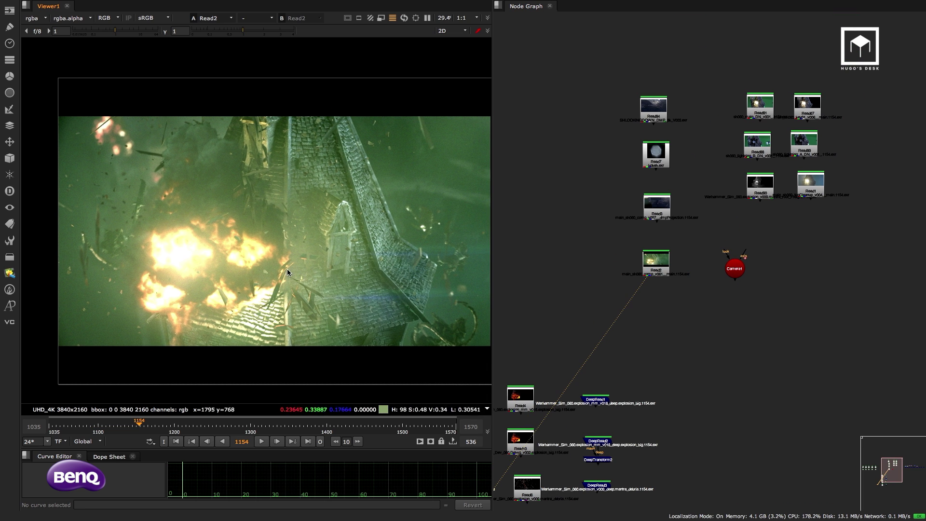
{"action": "left_click", "coordinate": [655, 268]}
{"action": "key", "text": "2"}
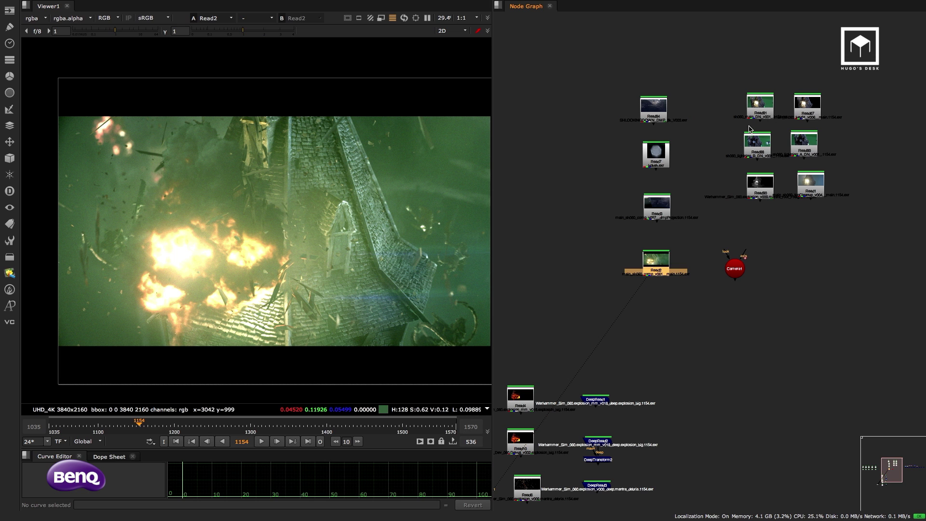
{"action": "left_click", "coordinate": [759, 107]}
{"action": "key", "text": "1"}
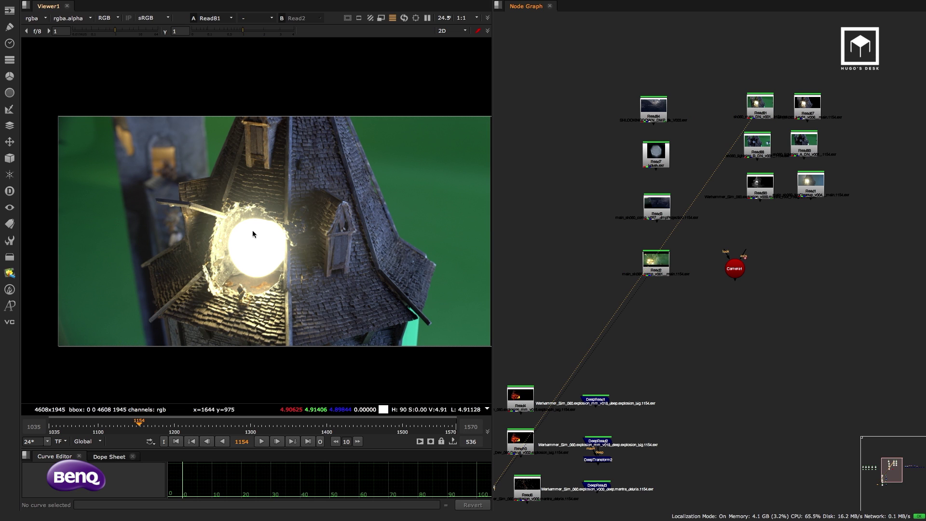
{"action": "key", "text": "2"}
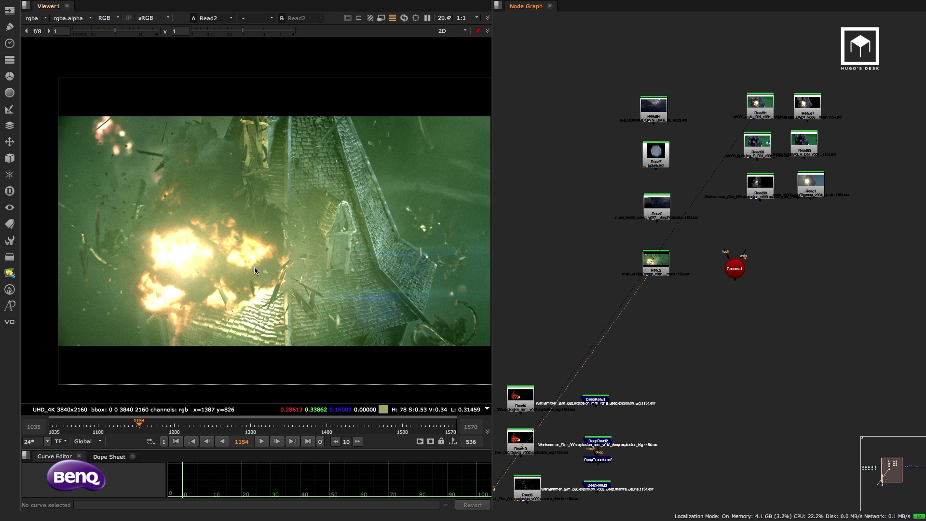
In the maximized viewer, toggle between Read81 and Read2, ending on the Read2 explosion
{"action": "key", "text": "space"}
{"action": "key", "text": "1"}
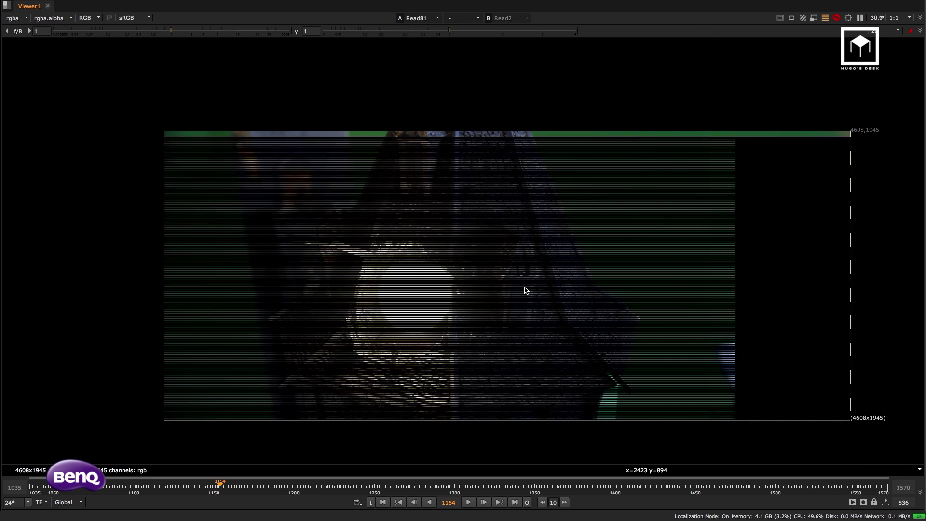
{"action": "key", "text": "2"}
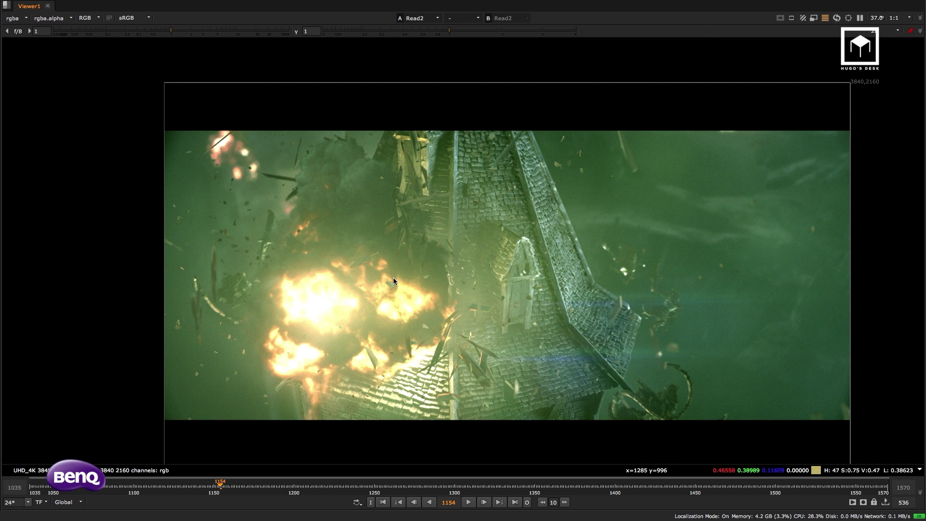
{"action": "key", "text": "1"}
{"action": "key", "text": "2"}
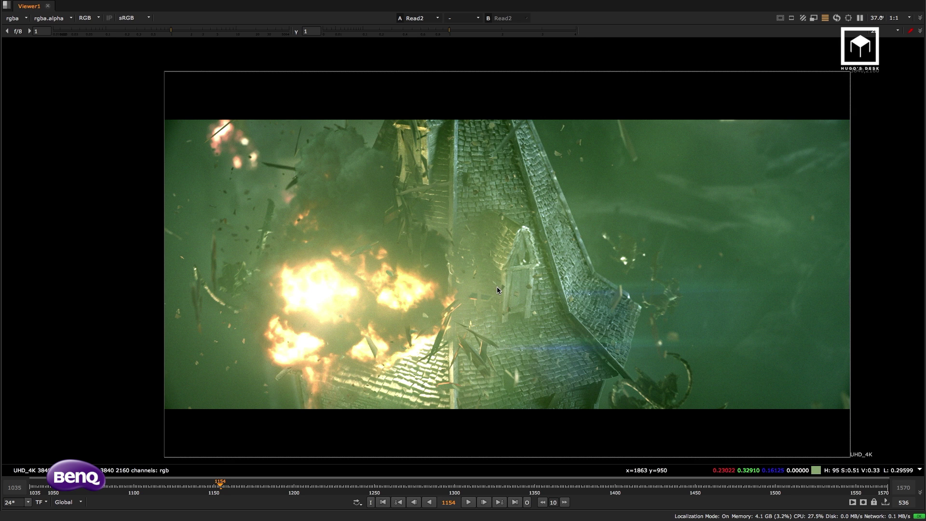
{"action": "key", "text": "space"}
{"action": "scroll", "coordinate": [358, 273], "scroll_direction": "down", "scroll_amount": 5}
View the Read4 fire explosion render in the viewer
{"action": "middle_click_drag", "start_coordinate": [448, 264], "coordinate": [284, 276]}
{"action": "middle_click_drag", "start_coordinate": [661, 305], "coordinate": [721, 197]}
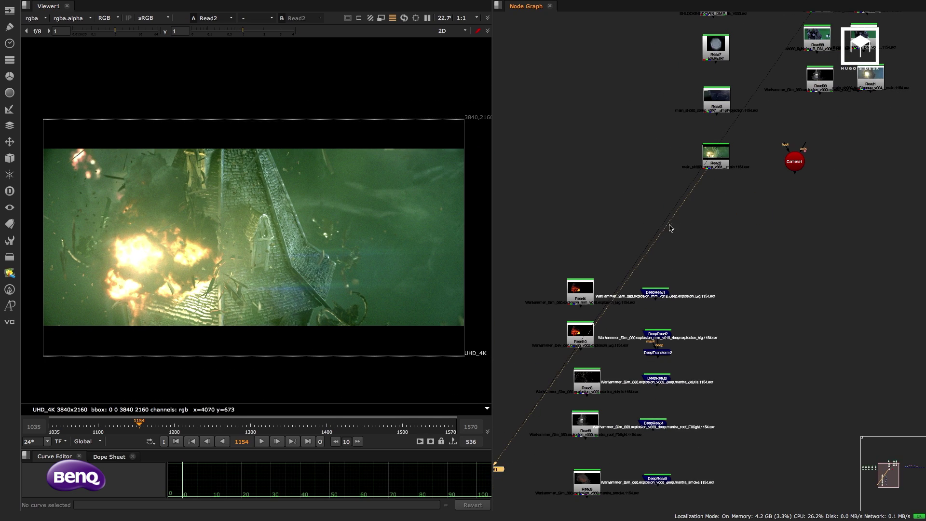
{"action": "middle_click_drag", "start_coordinate": [633, 253], "coordinate": [635, 202]}
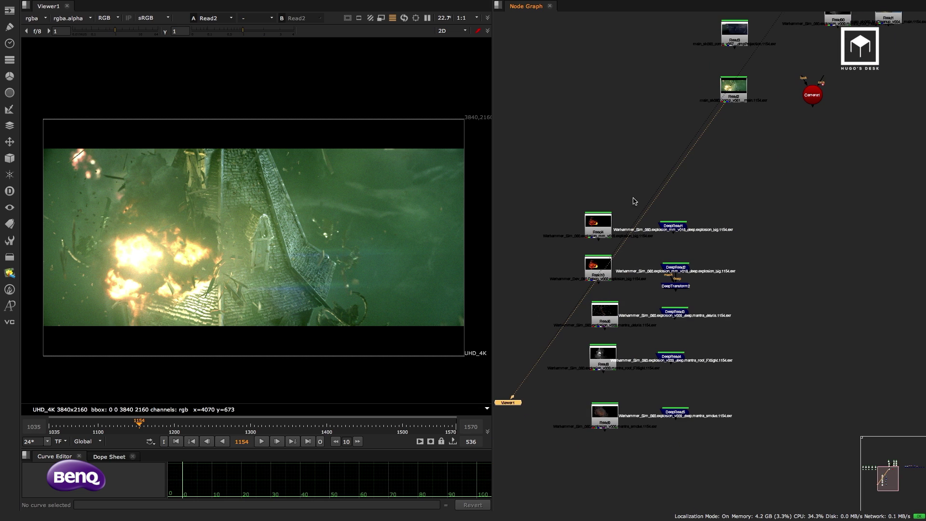
{"action": "left_click", "coordinate": [602, 225]}
{"action": "key", "text": "1"}
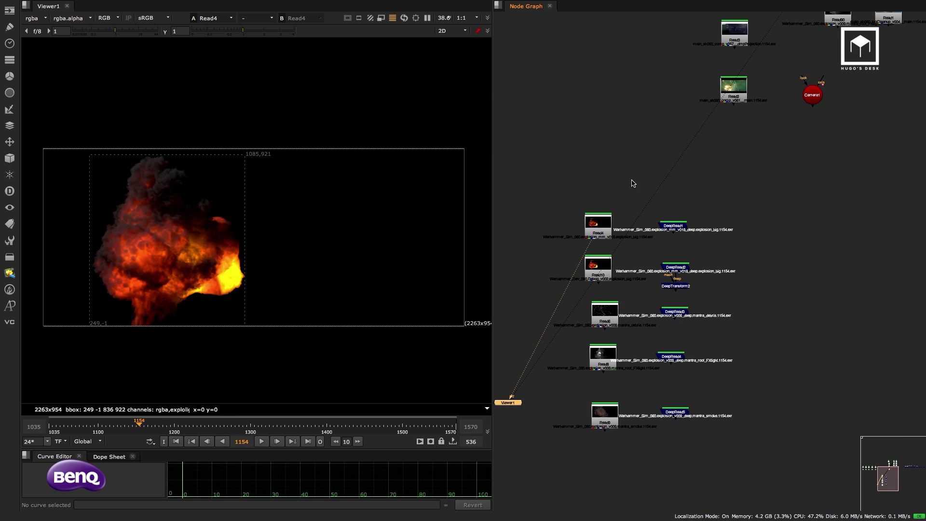
{"action": "middle_click_drag", "start_coordinate": [630, 175], "coordinate": [661, 170]}
{"action": "scroll", "coordinate": [265, 290], "scroll_direction": "up", "scroll_amount": 3}
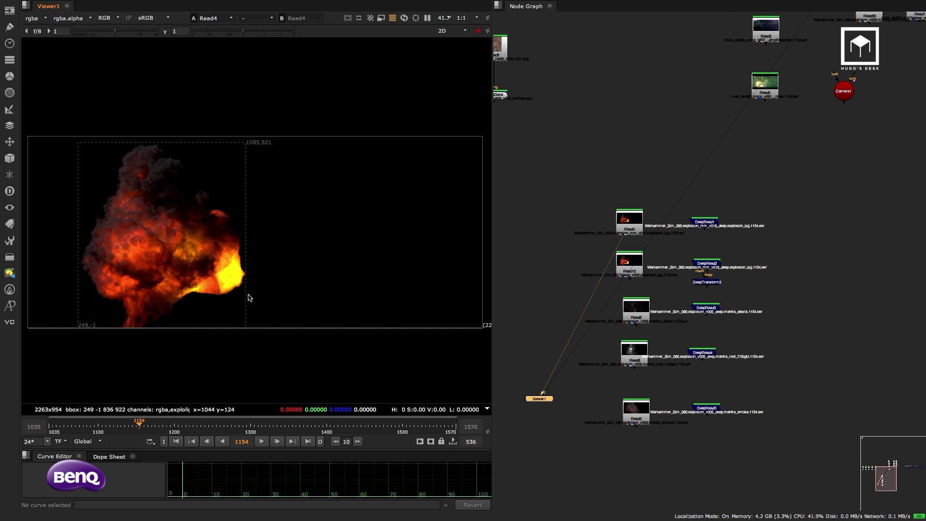
Play through the Read4 fireball, return to frame 1164, and view the Read6 debris render
{"action": "left_click", "coordinate": [260, 442]}
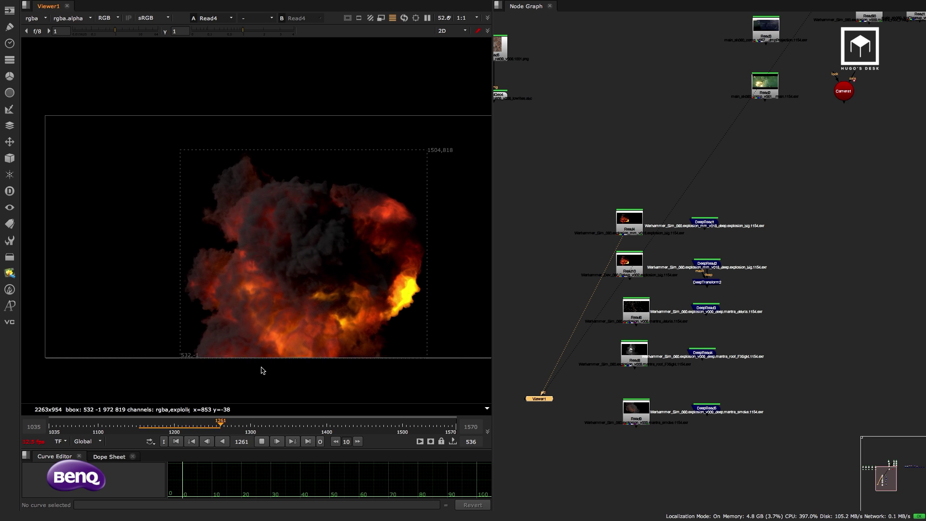
{"action": "left_click", "coordinate": [261, 441]}
{"action": "left_click", "coordinate": [147, 426]}
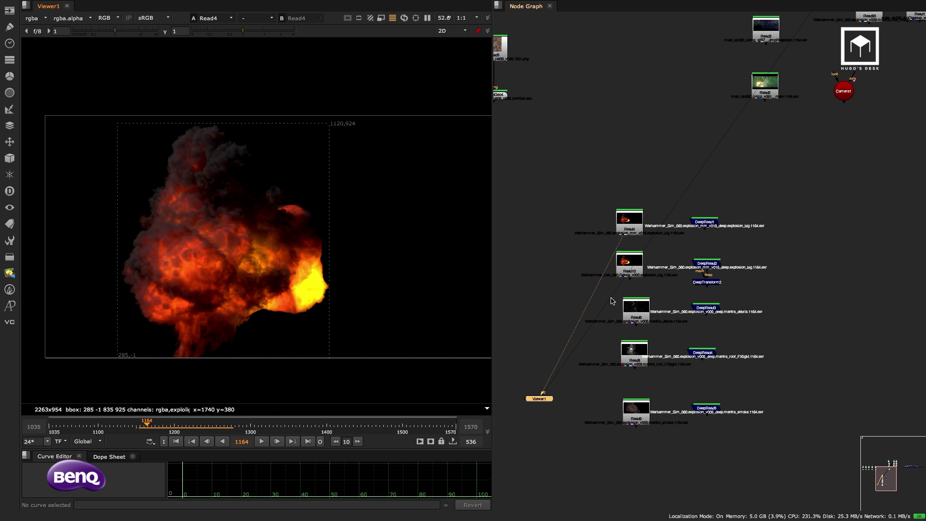
{"action": "left_click", "coordinate": [632, 308]}
{"action": "key", "text": "1"}
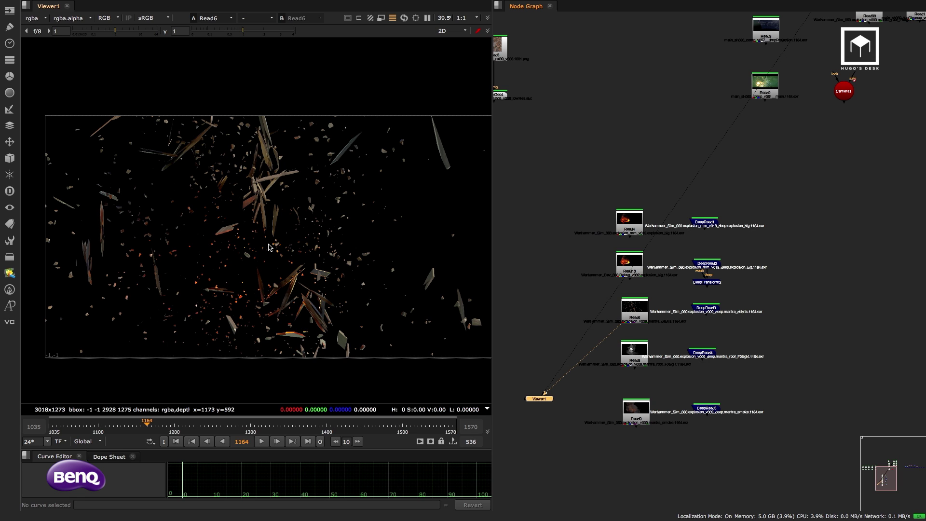
View the Read8 building and Read9 smoke renders, scrubbing from frame 1035 to about 1201
{"action": "left_click", "coordinate": [630, 354]}
{"action": "key", "text": "2"}
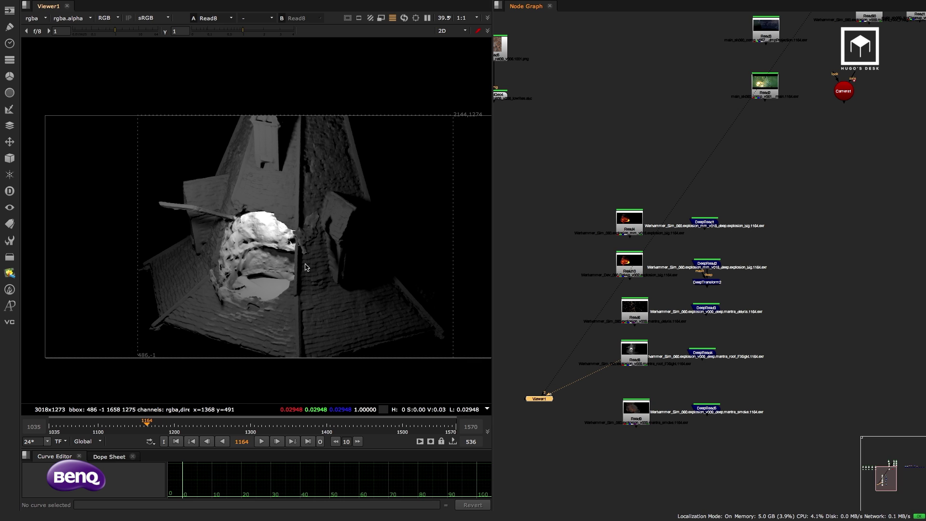
{"action": "left_click", "coordinate": [635, 410]}
{"action": "key", "text": "2"}
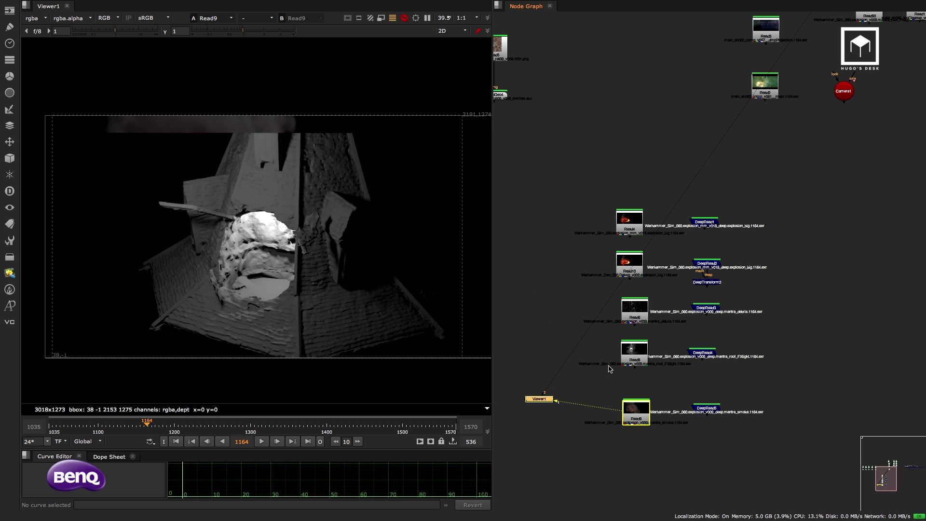
{"action": "left_click", "coordinate": [177, 441]}
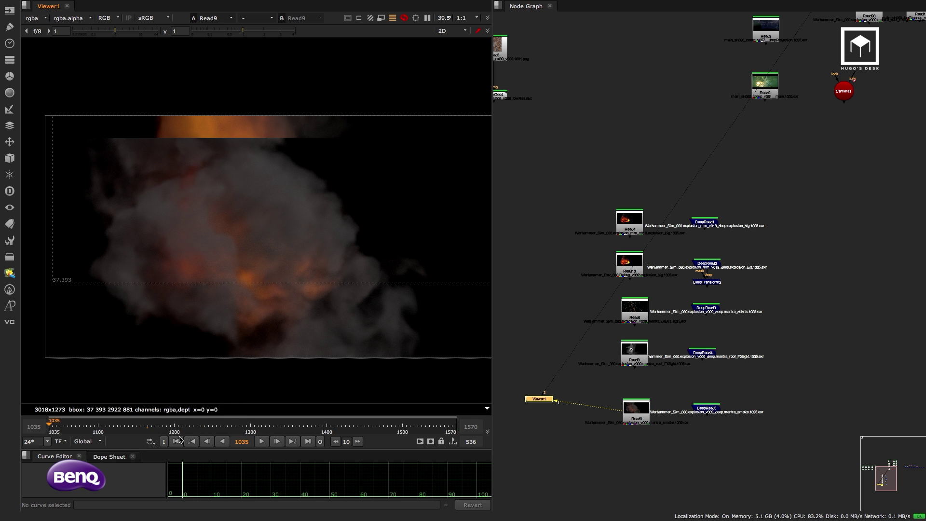
{"action": "left_click_drag", "start_coordinate": [221, 430], "coordinate": [175, 432]}
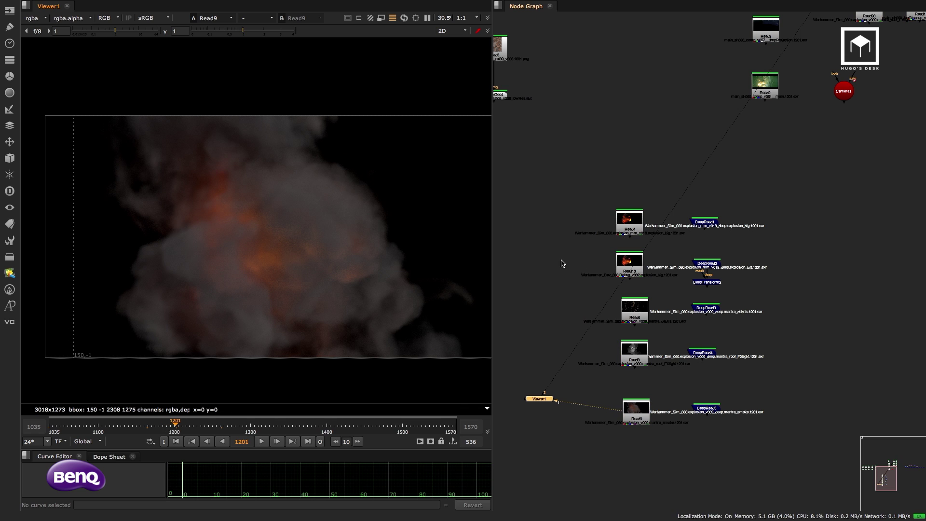
Check the Read4 fireball, then wire Read9 smoke to viewer input 2 and Read6 debris to input 1
{"action": "left_click", "coordinate": [627, 229]}
{"action": "key", "text": "1"}
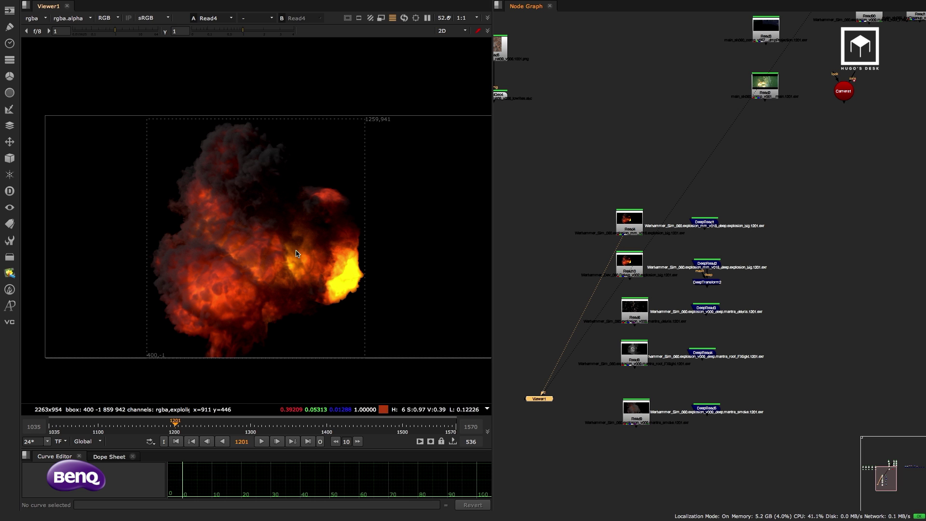
{"action": "left_click", "coordinate": [645, 404]}
{"action": "key", "text": "2"}
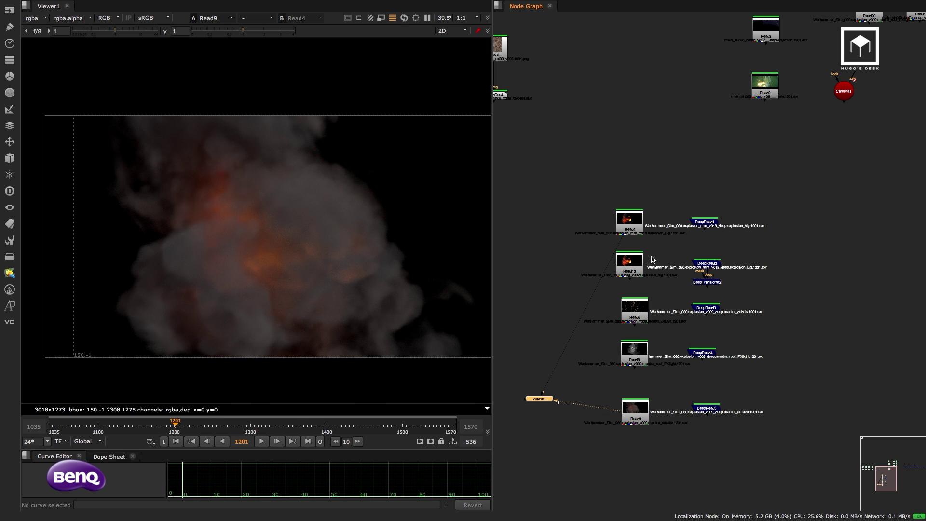
{"action": "left_click", "coordinate": [639, 315]}
{"action": "key", "text": "1"}
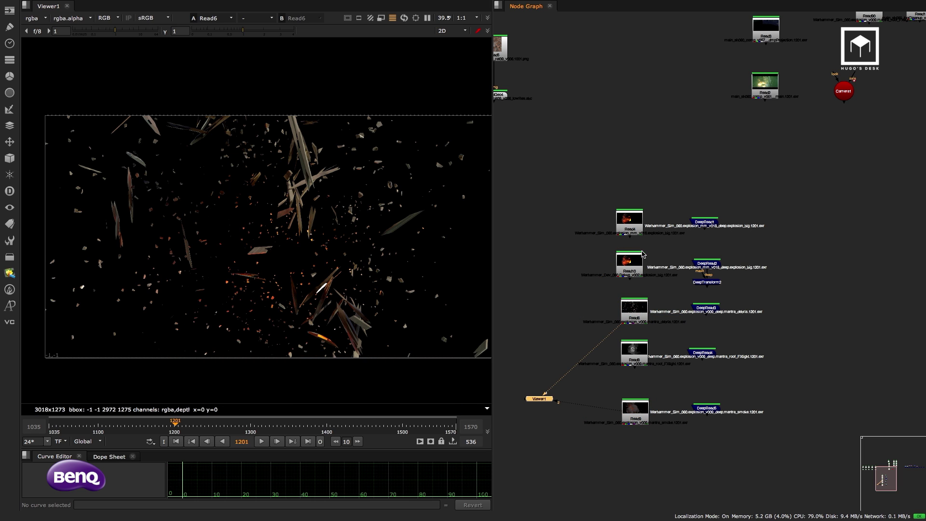
{"action": "scroll", "coordinate": [597, 251], "scroll_direction": "up", "scroll_amount": 3}
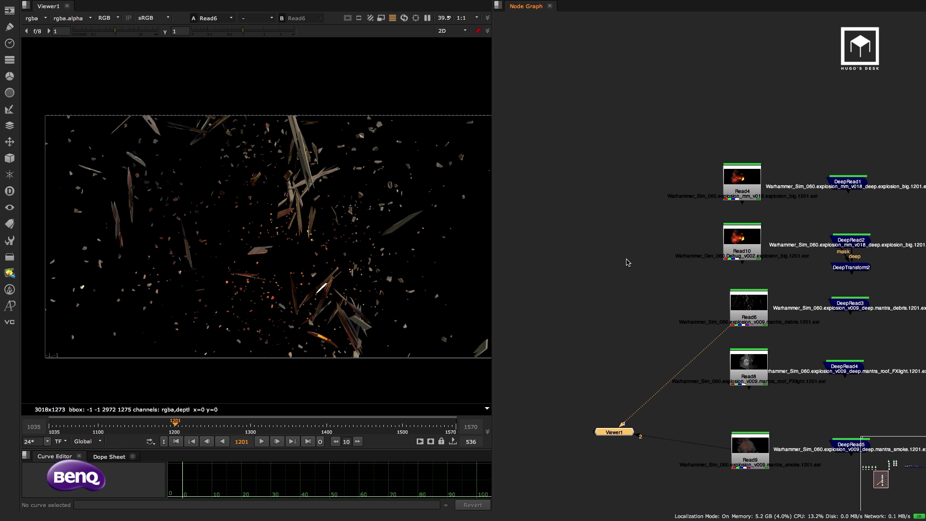
Pan the node graph to the ReadGeo nodes, view the ReadGeo2 creature and orbit around it
{"action": "scroll", "coordinate": [622, 270], "scroll_direction": "down", "scroll_amount": 4}
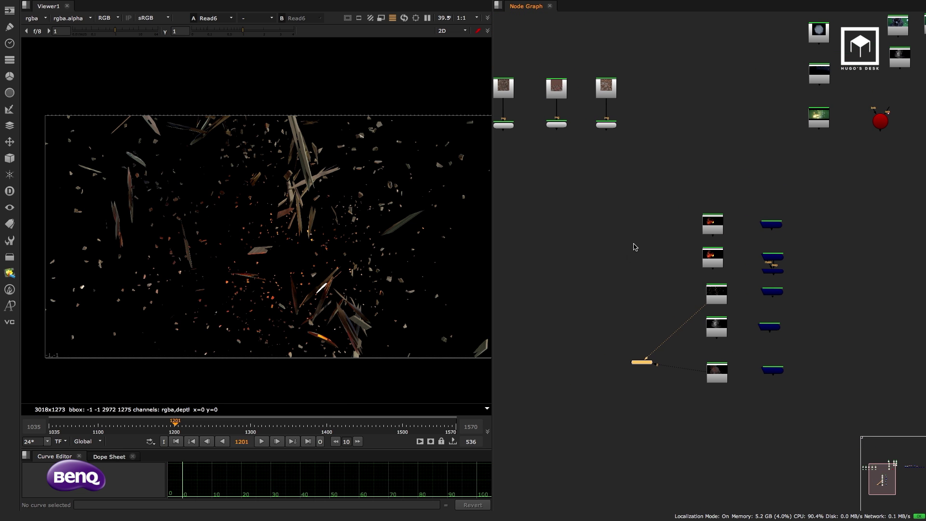
{"action": "scroll", "coordinate": [638, 252], "scroll_direction": "up", "scroll_amount": 3}
{"action": "middle_click_drag", "start_coordinate": [593, 131], "coordinate": [753, 248]}
{"action": "middle_click_drag", "start_coordinate": [559, 216], "coordinate": [764, 204]}
{"action": "left_click", "coordinate": [692, 186]}
{"action": "key", "text": "1"}
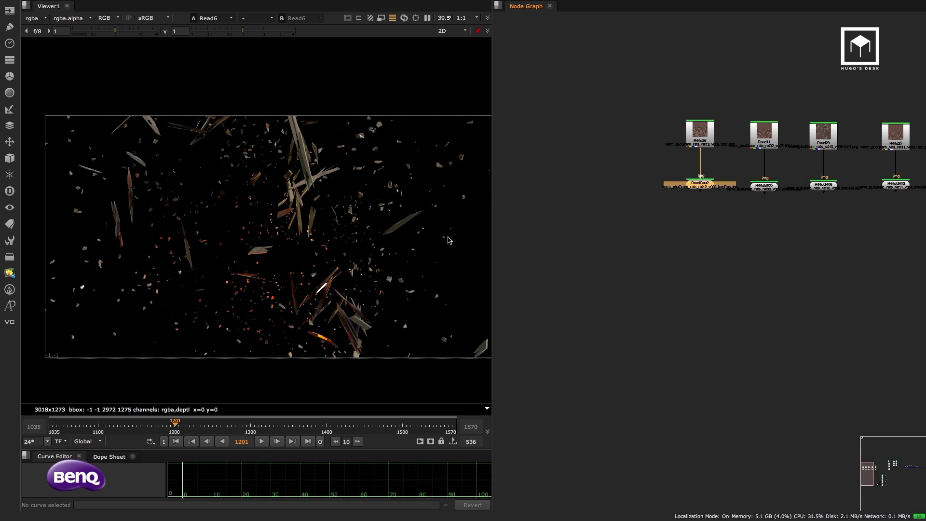
{"action": "left_click", "coordinate": [340, 249]}
{"action": "middle_click_drag", "start_coordinate": [318, 262], "coordinate": [231, 326], "text": "alt"}
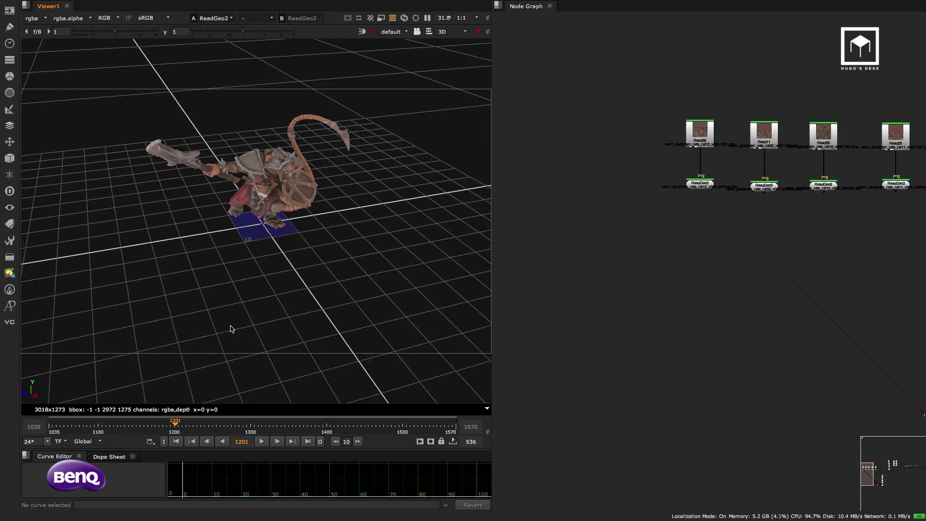
{"action": "left_click_drag", "start_coordinate": [231, 327], "coordinate": [241, 253], "text": "ctrl"}
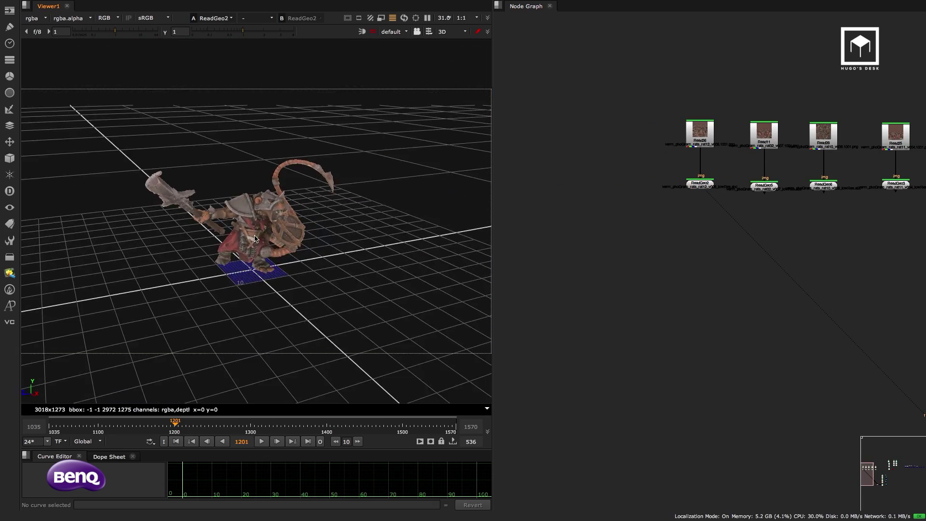
{"action": "middle_click_drag", "start_coordinate": [241, 253], "coordinate": [271, 240], "text": "alt"}
{"action": "left_click_drag", "start_coordinate": [272, 239], "coordinate": [424, 270], "text": "ctrl"}
View the ReadGeo5, ReadGeo6 and ReadGeo3 models in turn, orbiting each in 3D
{"action": "left_click", "coordinate": [769, 192]}
{"action": "key", "text": "1"}
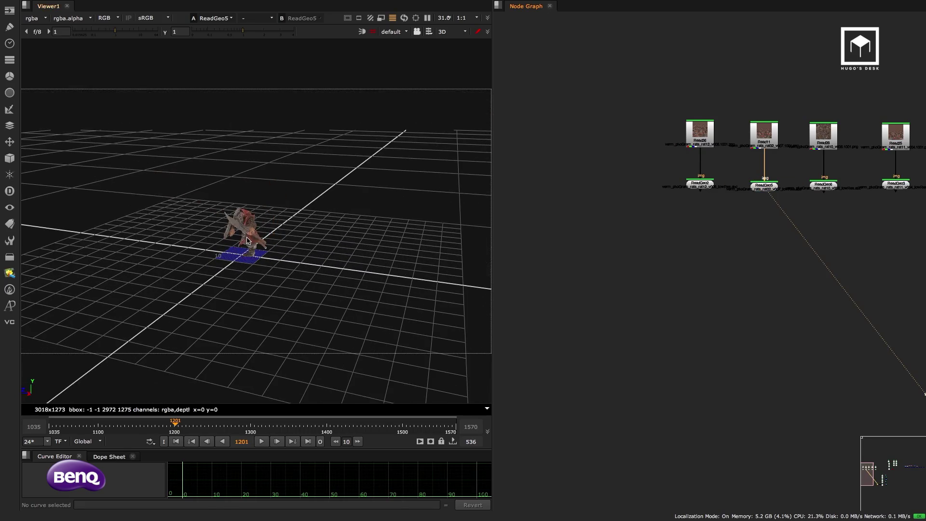
{"action": "scroll", "coordinate": [247, 241], "scroll_direction": "up", "scroll_amount": 4}
{"action": "left_click_drag", "start_coordinate": [247, 241], "coordinate": [314, 226], "text": "ctrl"}
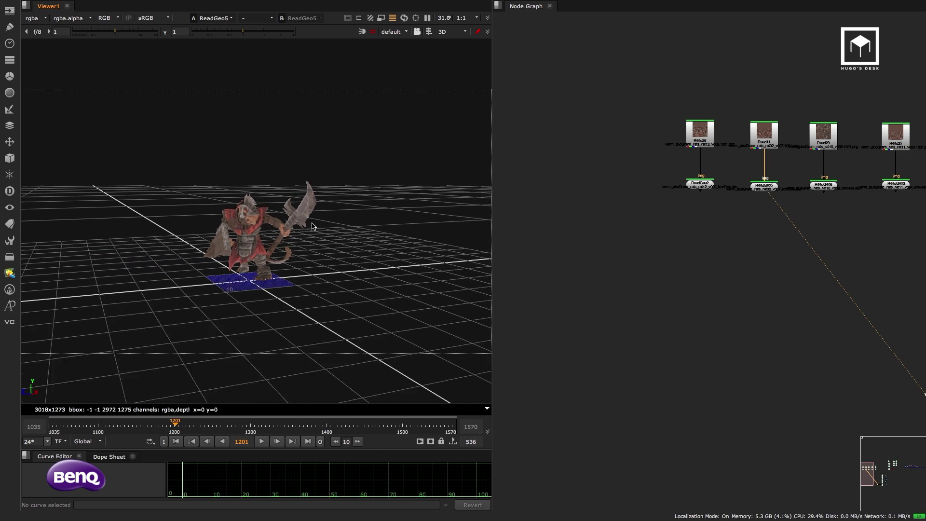
{"action": "middle_click_drag", "start_coordinate": [724, 215], "coordinate": [622, 234]}
{"action": "left_click", "coordinate": [651, 218]}
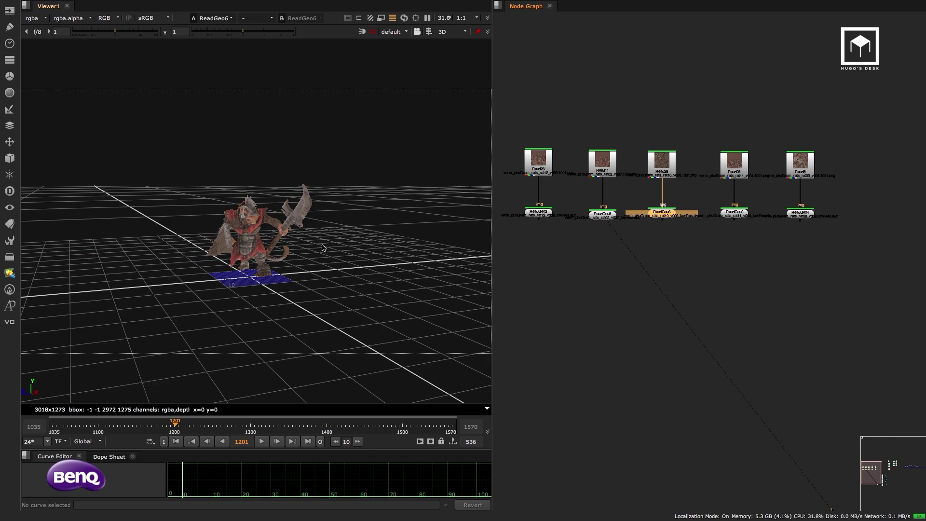
{"action": "key", "text": "1"}
{"action": "left_click_drag", "start_coordinate": [352, 275], "coordinate": [283, 264], "text": "ctrl"}
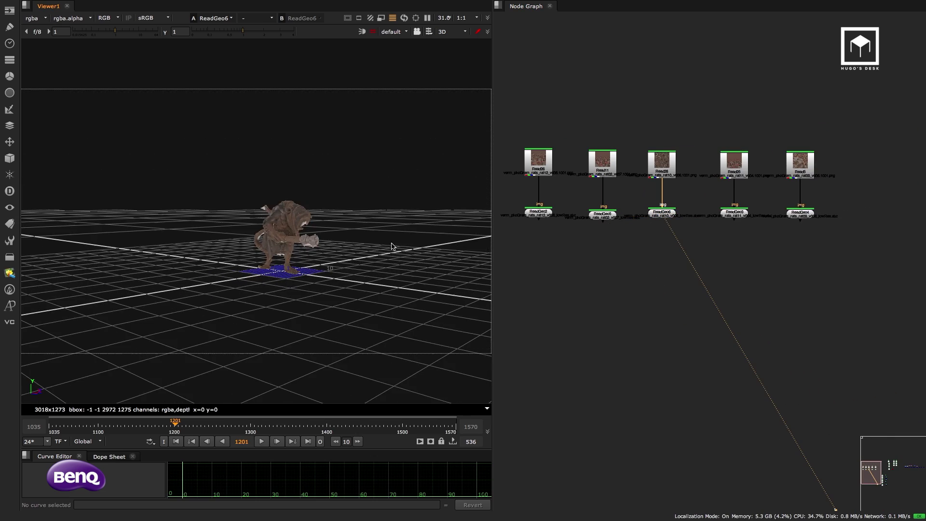
{"action": "left_click", "coordinate": [745, 214]}
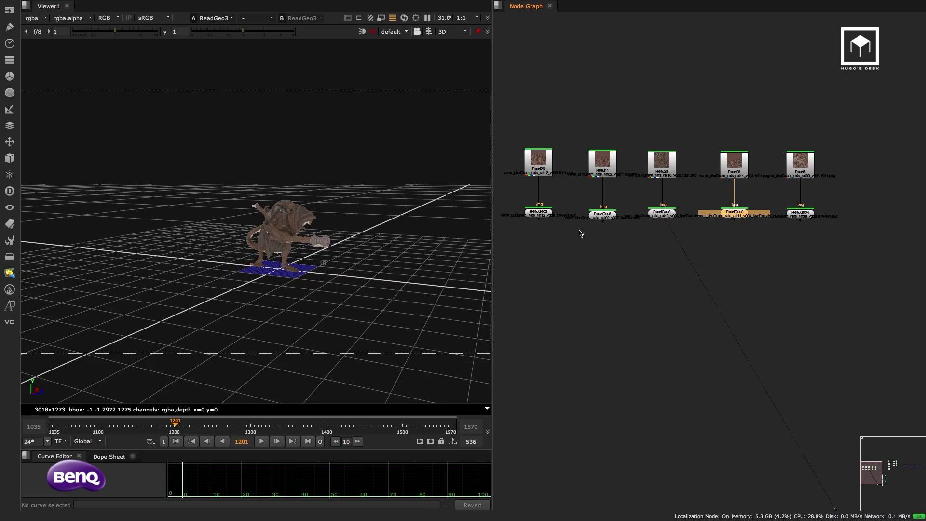
{"action": "key", "text": "1"}
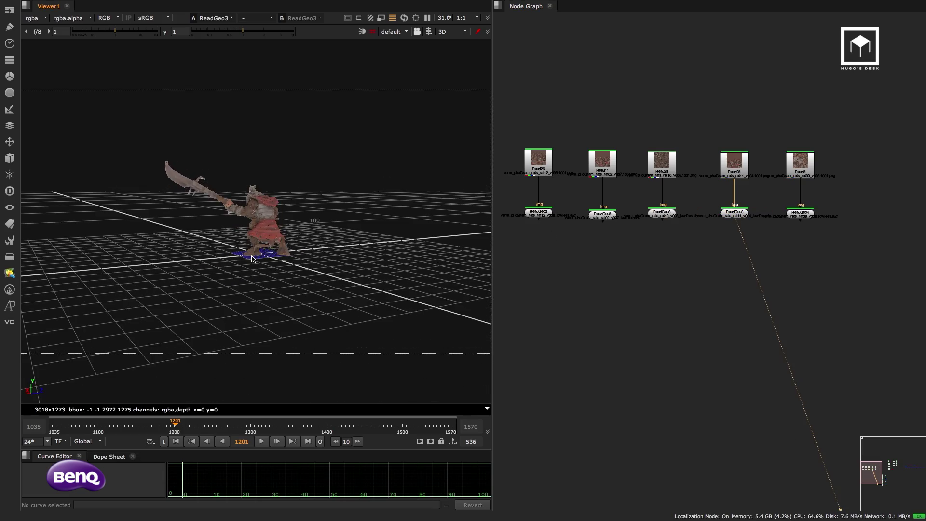
{"action": "left_click_drag", "start_coordinate": [240, 254], "coordinate": [238, 259], "text": "ctrl"}
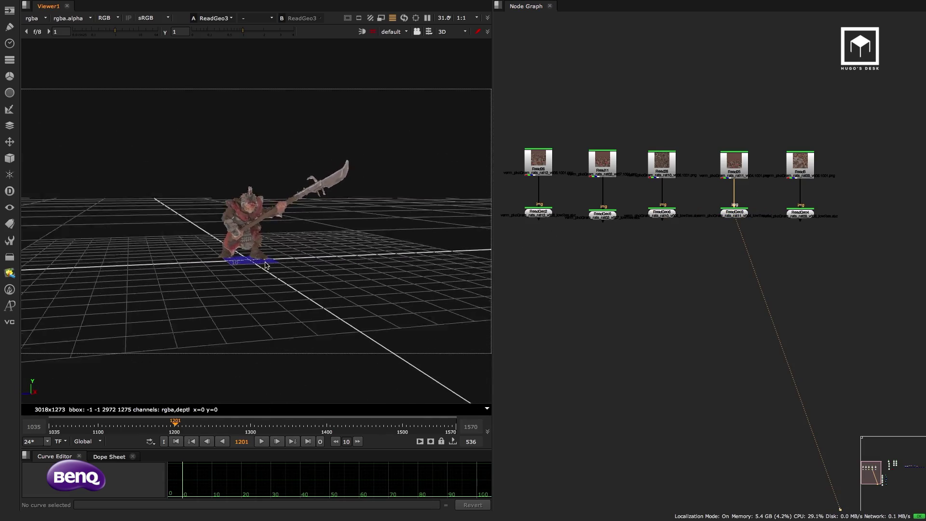
View the ReadGeo4 model and orbit, tilt and zoom to inspect it on the grid
{"action": "left_click", "coordinate": [791, 215]}
{"action": "key", "text": "1"}
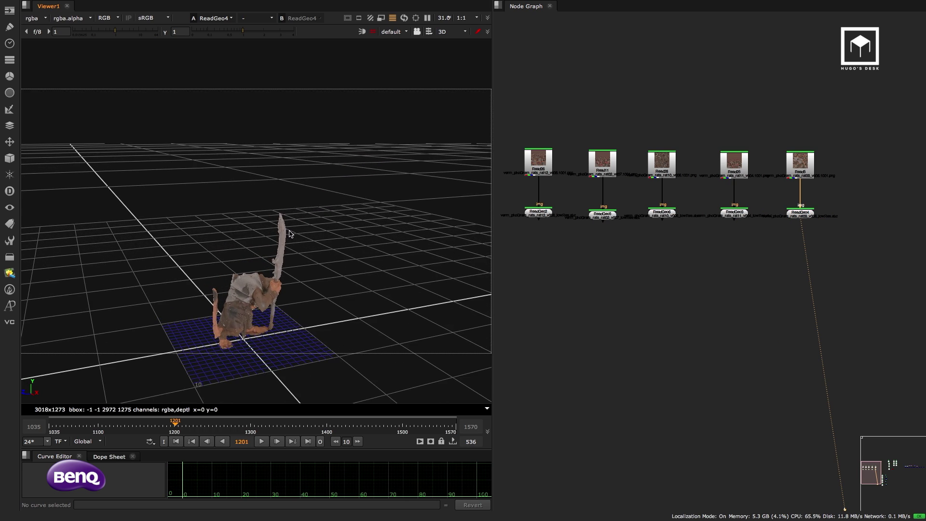
{"action": "left_click_drag", "start_coordinate": [290, 233], "coordinate": [196, 289], "text": "ctrl"}
{"action": "left_click_drag", "start_coordinate": [268, 265], "coordinate": [151, 263], "text": "ctrl"}
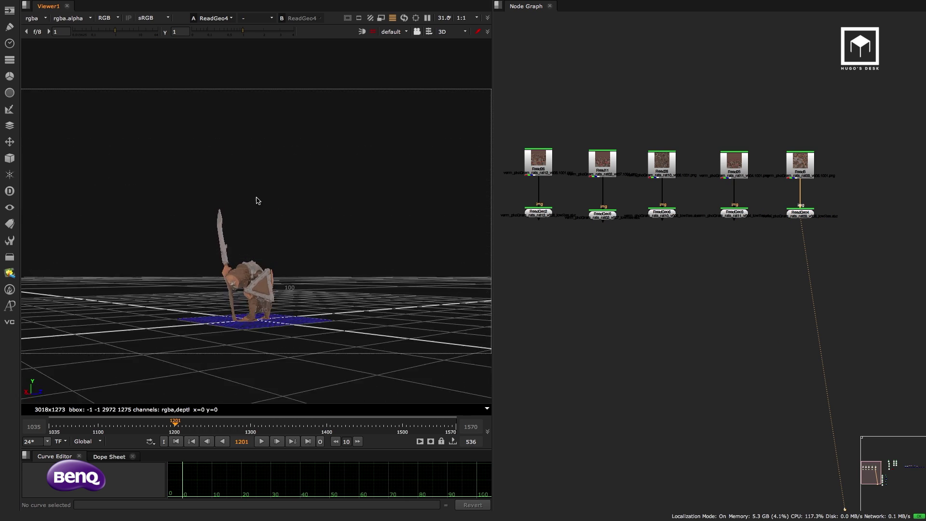
{"action": "left_click_drag", "start_coordinate": [311, 208], "coordinate": [322, 178], "text": "ctrl"}
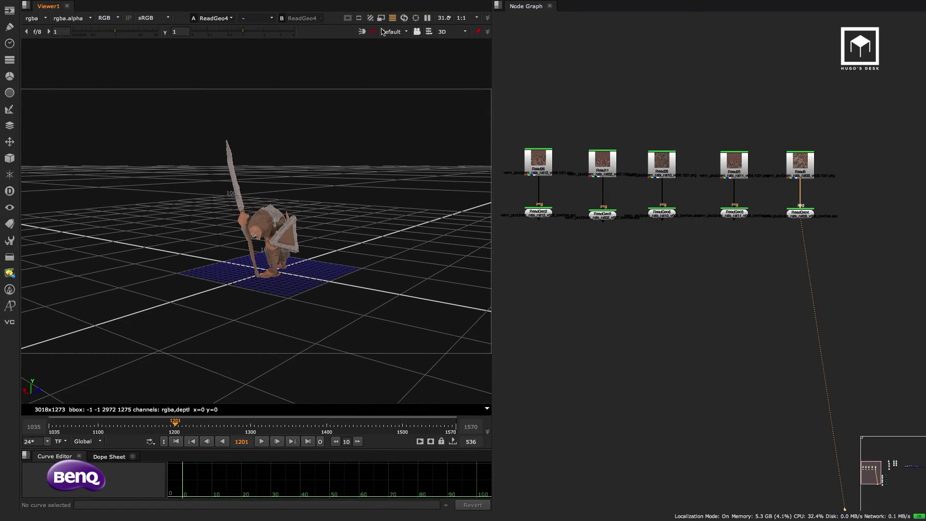
{"action": "left_click_drag", "start_coordinate": [262, 235], "coordinate": [181, 256], "text": "ctrl"}
{"action": "scroll", "coordinate": [326, 209], "scroll_direction": "up", "scroll_amount": 4}
{"action": "left_click_drag", "start_coordinate": [327, 209], "coordinate": [281, 208], "text": "ctrl"}
{"action": "scroll", "coordinate": [323, 209], "scroll_direction": "up", "scroll_amount": 5}
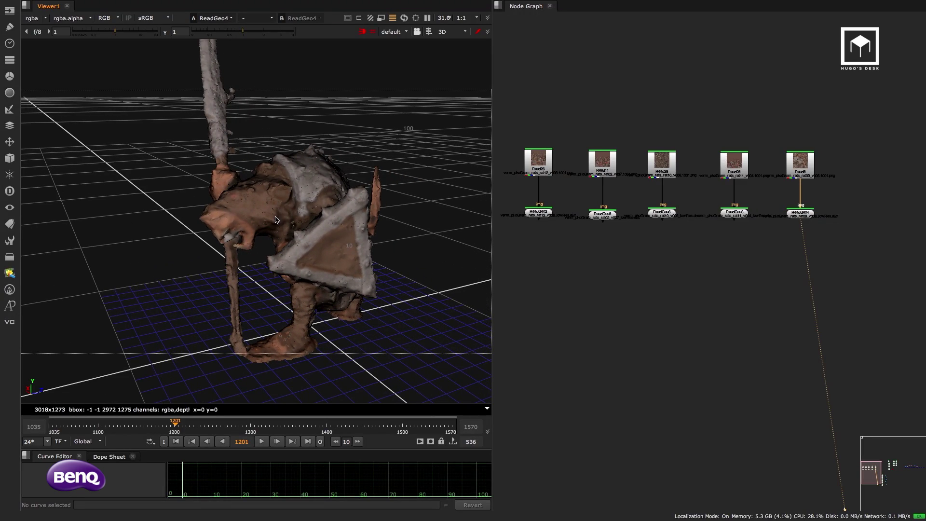
{"action": "scroll", "coordinate": [296, 215], "scroll_direction": "down", "scroll_amount": 8}
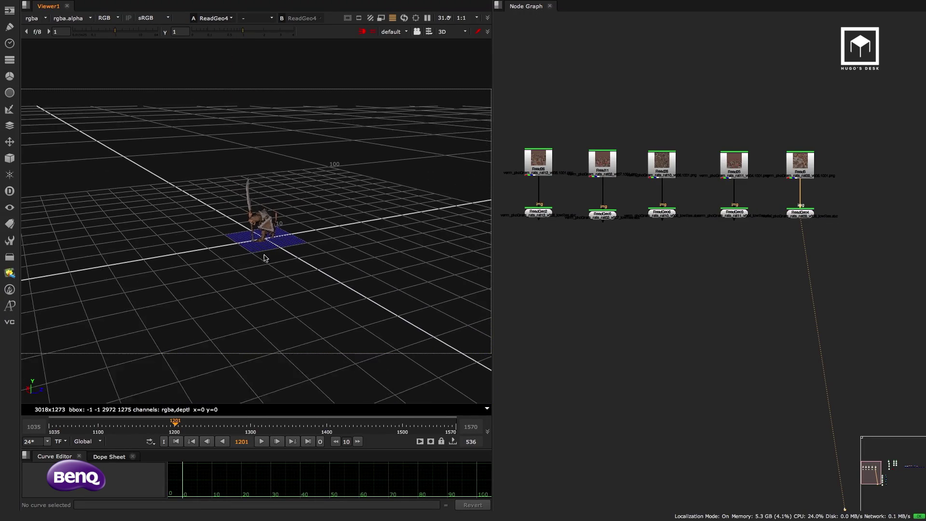
{"action": "left_click_drag", "start_coordinate": [305, 247], "coordinate": [389, 266], "text": "ctrl"}
{"action": "scroll", "coordinate": [659, 296], "scroll_direction": "down", "scroll_amount": 5}
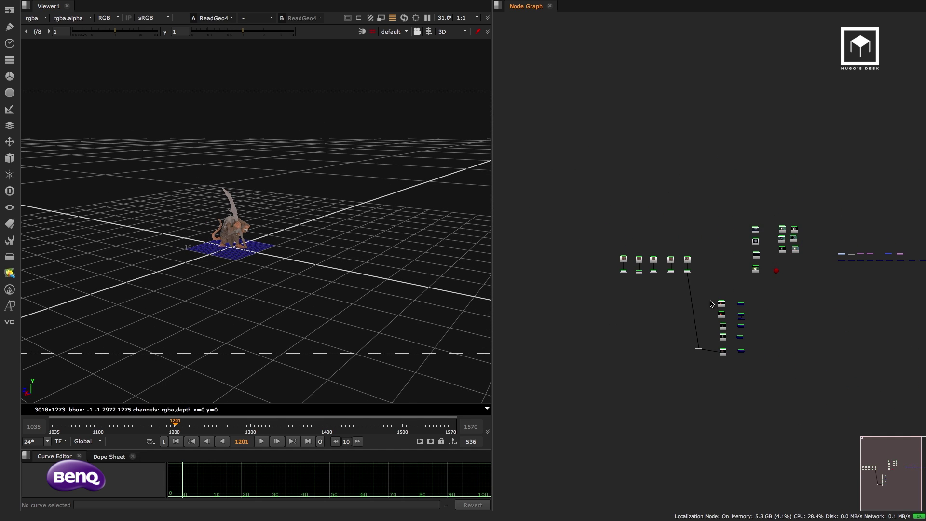
Bring the explosion Read nodes into view and move Viewer1 down-left in the graph
{"action": "scroll", "coordinate": [690, 258], "scroll_direction": "up", "scroll_amount": 6}
{"action": "middle_click_drag", "start_coordinate": [687, 284], "coordinate": [641, 278]}
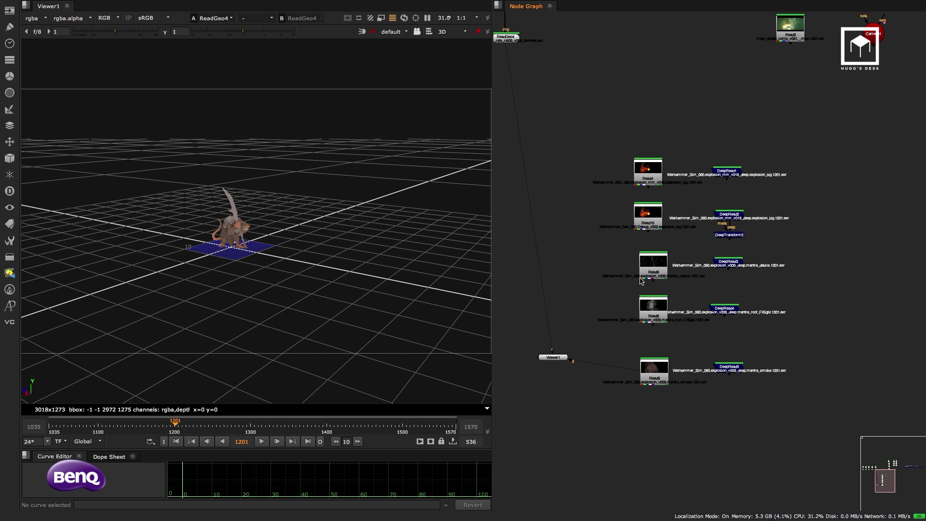
{"action": "left_click", "coordinate": [652, 309]}
{"action": "left_click_drag", "start_coordinate": [552, 357], "coordinate": [540, 379]}
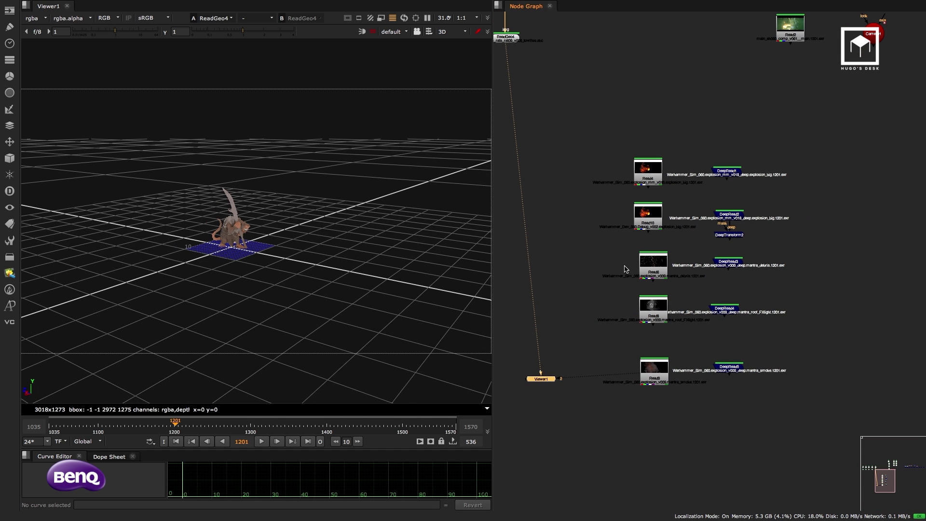
View the Read4 explosion, then the Read6 debris pass in the viewer
{"action": "left_click", "coordinate": [647, 178]}
{"action": "key", "text": "1"}
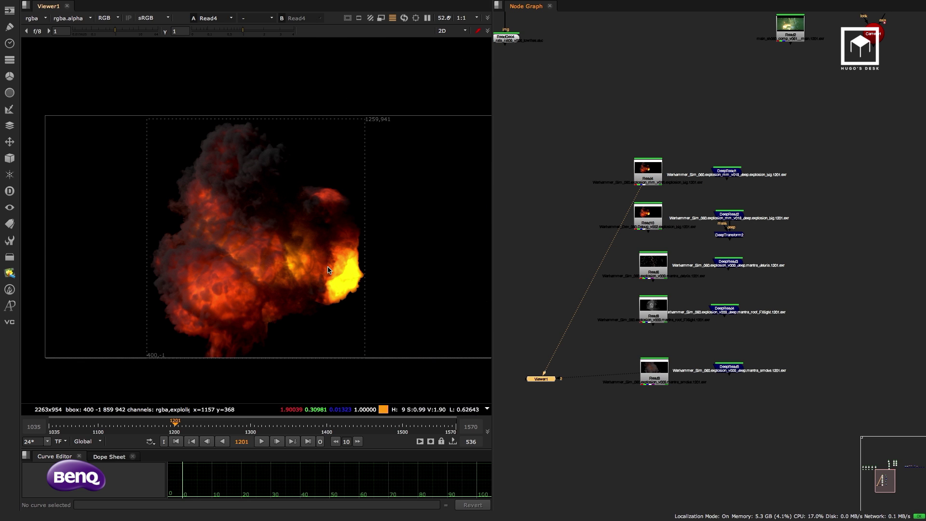
{"action": "left_click", "coordinate": [647, 306]}
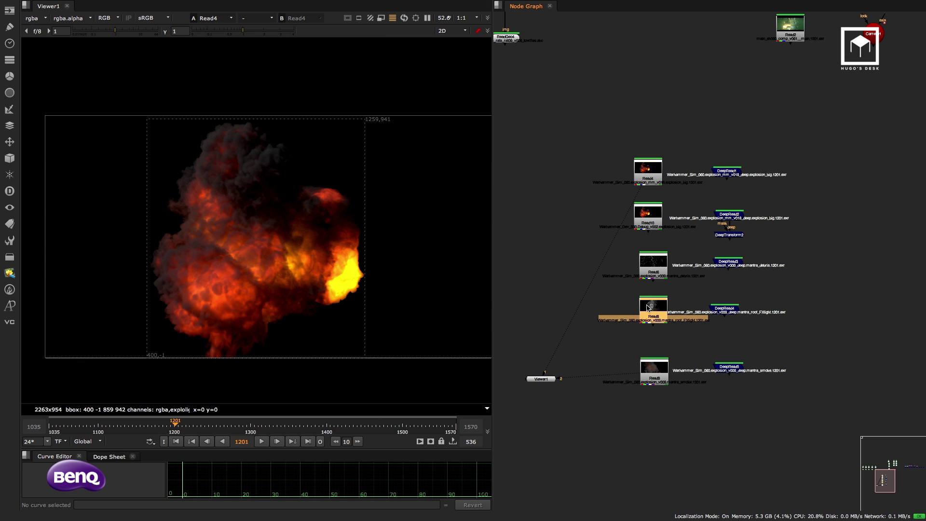
{"action": "left_click", "coordinate": [649, 266]}
{"action": "key", "text": "1"}
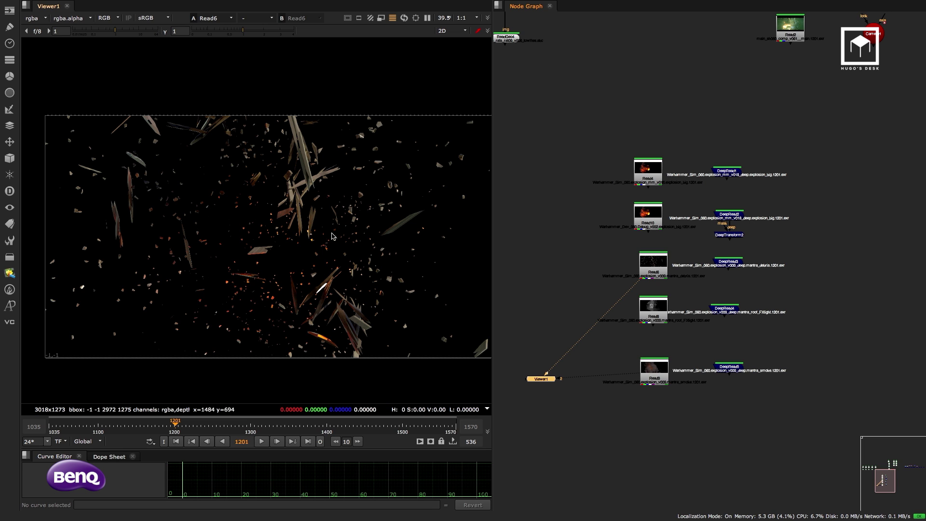
{"action": "scroll", "coordinate": [328, 243], "scroll_direction": "down", "scroll_amount": 1}
{"action": "scroll", "coordinate": [628, 246], "scroll_direction": "up", "scroll_amount": 3}
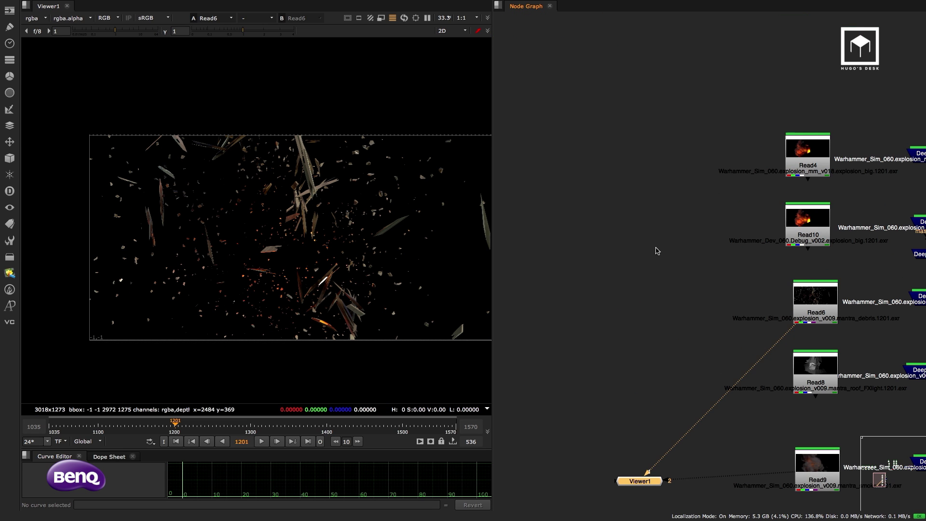
Add a Merge2 node beside the Reads and view the Read4 explosion
{"action": "key", "text": "m"}
{"action": "left_click", "coordinate": [596, 346]}
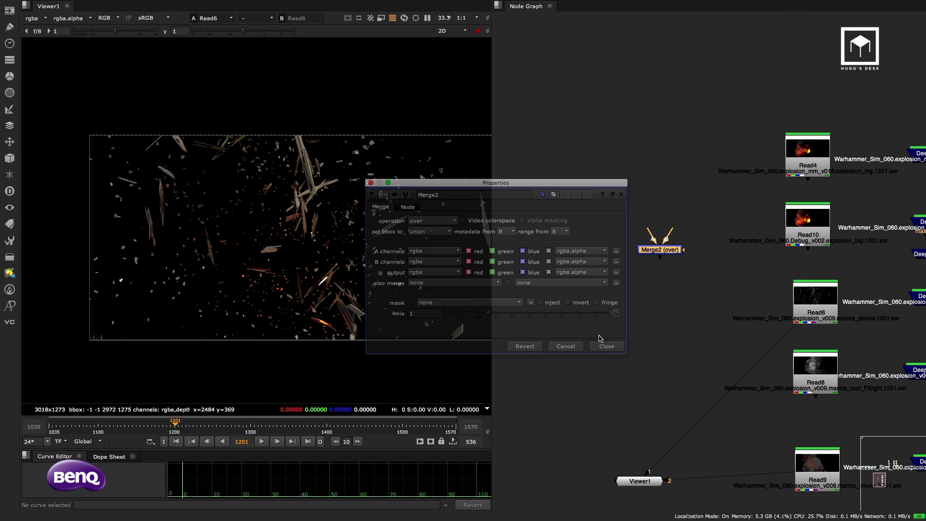
{"action": "left_click_drag", "start_coordinate": [660, 250], "coordinate": [625, 314]}
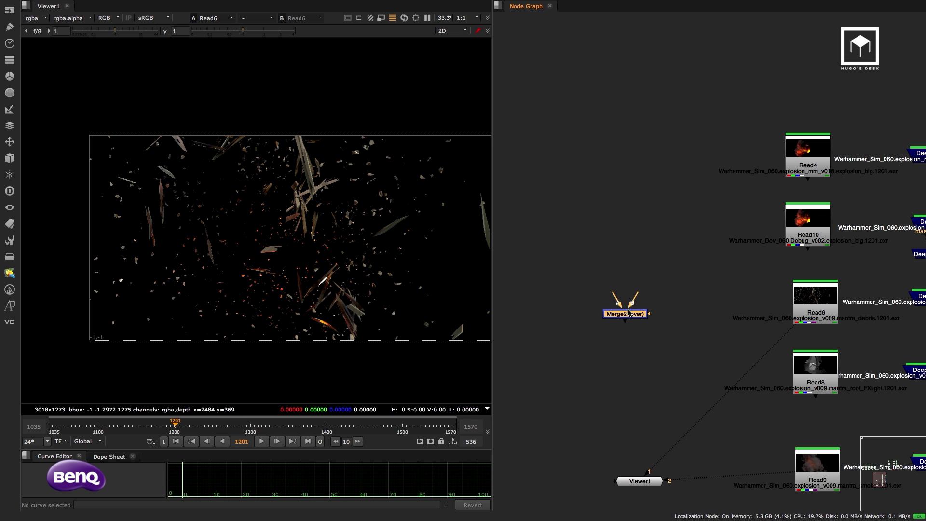
{"action": "left_click", "coordinate": [813, 168]}
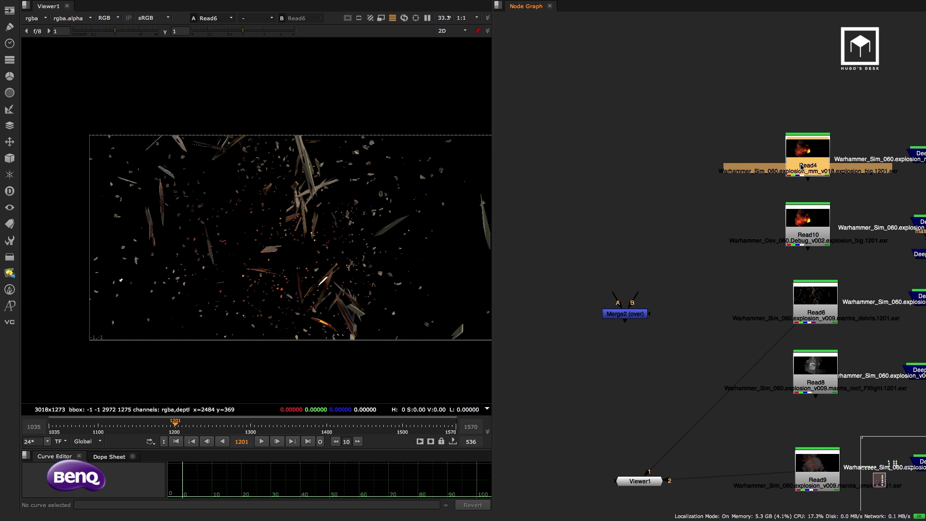
{"action": "key", "text": "1"}
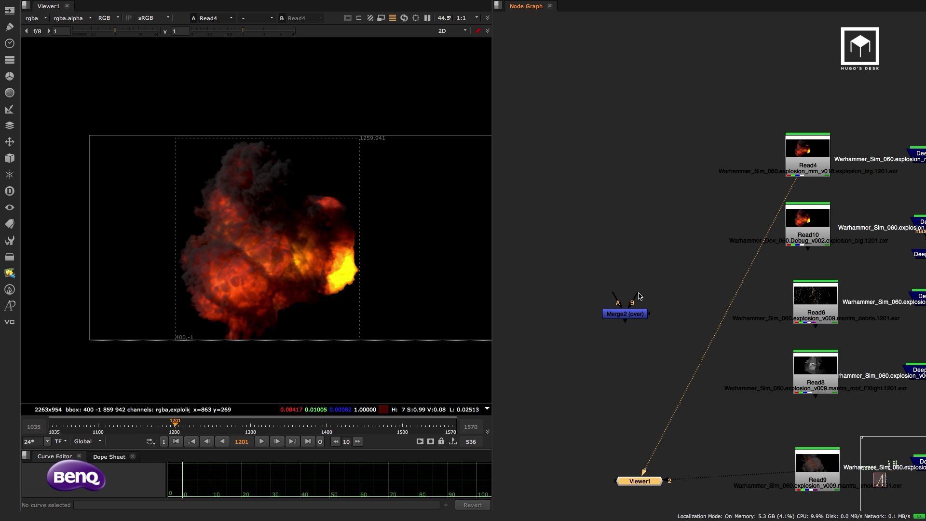
Connect Merge2's B input to Read4, compare passes, then reconnect B to Read10
{"action": "left_click_drag", "start_coordinate": [638, 296], "coordinate": [801, 161]}
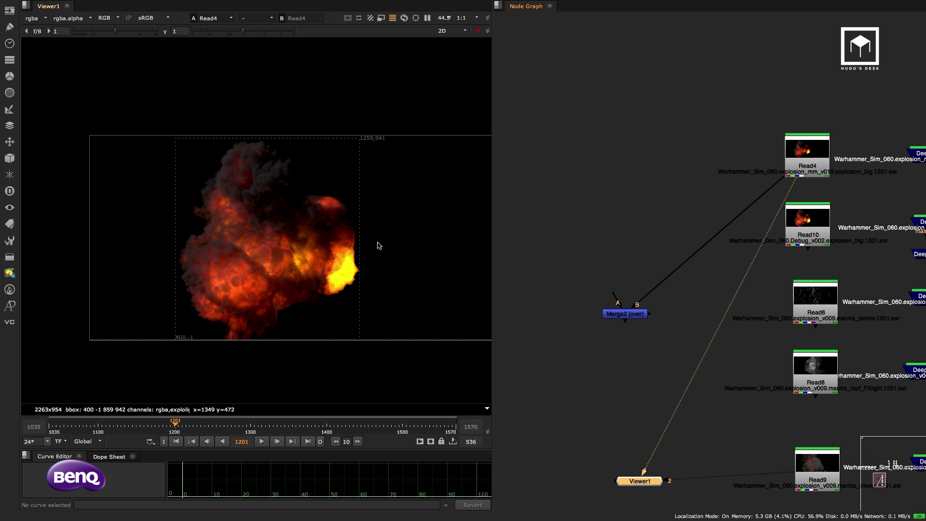
{"action": "middle_click_drag", "start_coordinate": [378, 245], "coordinate": [320, 247]}
{"action": "scroll", "coordinate": [314, 251], "scroll_direction": "down", "scroll_amount": 3}
{"action": "left_click", "coordinate": [806, 222], "text": "shift+super"}
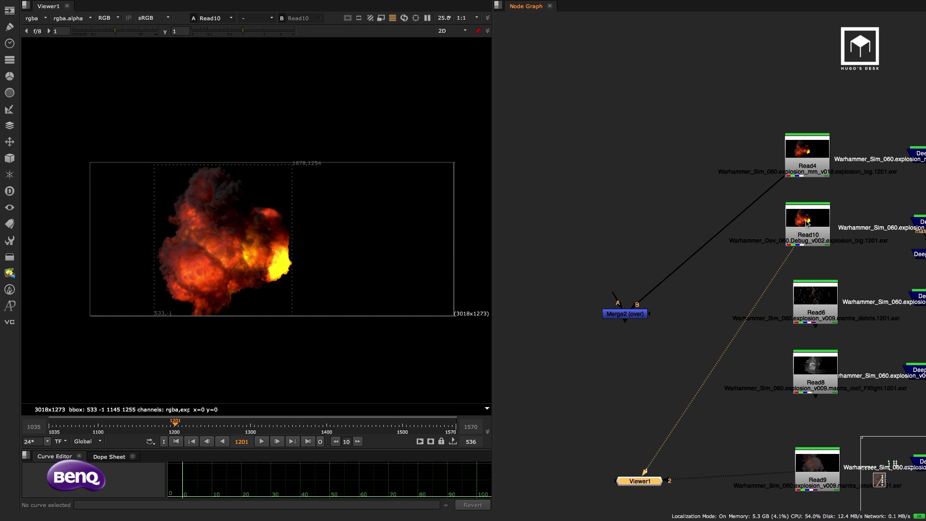
{"action": "left_click", "coordinate": [811, 299]}
{"action": "key", "text": "1"}
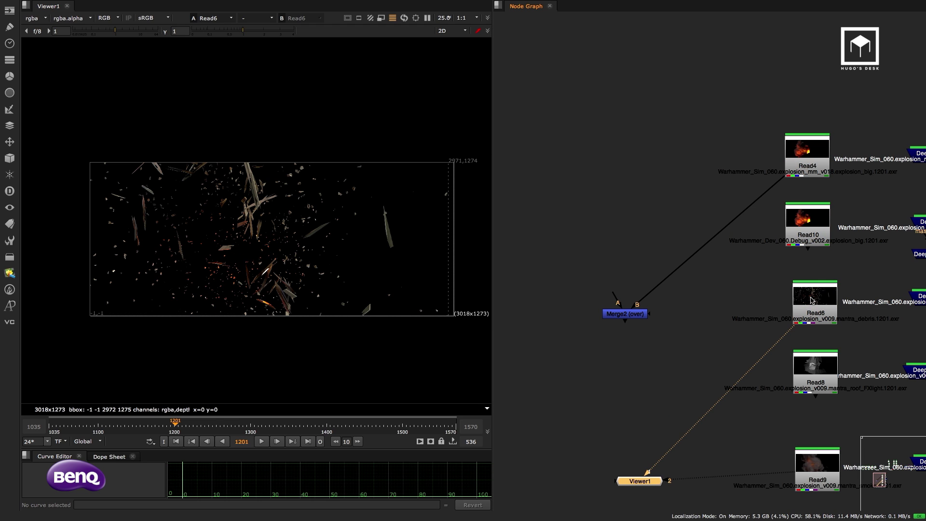
{"action": "left_click", "coordinate": [820, 230]}
{"action": "key", "text": "1"}
{"action": "left_click_drag", "start_coordinate": [773, 189], "coordinate": [796, 227]}
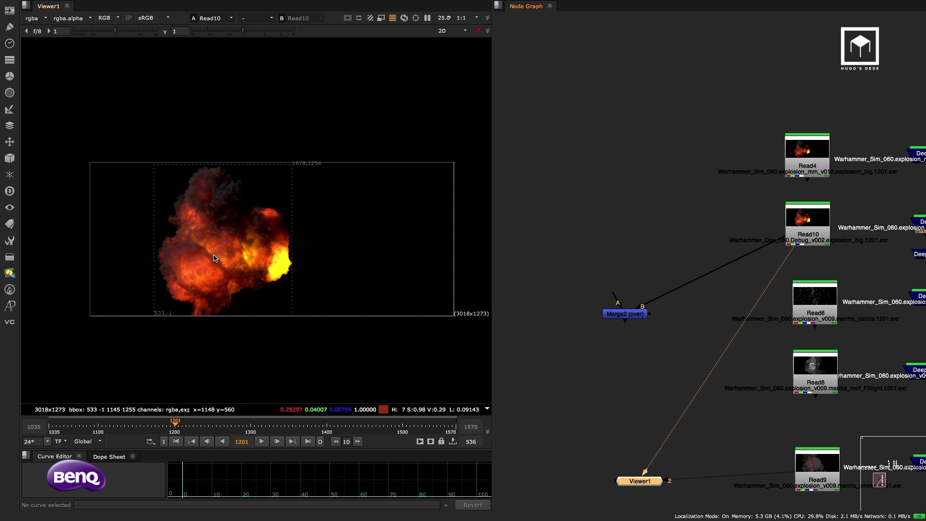
Connect Merge2's A input to the Read6 debris and add a Dot on the Read10 pipe
{"action": "scroll", "coordinate": [214, 257], "scroll_direction": "up", "scroll_amount": 1}
{"action": "scroll", "coordinate": [258, 278], "scroll_direction": "up", "scroll_amount": 1}
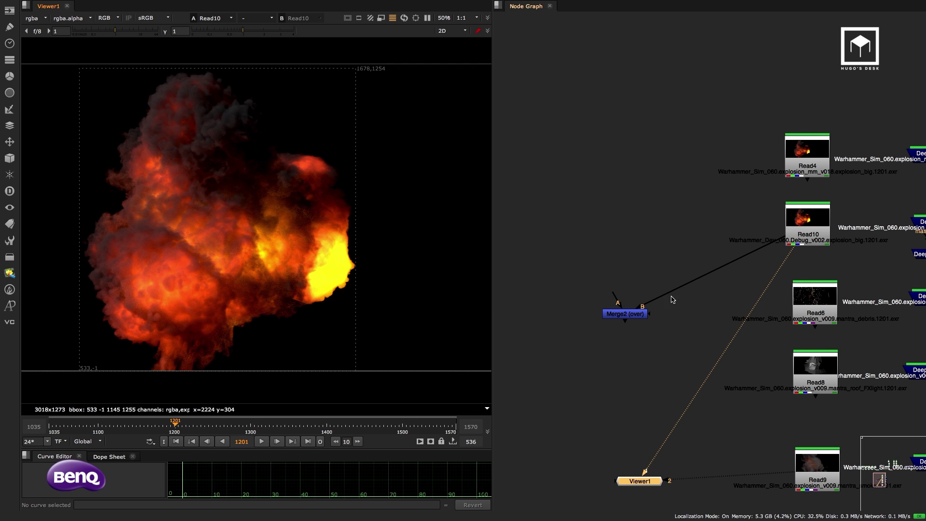
{"action": "middle_click_drag", "start_coordinate": [676, 292], "coordinate": [671, 223]}
{"action": "left_click_drag", "start_coordinate": [627, 246], "coordinate": [607, 297]}
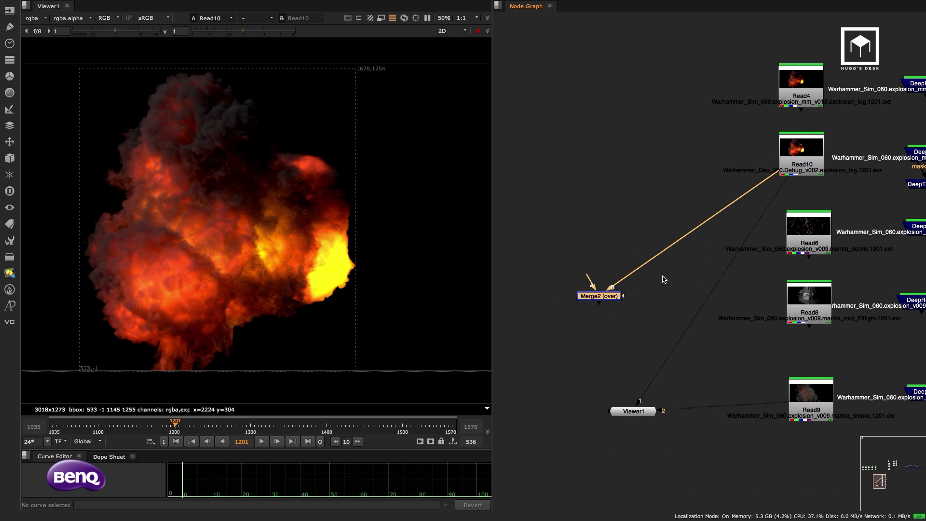
{"action": "left_click", "coordinate": [814, 242]}
{"action": "key", "text": "1"}
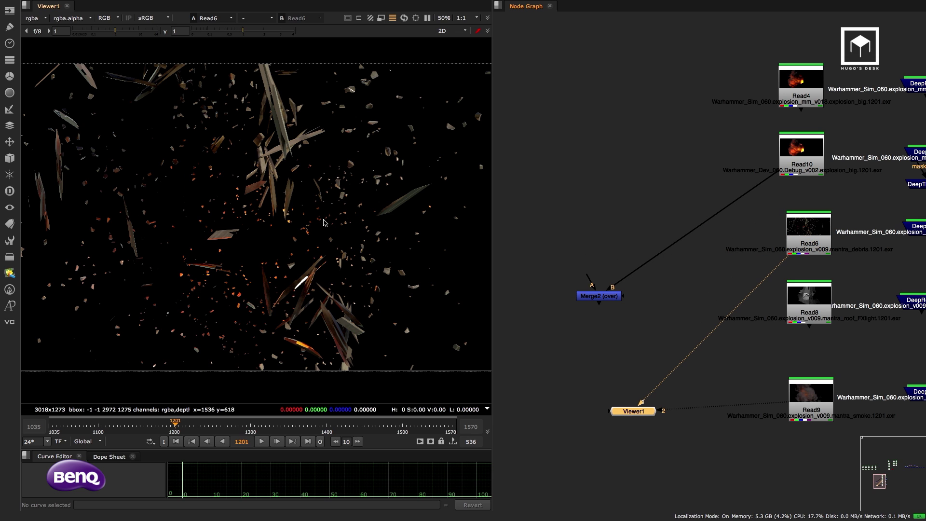
{"action": "left_click_drag", "start_coordinate": [590, 269], "coordinate": [795, 247]}
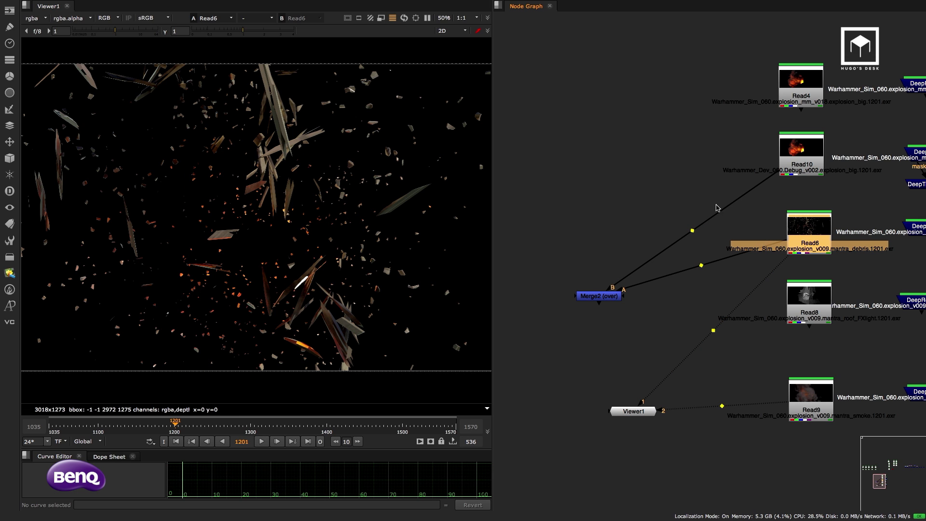
{"action": "left_click_drag", "start_coordinate": [698, 232], "coordinate": [654, 284], "text": "ctrl"}
{"action": "scroll", "coordinate": [631, 165], "scroll_direction": "down", "scroll_amount": 3}
Delete the Dot and Merge2, then paste copies of Read10, Read6, Read8 and Read9
{"action": "key", "text": "Delete"}
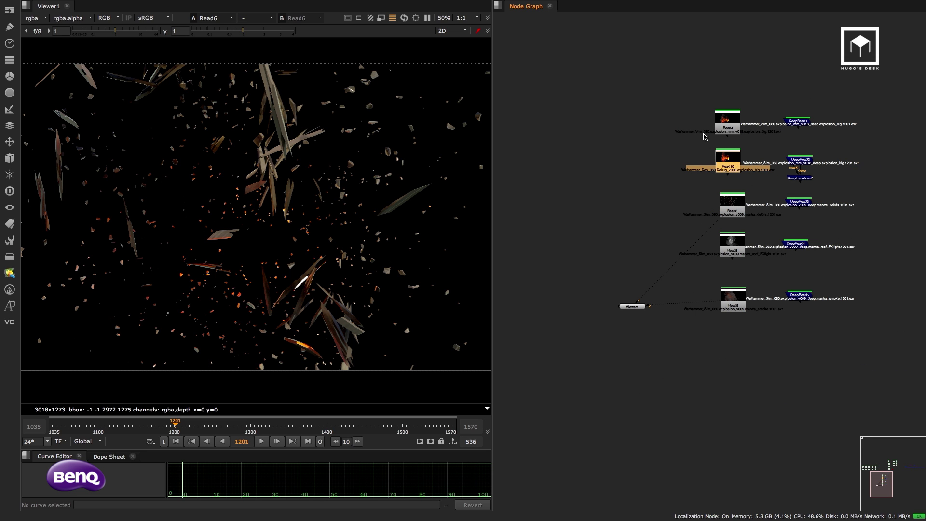
{"action": "left_click", "coordinate": [697, 103]}
{"action": "left_click_drag", "start_coordinate": [694, 146], "coordinate": [748, 305]}
{"action": "middle_click_drag", "start_coordinate": [584, 232], "coordinate": [785, 291]}
{"action": "left_click", "coordinate": [647, 252]}
{"action": "key", "text": "ctrl+v"}
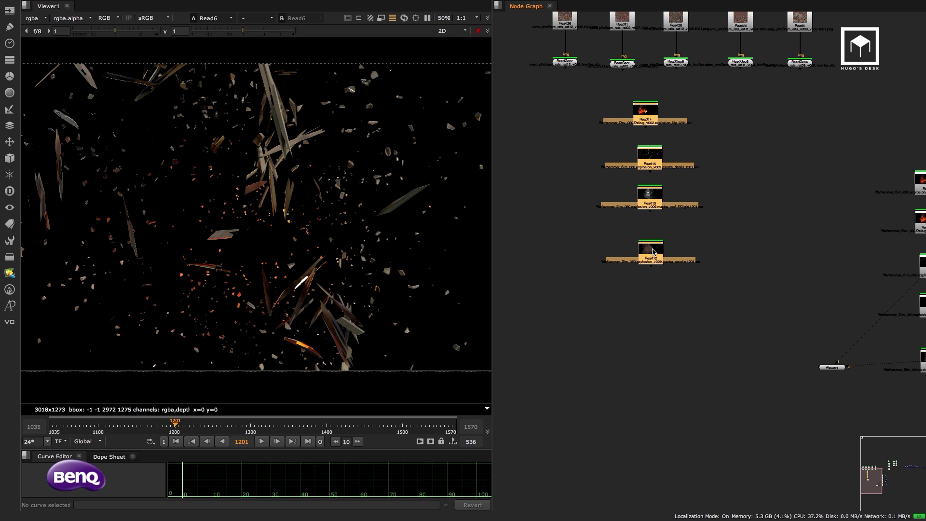
{"action": "scroll", "coordinate": [647, 252], "scroll_direction": "up", "scroll_amount": 2}
{"action": "left_click", "coordinate": [692, 252]}
{"action": "left_click_drag", "start_coordinate": [740, 47], "coordinate": [552, 359]}
{"action": "left_click_drag", "start_coordinate": [644, 85], "coordinate": [591, 166]}
Delete Read13 and arrange Read14, Read15 and Read12 in the graph
{"action": "left_click", "coordinate": [637, 193]}
{"action": "scroll", "coordinate": [611, 259], "scroll_direction": "up", "scroll_amount": 2}
{"action": "left_click_drag", "start_coordinate": [607, 263], "coordinate": [607, 261]}
{"action": "key", "text": "Delete"}
{"action": "left_click_drag", "start_coordinate": [591, 191], "coordinate": [580, 229]}
{"action": "left_click_drag", "start_coordinate": [600, 101], "coordinate": [734, 138]}
{"action": "left_click_drag", "start_coordinate": [591, 231], "coordinate": [592, 244]}
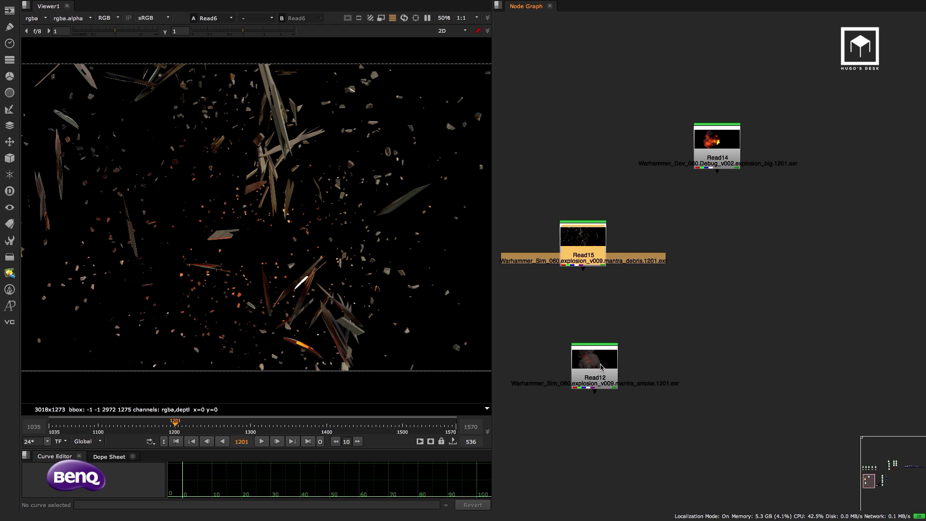
{"action": "left_click_drag", "start_coordinate": [602, 367], "coordinate": [587, 377]}
{"action": "left_click", "coordinate": [696, 254]}
Add Merge2 with B from Read14 and A from the Read15 debris, then view the result
{"action": "key", "text": "m"}
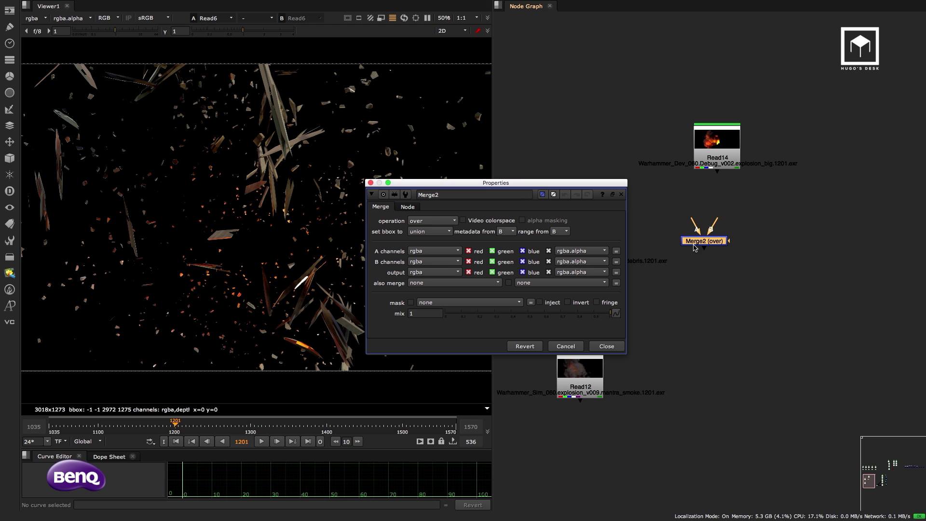
{"action": "left_click", "coordinate": [621, 195]}
{"action": "left_click_drag", "start_coordinate": [718, 218], "coordinate": [730, 144]}
{"action": "left_click_drag", "start_coordinate": [730, 144], "coordinate": [716, 135]}
{"action": "key", "text": "1"}
{"action": "left_click", "coordinate": [699, 216]}
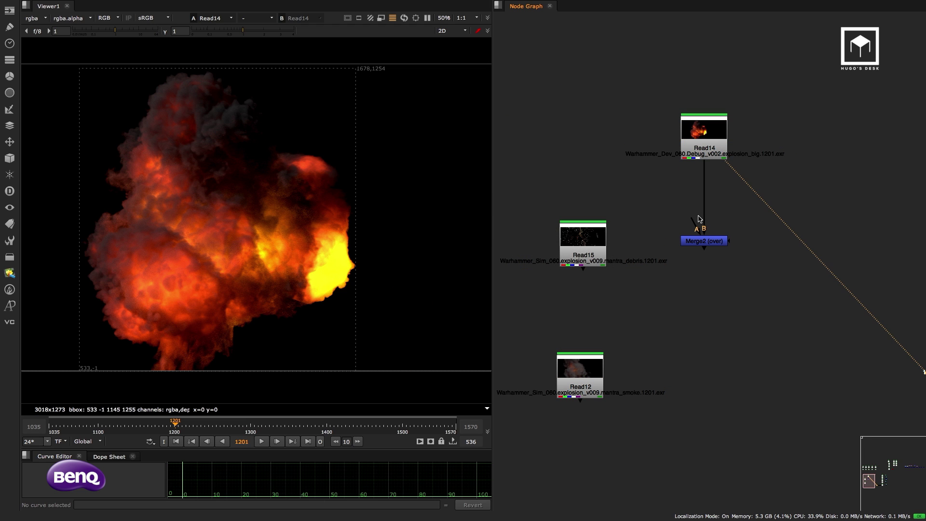
{"action": "left_click_drag", "start_coordinate": [697, 223], "coordinate": [593, 239]}
{"action": "left_click", "coordinate": [716, 244]}
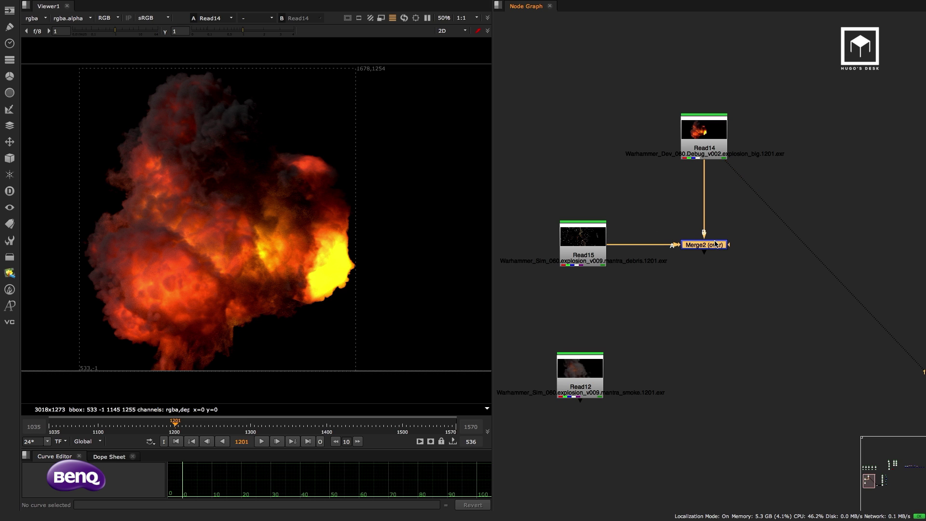
{"action": "left_click", "coordinate": [575, 247]}
{"action": "key", "text": "1"}
{"action": "left_click", "coordinate": [702, 241]}
{"action": "key", "text": "1"}
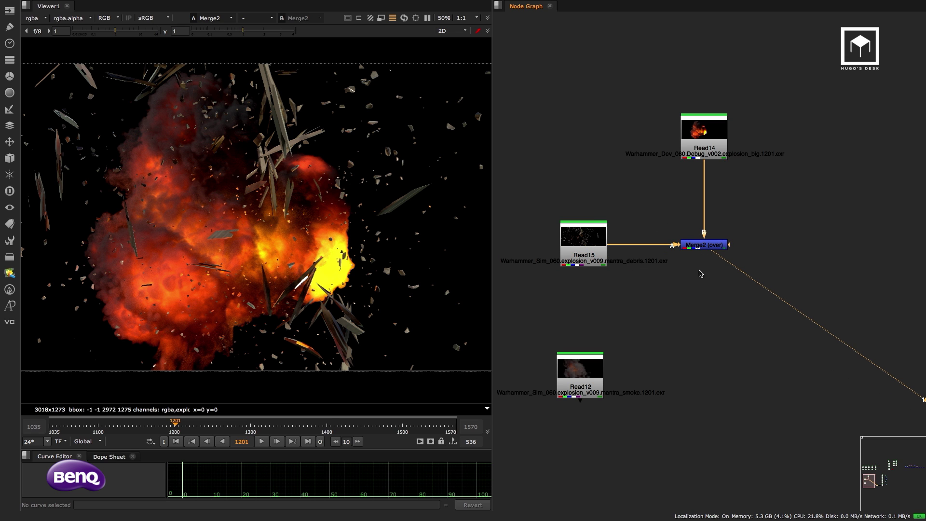
Add Merge3 layering the Read12 smoke over Merge2, view it, then view Read14 alone
{"action": "key", "text": "m"}
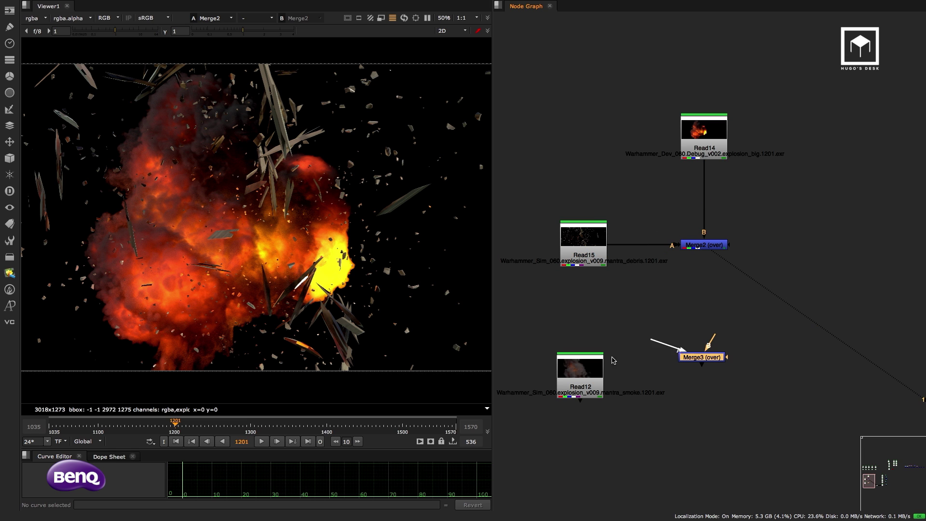
{"action": "left_click_drag", "start_coordinate": [652, 339], "coordinate": [591, 370]}
{"action": "left_click_drag", "start_coordinate": [713, 336], "coordinate": [704, 246]}
{"action": "left_click_drag", "start_coordinate": [708, 360], "coordinate": [710, 379]}
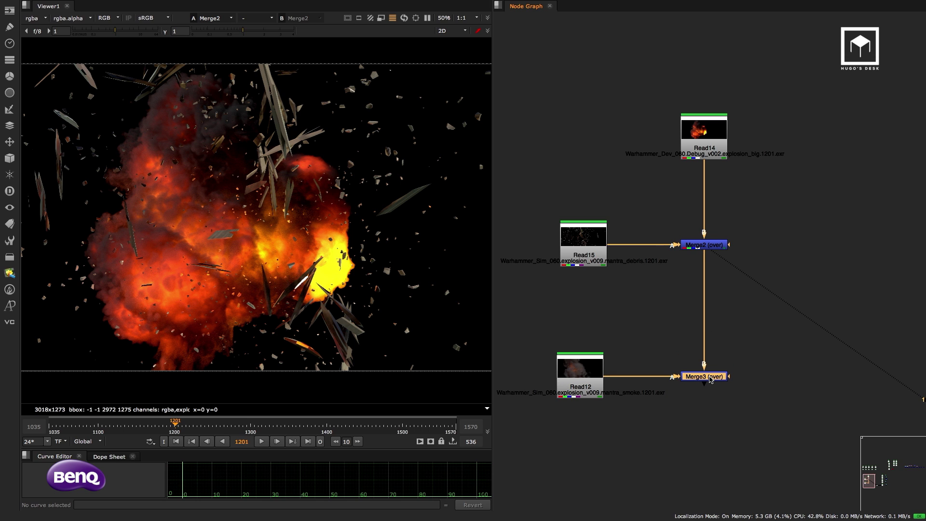
{"action": "key", "text": "1"}
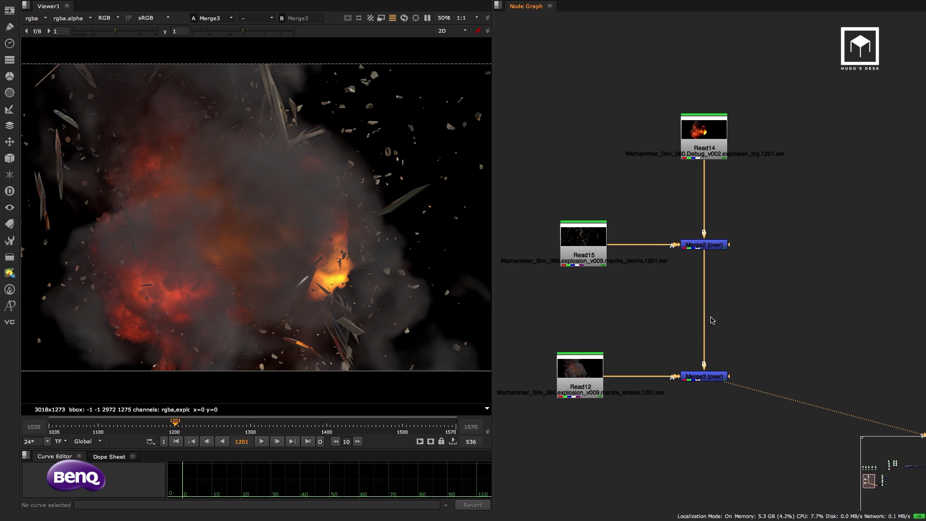
{"action": "left_click", "coordinate": [704, 144]}
{"action": "key", "text": "1"}
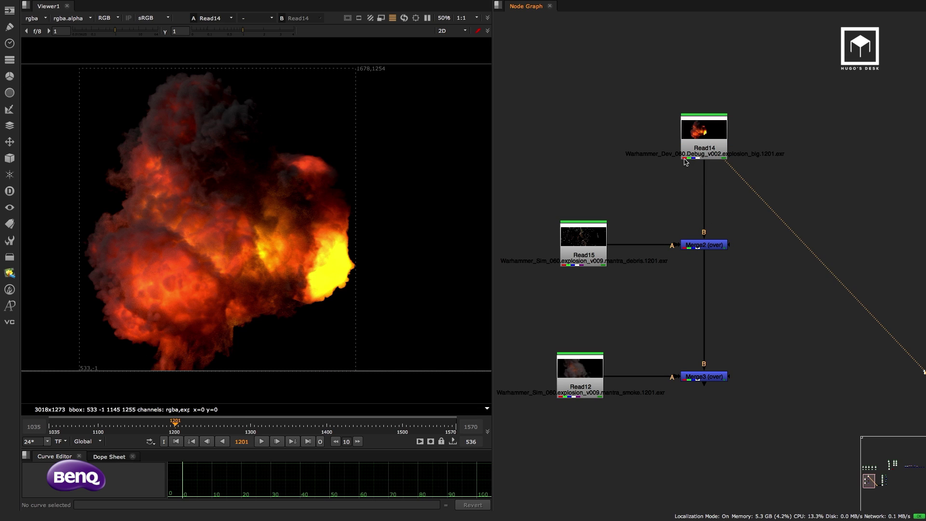
View the Read15 debris alone, then the Merge2 fire-and-debris result, zooming in
{"action": "left_click", "coordinate": [595, 257]}
{"action": "key", "text": "1"}
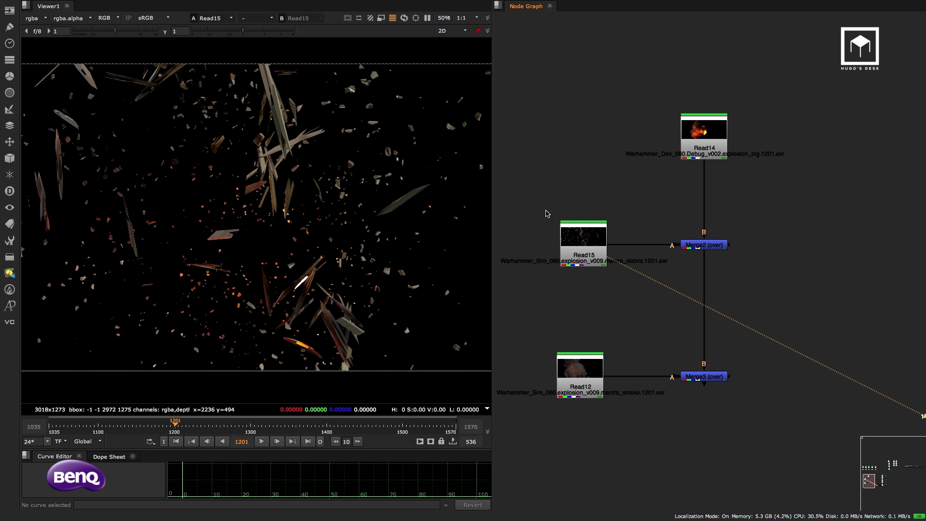
{"action": "left_click", "coordinate": [702, 244]}
{"action": "key", "text": "1"}
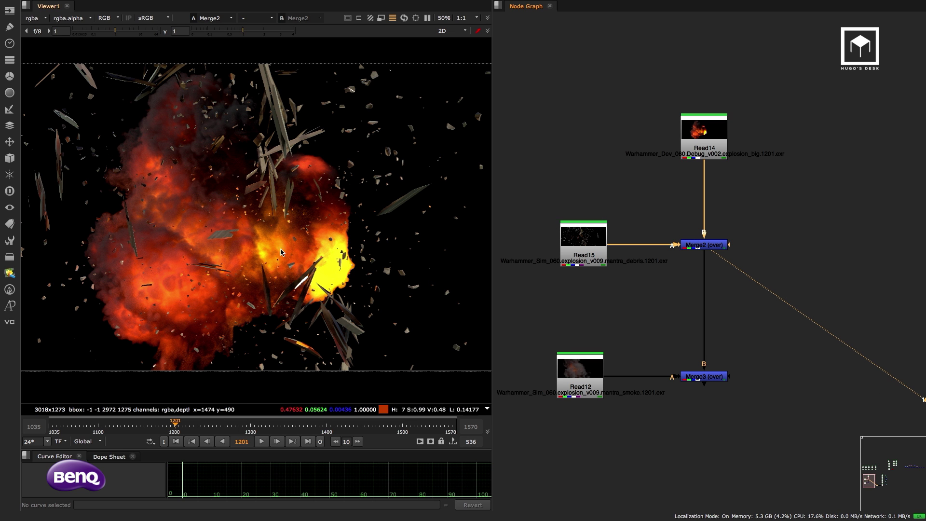
{"action": "scroll", "coordinate": [250, 227], "scroll_direction": "up", "scroll_amount": 3}
{"action": "middle_click_drag", "start_coordinate": [251, 227], "coordinate": [316, 274]}
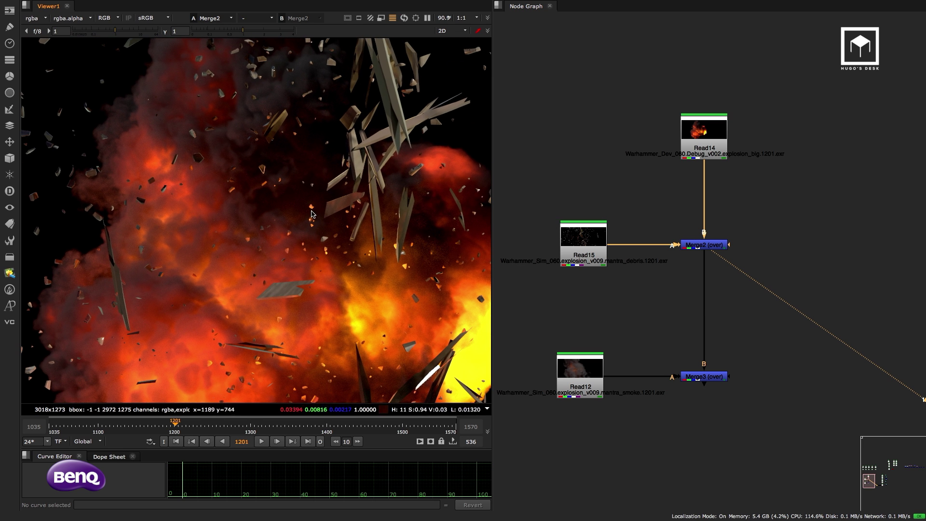
{"action": "scroll", "coordinate": [311, 207], "scroll_direction": "up", "scroll_amount": 2}
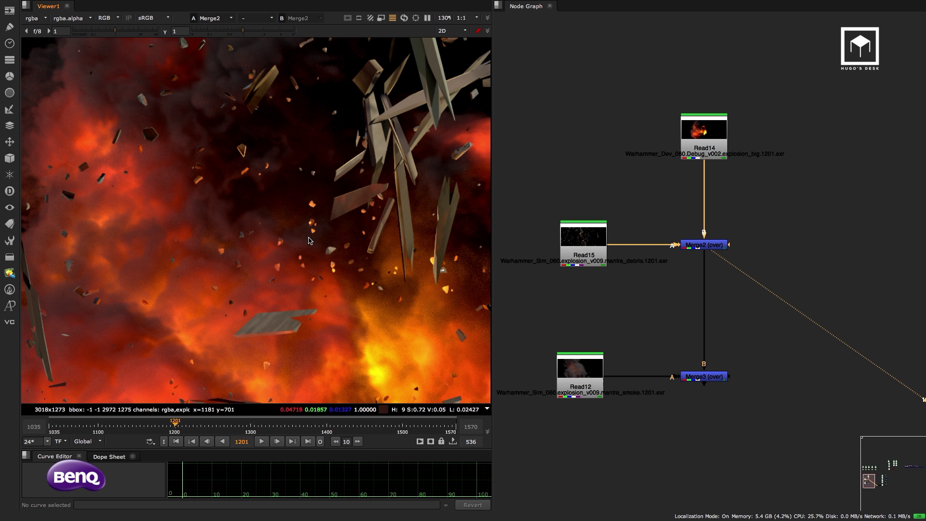
{"action": "scroll", "coordinate": [277, 270], "scroll_direction": "down", "scroll_amount": 2}
{"action": "scroll", "coordinate": [278, 271], "scroll_direction": "down", "scroll_amount": 2}
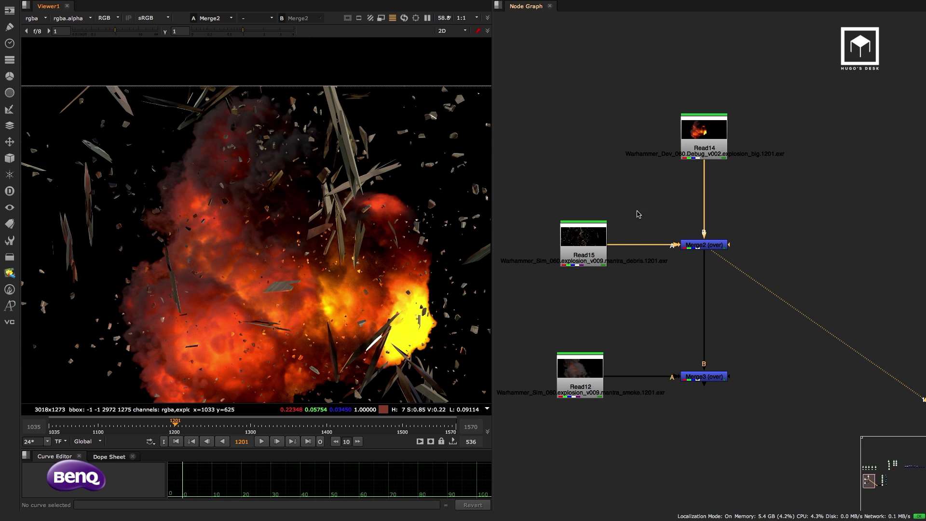
View Read15 again, then the Read12 smoke render, toggling its alpha matte
{"action": "left_click", "coordinate": [593, 242]}
{"action": "key", "text": "1"}
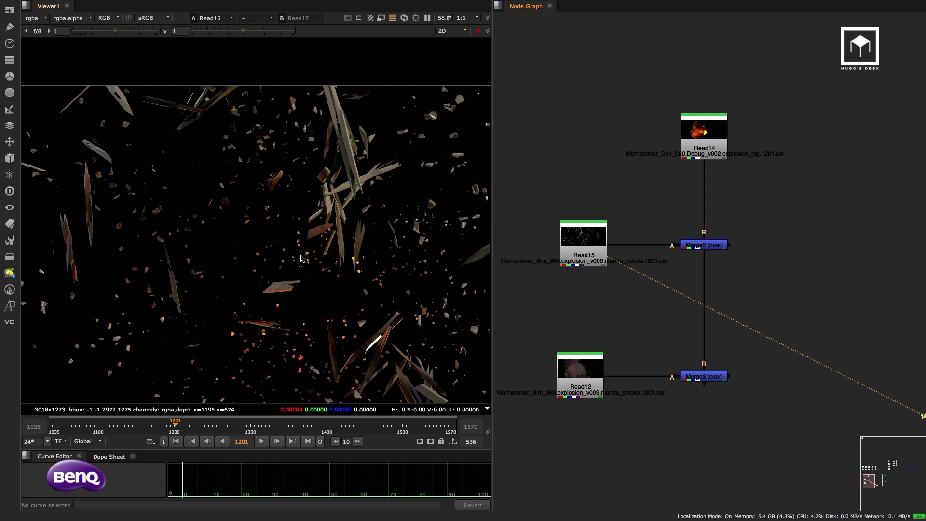
{"action": "left_click", "coordinate": [590, 370]}
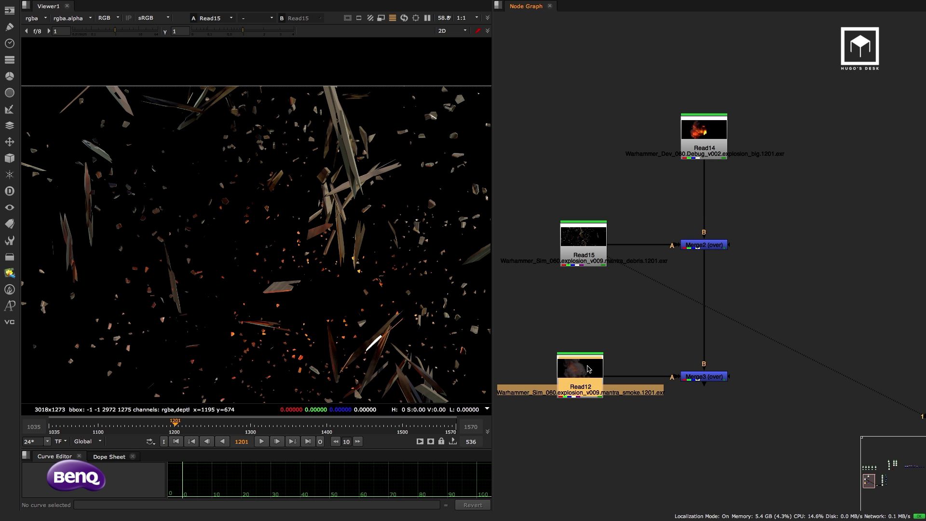
{"action": "key", "text": "1"}
{"action": "scroll", "coordinate": [316, 232], "scroll_direction": "down", "scroll_amount": 4}
{"action": "key", "text": "a"}
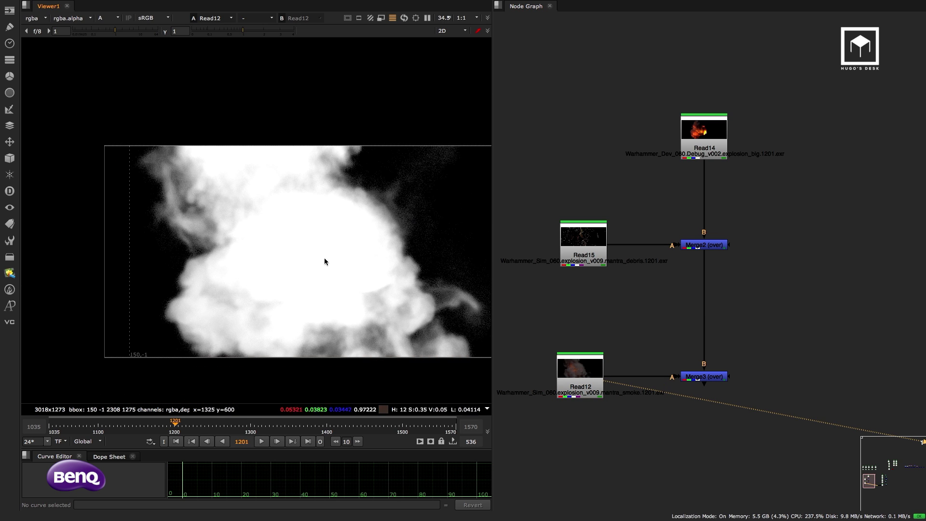
{"action": "scroll", "coordinate": [289, 272], "scroll_direction": "up", "scroll_amount": 2}
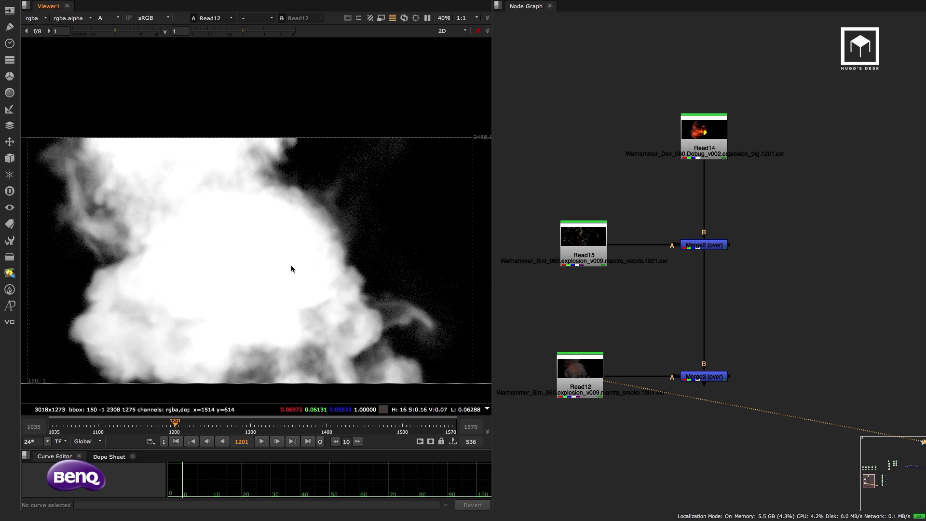
{"action": "key", "text": "a"}
{"action": "key", "text": "a"}
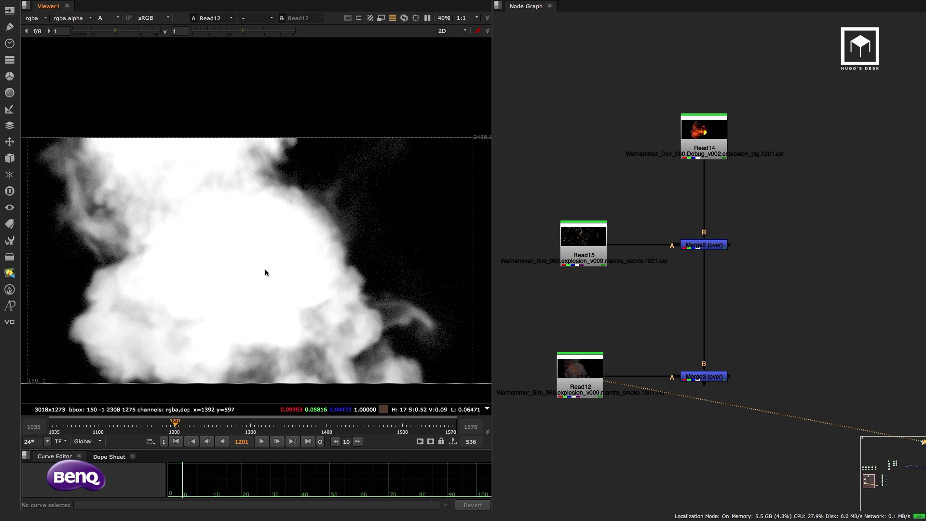
{"action": "key", "text": "a"}
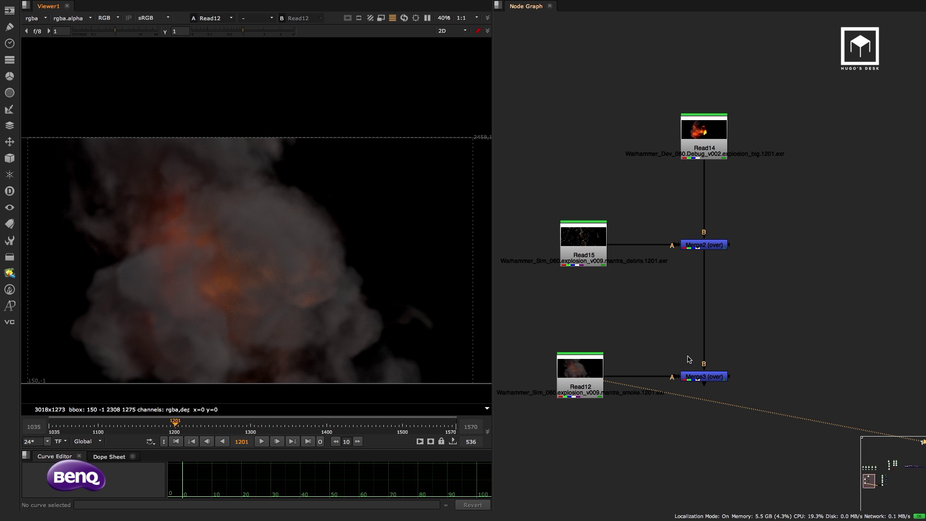
Select Merge3 and view its fire, debris and smoke composite at frame 1201
{"action": "left_click", "coordinate": [695, 377]}
{"action": "key", "text": "1"}
{"action": "scroll", "coordinate": [270, 295], "scroll_direction": "up", "scroll_amount": 2}
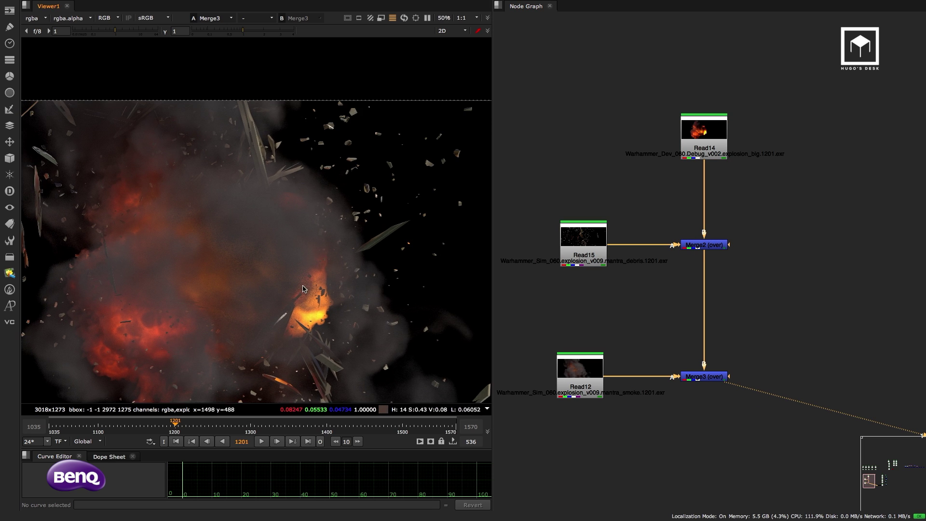
Try Merge3's operation as screen, then plus, and return it to over
{"action": "double_click", "coordinate": [711, 378]}
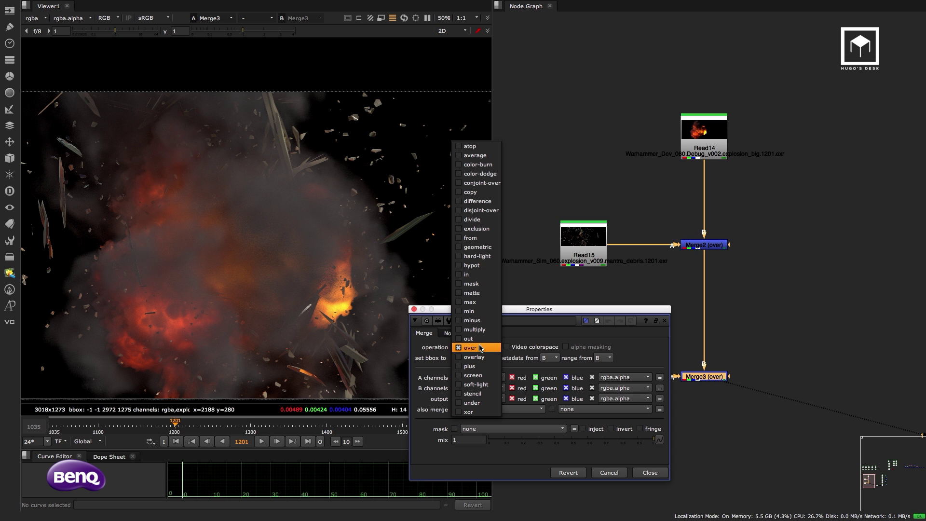
{"action": "left_click", "coordinate": [480, 348]}
{"action": "left_click", "coordinate": [479, 376]}
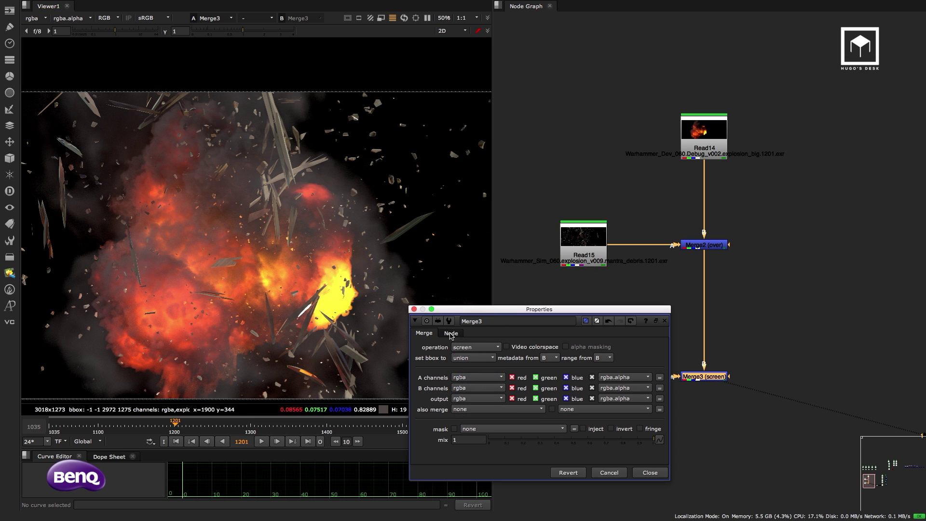
{"action": "left_click", "coordinate": [477, 348]}
{"action": "left_click", "coordinate": [475, 338]}
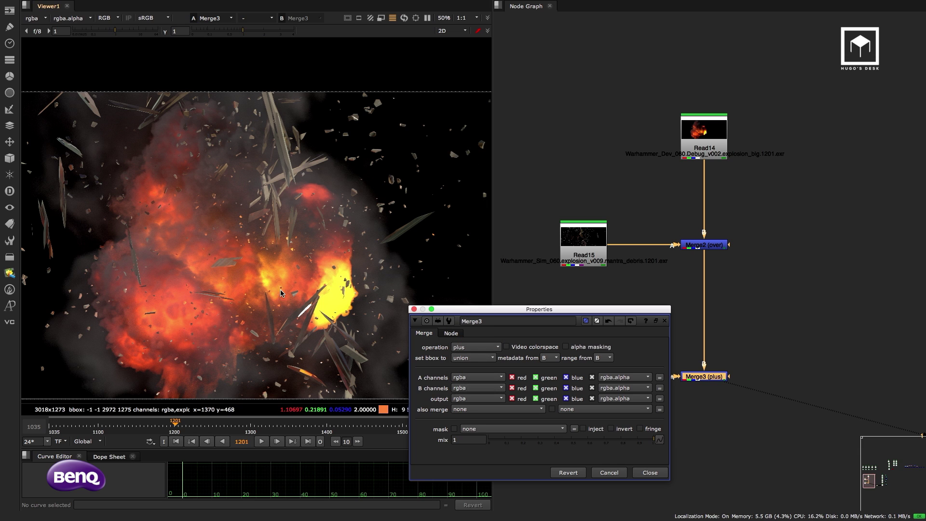
{"action": "left_click", "coordinate": [476, 349]}
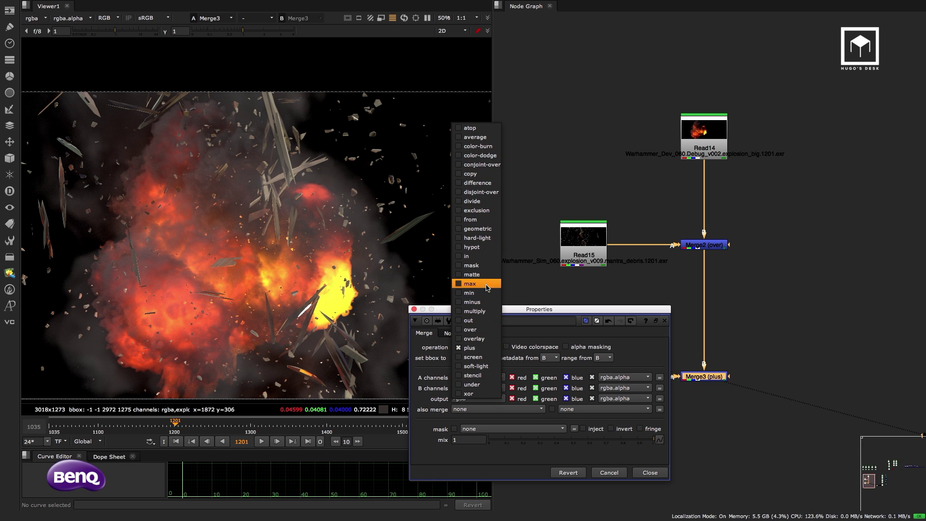
{"action": "left_click", "coordinate": [588, 300]}
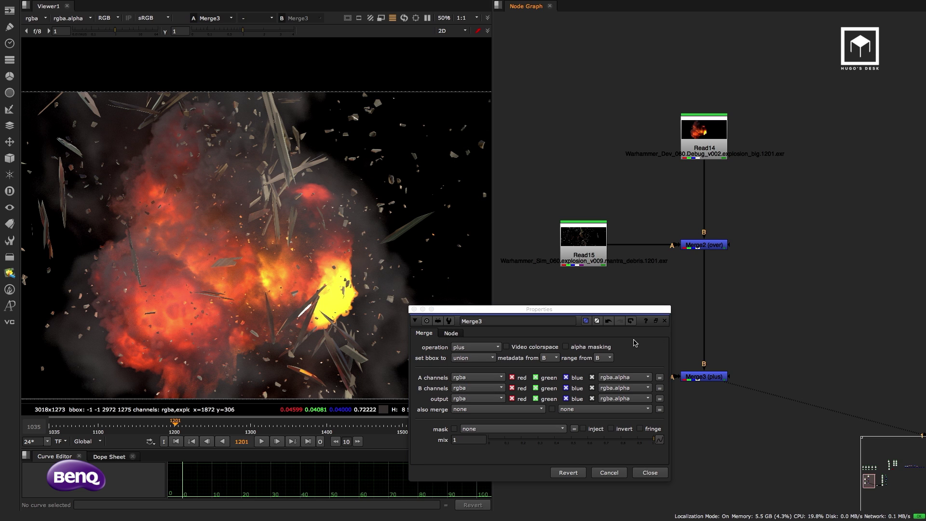
{"action": "left_click", "coordinate": [693, 380]}
{"action": "left_click", "coordinate": [475, 347]}
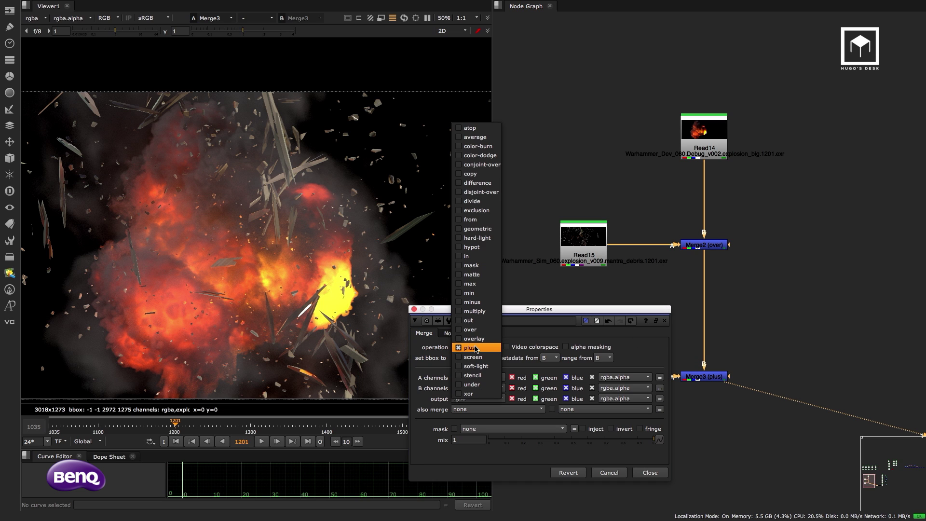
{"action": "left_click", "coordinate": [471, 329]}
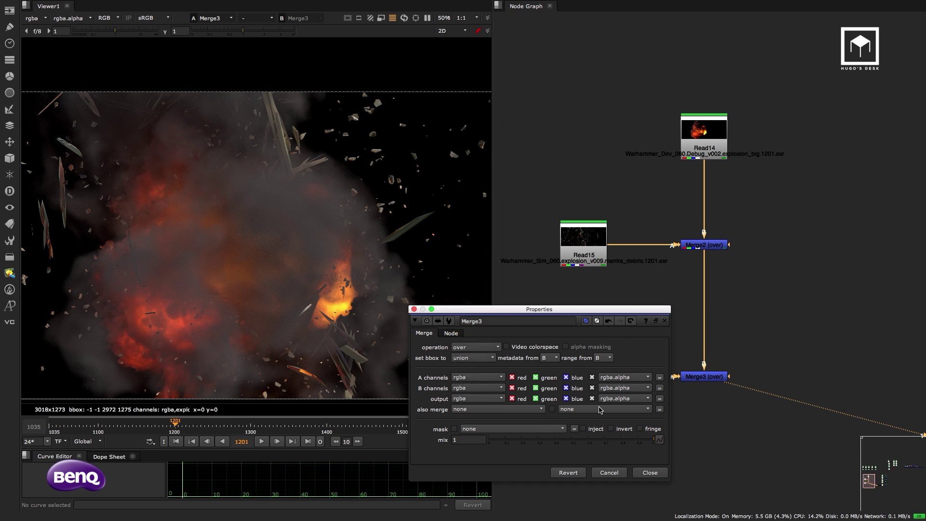
{"action": "left_click", "coordinate": [649, 472]}
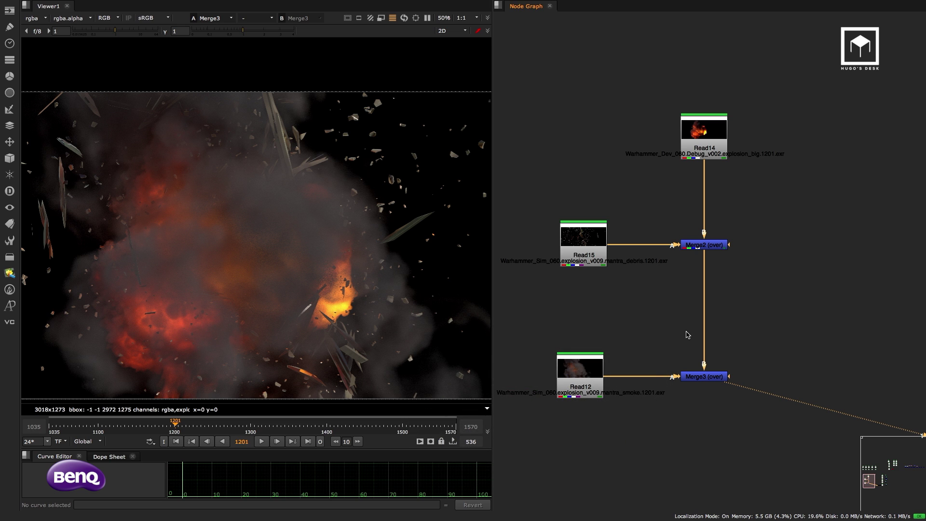
View the Read14 fireball pass alone in the viewer and nudge its node higher
{"action": "scroll", "coordinate": [709, 293], "scroll_direction": "down", "scroll_amount": 2}
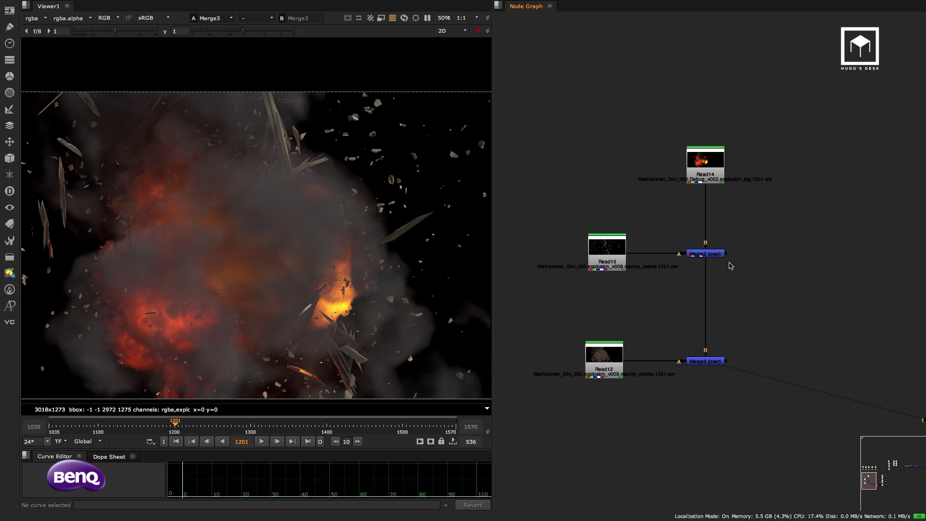
{"action": "key", "text": "1"}
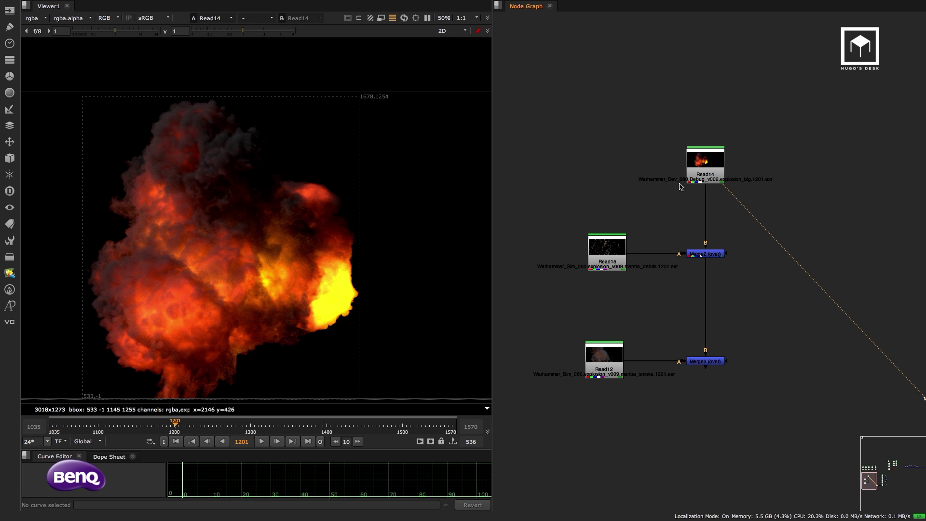
{"action": "left_click_drag", "start_coordinate": [688, 178], "coordinate": [688, 167]}
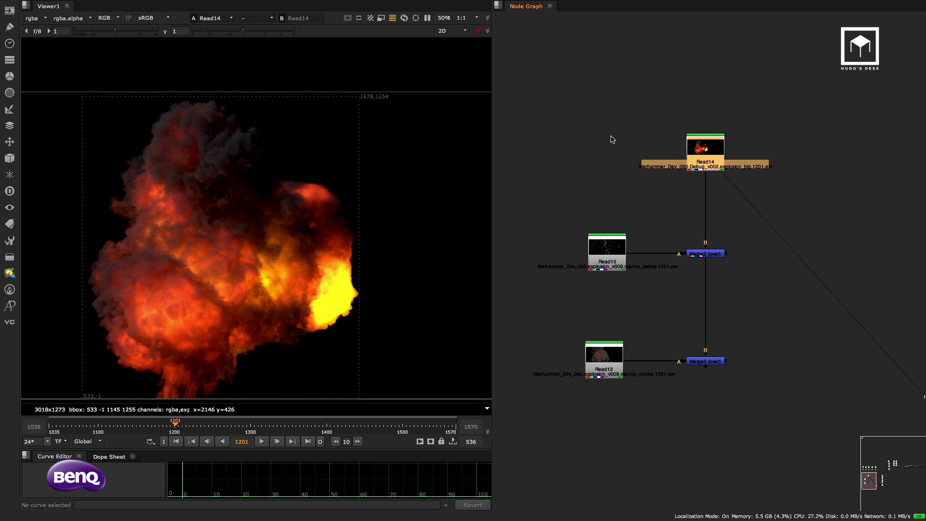
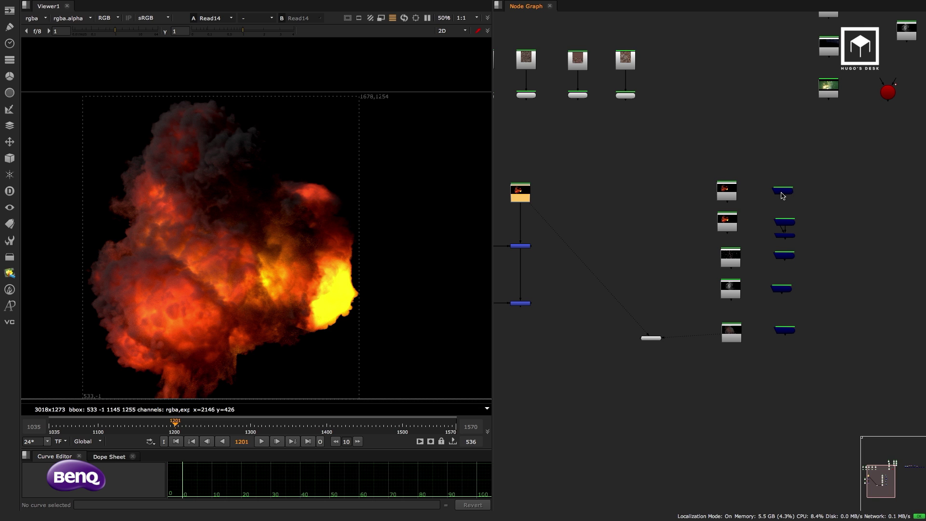
Shift DeepRead1–4 and DeepTransform2 right into a column beside their Read nodes
{"action": "scroll", "coordinate": [786, 195], "scroll_direction": "up", "scroll_amount": 5}
{"action": "left_click_drag", "start_coordinate": [716, 176], "coordinate": [759, 175]}
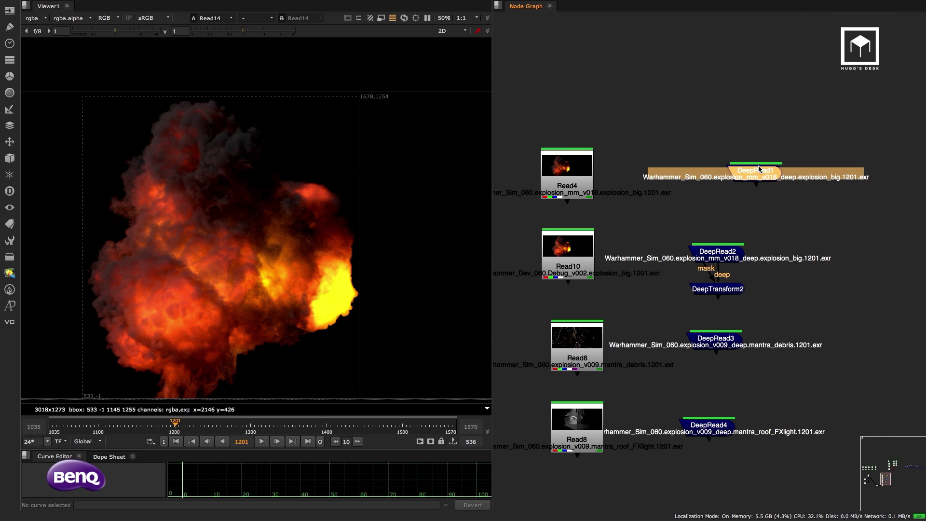
{"action": "left_click_drag", "start_coordinate": [729, 251], "coordinate": [775, 248]}
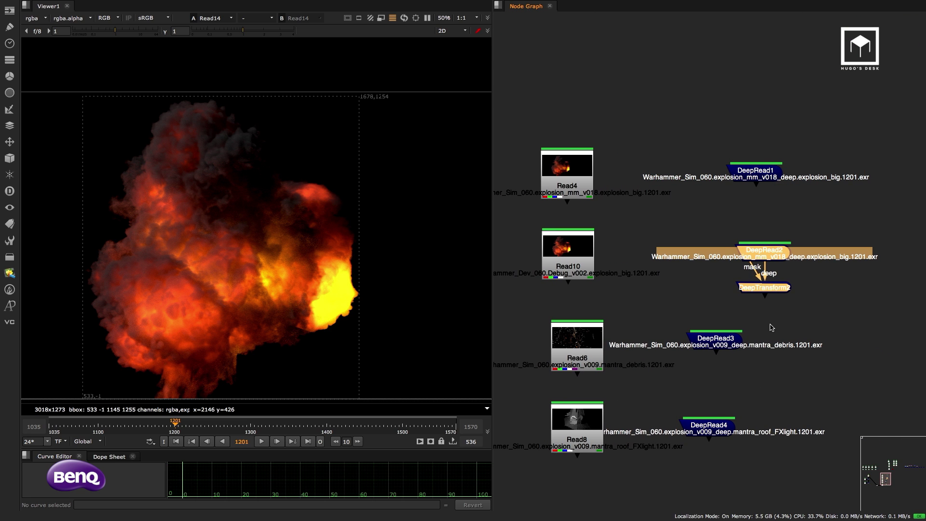
{"action": "left_click_drag", "start_coordinate": [775, 323], "coordinate": [699, 426]}
{"action": "left_click_drag", "start_coordinate": [718, 341], "coordinate": [778, 340]}
{"action": "left_click", "coordinate": [838, 310]}
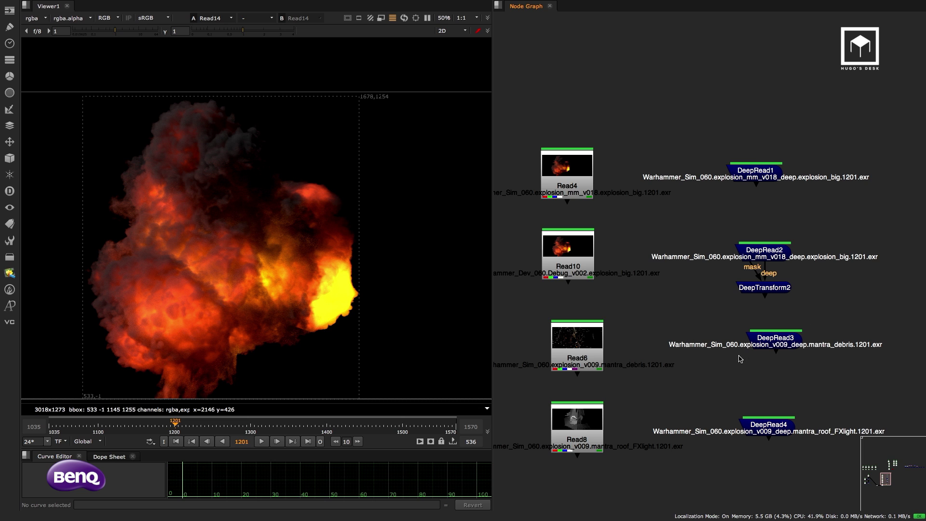
View Read6's debris pass at frame 1201, fitted to the viewer
{"action": "scroll", "coordinate": [739, 360], "scroll_direction": "up", "scroll_amount": 2}
{"action": "scroll", "coordinate": [574, 265], "scroll_direction": "up", "scroll_amount": 1}
{"action": "left_click", "coordinate": [565, 259]}
{"action": "key", "text": "1"}
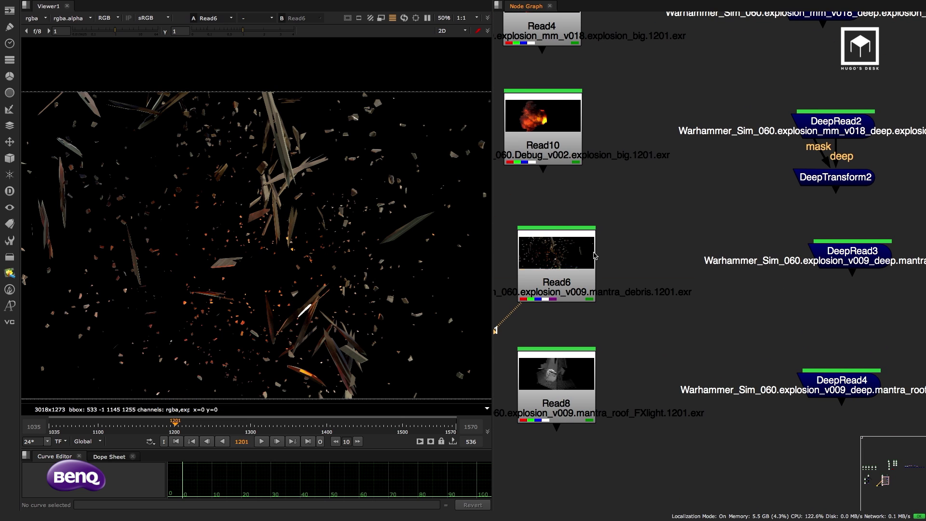
{"action": "key", "text": "f"}
Pan to the deep nodes, select DeepRead3, then bring Read4 into view and select it
{"action": "middle_click_drag", "start_coordinate": [599, 248], "coordinate": [639, 235]}
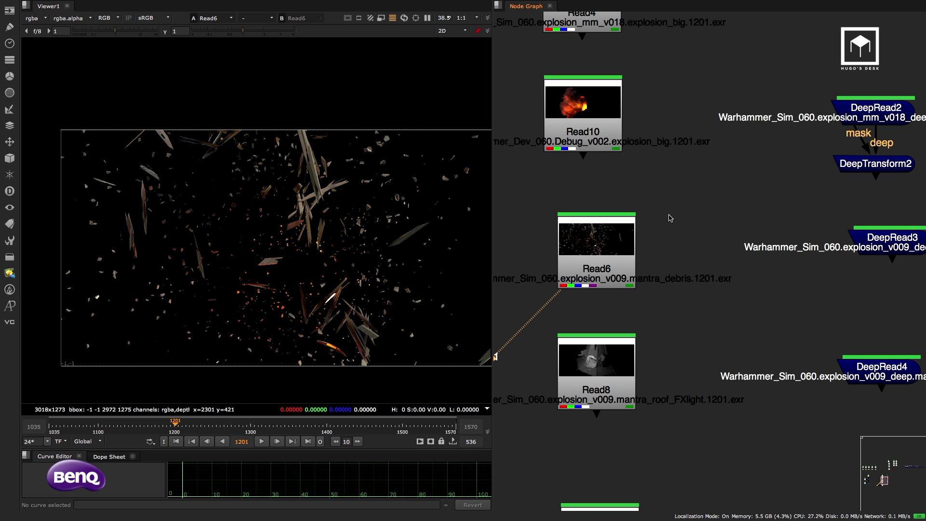
{"action": "middle_click_drag", "start_coordinate": [904, 229], "coordinate": [690, 194]}
{"action": "left_click", "coordinate": [662, 231]}
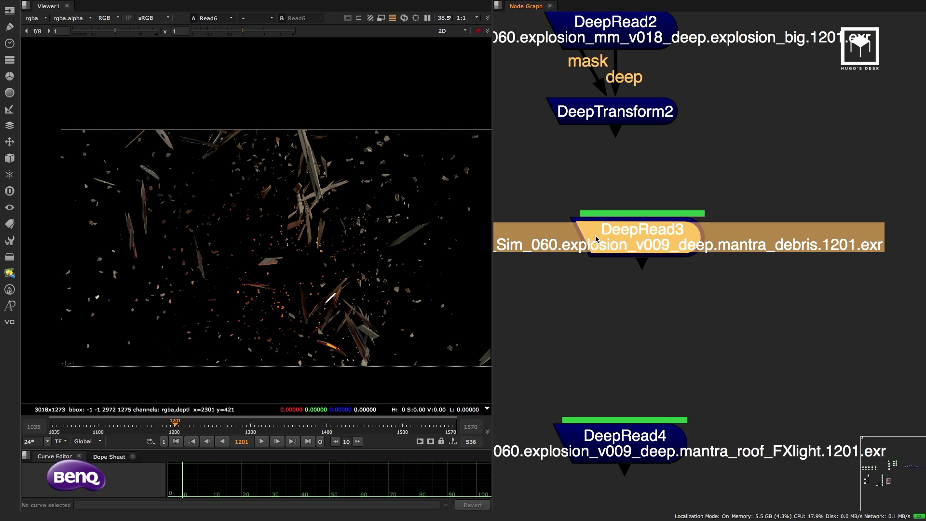
{"action": "scroll", "coordinate": [657, 199], "scroll_direction": "down", "scroll_amount": 5}
{"action": "middle_click_drag", "start_coordinate": [607, 200], "coordinate": [734, 234]}
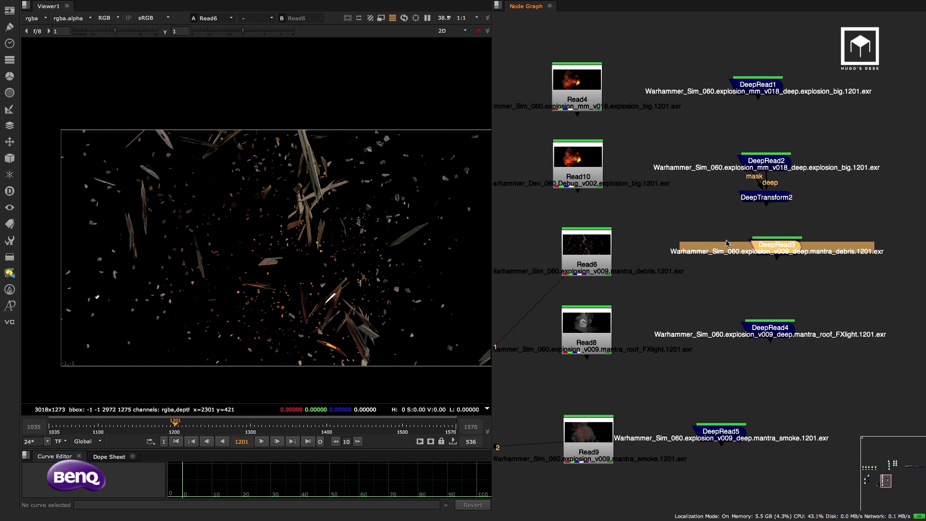
{"action": "middle_click_drag", "start_coordinate": [630, 108], "coordinate": [632, 209]}
{"action": "left_click", "coordinate": [596, 192]}
View Read4's explosion, then DeepRead1's, in the viewer
{"action": "key", "text": "1"}
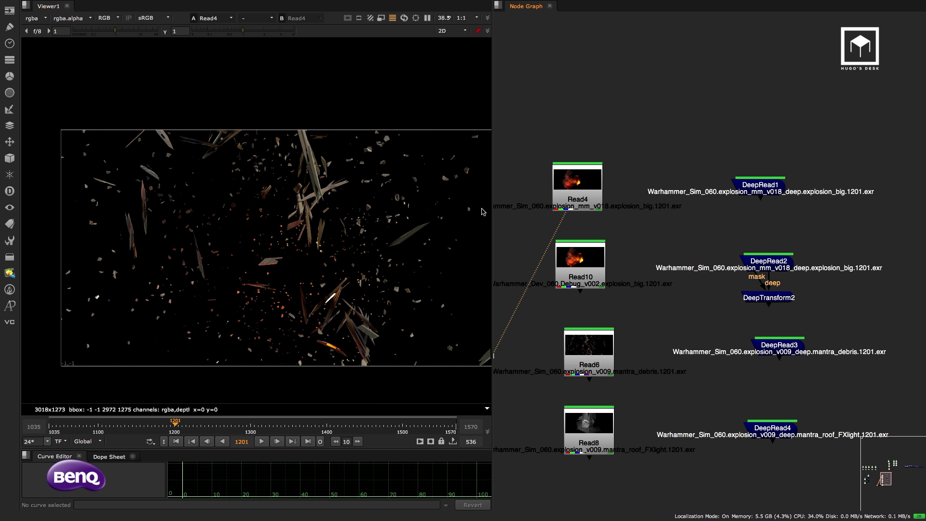
{"action": "scroll", "coordinate": [309, 233], "scroll_direction": "up", "scroll_amount": 3}
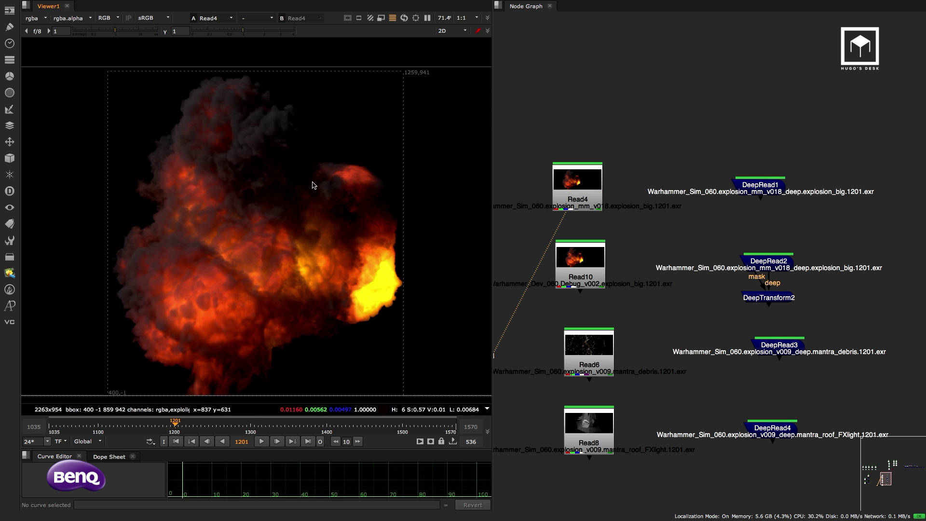
{"action": "left_click", "coordinate": [764, 189]}
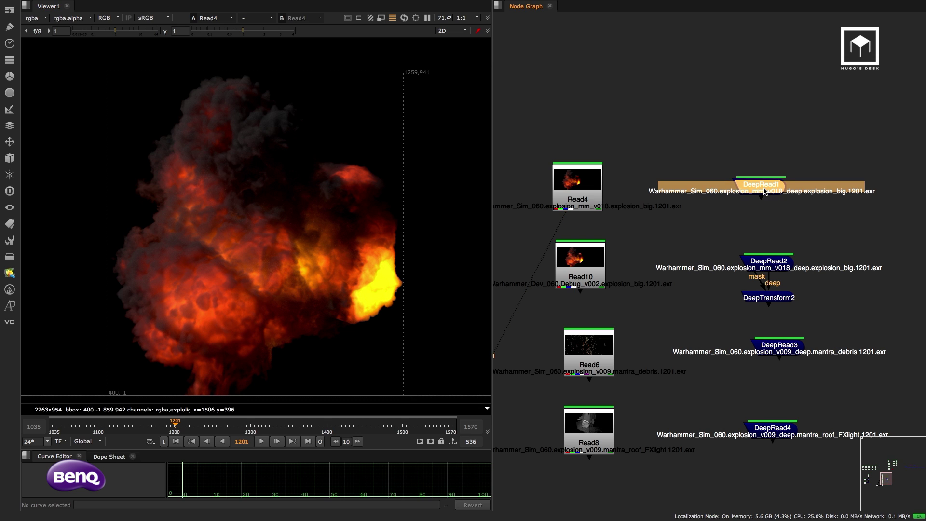
{"action": "key", "text": "1"}
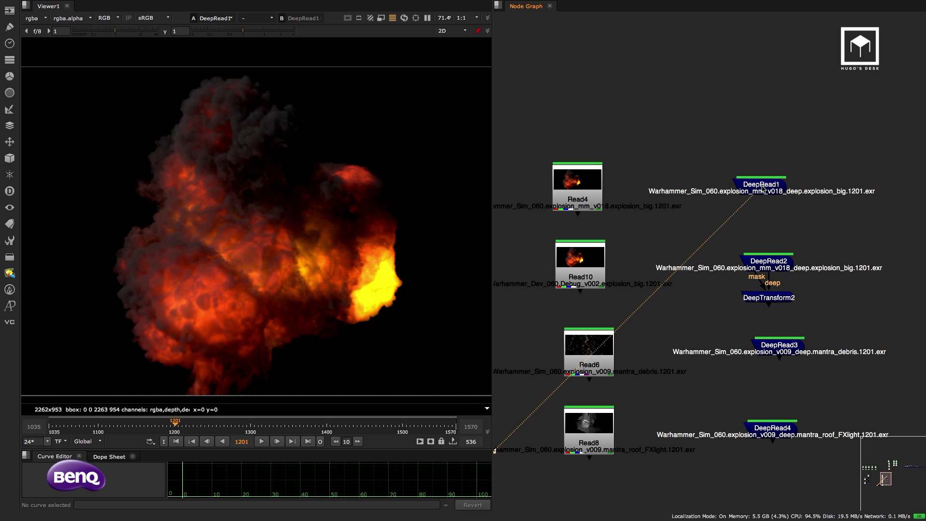
Connect Read4 to viewer input 1 and DeepRead1 to input 2, toggling between them
{"action": "left_click", "coordinate": [591, 186]}
{"action": "key", "text": "1"}
{"action": "left_click", "coordinate": [777, 182]}
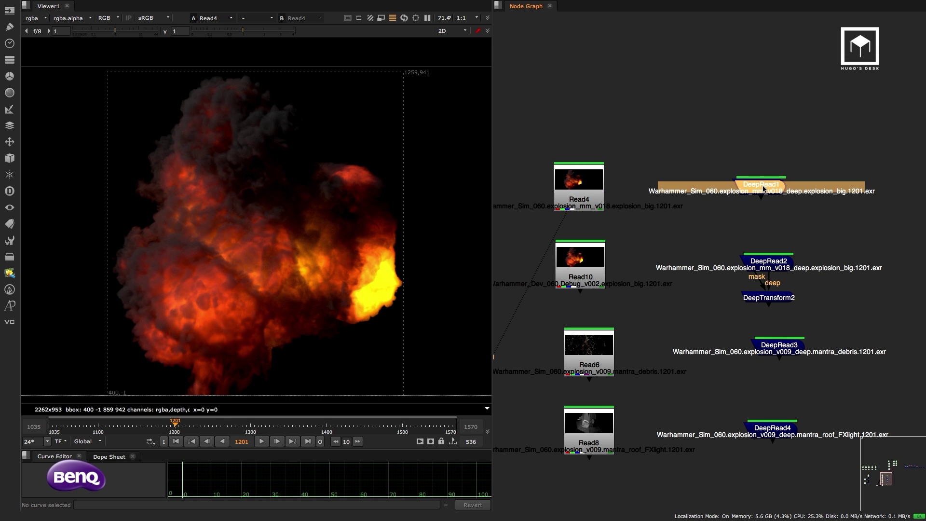
{"action": "key", "text": "2"}
{"action": "key", "text": "1"}
{"action": "key", "text": "2"}
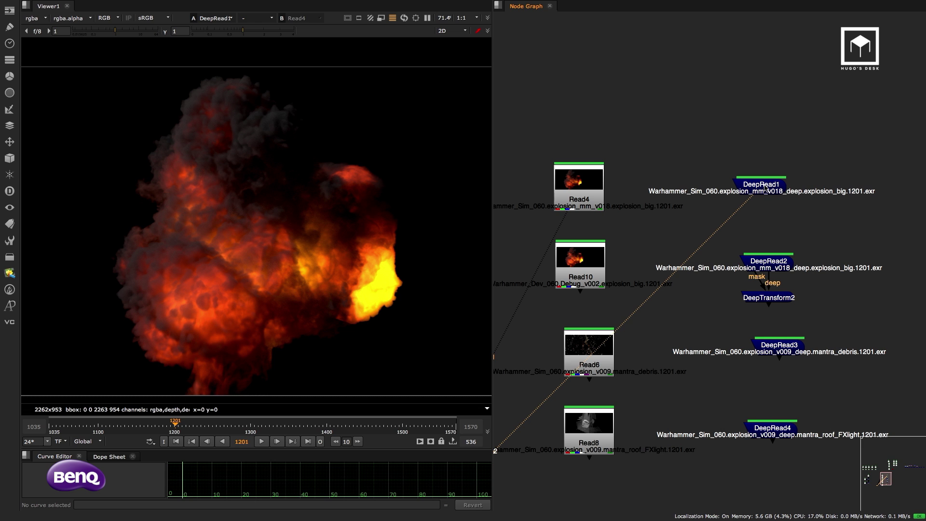
{"action": "key", "text": "1"}
{"action": "key", "text": "2"}
Compare Read4 and DeepRead1 close up, then open Read4's properties
{"action": "scroll", "coordinate": [301, 233], "scroll_direction": "up", "scroll_amount": 6}
{"action": "left_click", "coordinate": [581, 193]}
{"action": "key", "text": "1"}
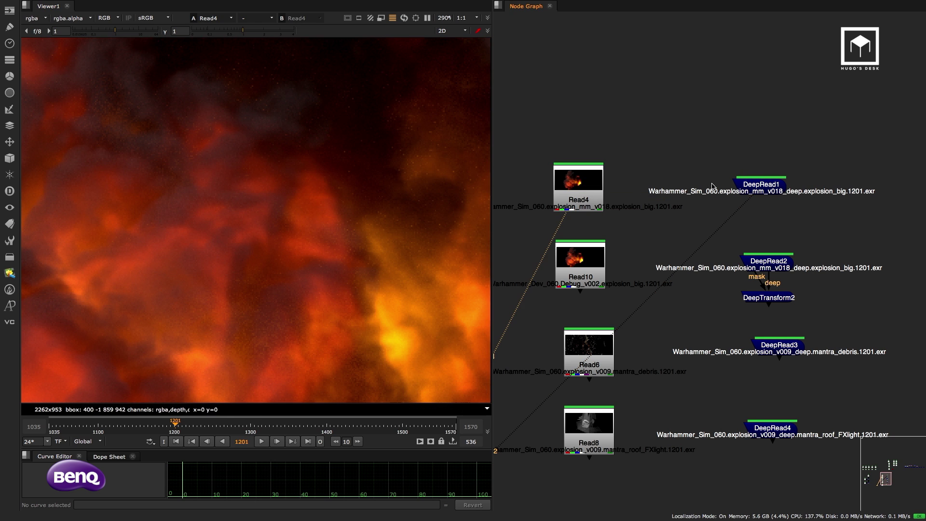
{"action": "left_click", "coordinate": [760, 185]}
{"action": "key", "text": "2"}
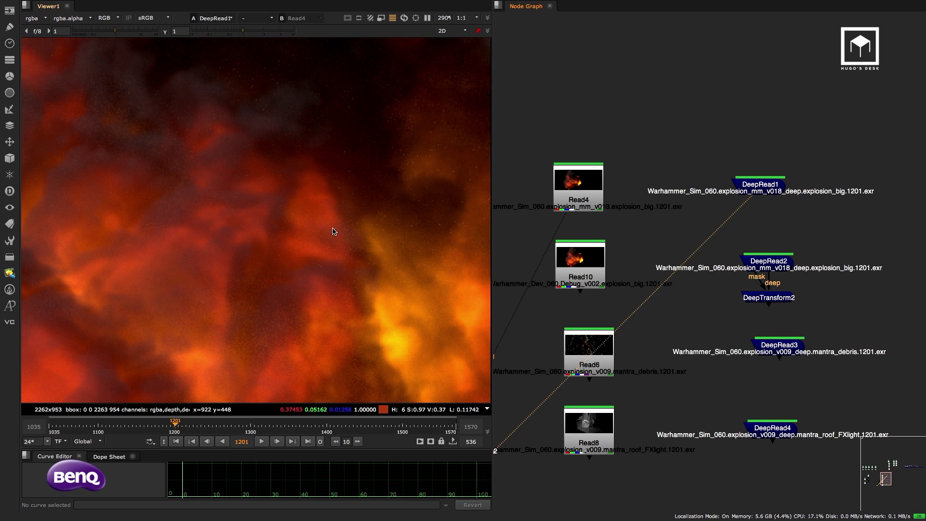
{"action": "scroll", "coordinate": [299, 255], "scroll_direction": "down", "scroll_amount": 7}
{"action": "scroll", "coordinate": [296, 259], "scroll_direction": "up", "scroll_amount": 1}
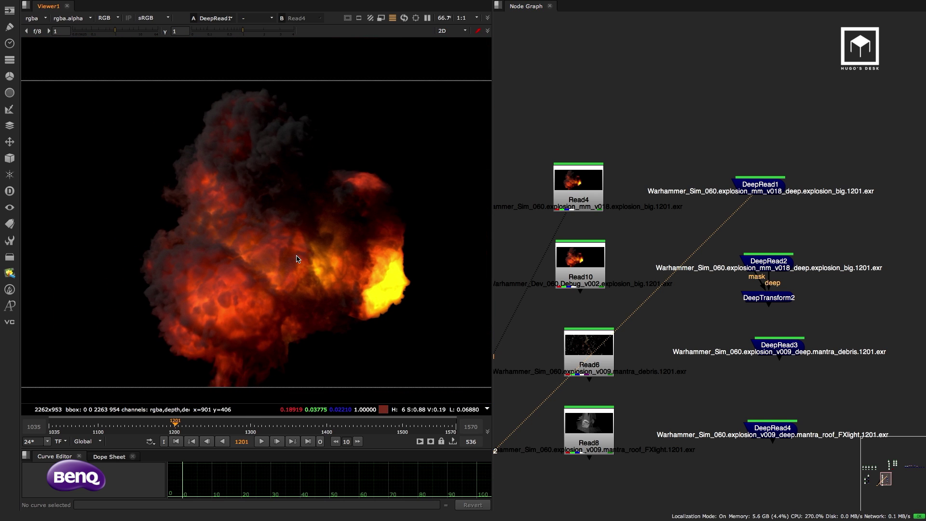
{"action": "double_click", "coordinate": [584, 184]}
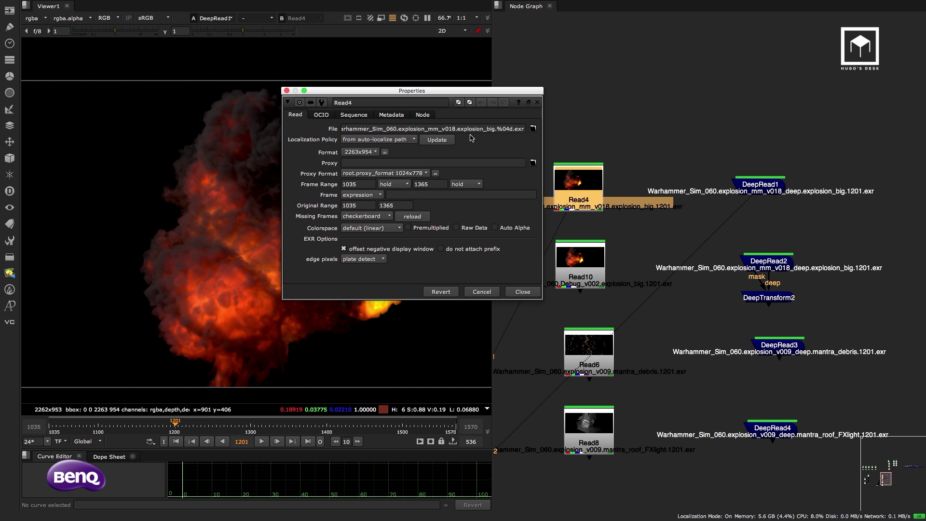
Inspect Read4's folder of explosion_big deep and standard sequences, cancel, and close its properties
{"action": "left_click", "coordinate": [533, 130]}
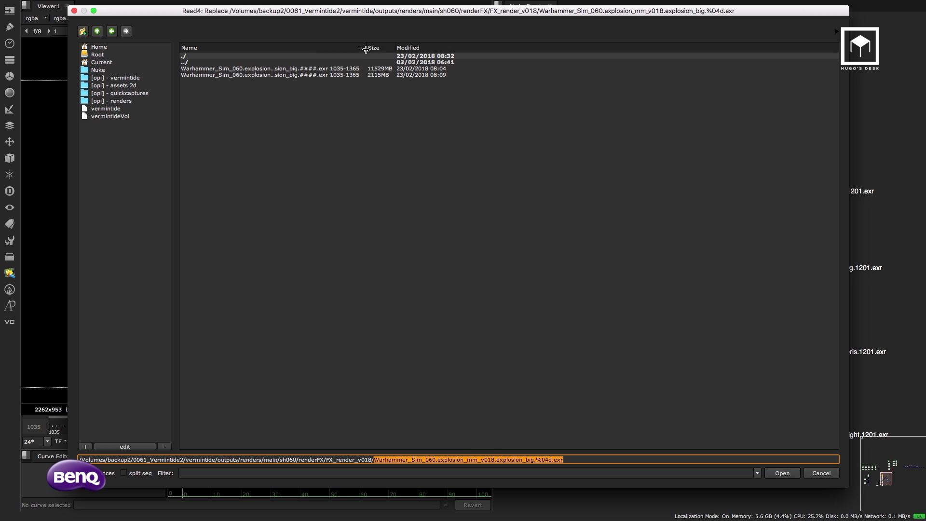
{"action": "left_click_drag", "start_coordinate": [365, 50], "coordinate": [497, 49]}
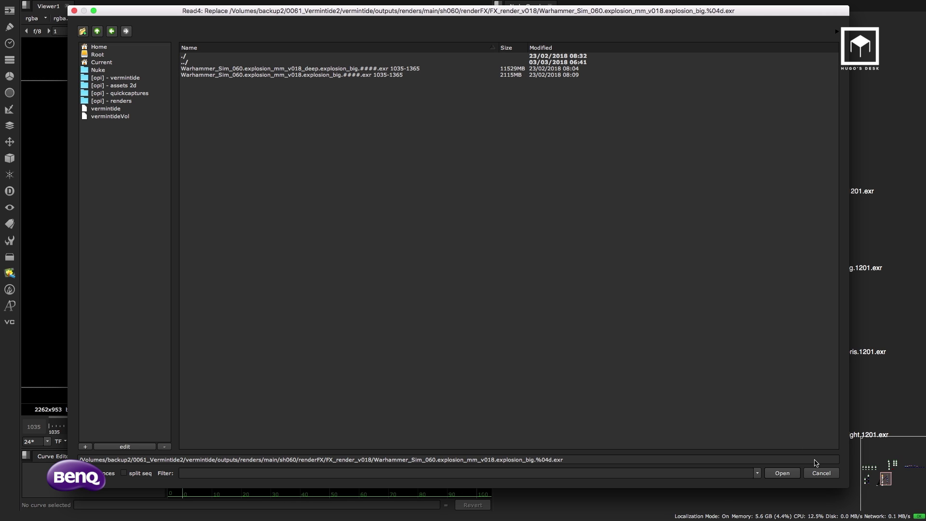
{"action": "left_click", "coordinate": [820, 473]}
{"action": "left_click", "coordinate": [523, 292]}
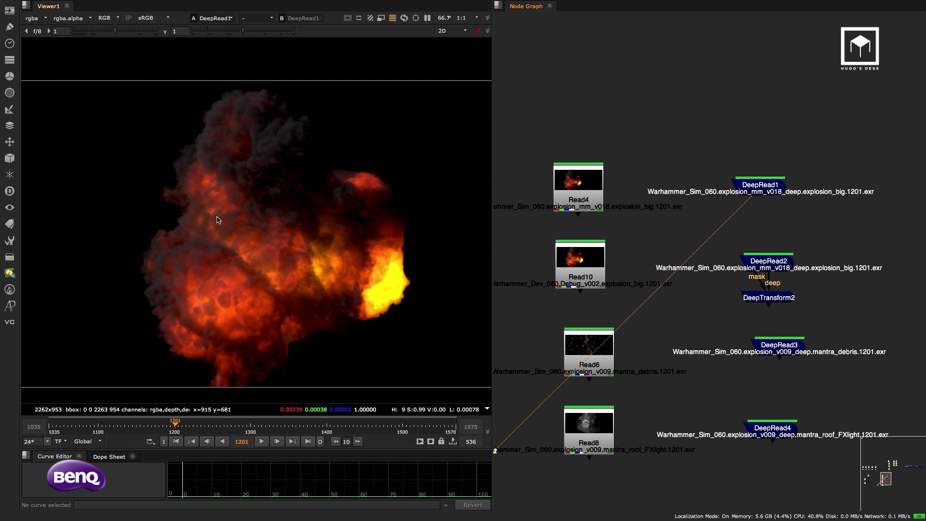
Switch the viewer channel from rgba to deep, showing DeepRead1 as solid yellow
{"action": "left_click", "coordinate": [35, 19]}
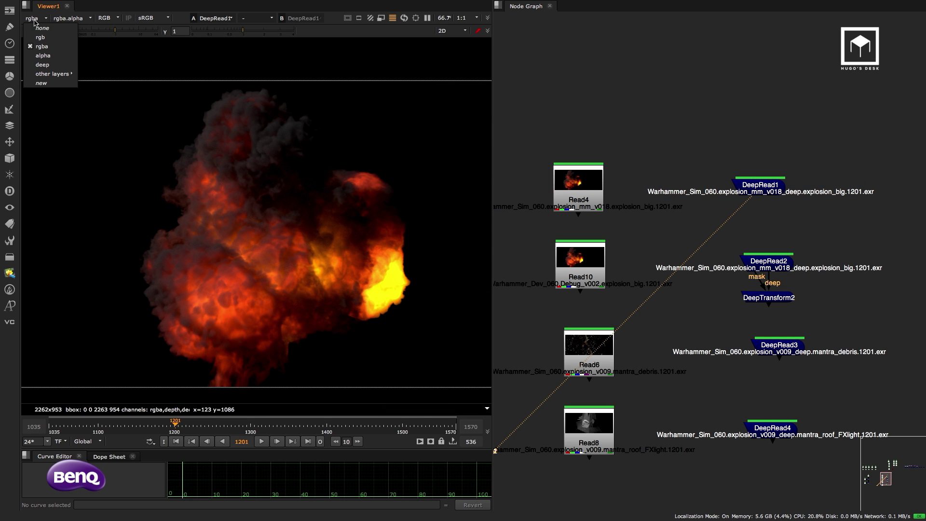
{"action": "left_click", "coordinate": [56, 66]}
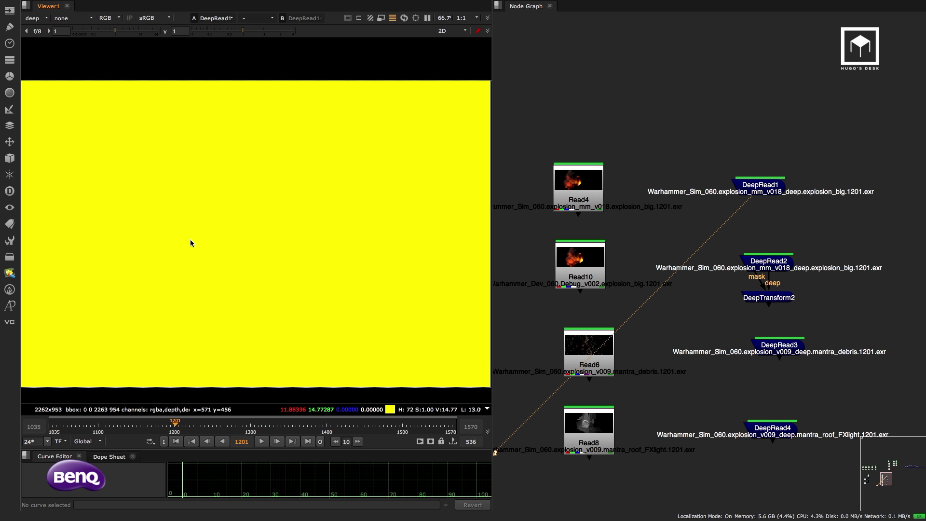
Move Camera1 down-right and place DeepRead1 directly below it in the node graph
{"action": "scroll", "coordinate": [663, 237], "scroll_direction": "down", "scroll_amount": 6}
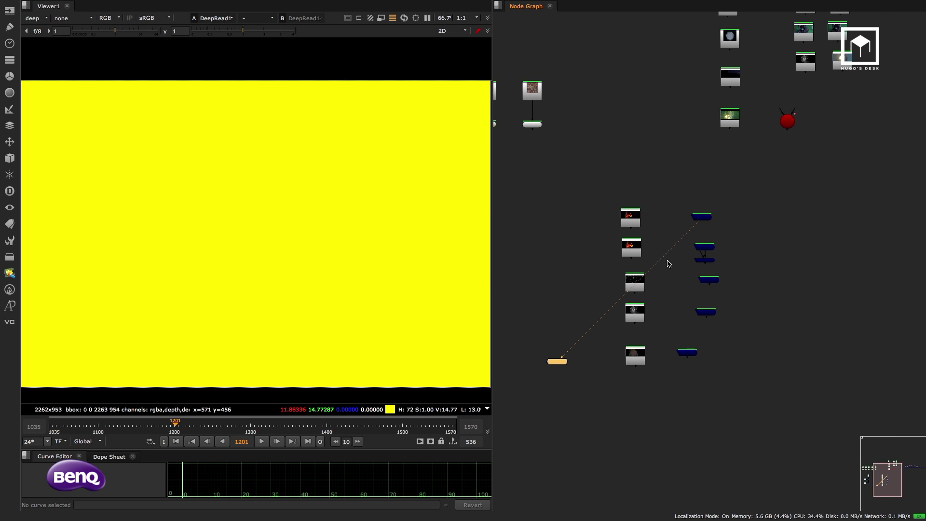
{"action": "left_click_drag", "start_coordinate": [791, 126], "coordinate": [842, 275]}
{"action": "scroll", "coordinate": [791, 269], "scroll_direction": "down", "scroll_amount": 2}
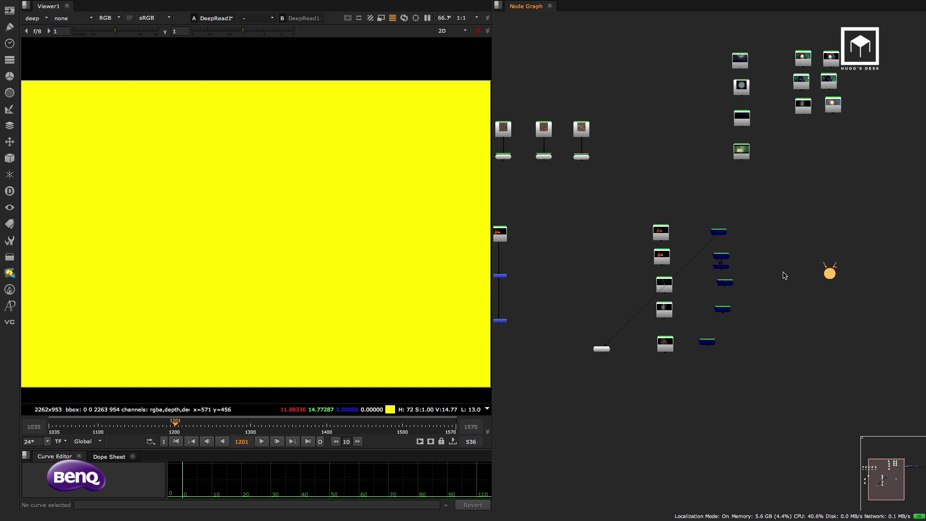
{"action": "middle_click_drag", "start_coordinate": [775, 250], "coordinate": [681, 250]}
{"action": "left_click_drag", "start_coordinate": [651, 210], "coordinate": [734, 297]}
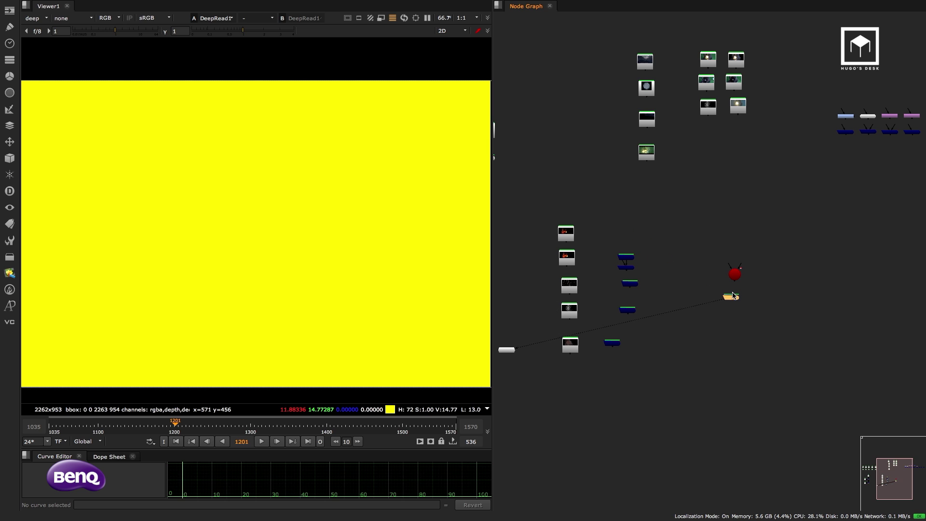
{"action": "scroll", "coordinate": [734, 292], "scroll_direction": "up", "scroll_amount": 6}
{"action": "middle_click_drag", "start_coordinate": [785, 276], "coordinate": [688, 270]}
{"action": "left_click", "coordinate": [671, 343]}
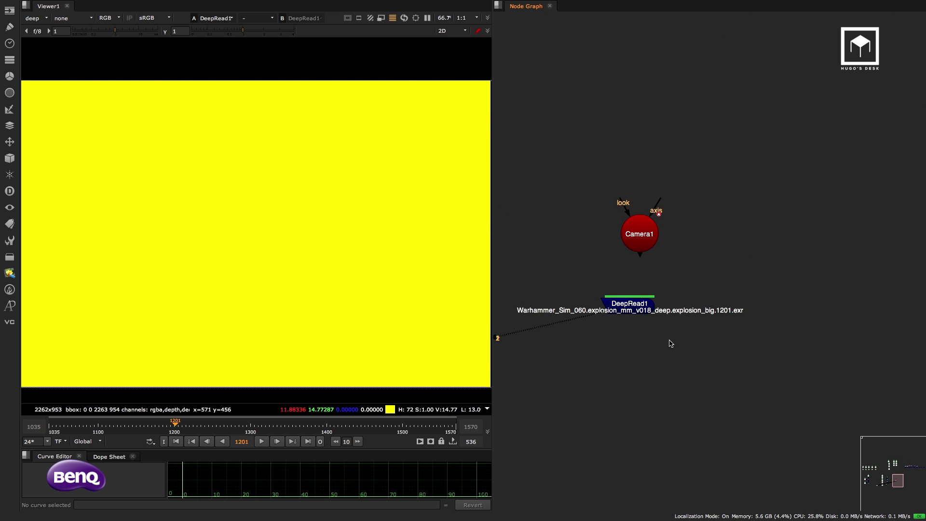
{"action": "key", "text": "Tab"}
Add a DeepToPoints node by searching 'DeepPo', and close its properties panel
{"action": "type", "text": "deep"}
{"action": "key", "text": "Down"}
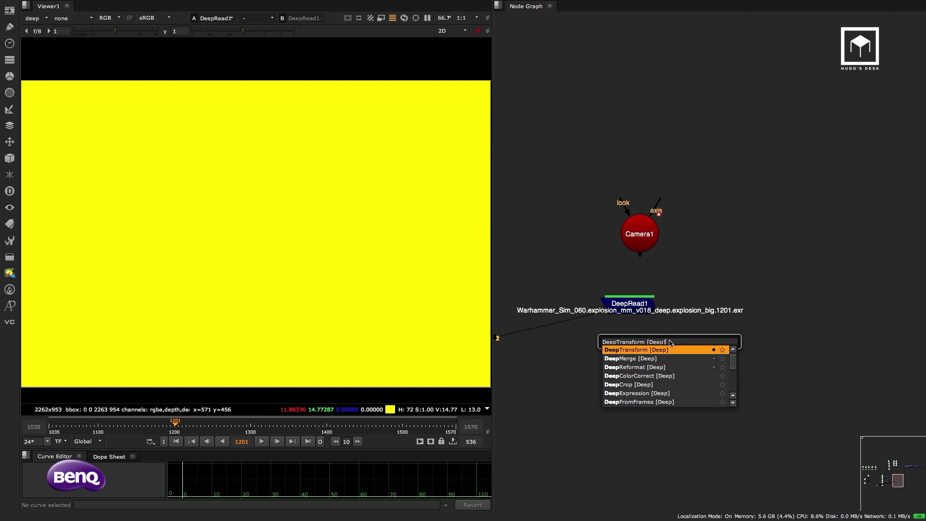
{"action": "key", "text": "Down"}
{"action": "key", "text": "Down"}
{"action": "key", "text": "Up"}
{"action": "key", "text": "Up"}
{"action": "key", "text": "BackSpace"}
{"action": "key", "text": "BackSpace"}
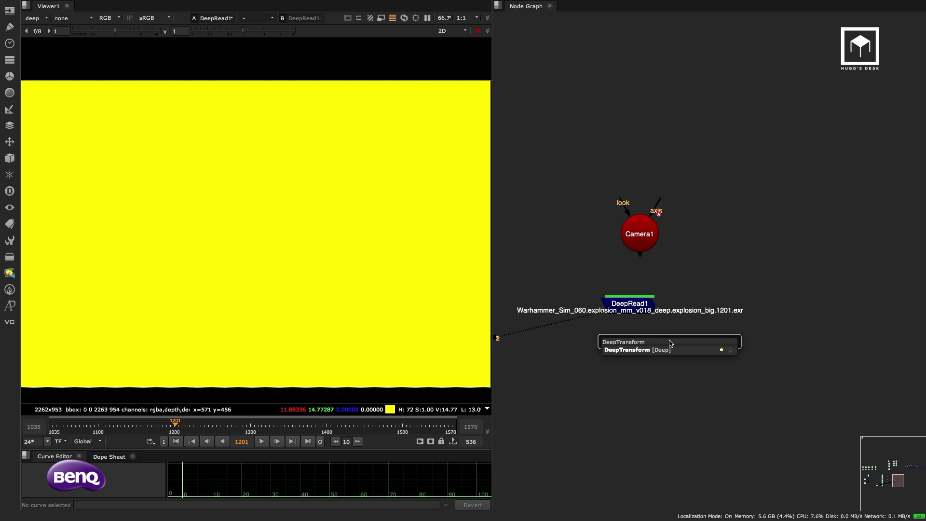
{"action": "key", "text": "BackSpace"}
{"action": "key", "text": "BackSpace"}
{"action": "key", "text": "BackSpace"}
{"action": "key", "text": "BackSpace"}
{"action": "key", "text": "BackSpace"}
{"action": "key", "text": "BackSpace"}
{"action": "key", "text": "BackSpace"}
{"action": "key", "text": "BackSpace"}
{"action": "key", "text": "BackSpace"}
{"action": "key", "text": "BackSpace"}
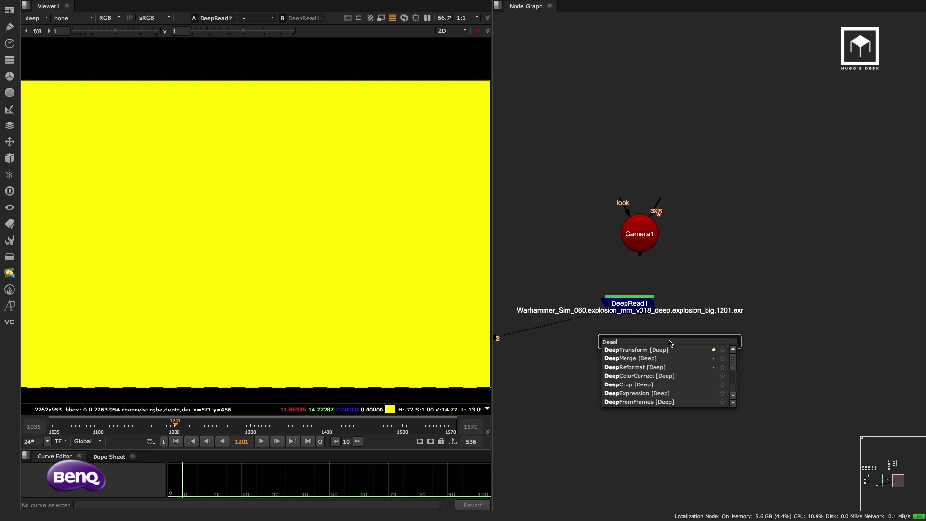
{"action": "type", "text": "Po"}
{"action": "key", "text": "Down"}
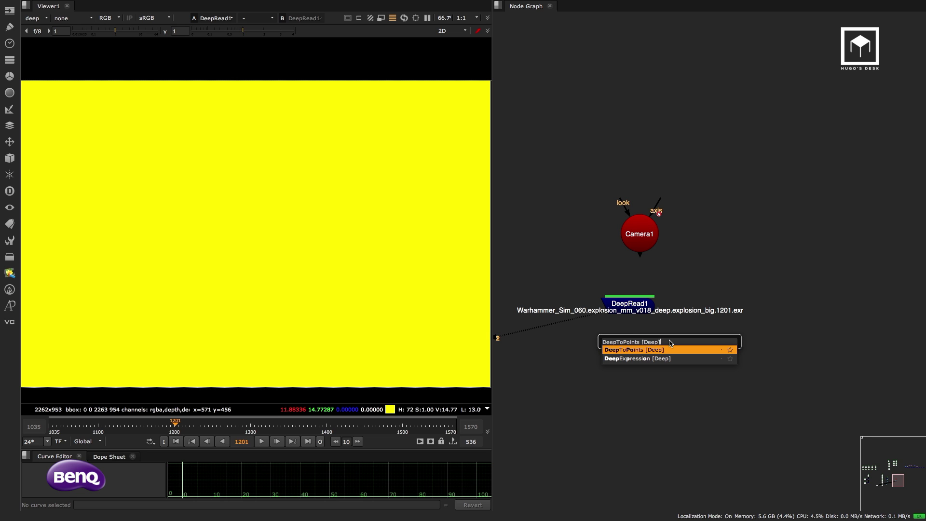
{"action": "key", "text": "Return"}
{"action": "left_click", "coordinate": [601, 405]}
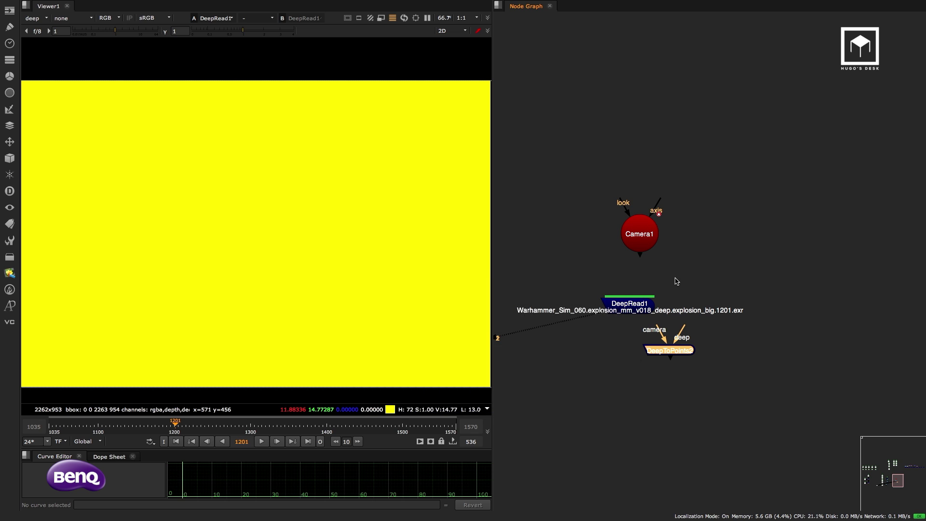
Arrange DeepRead1, Camera1 and DeepToPoints2 neatly together in the node graph
{"action": "middle_click_drag", "start_coordinate": [649, 296], "coordinate": [676, 282]}
{"action": "left_click_drag", "start_coordinate": [656, 290], "coordinate": [770, 246]}
{"action": "left_click_drag", "start_coordinate": [666, 221], "coordinate": [593, 281]}
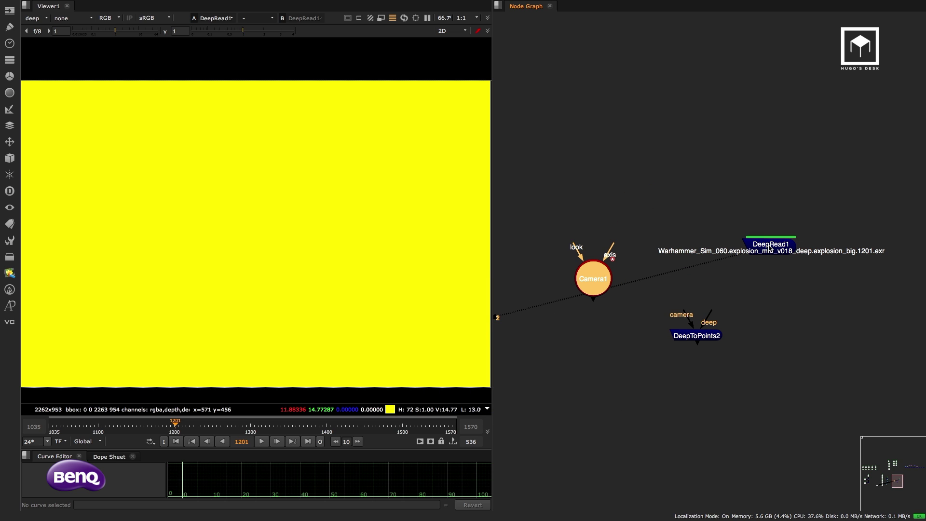
{"action": "left_click_drag", "start_coordinate": [769, 246], "coordinate": [767, 250]}
{"action": "left_click", "coordinate": [766, 257]}
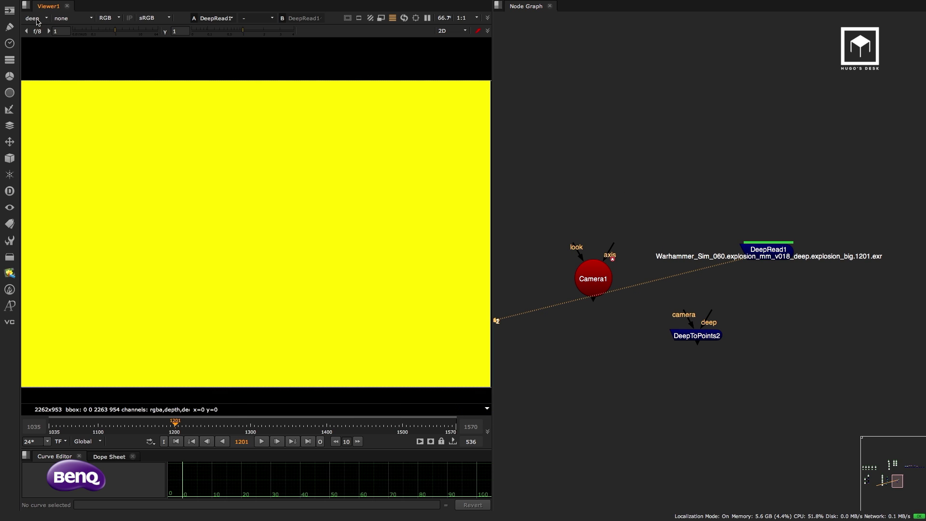
Set the viewer channels back to rgba and select DeepToPoints2
{"action": "left_click", "coordinate": [36, 18]}
{"action": "left_click", "coordinate": [42, 46]}
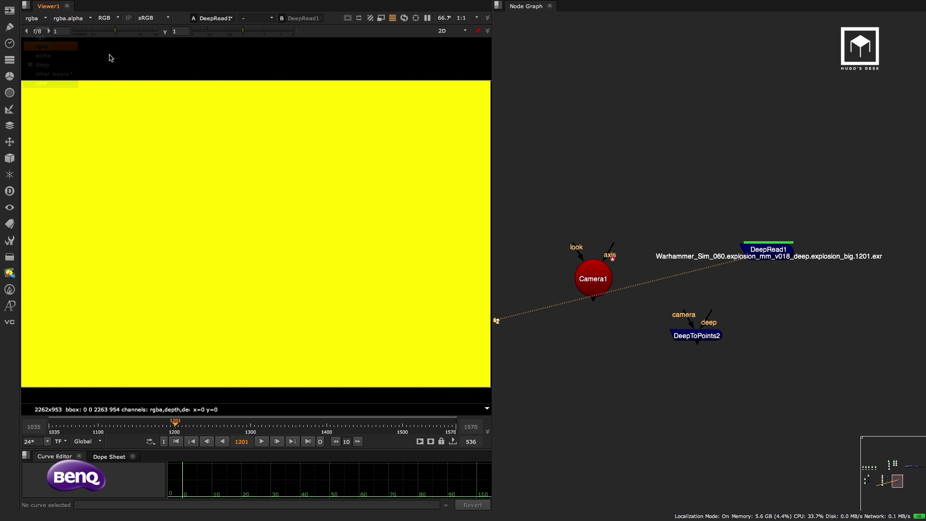
{"action": "scroll", "coordinate": [710, 312], "scroll_direction": "up", "scroll_amount": 2}
{"action": "left_click", "coordinate": [707, 308]}
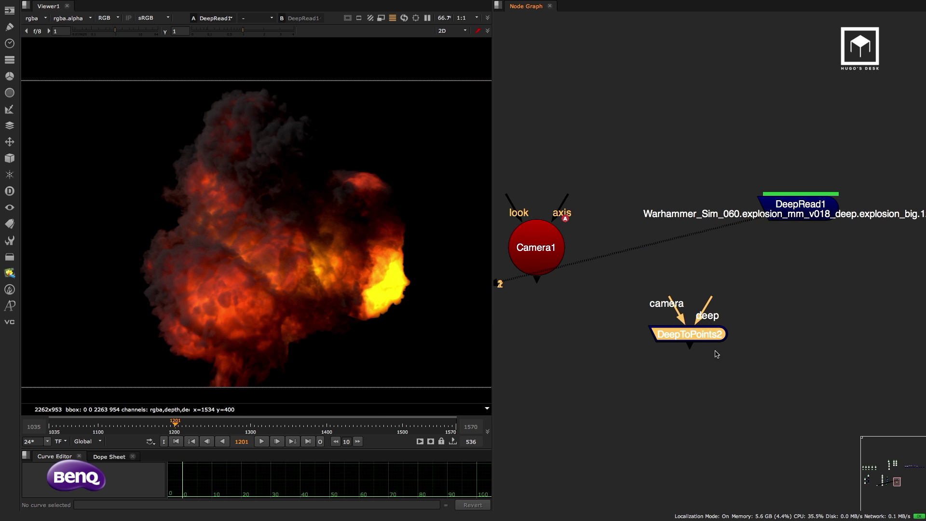
{"action": "scroll", "coordinate": [767, 318], "scroll_direction": "down", "scroll_amount": 6}
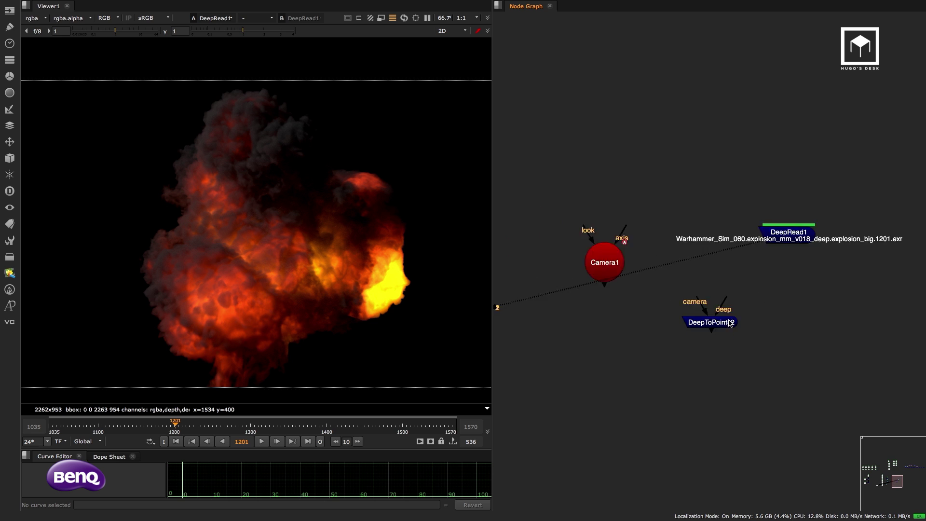
Maximize the Node Graph, go to the deep nodes row, and pair DeepColorCorrect1 with ColorCorrect1
{"action": "scroll", "coordinate": [668, 231], "scroll_direction": "up", "scroll_amount": 5}
{"action": "key", "text": "space"}
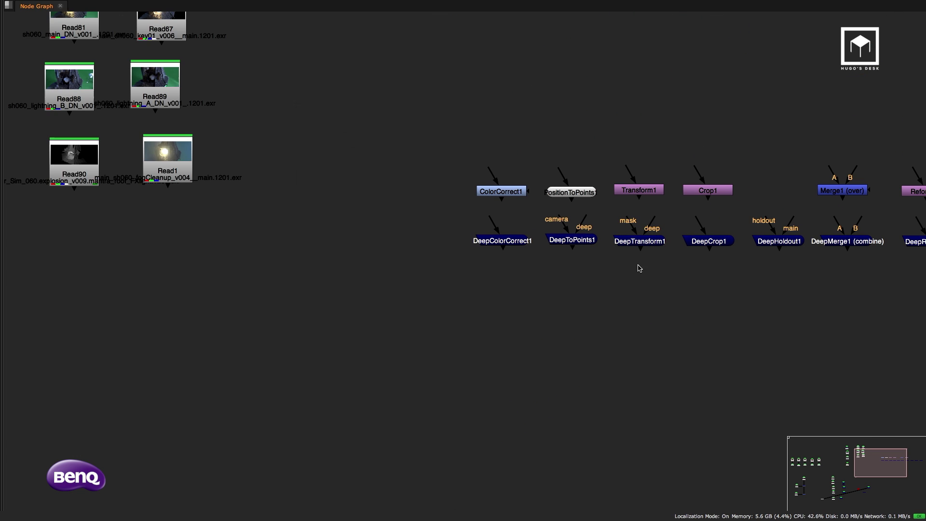
{"action": "middle_click_drag", "start_coordinate": [547, 315], "coordinate": [234, 369]}
{"action": "scroll", "coordinate": [260, 299], "scroll_direction": "up", "scroll_amount": 1}
{"action": "scroll", "coordinate": [260, 299], "scroll_direction": "up", "scroll_amount": 2}
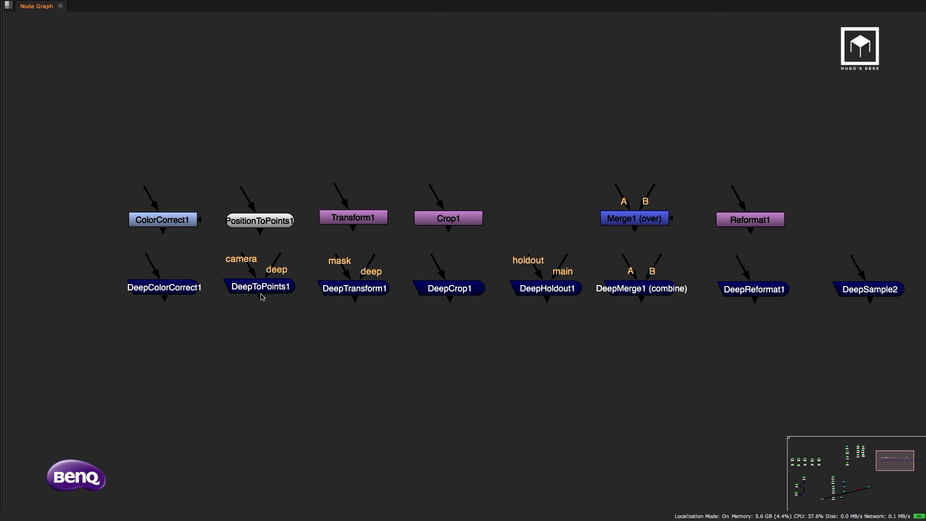
{"action": "left_click", "coordinate": [179, 290]}
{"action": "left_click_drag", "start_coordinate": [178, 287], "coordinate": [178, 289]}
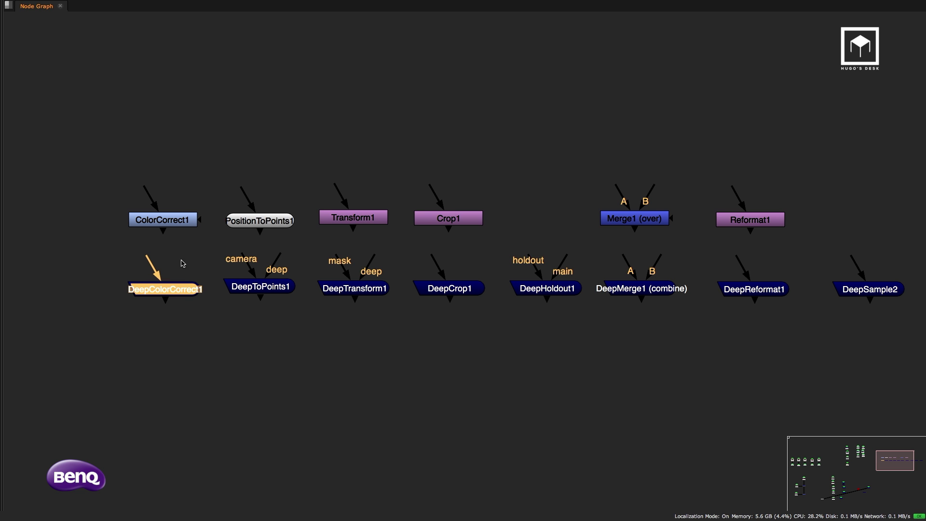
{"action": "left_click_drag", "start_coordinate": [179, 223], "coordinate": [178, 220]}
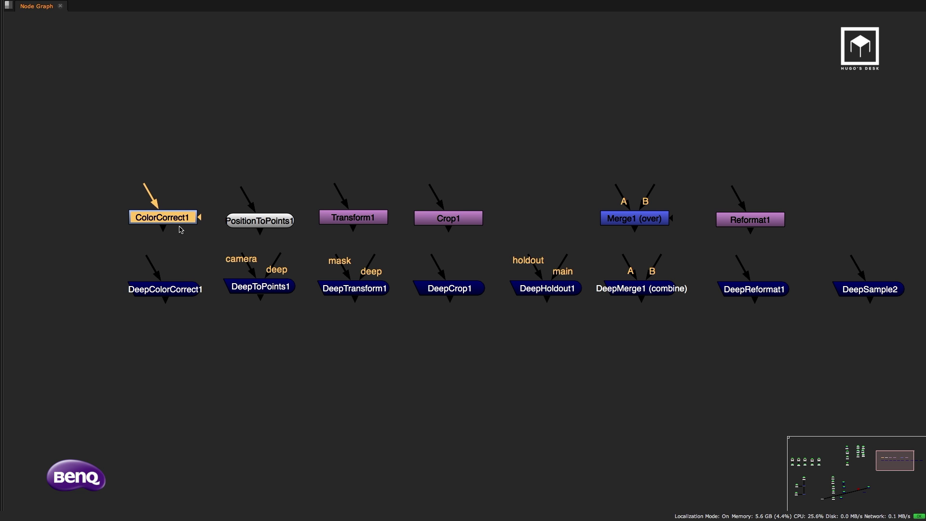
Pair DeepToPoints1 with PositionToPoints1, DeepTransform1 with Transform1, and DeepCrop1 with Crop1
{"action": "left_click", "coordinate": [270, 289]}
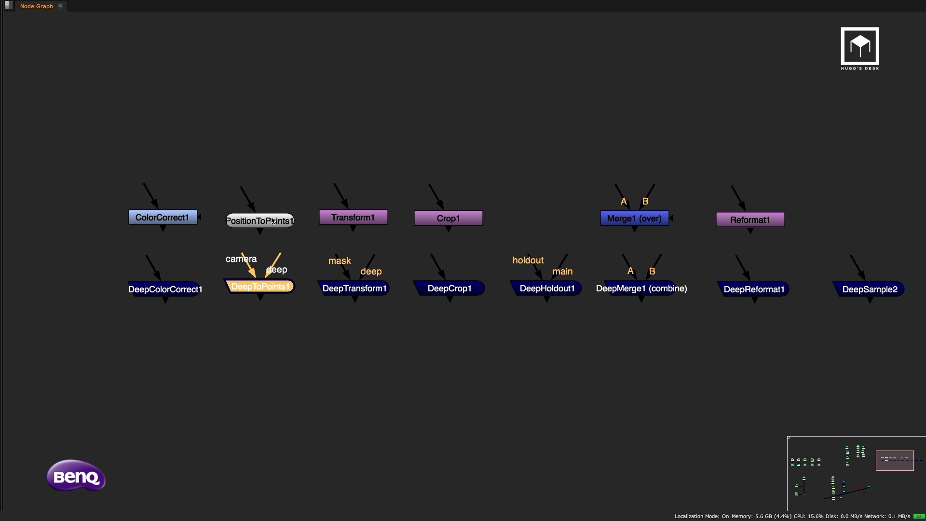
{"action": "left_click_drag", "start_coordinate": [273, 221], "coordinate": [272, 220]}
{"action": "left_click", "coordinate": [374, 289]}
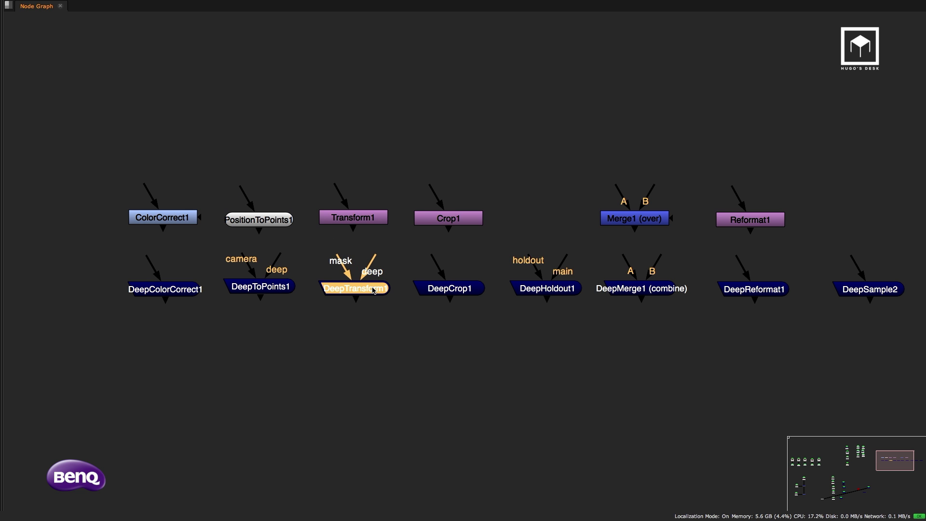
{"action": "left_click", "coordinate": [378, 220]}
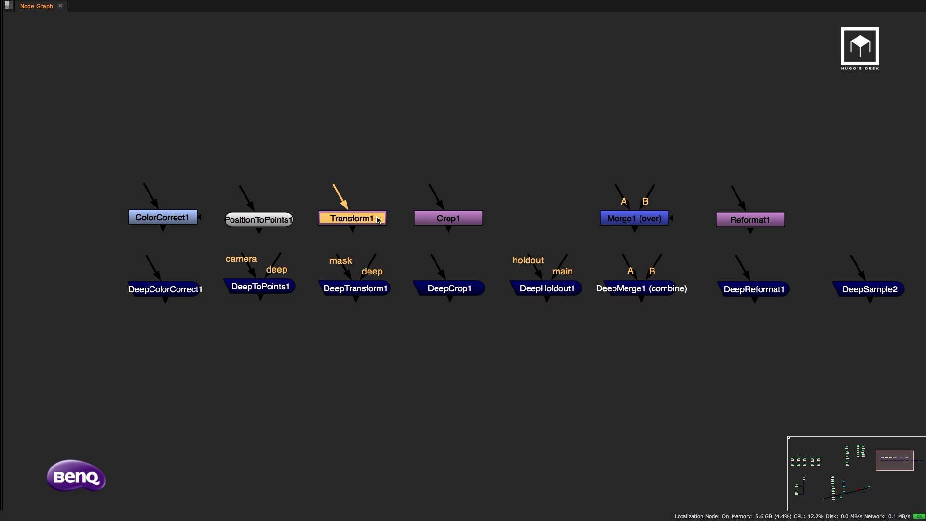
{"action": "left_click", "coordinate": [472, 292]}
{"action": "left_click", "coordinate": [474, 220]}
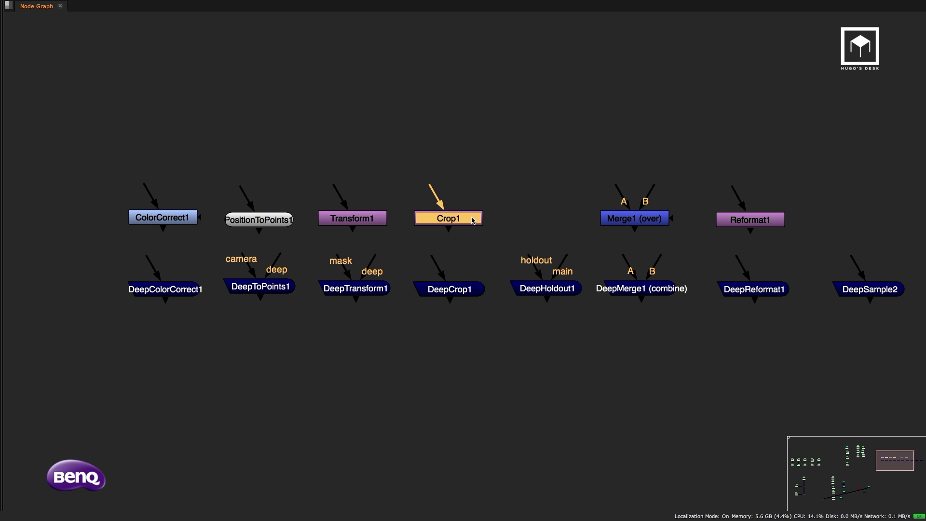
Check DeepHoldout1, then pair DeepMerge1 with Merge1 and DeepReformat1 with Reformat1
{"action": "left_click", "coordinate": [562, 293]}
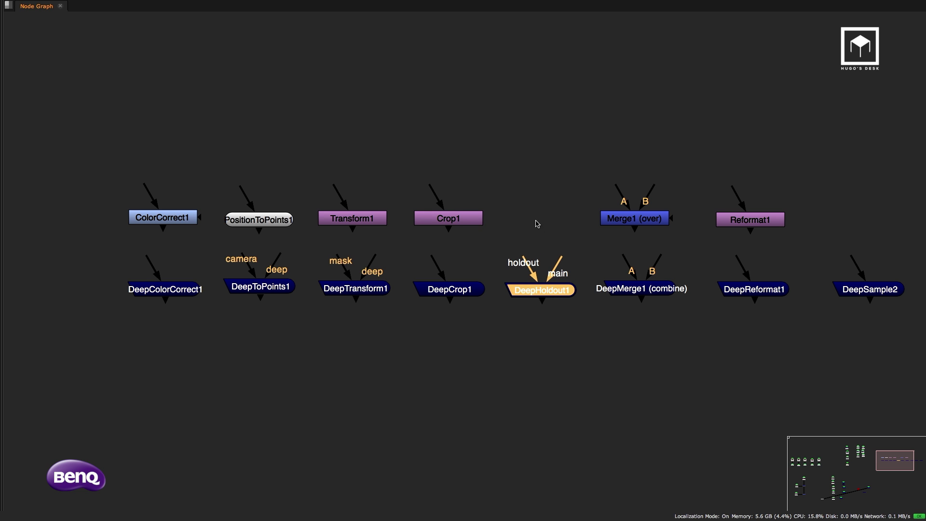
{"action": "left_click", "coordinate": [666, 291]}
{"action": "left_click", "coordinate": [657, 217]}
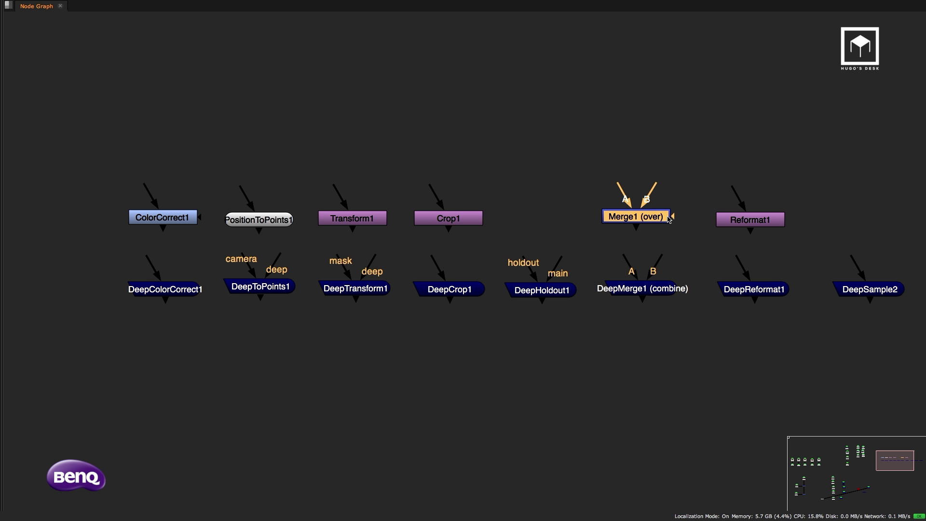
{"action": "left_click", "coordinate": [771, 293]}
{"action": "left_click", "coordinate": [772, 225]}
Check the remaining deep-only nodes: DeepSample2, DeepToImage1 and DeepRecolor1
{"action": "middle_click_drag", "start_coordinate": [833, 247], "coordinate": [676, 252]}
{"action": "left_click", "coordinate": [724, 299]}
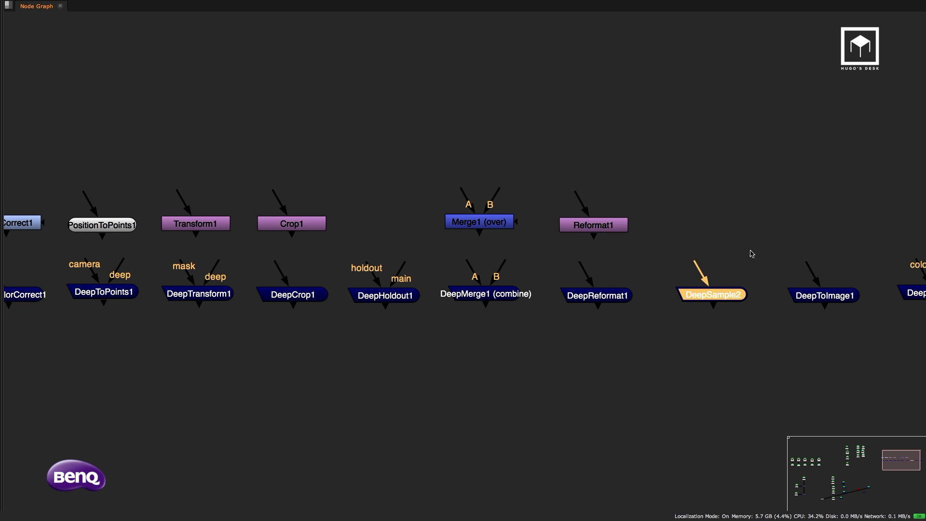
{"action": "middle_click_drag", "start_coordinate": [755, 238], "coordinate": [606, 233]}
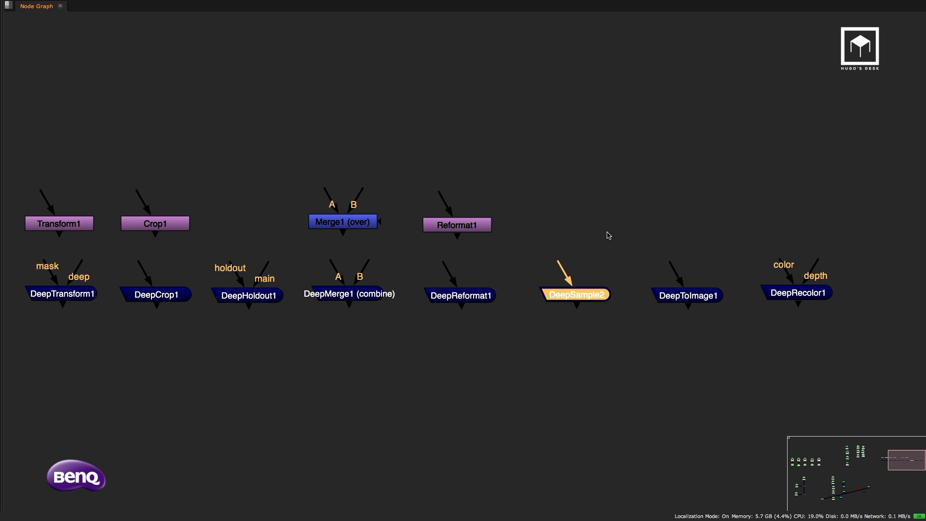
{"action": "left_click", "coordinate": [703, 296]}
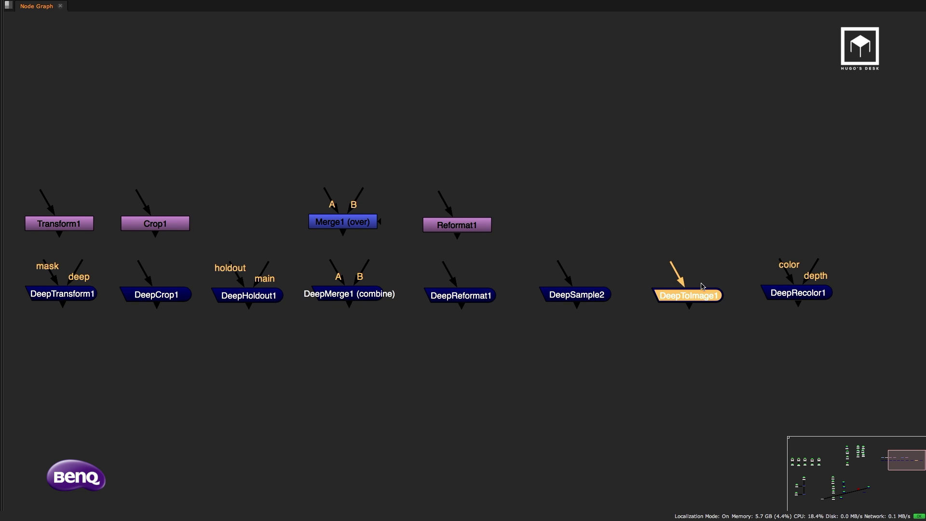
{"action": "left_click", "coordinate": [808, 296]}
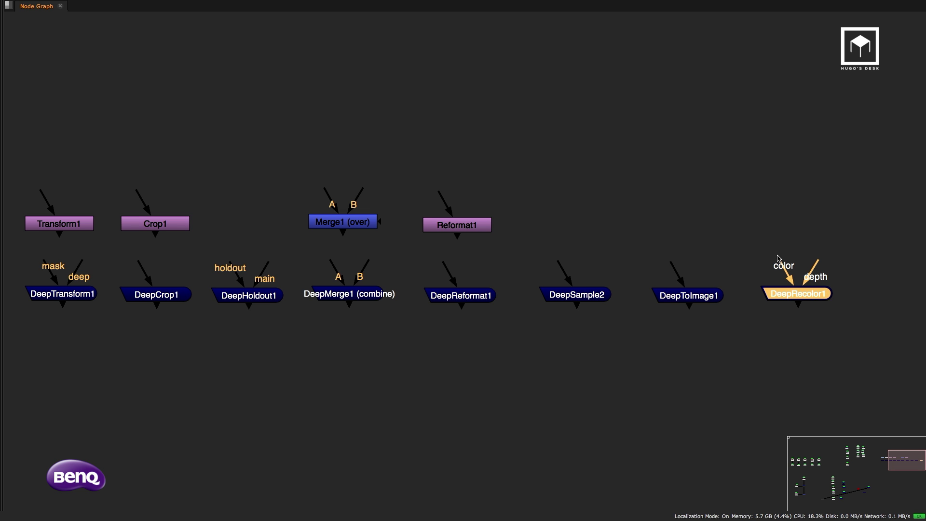
Zoom out over the node clusters and return to the DeepRead nodes
{"action": "scroll", "coordinate": [718, 271], "scroll_direction": "down", "scroll_amount": 10}
{"action": "middle_click_drag", "start_coordinate": [651, 299], "coordinate": [627, 114]}
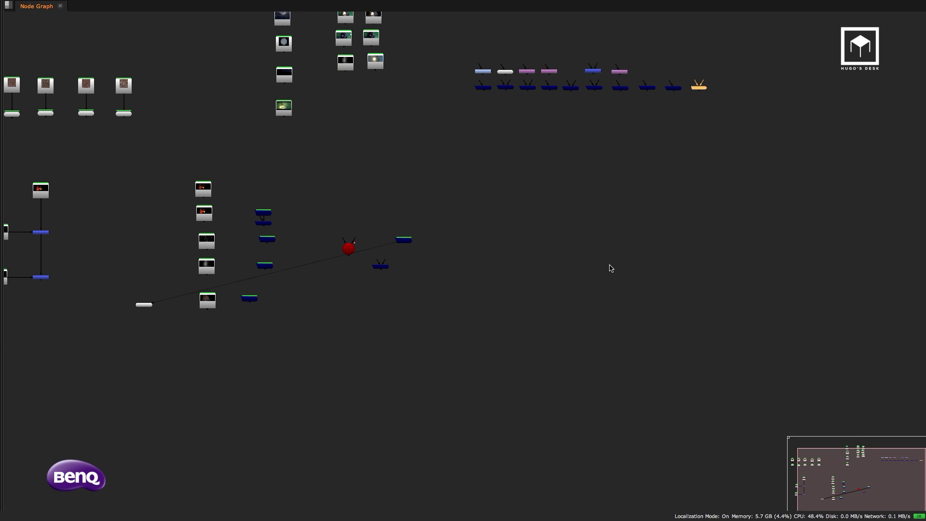
{"action": "middle_click_drag", "start_coordinate": [609, 269], "coordinate": [767, 288]}
{"action": "scroll", "coordinate": [558, 255], "scroll_direction": "up", "scroll_amount": 6}
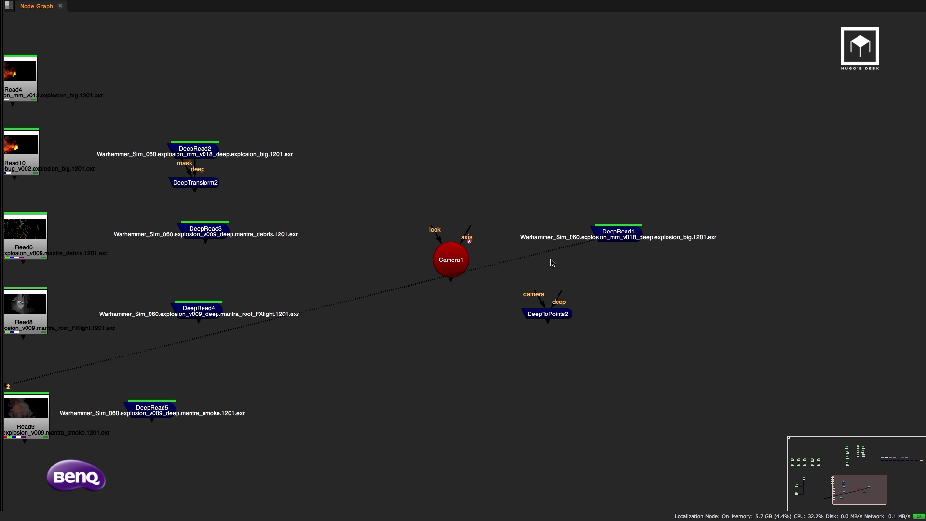
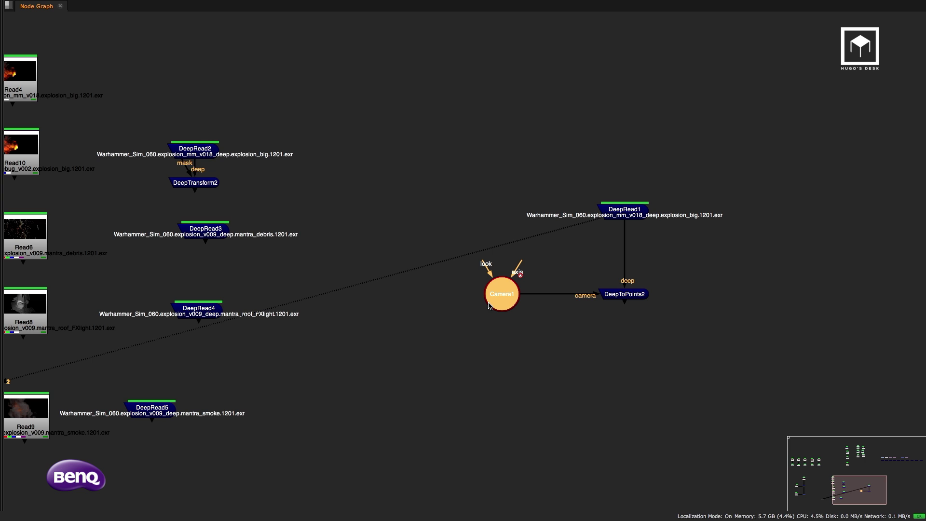
Nudge DeepRead1 and Camera1, then view DeepToPoints2's point cloud in the viewer
{"action": "left_click_drag", "start_coordinate": [636, 215], "coordinate": [636, 208]}
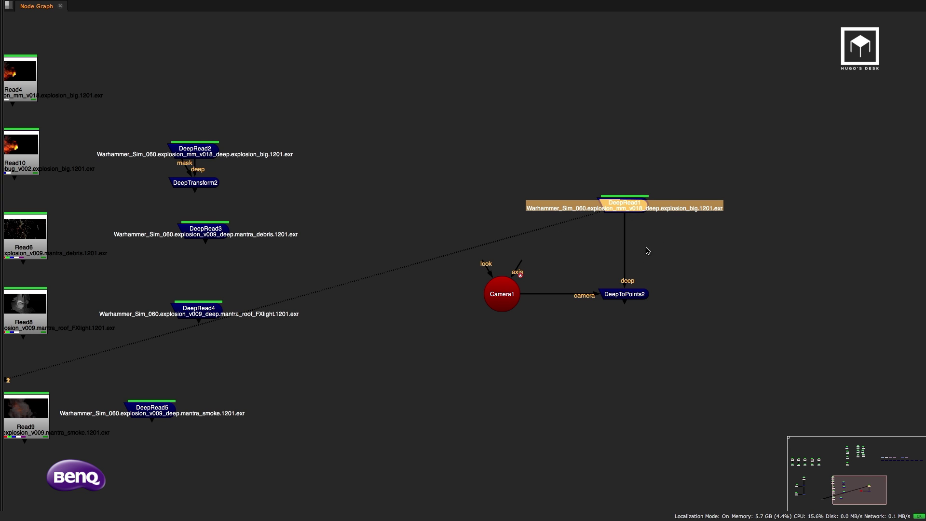
{"action": "left_click_drag", "start_coordinate": [505, 300], "coordinate": [519, 300]}
{"action": "left_click", "coordinate": [642, 296]}
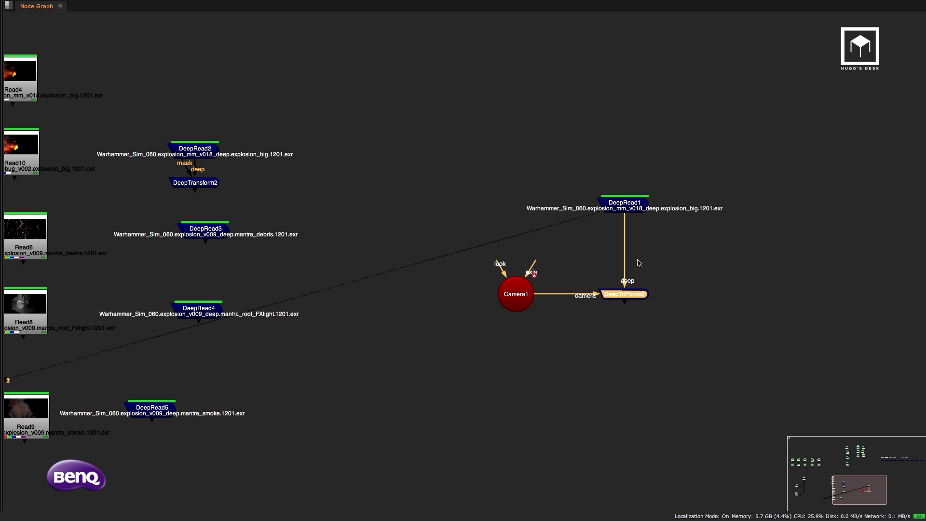
{"action": "key", "text": "1"}
{"action": "scroll", "coordinate": [640, 239], "scroll_direction": "up", "scroll_amount": 2}
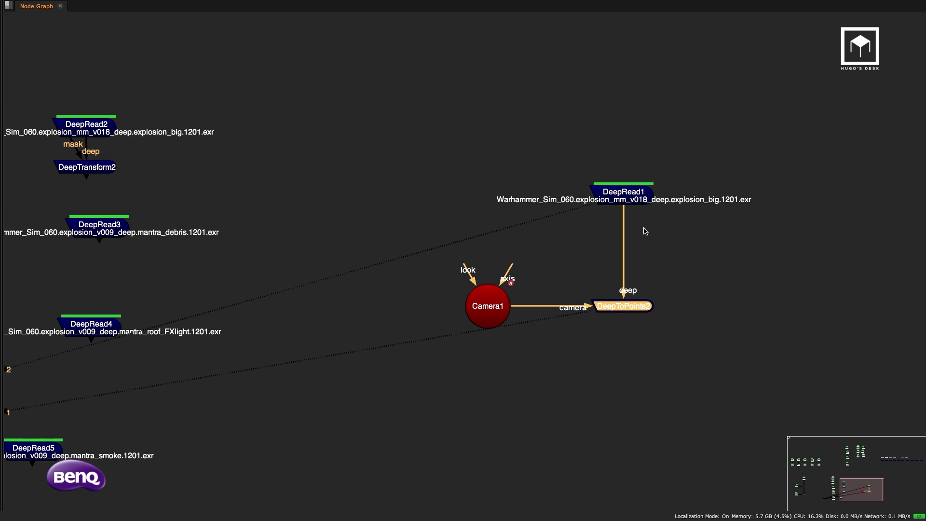
{"action": "scroll", "coordinate": [634, 206], "scroll_direction": "up", "scroll_amount": 3}
Shift Camera1 slightly right and restore the split Viewer/Node Graph layout
{"action": "left_click", "coordinate": [643, 200]}
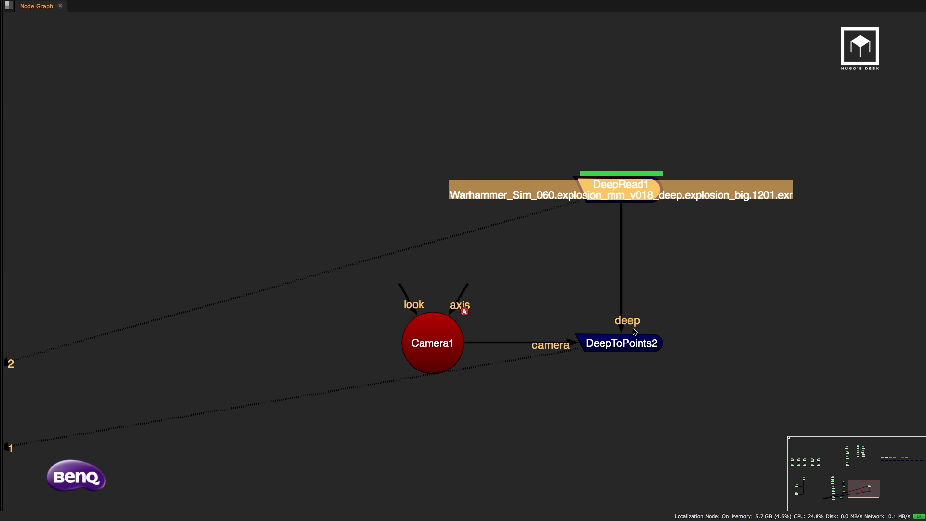
{"action": "left_click_drag", "start_coordinate": [434, 340], "coordinate": [441, 339]}
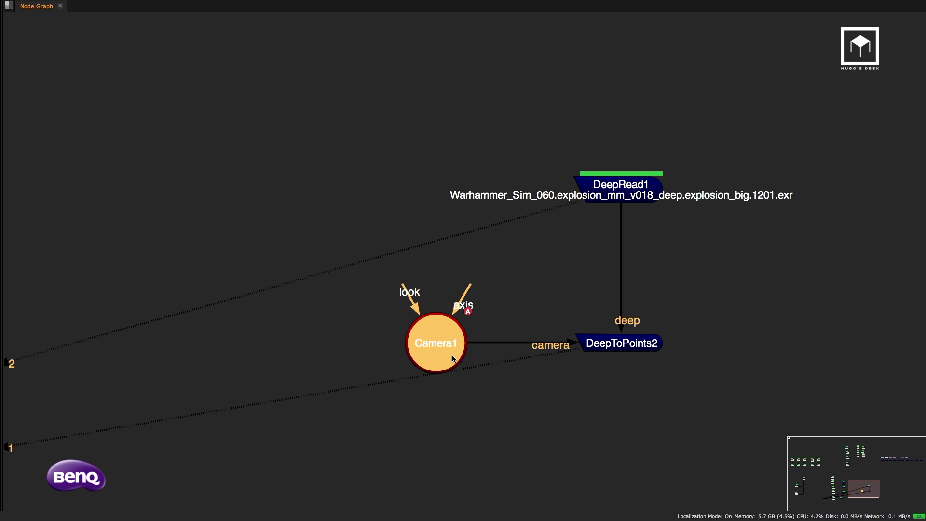
{"action": "left_click", "coordinate": [622, 347]}
{"action": "left_click", "coordinate": [689, 305]}
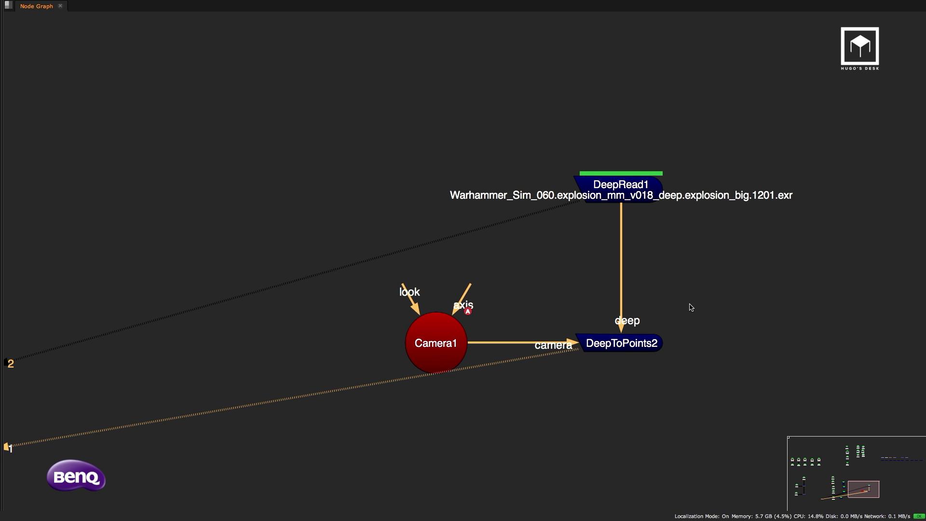
{"action": "key", "text": "space"}
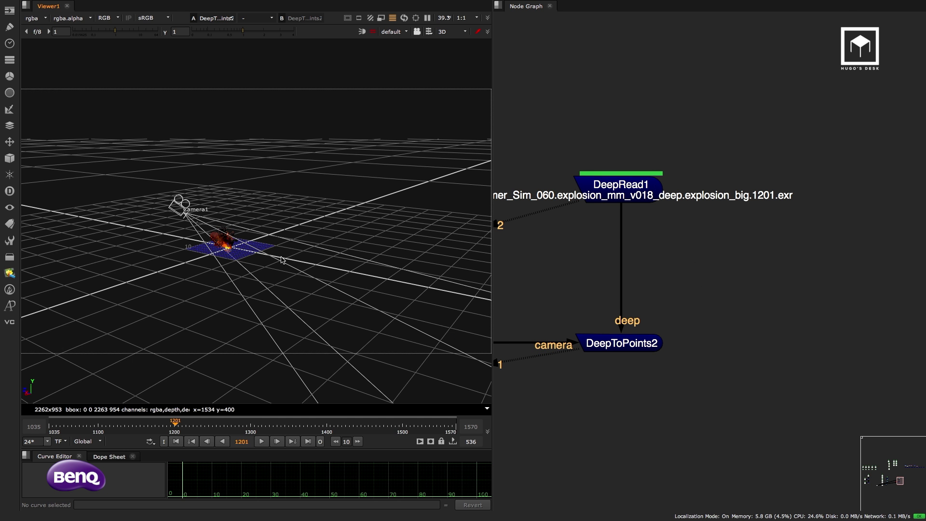
{"action": "key", "text": "space"}
{"action": "middle_click_drag", "start_coordinate": [429, 283], "coordinate": [492, 243], "text": "alt"}
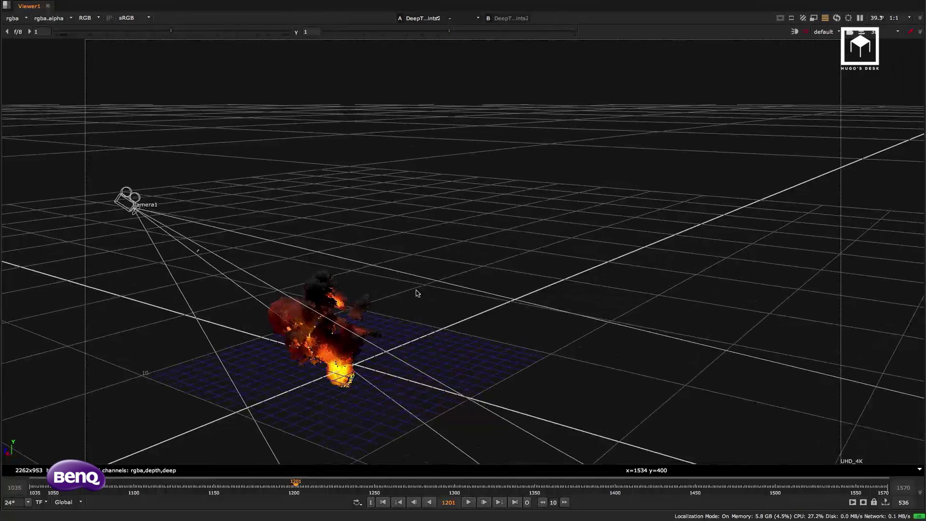
{"action": "left_click_drag", "start_coordinate": [383, 298], "coordinate": [475, 244], "text": "alt"}
{"action": "middle_click_drag", "start_coordinate": [428, 267], "coordinate": [457, 251], "text": "alt"}
{"action": "left_click_drag", "start_coordinate": [457, 254], "coordinate": [775, 80], "text": "ctrl"}
{"action": "left_click", "coordinate": [829, 32]}
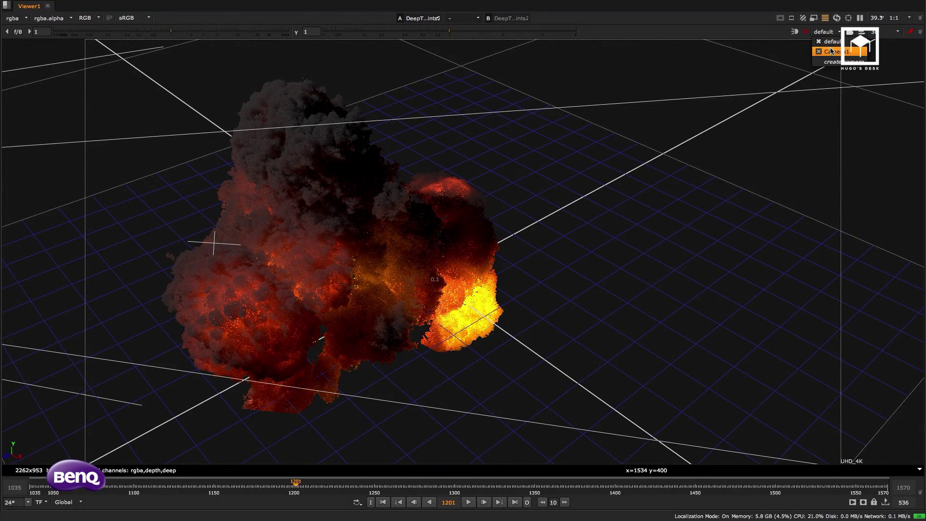
{"action": "left_click", "coordinate": [833, 41]}
{"action": "middle_click_drag", "start_coordinate": [406, 238], "coordinate": [518, 207]}
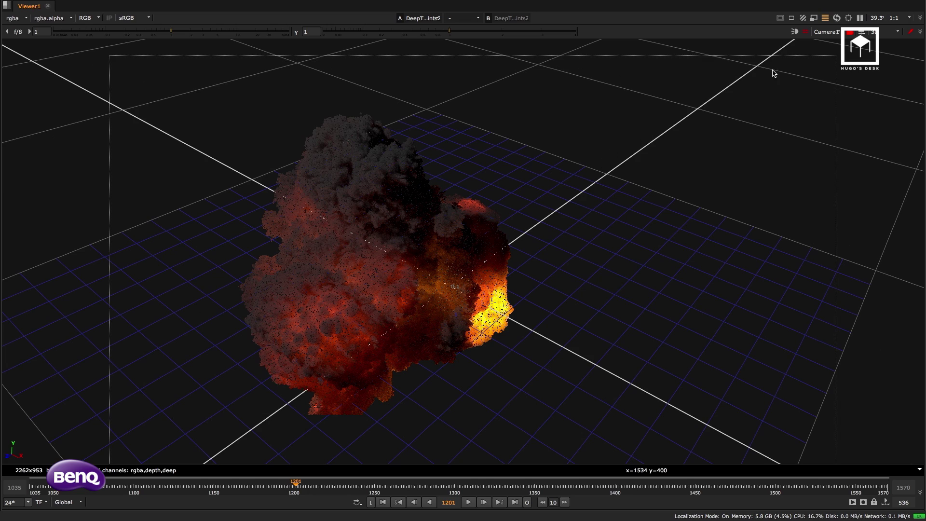
{"action": "left_click", "coordinate": [840, 43]}
{"action": "left_click_drag", "start_coordinate": [570, 187], "coordinate": [266, 128], "text": "ctrl"}
{"action": "scroll", "coordinate": [455, 180], "scroll_direction": "up", "scroll_amount": 5}
{"action": "left_click_drag", "start_coordinate": [455, 180], "coordinate": [457, 158], "text": "ctrl"}
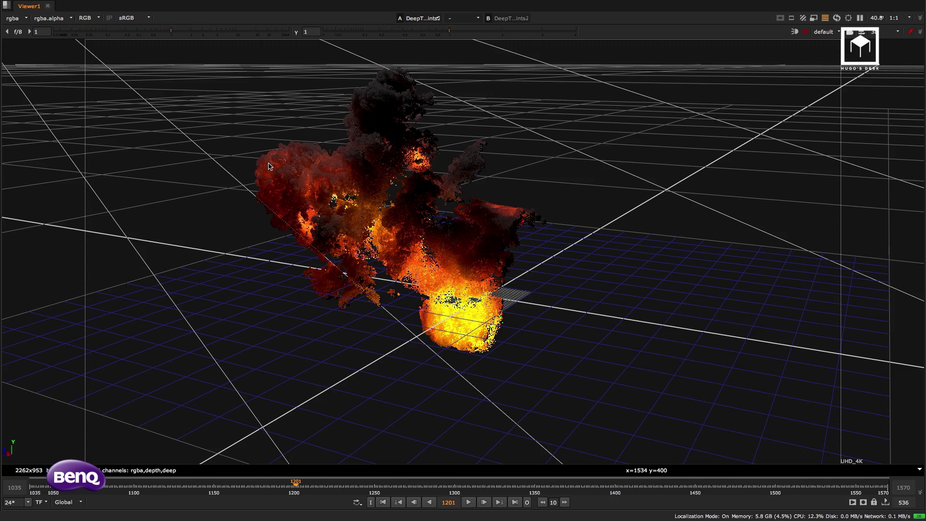
{"action": "left_click_drag", "start_coordinate": [514, 212], "coordinate": [542, 279], "text": "ctrl"}
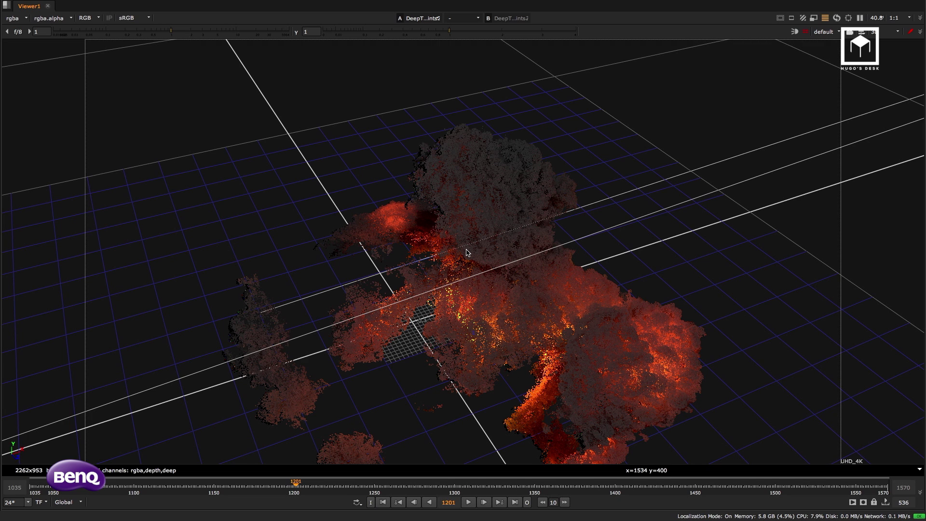
{"action": "left_click_drag", "start_coordinate": [518, 217], "coordinate": [425, 217], "text": "ctrl"}
{"action": "scroll", "coordinate": [415, 238], "scroll_direction": "down", "scroll_amount": 3}
{"action": "key", "text": "space"}
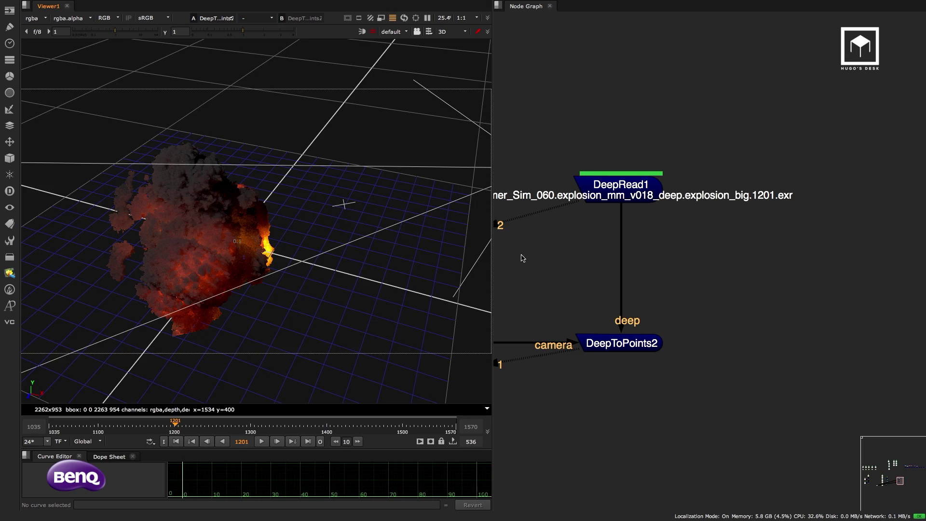
Paste Read13 beside DeepRead1 and play through its Debug_v002 explosion render
{"action": "scroll", "coordinate": [521, 258], "scroll_direction": "down", "scroll_amount": 10}
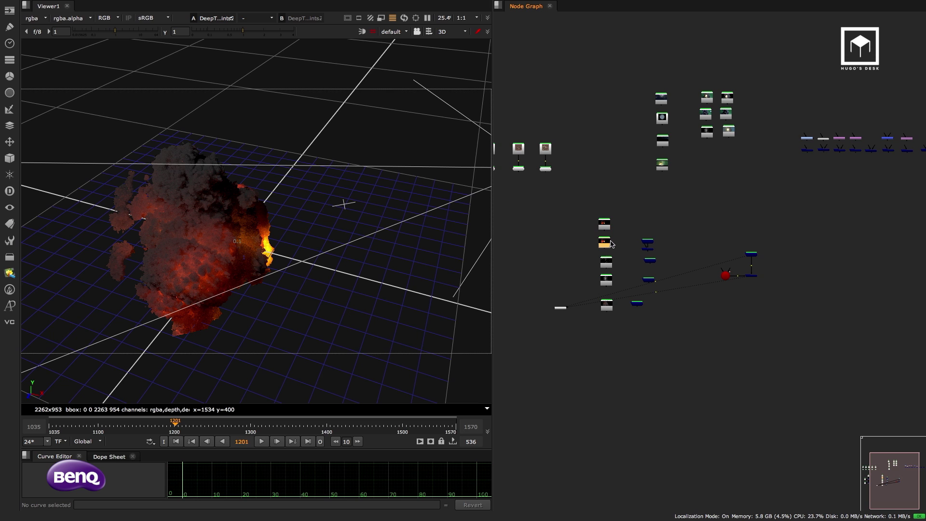
{"action": "scroll", "coordinate": [775, 261], "scroll_direction": "up", "scroll_amount": 5}
{"action": "key", "text": "ctrl+v"}
{"action": "left_click_drag", "start_coordinate": [781, 242], "coordinate": [838, 237]}
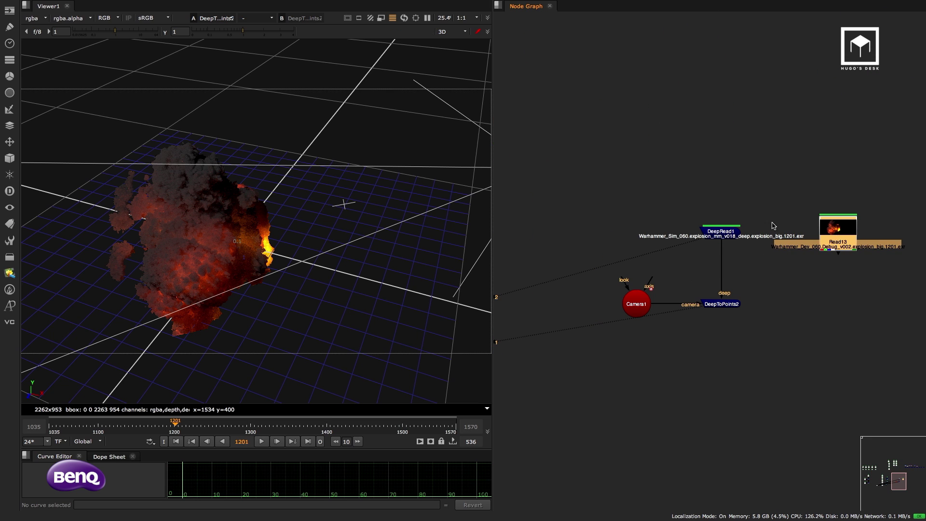
{"action": "key", "text": "1"}
{"action": "left_click", "coordinate": [261, 441]}
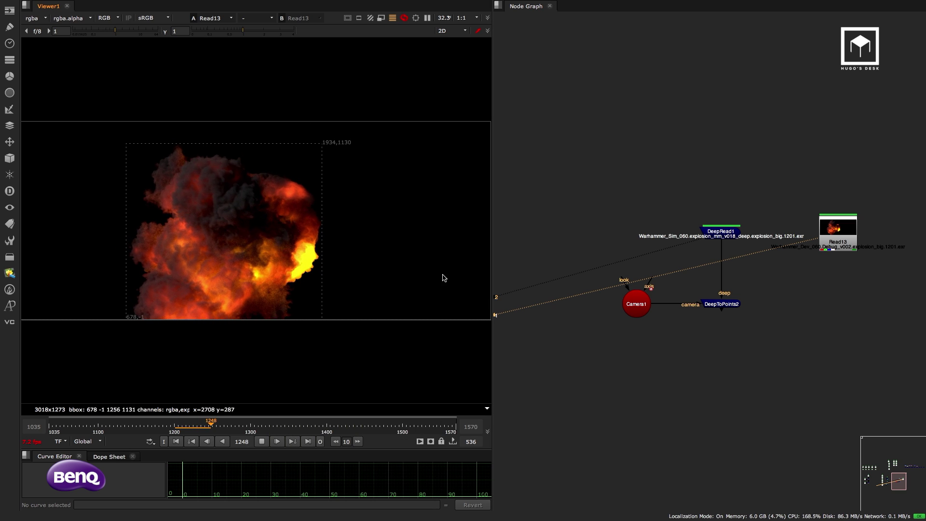
{"action": "left_click_drag", "start_coordinate": [181, 426], "coordinate": [223, 429]}
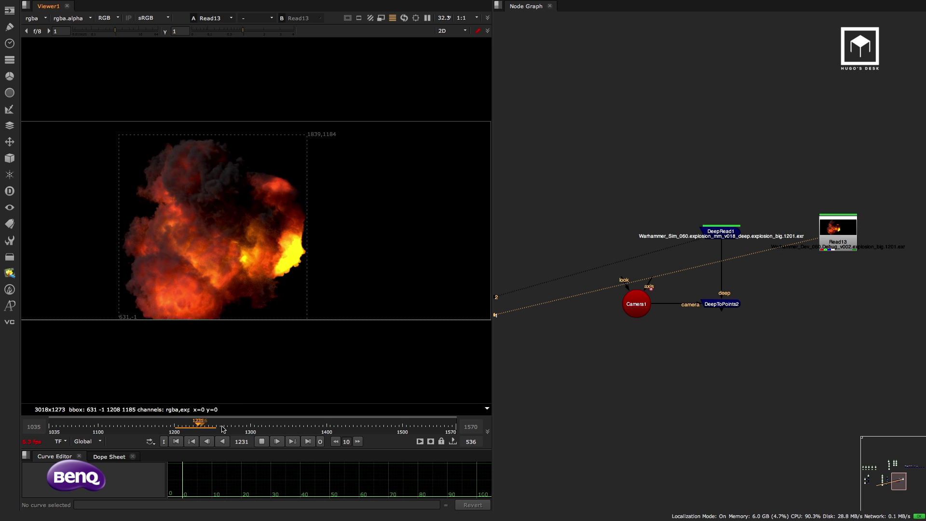
{"action": "left_click", "coordinate": [261, 442]}
View DeepRead1's explosion render in 2D and start playback
{"action": "left_click", "coordinate": [722, 233]}
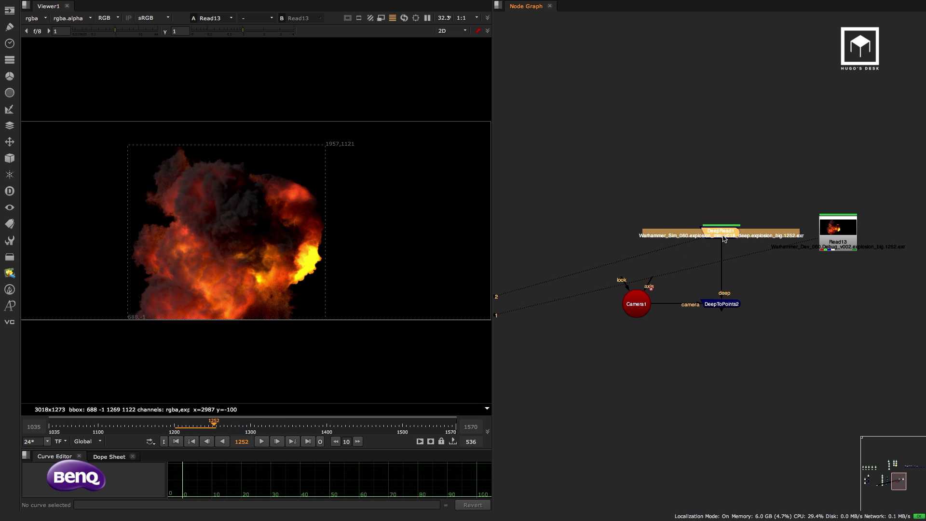
{"action": "key", "text": "1"}
{"action": "left_click", "coordinate": [261, 442]}
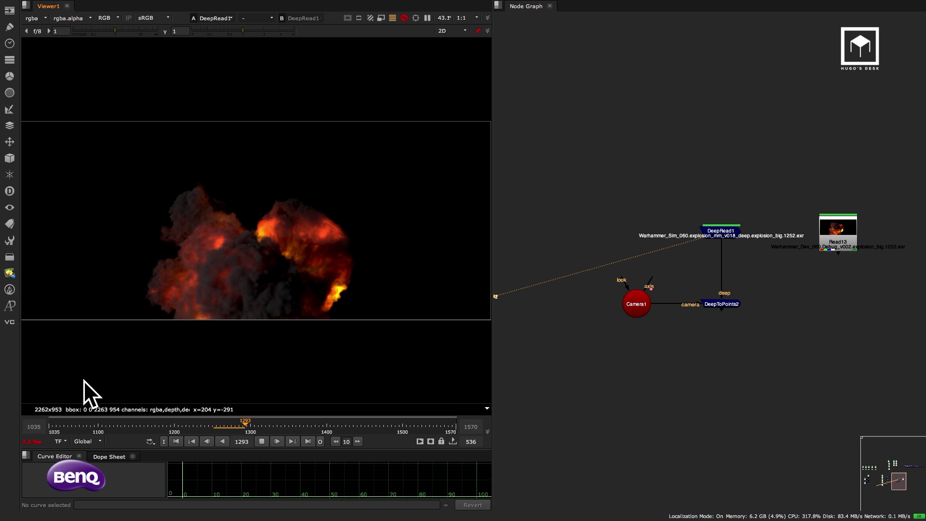
Jump to the first frame and switch the viewer to Read13's render
{"action": "left_click", "coordinate": [176, 441]}
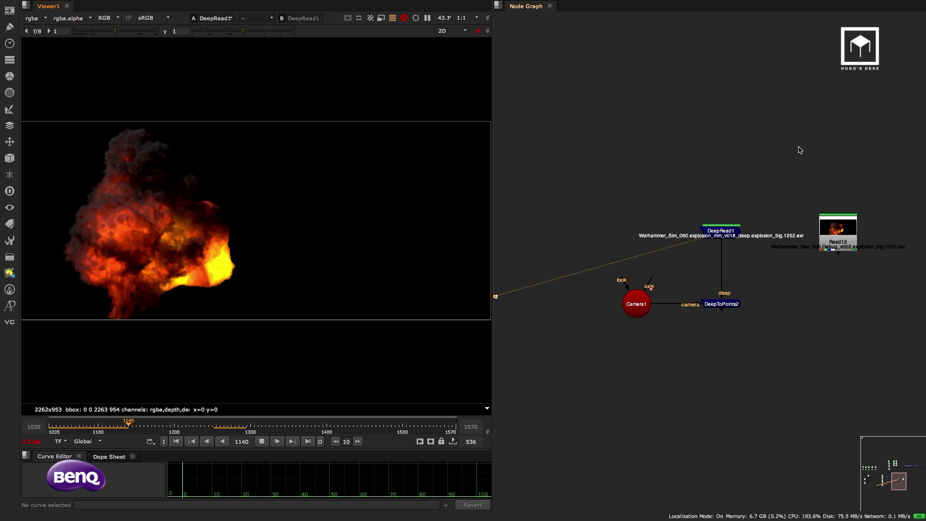
{"action": "left_click", "coordinate": [842, 233]}
{"action": "scroll", "coordinate": [841, 233], "scroll_direction": "up", "scroll_amount": 10}
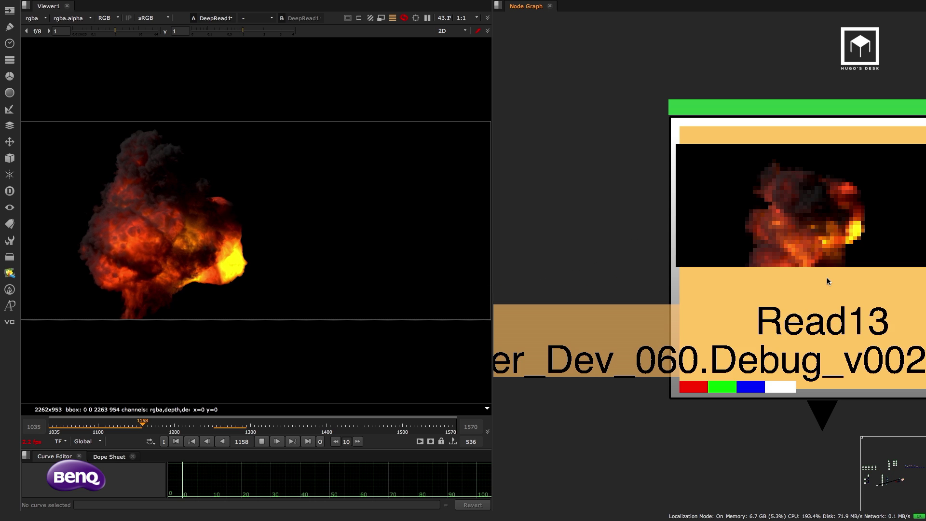
{"action": "scroll", "coordinate": [632, 275], "scroll_direction": "down", "scroll_amount": 8}
{"action": "scroll", "coordinate": [804, 255], "scroll_direction": "down", "scroll_amount": 3}
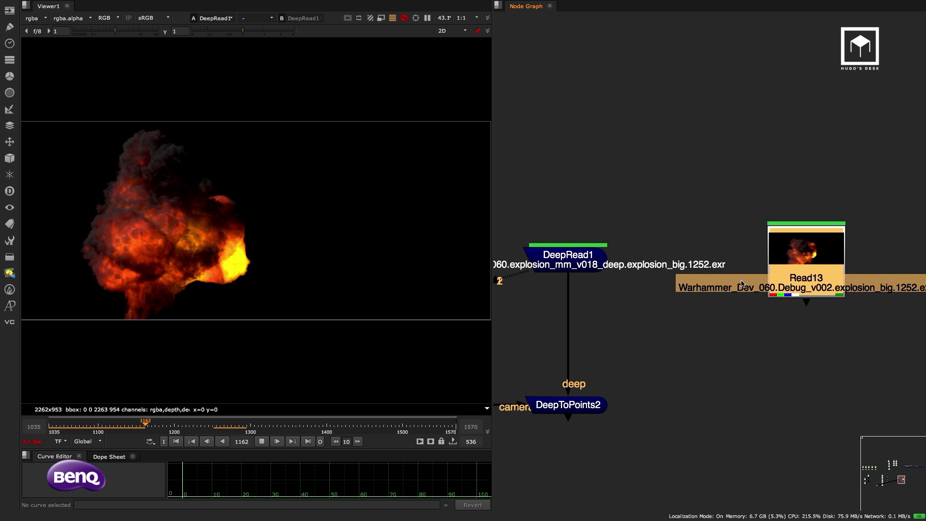
{"action": "key", "text": "1"}
{"action": "left_click", "coordinate": [659, 260]}
Switch back to DeepRead1's render and stop playback at frame 1168
{"action": "middle_click_drag", "start_coordinate": [663, 262], "coordinate": [697, 251]}
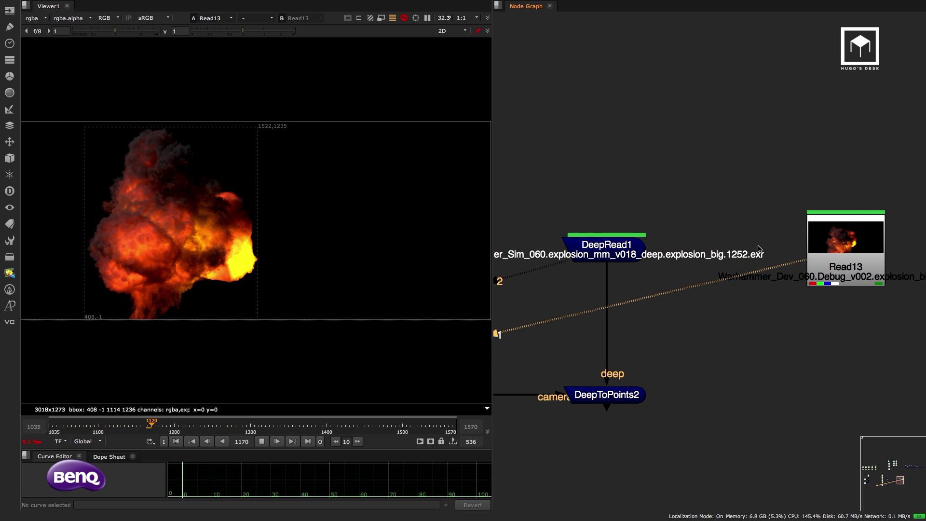
{"action": "left_click", "coordinate": [630, 250]}
{"action": "key", "text": "1"}
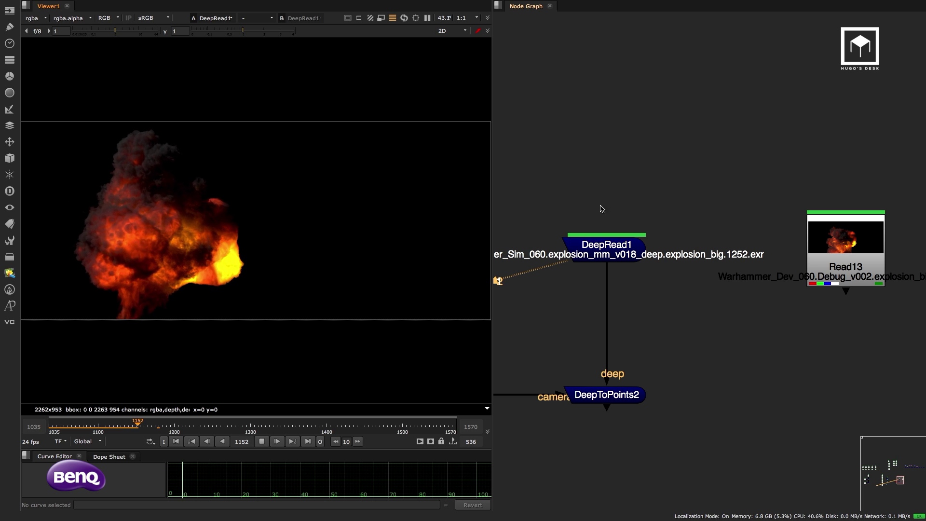
{"action": "scroll", "coordinate": [694, 245], "scroll_direction": "down", "scroll_amount": 4}
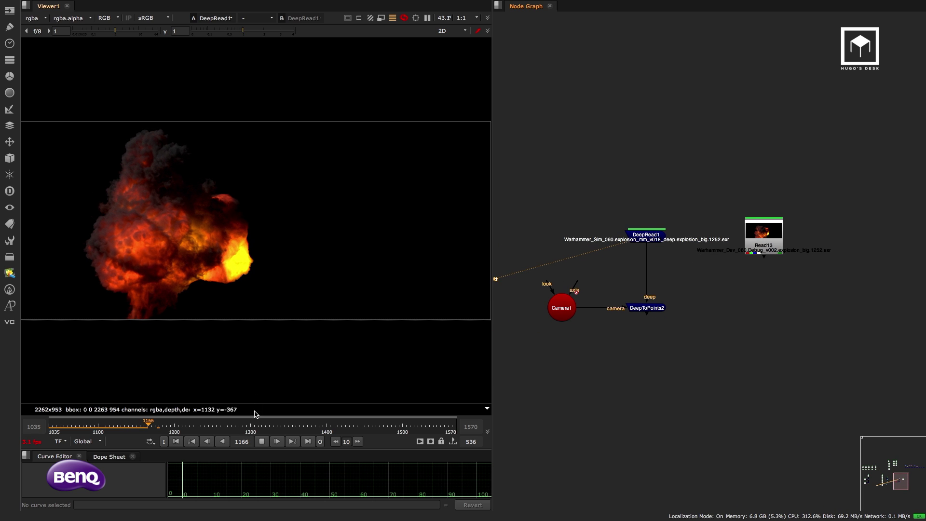
{"action": "left_click", "coordinate": [261, 443]}
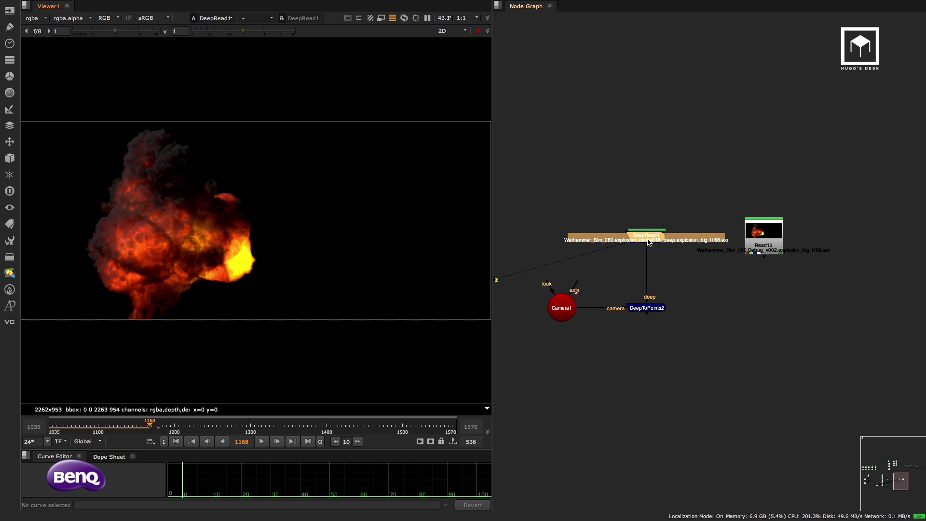
{"action": "left_click", "coordinate": [648, 309]}
{"action": "key", "text": "1"}
{"action": "left_click_drag", "start_coordinate": [281, 252], "coordinate": [187, 243], "text": "ctrl"}
{"action": "middle_click_drag", "start_coordinate": [188, 246], "coordinate": [267, 190]}
{"action": "left_click_drag", "start_coordinate": [256, 202], "coordinate": [238, 192], "text": "ctrl"}
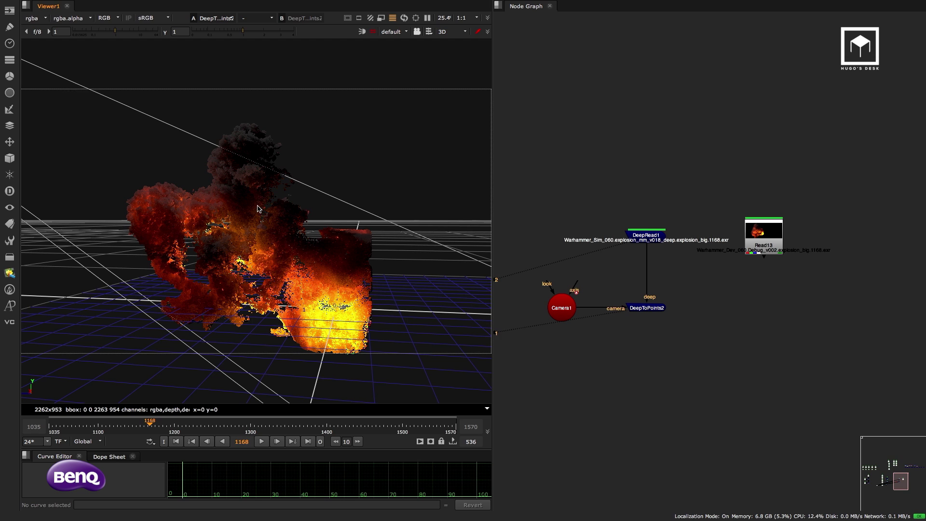
{"action": "left_click_drag", "start_coordinate": [258, 208], "coordinate": [284, 257], "text": "ctrl"}
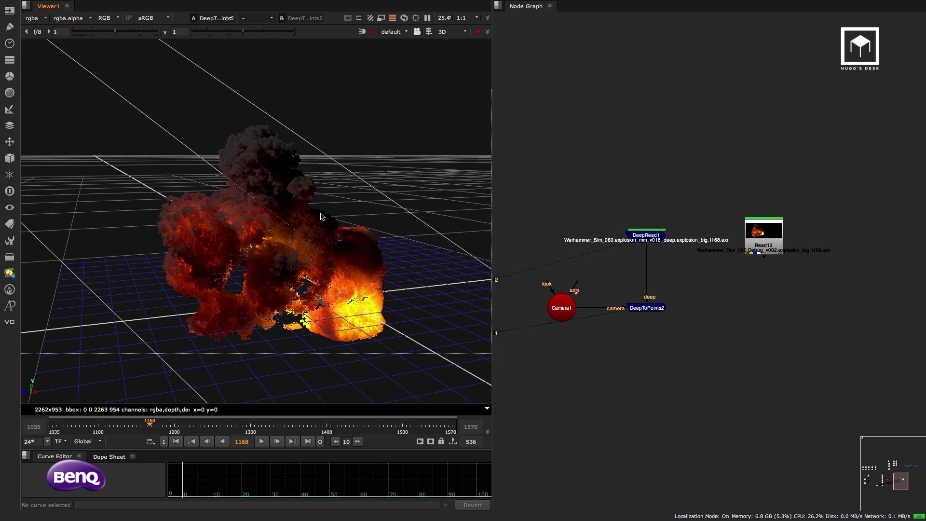
{"action": "left_click_drag", "start_coordinate": [297, 217], "coordinate": [484, 211], "text": "ctrl"}
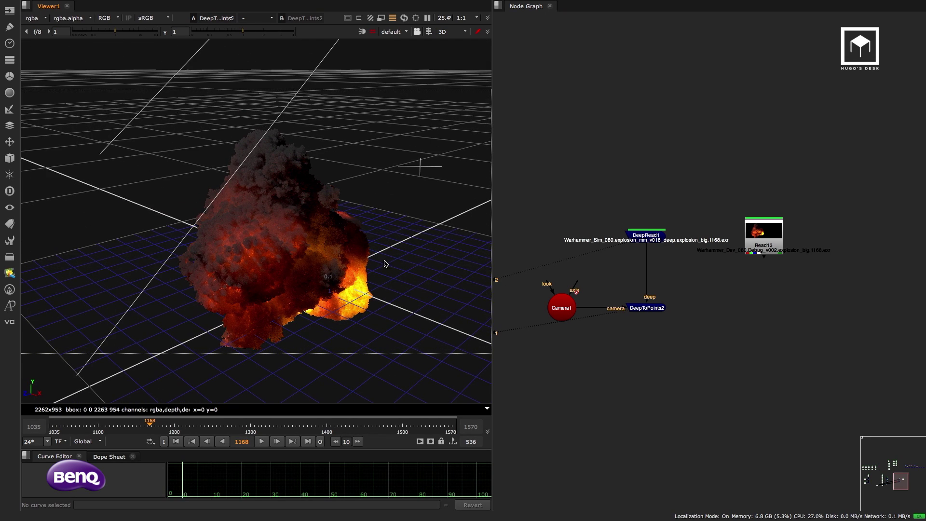
{"action": "scroll", "coordinate": [606, 217], "scroll_direction": "down", "scroll_amount": 4}
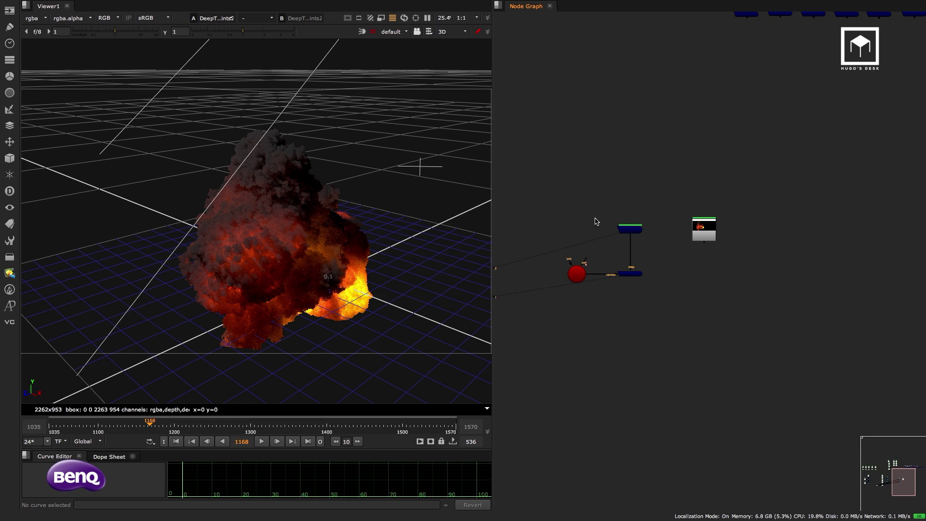
{"action": "scroll", "coordinate": [596, 222], "scroll_direction": "down", "scroll_amount": 2}
{"action": "left_click_drag", "start_coordinate": [332, 251], "coordinate": [274, 256], "text": "ctrl"}
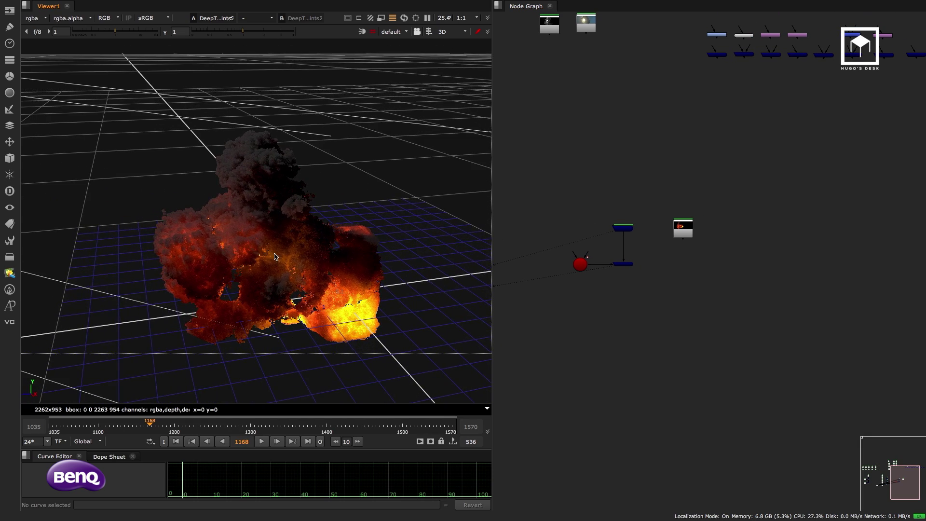
{"action": "left_click_drag", "start_coordinate": [334, 201], "coordinate": [416, 221], "text": "ctrl"}
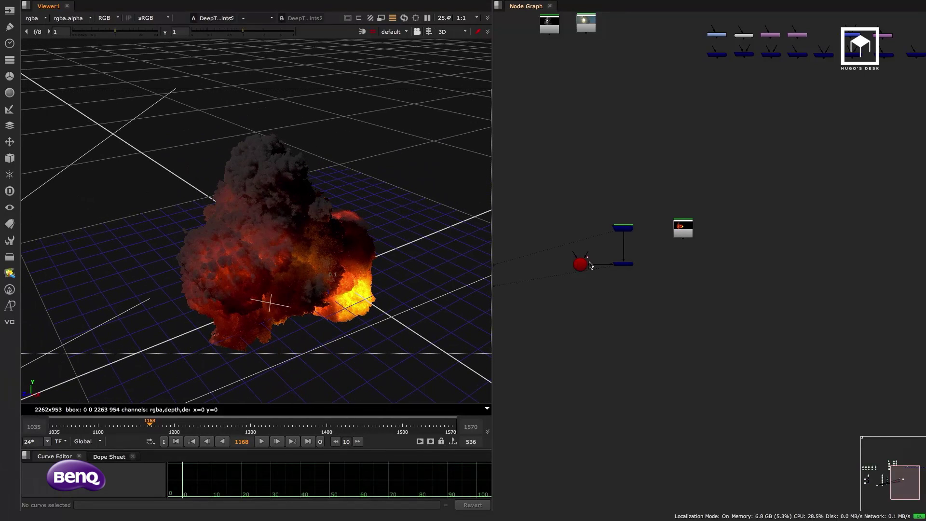
{"action": "scroll", "coordinate": [693, 268], "scroll_direction": "down", "scroll_amount": 3}
Bring the deep read nodes into view and preview the explosion deep read
{"action": "middle_click_drag", "start_coordinate": [585, 253], "coordinate": [649, 255]}
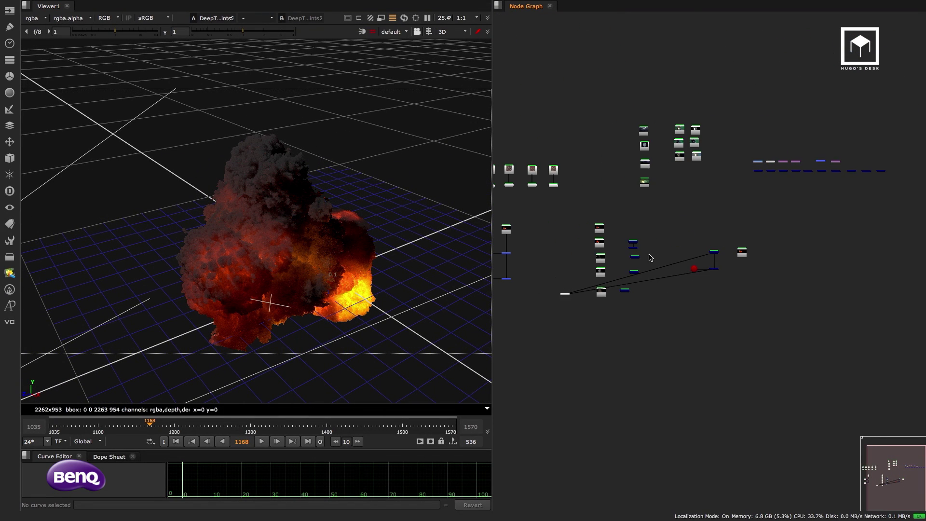
{"action": "scroll", "coordinate": [614, 256], "scroll_direction": "up", "scroll_amount": 5}
{"action": "scroll", "coordinate": [639, 224], "scroll_direction": "down", "scroll_amount": 4}
{"action": "middle_click_drag", "start_coordinate": [520, 257], "coordinate": [637, 271]}
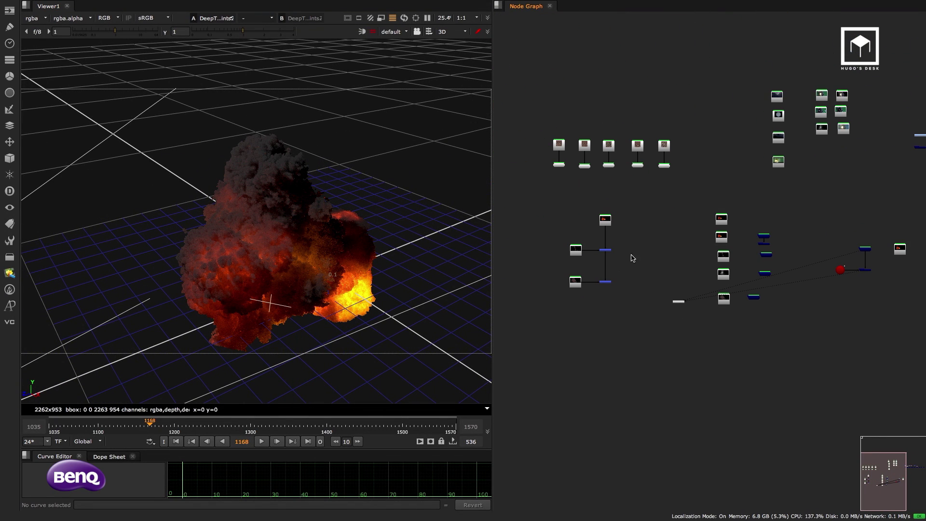
{"action": "middle_click_drag", "start_coordinate": [641, 237], "coordinate": [515, 269]}
{"action": "middle_click_drag", "start_coordinate": [766, 240], "coordinate": [652, 240]}
{"action": "middle_click_drag", "start_coordinate": [522, 256], "coordinate": [670, 214]}
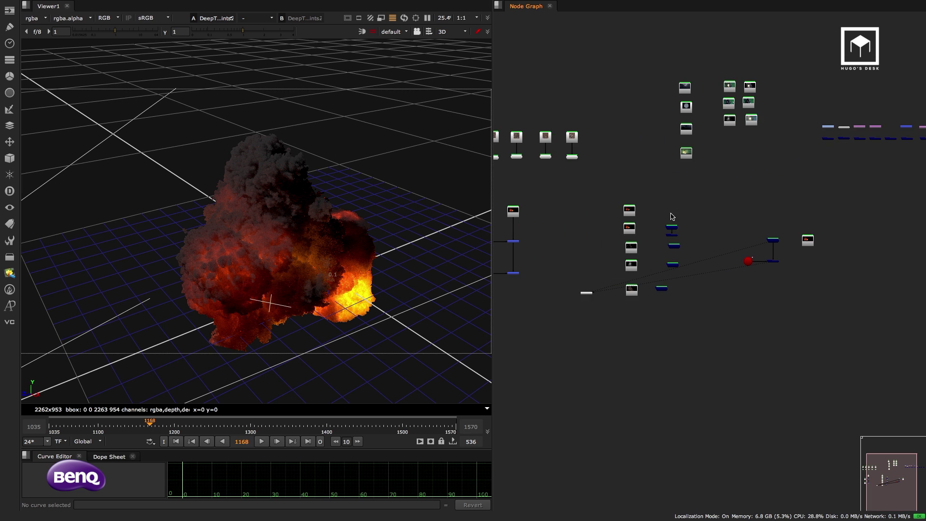
{"action": "scroll", "coordinate": [634, 234], "scroll_direction": "up", "scroll_amount": 2}
{"action": "scroll", "coordinate": [665, 225], "scroll_direction": "up", "scroll_amount": 2}
{"action": "middle_click_drag", "start_coordinate": [726, 220], "coordinate": [690, 230]}
{"action": "left_click", "coordinate": [868, 230]}
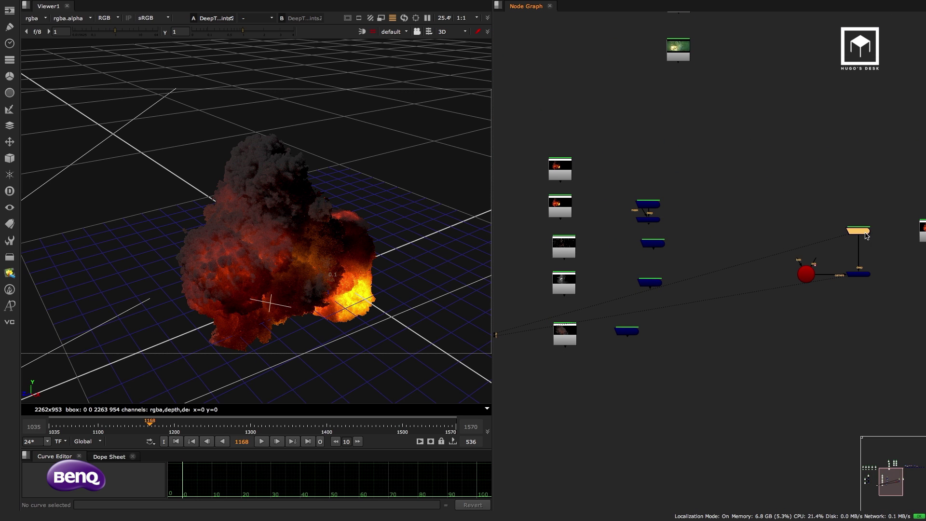
{"action": "key", "text": "1"}
{"action": "left_click", "coordinate": [825, 218]}
{"action": "scroll", "coordinate": [391, 215], "scroll_direction": "down", "scroll_amount": 2}
{"action": "middle_click_drag", "start_coordinate": [447, 224], "coordinate": [430, 221]}
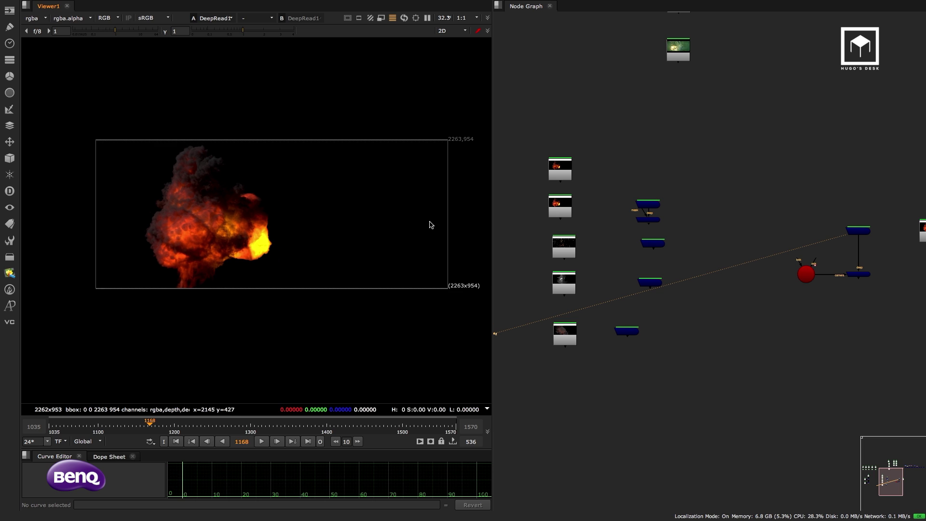
Preview the debris pass and the second explosion deep read
{"action": "left_click", "coordinate": [653, 244]}
{"action": "key", "text": "1"}
{"action": "left_click", "coordinate": [648, 204]}
{"action": "key", "text": "2"}
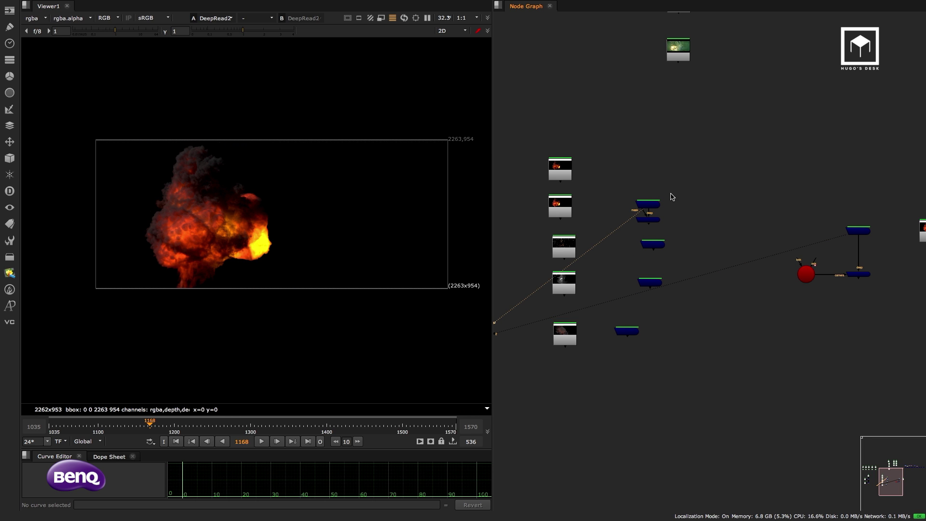
Select the five deep nodes and move them left of the flat Read/Merge comp
{"action": "left_click_drag", "start_coordinate": [681, 176], "coordinate": [609, 353]}
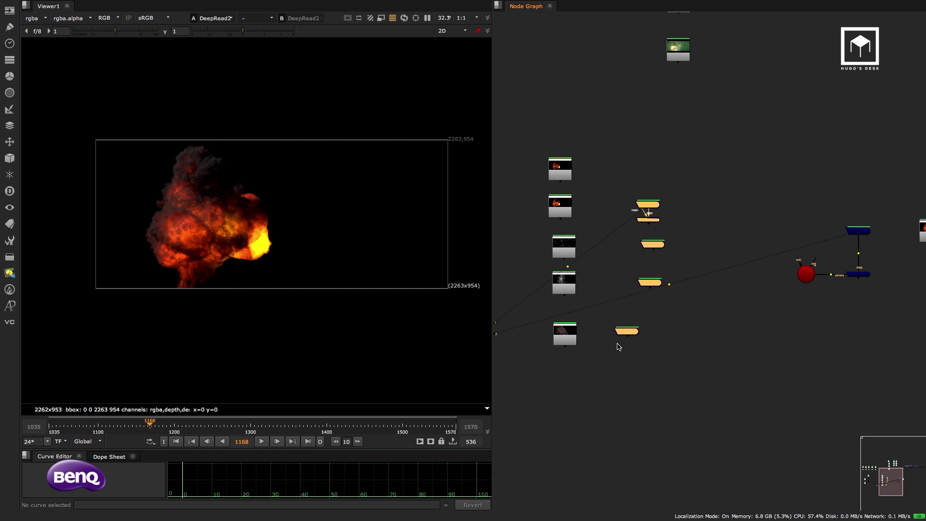
{"action": "scroll", "coordinate": [712, 328], "scroll_direction": "down", "scroll_amount": 5}
{"action": "middle_click_drag", "start_coordinate": [644, 340], "coordinate": [893, 332]}
{"action": "left_click", "coordinate": [778, 220]}
{"action": "left_click_drag", "start_coordinate": [778, 220], "coordinate": [695, 313]}
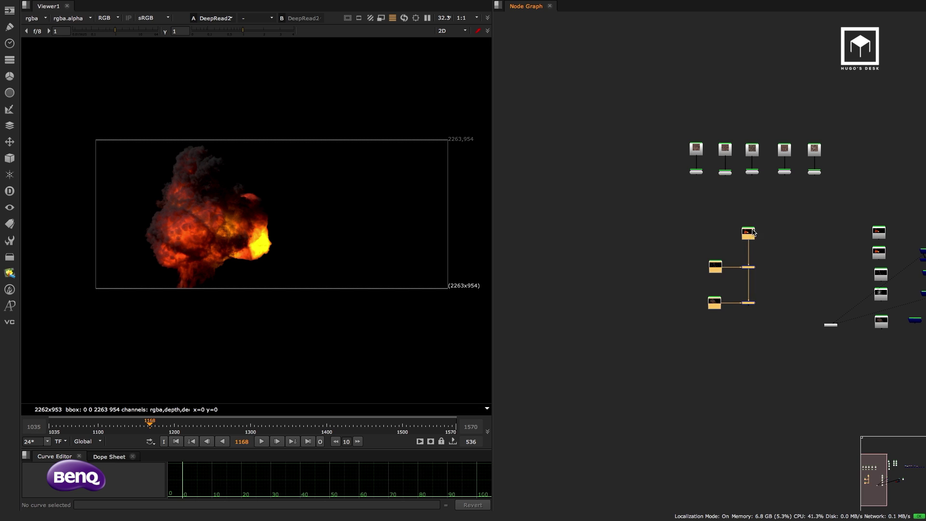
{"action": "left_click_drag", "start_coordinate": [751, 230], "coordinate": [578, 264]}
{"action": "scroll", "coordinate": [573, 338], "scroll_direction": "up", "scroll_amount": 4}
{"action": "left_click", "coordinate": [583, 335]}
View Merge3's merged explosion and paste the copied deep nodes beside it
{"action": "key", "text": "1"}
{"action": "left_click", "coordinate": [562, 312]}
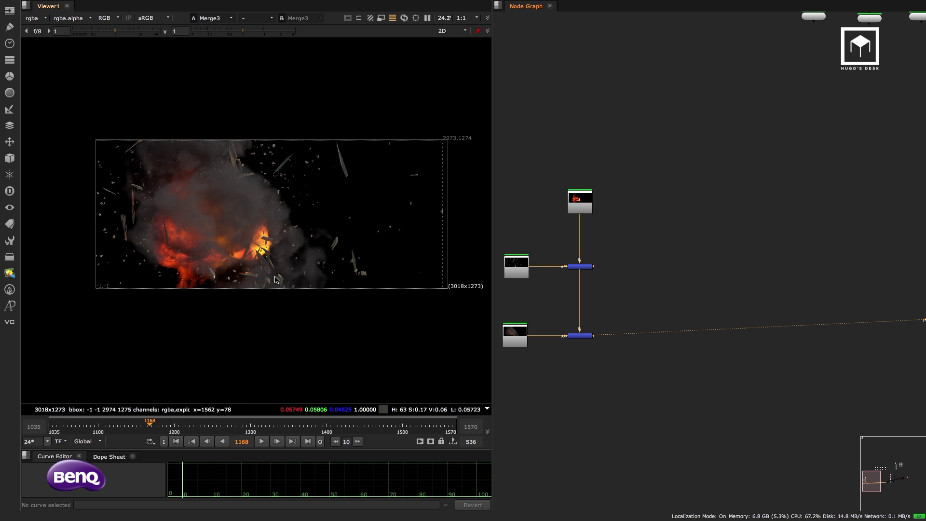
{"action": "scroll", "coordinate": [270, 276], "scroll_direction": "up", "scroll_amount": 2}
{"action": "middle_click_drag", "start_coordinate": [269, 276], "coordinate": [261, 295]}
{"action": "key", "text": "ctrl+v"}
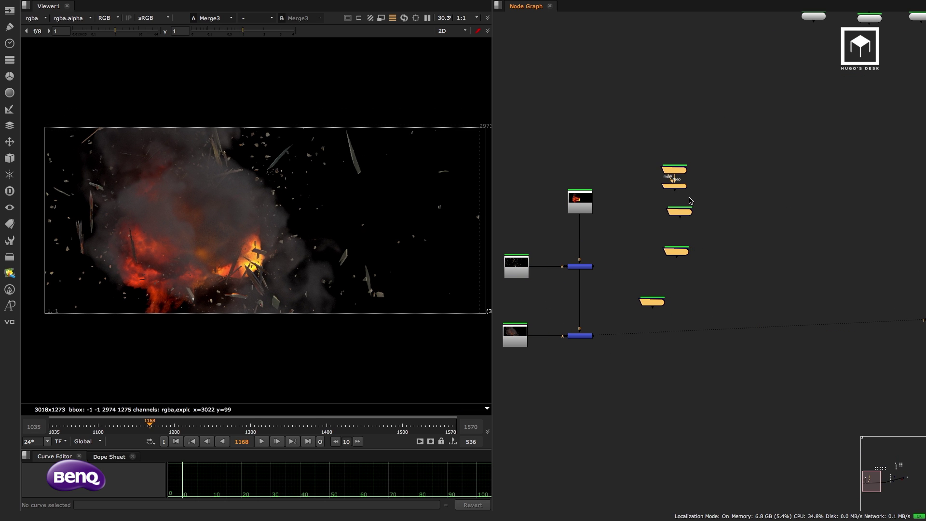
{"action": "left_click", "coordinate": [715, 199]}
{"action": "scroll", "coordinate": [680, 208], "scroll_direction": "up", "scroll_amount": 4}
{"action": "left_click", "coordinate": [682, 217]}
Delete DeepRead6, reposition DeepRead8 and DeepTransform3, and maximise the Node Graph
{"action": "left_click", "coordinate": [693, 301]}
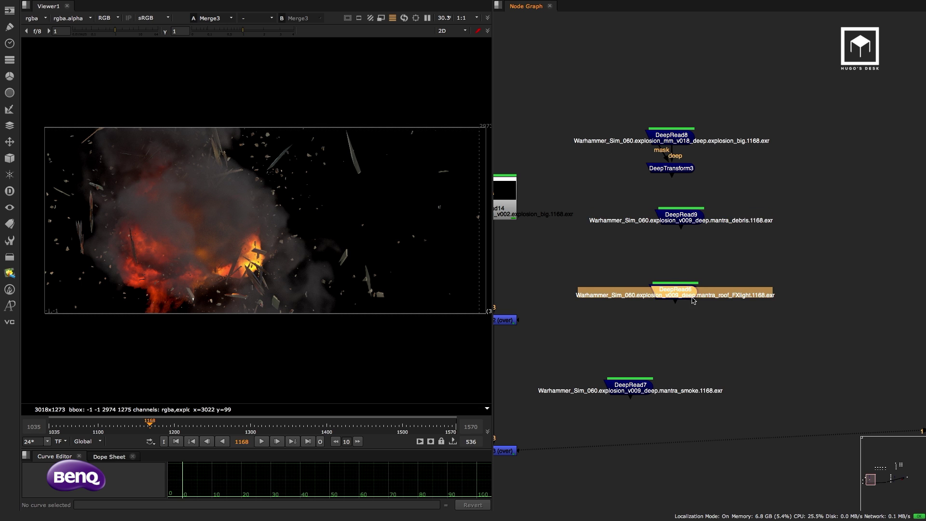
{"action": "key", "text": "Delete"}
{"action": "left_click_drag", "start_coordinate": [731, 103], "coordinate": [635, 191]}
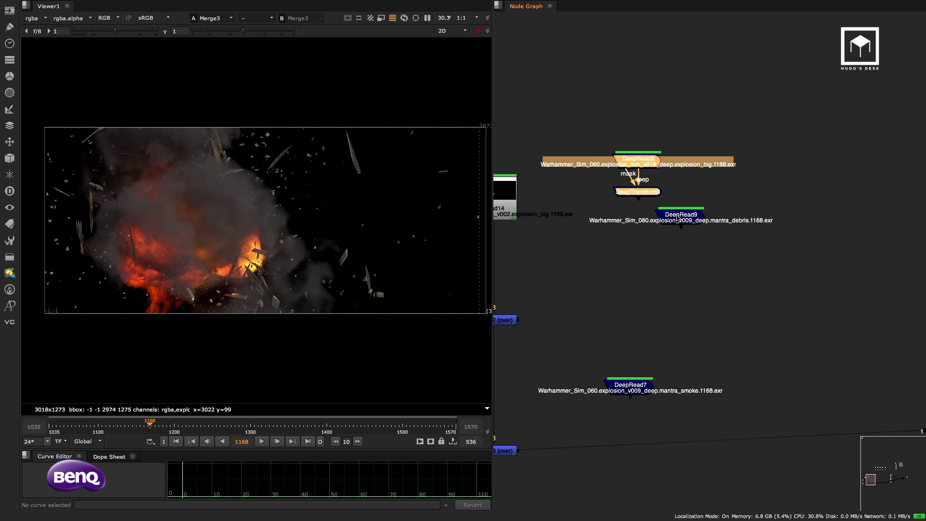
{"action": "left_click_drag", "start_coordinate": [676, 215], "coordinate": [833, 280]}
{"action": "left_click_drag", "start_coordinate": [725, 120], "coordinate": [753, 233]}
{"action": "left_click", "coordinate": [750, 167]}
{"action": "scroll", "coordinate": [704, 203], "scroll_direction": "up", "scroll_amount": 4}
{"action": "left_click", "coordinate": [767, 211]}
{"action": "key", "text": "space"}
Add a DeepReformat node under DeepRead8 by searching 'deep'
{"action": "left_click", "coordinate": [739, 170]}
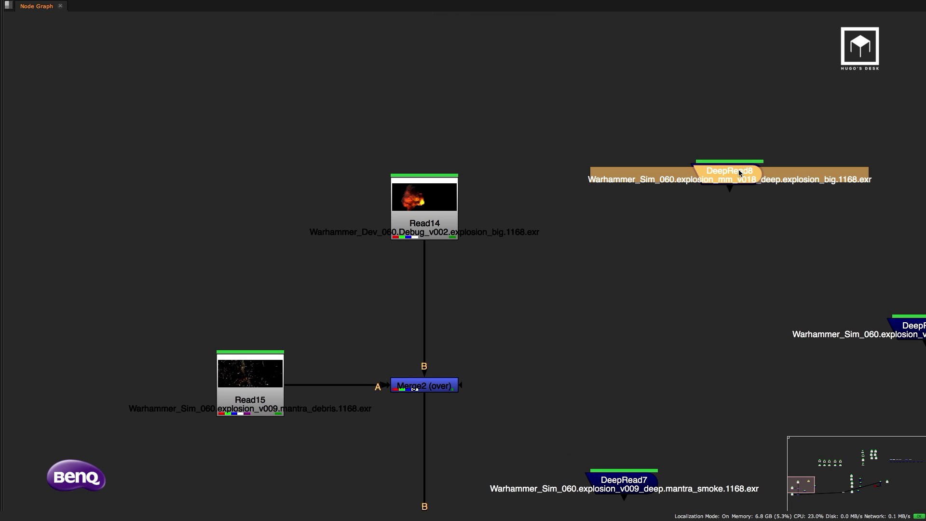
{"action": "key", "text": "Tab"}
{"action": "type", "text": "deep"}
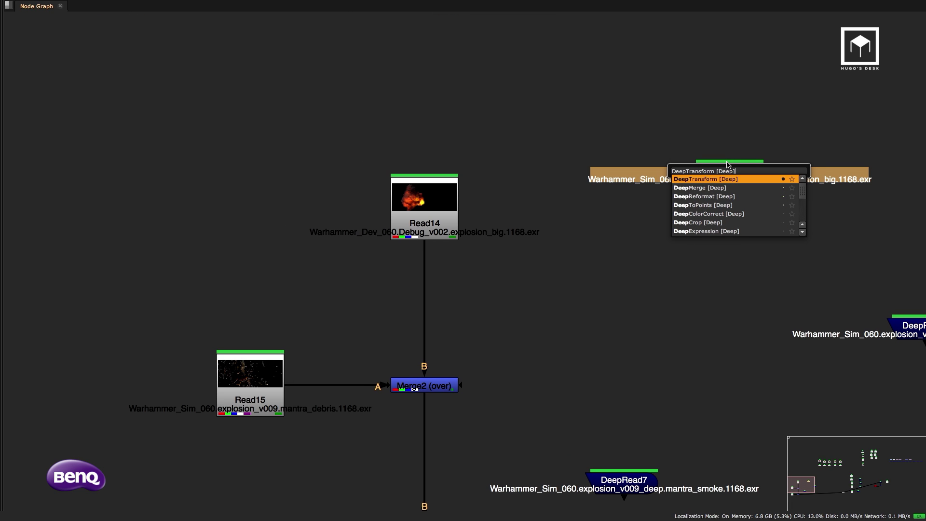
{"action": "key", "text": "Down"}
{"action": "key", "text": "Down"}
{"action": "key", "text": "Return"}
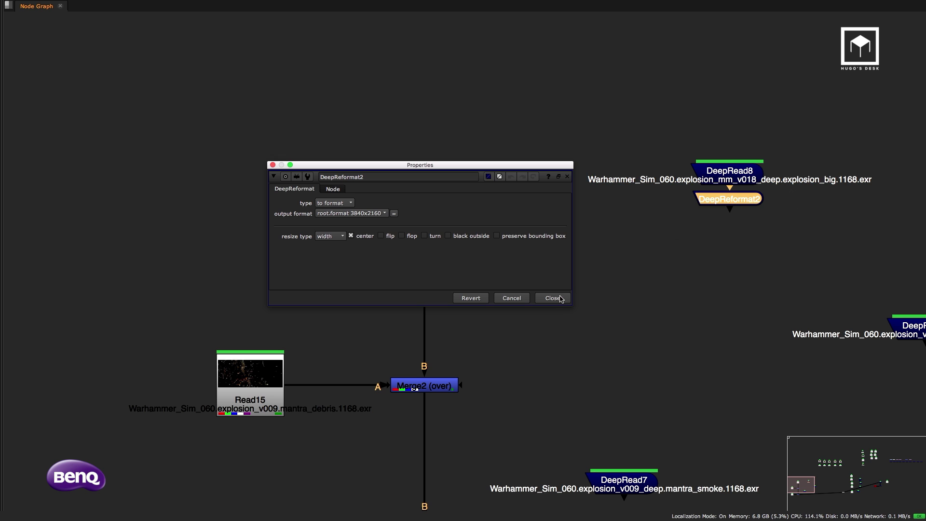
Restore the viewer layout and preview DeepRead9's debris and DeepRead7's smoke passes
{"action": "left_click", "coordinate": [560, 299]}
{"action": "middle_click_drag", "start_coordinate": [796, 281], "coordinate": [713, 258]}
{"action": "left_click_drag", "start_coordinate": [847, 303], "coordinate": [844, 301]}
{"action": "key", "text": "1"}
{"action": "left_click", "coordinate": [793, 276]}
{"action": "key", "text": "space"}
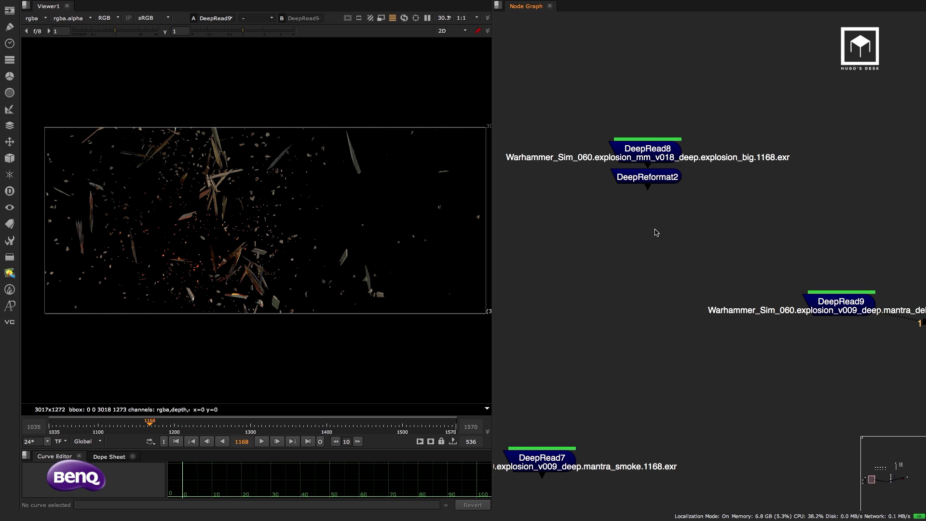
{"action": "scroll", "coordinate": [424, 227], "scroll_direction": "down", "scroll_amount": 2}
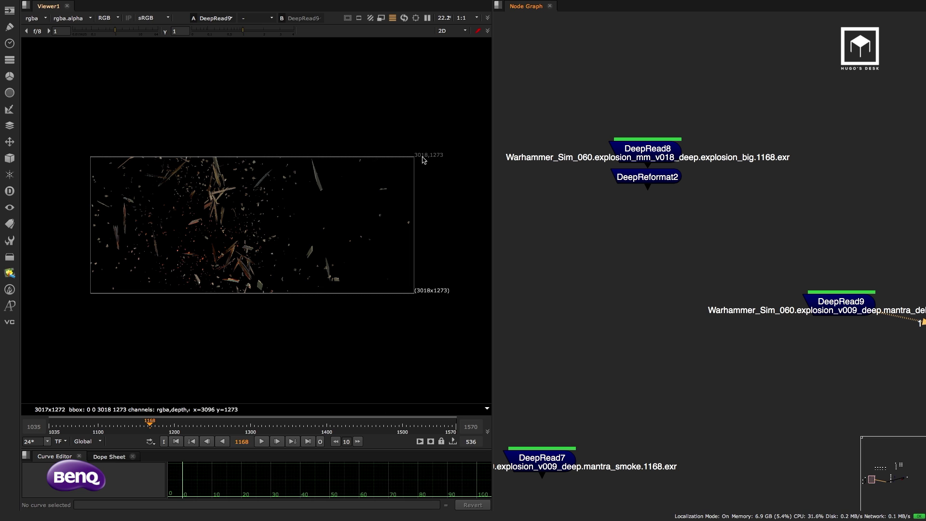
{"action": "middle_click_drag", "start_coordinate": [666, 287], "coordinate": [716, 170]}
{"action": "left_click", "coordinate": [593, 343]}
{"action": "key", "text": "1"}
{"action": "left_click", "coordinate": [545, 310]}
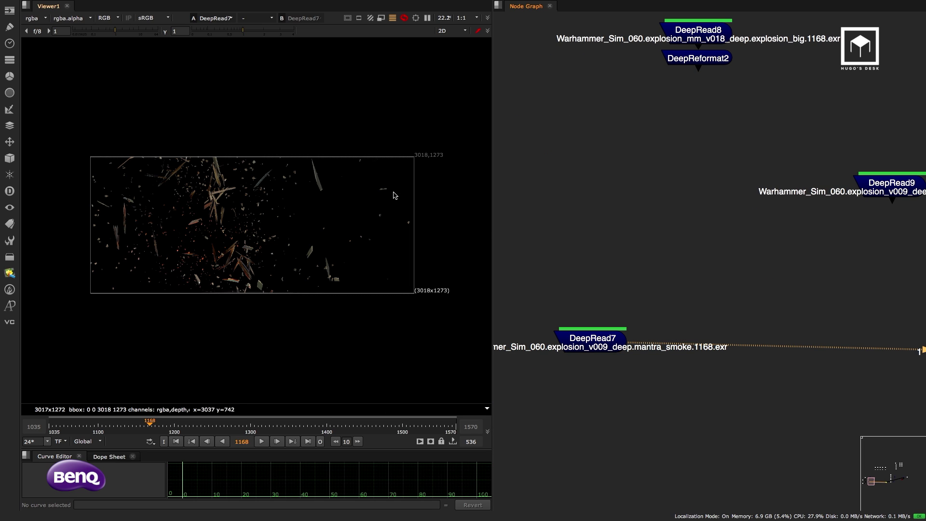
Arrange DeepRead9 and DeepRead7 in a column beneath DeepRead8 and DeepReformat2
{"action": "middle_click_drag", "start_coordinate": [783, 237], "coordinate": [702, 265]}
{"action": "left_click", "coordinate": [825, 219]}
{"action": "key", "text": "1"}
{"action": "left_click", "coordinate": [777, 207]}
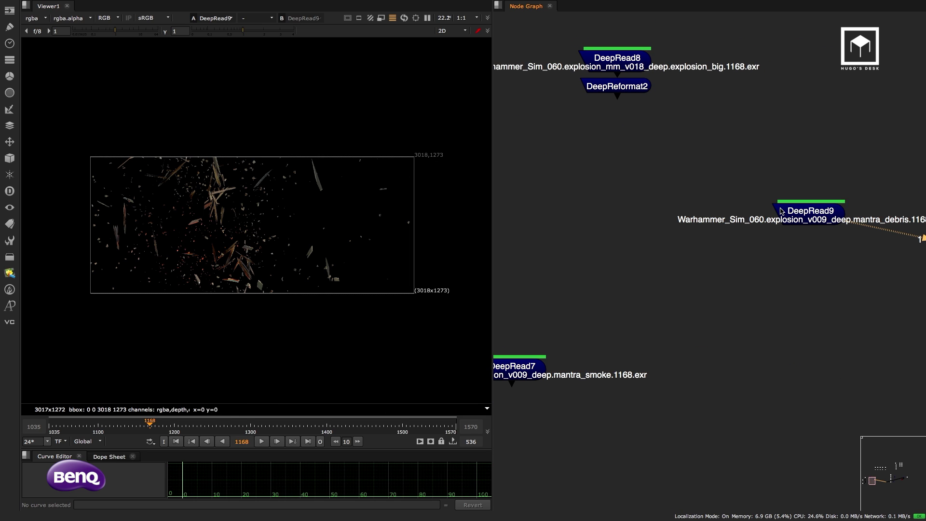
{"action": "left_click", "coordinate": [515, 374]}
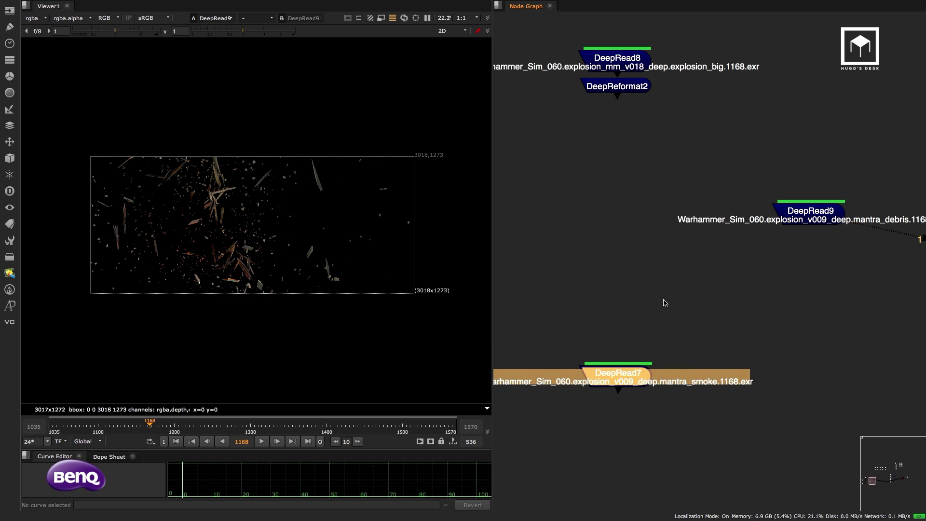
{"action": "scroll", "coordinate": [618, 267], "scroll_direction": "down", "scroll_amount": 3}
{"action": "scroll", "coordinate": [617, 267], "scroll_direction": "down", "scroll_amount": 3}
{"action": "middle_click_drag", "start_coordinate": [684, 248], "coordinate": [746, 269]}
{"action": "left_click_drag", "start_coordinate": [746, 269], "coordinate": [652, 285]}
{"action": "left_click_drag", "start_coordinate": [682, 316], "coordinate": [650, 343]}
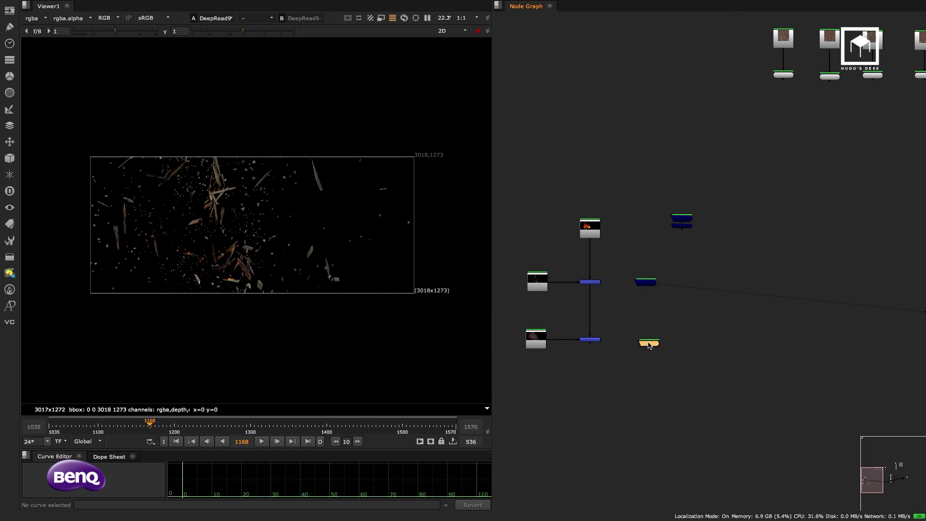
{"action": "left_click_drag", "start_coordinate": [713, 195], "coordinate": [653, 247]}
{"action": "scroll", "coordinate": [660, 294], "scroll_direction": "up", "scroll_amount": 5}
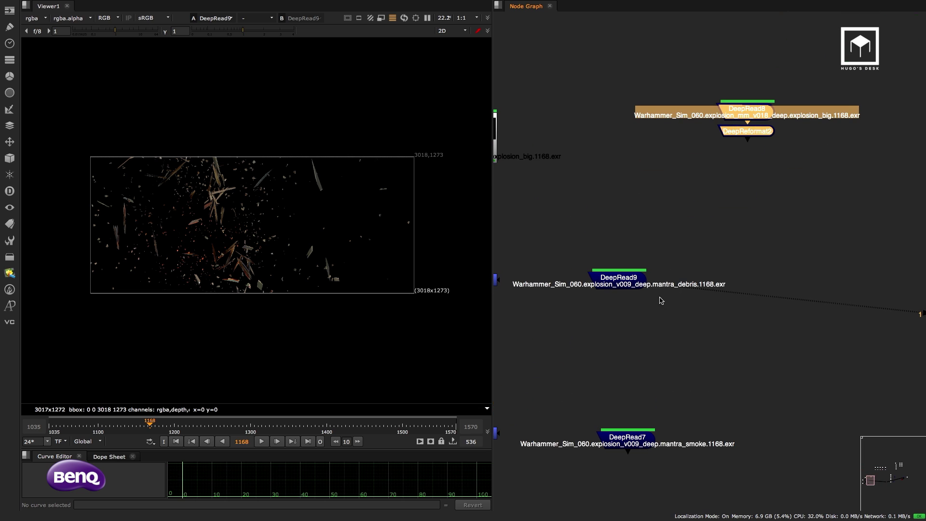
{"action": "left_click_drag", "start_coordinate": [631, 436], "coordinate": [624, 435]}
{"action": "left_click_drag", "start_coordinate": [631, 282], "coordinate": [639, 281]}
{"action": "left_click", "coordinate": [669, 260]}
Preview DeepRead7's smoke, then nudge DeepRead8 up and view its fireball
{"action": "left_click", "coordinate": [643, 276]}
{"action": "left_click", "coordinate": [668, 280]}
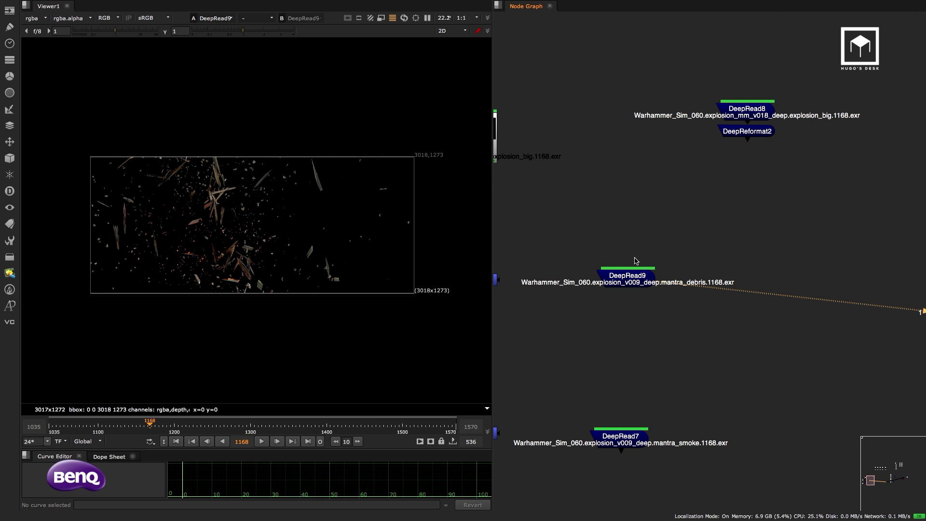
{"action": "left_click", "coordinate": [634, 441]}
{"action": "key", "text": "1"}
{"action": "left_click", "coordinate": [642, 344]}
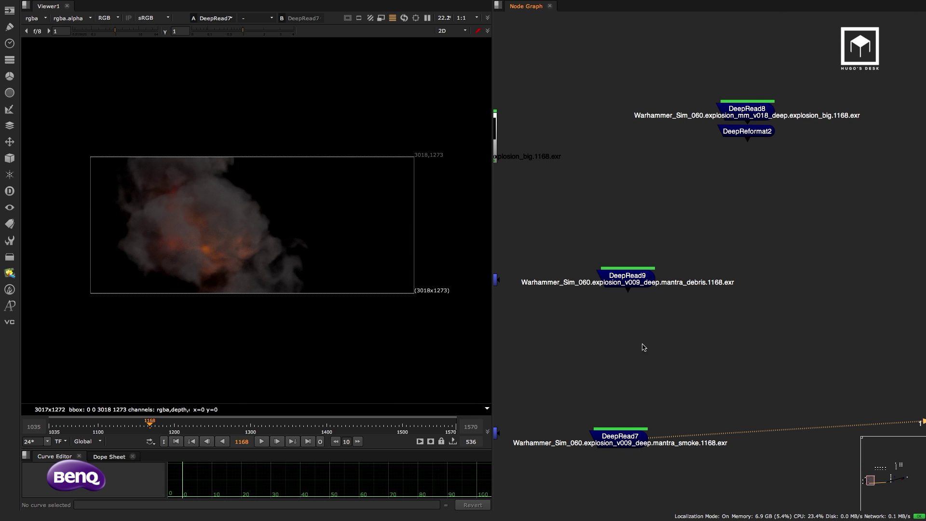
{"action": "middle_click_drag", "start_coordinate": [759, 122], "coordinate": [740, 187]}
{"action": "left_click_drag", "start_coordinate": [743, 176], "coordinate": [742, 167]}
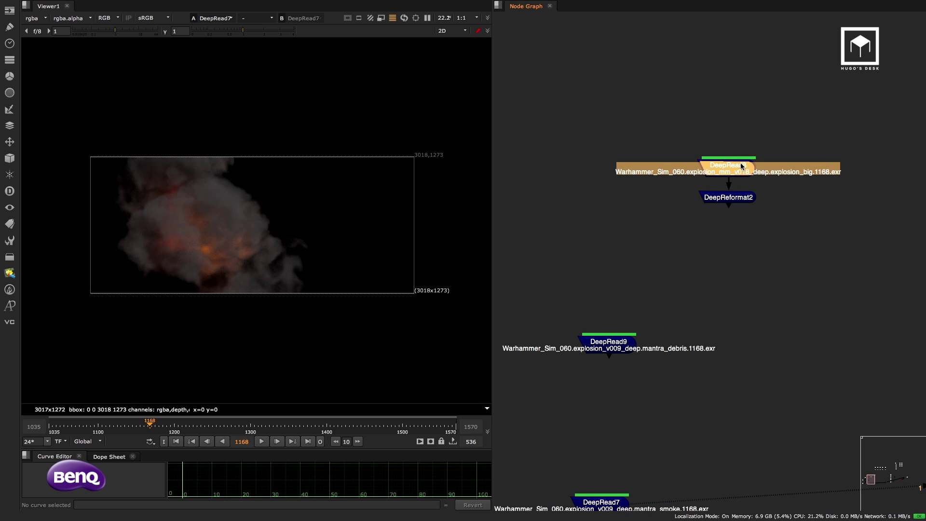
{"action": "key", "text": "1"}
{"action": "left_click", "coordinate": [721, 151]}
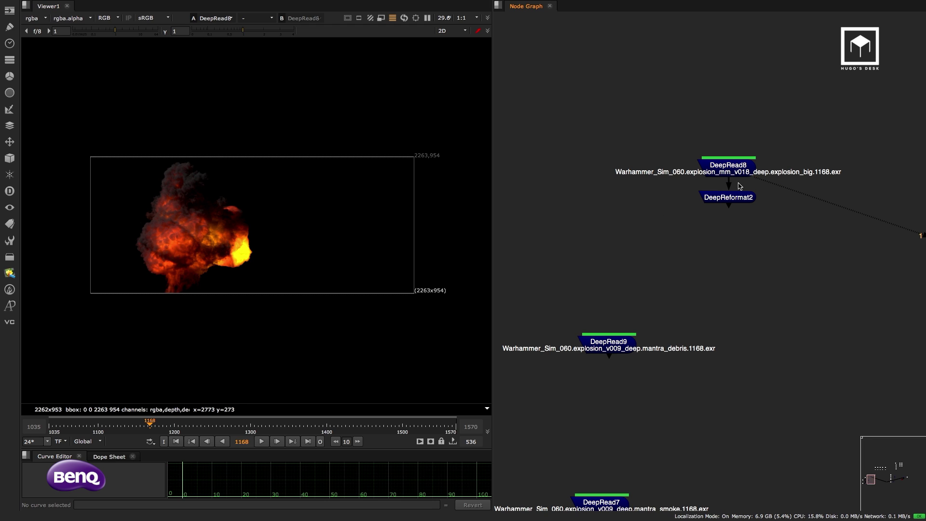
{"action": "left_click", "coordinate": [734, 200]}
Set DeepReformat2's output format to 3017x1272
{"action": "double_click", "coordinate": [740, 200]}
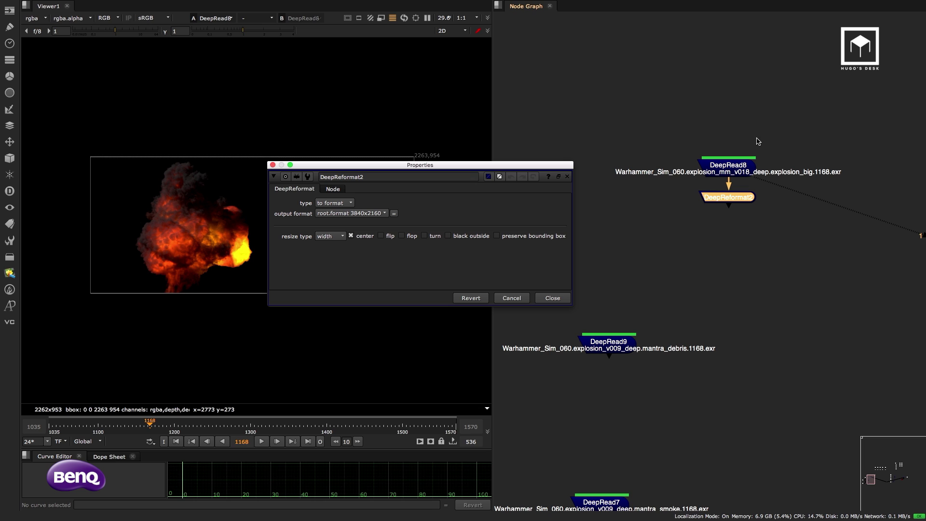
{"action": "left_click", "coordinate": [378, 216]}
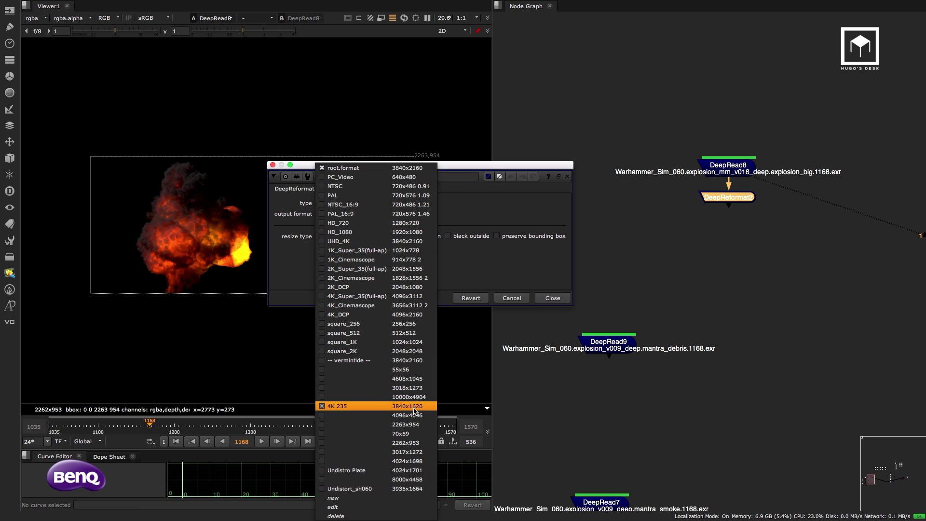
{"action": "left_click", "coordinate": [423, 452]}
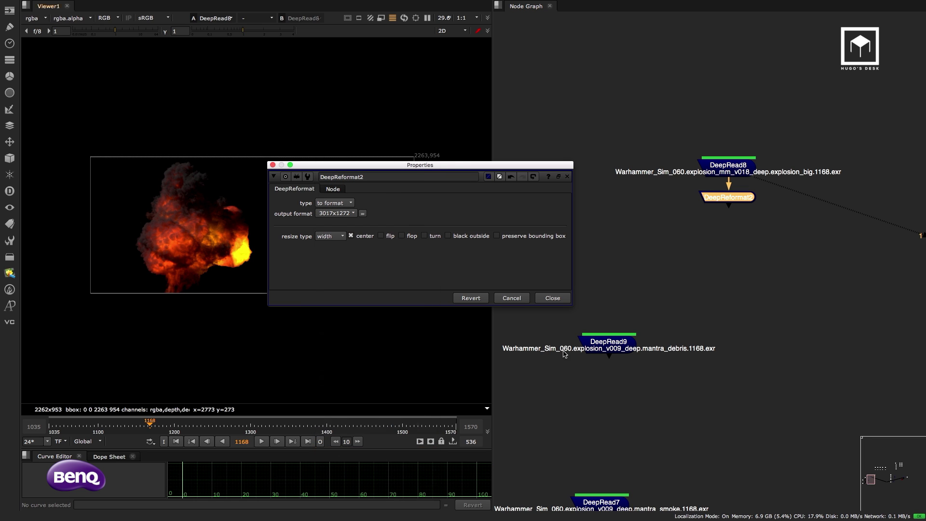
{"action": "left_click", "coordinate": [559, 299]}
Preview DeepRead9's debris pass, then select DeepReformat2 to view the reformatted fireball
{"action": "left_click", "coordinate": [610, 342]}
{"action": "key", "text": "1"}
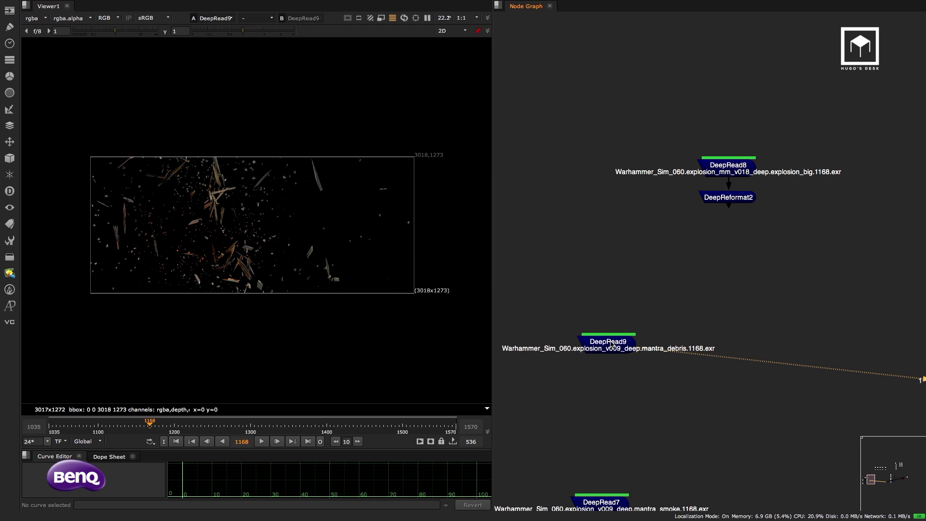
{"action": "double_click", "coordinate": [704, 197]}
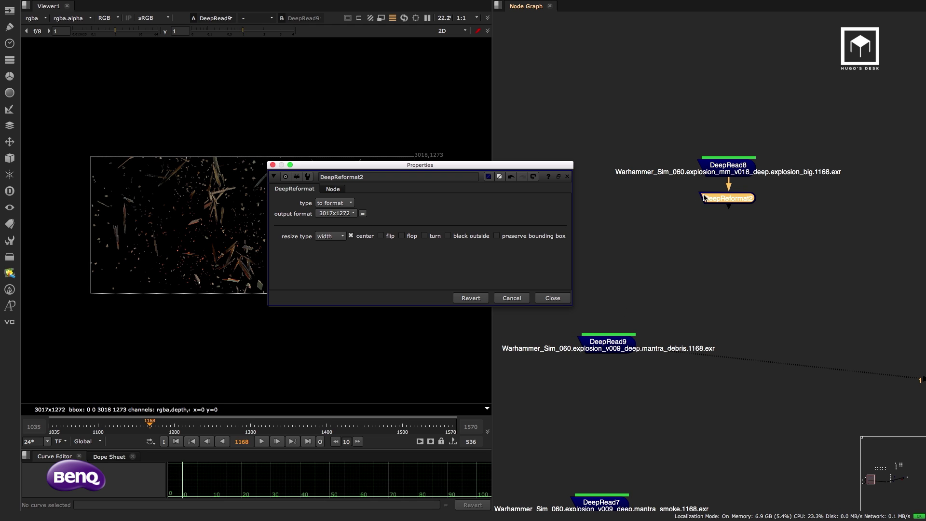
{"action": "left_click", "coordinate": [557, 298]}
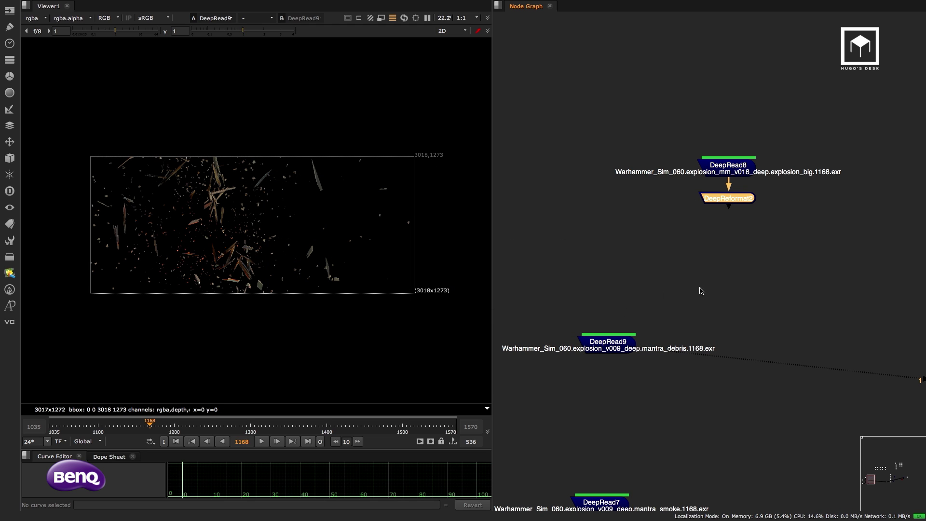
{"action": "left_click", "coordinate": [704, 297]}
{"action": "left_click", "coordinate": [730, 200]}
View the reformatted explosion and add a DeepMerge node after retrying a mistaken search
{"action": "key", "text": "1"}
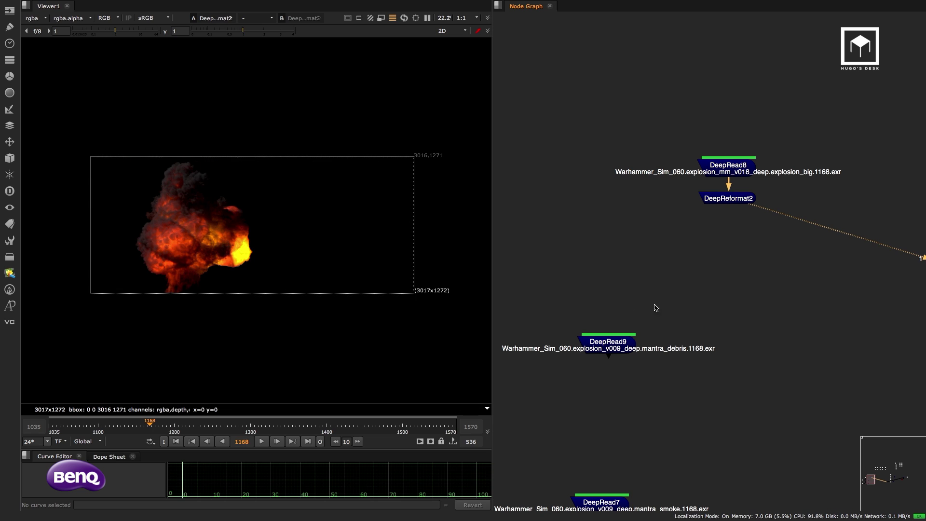
{"action": "middle_click_drag", "start_coordinate": [704, 329], "coordinate": [702, 271]}
{"action": "key", "text": "Tab"}
{"action": "type", "text": "depp"}
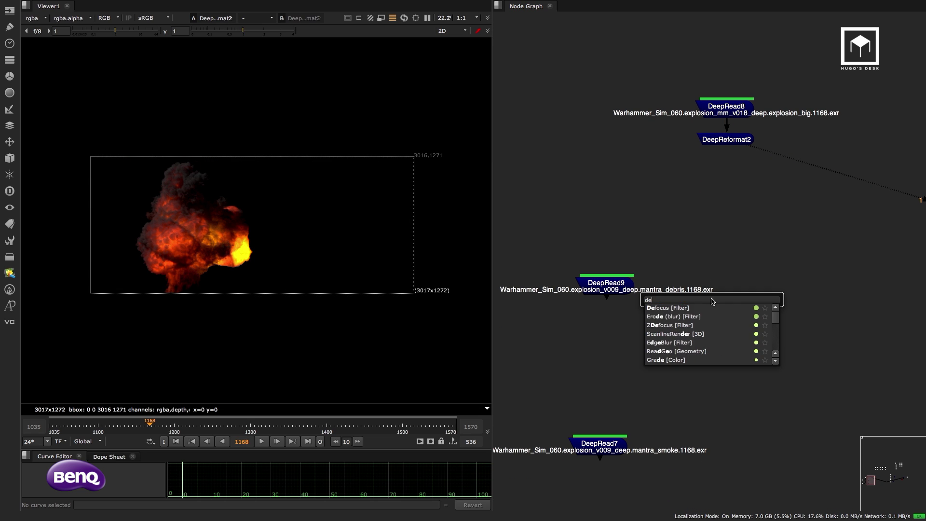
{"action": "key", "text": "Down"}
{"action": "key", "text": "Down"}
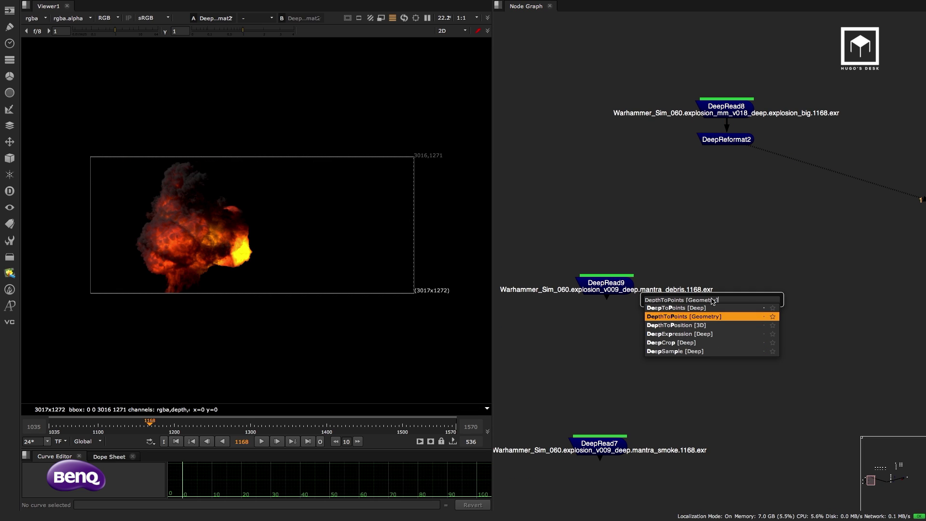
{"action": "key", "text": "BackSpace"}
{"action": "key", "text": "BackSpace"}
{"action": "key", "text": "BackSpace"}
{"action": "key", "text": "BackSpace"}
{"action": "key", "text": "BackSpace"}
{"action": "key", "text": "BackSpace"}
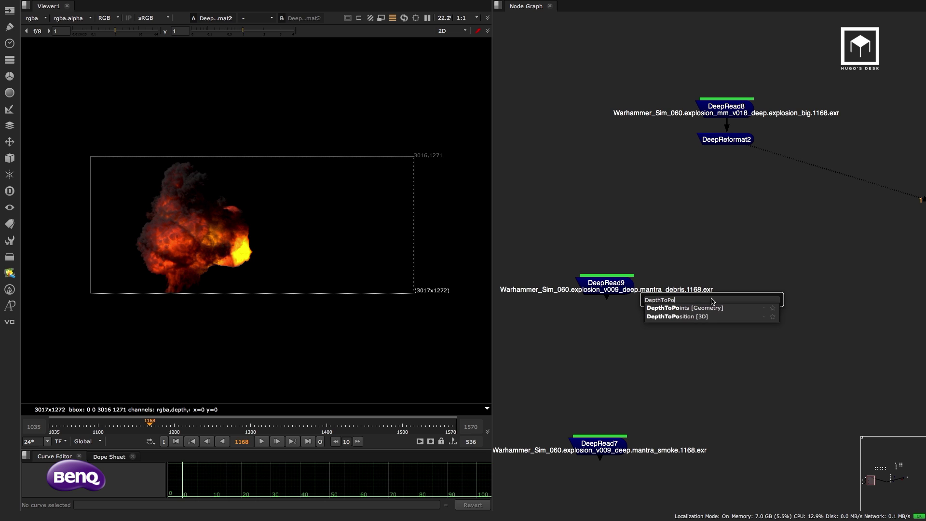
{"action": "key", "text": "Escape"}
{"action": "scroll", "coordinate": [695, 240], "scroll_direction": "down", "scroll_amount": 3}
{"action": "scroll", "coordinate": [761, 219], "scroll_direction": "up", "scroll_amount": 5}
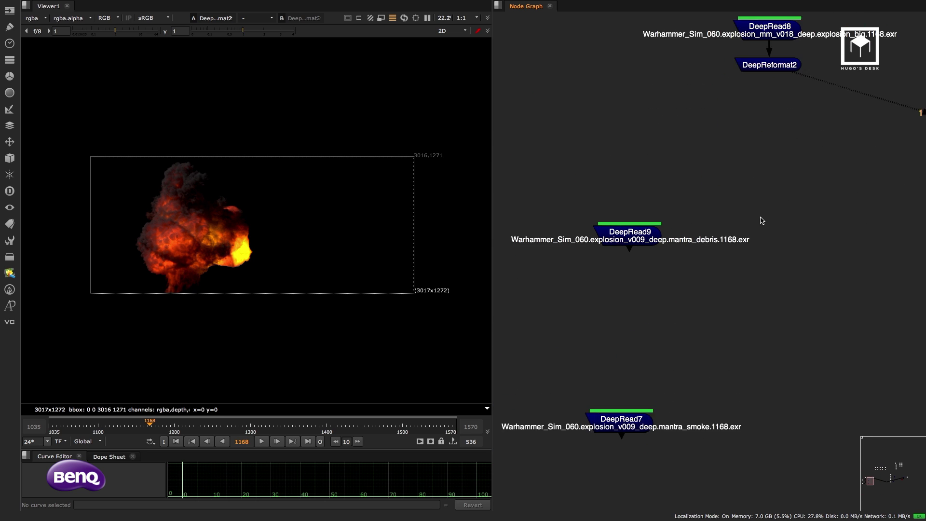
{"action": "key", "text": "Tab"}
{"action": "type", "text": "deep"}
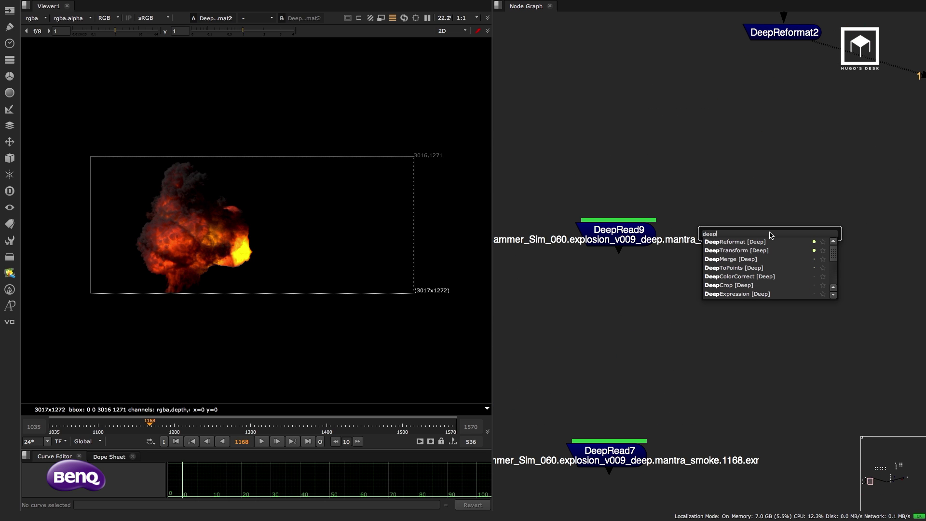
{"action": "key", "text": "Down"}
{"action": "key", "text": "Down"}
{"action": "key", "text": "Return"}
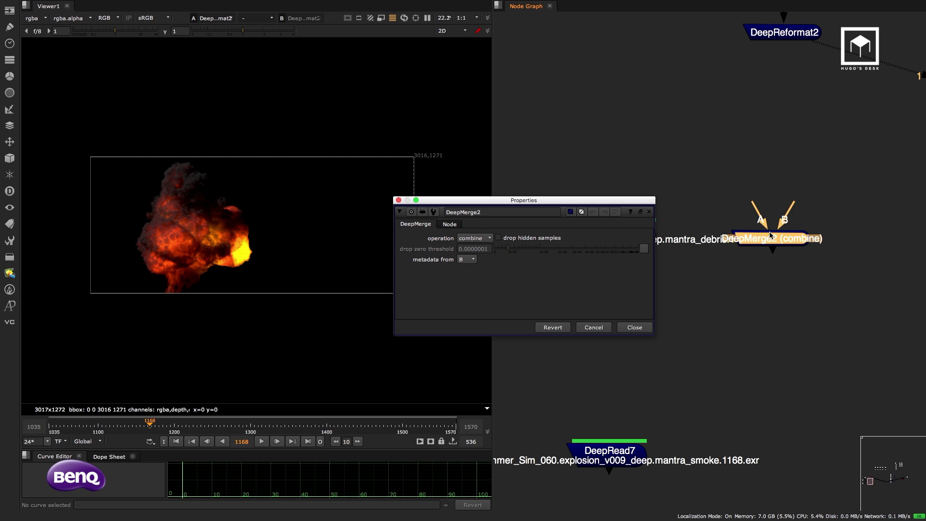
Wire DeepMerge2's B input to DeepReformat2 and its A input to the debris DeepRead9
{"action": "left_click", "coordinate": [647, 325]}
{"action": "scroll", "coordinate": [695, 284], "scroll_direction": "down", "scroll_amount": 4}
{"action": "middle_click_drag", "start_coordinate": [787, 259], "coordinate": [731, 268]}
{"action": "left_click_drag", "start_coordinate": [705, 259], "coordinate": [704, 131]}
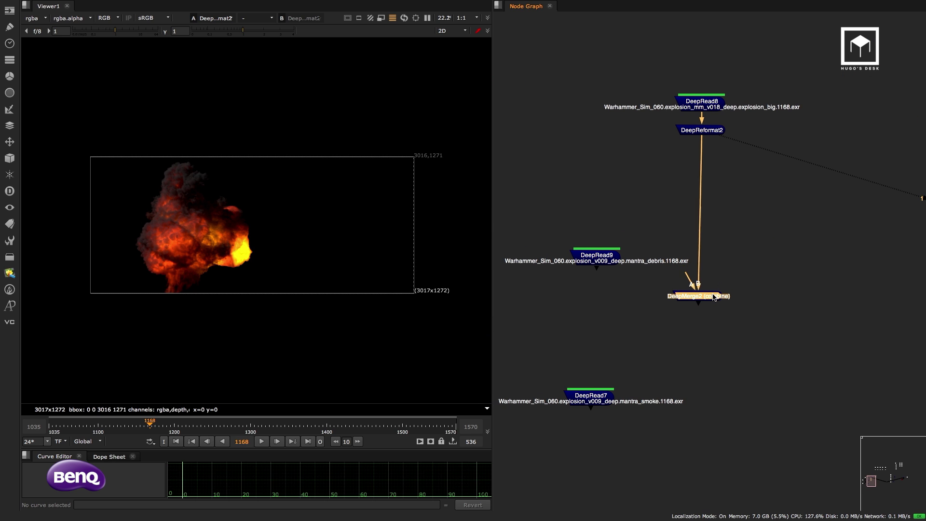
{"action": "scroll", "coordinate": [713, 284], "scroll_direction": "up", "scroll_amount": 3}
{"action": "left_click_drag", "start_coordinate": [685, 264], "coordinate": [527, 252]}
{"action": "scroll", "coordinate": [689, 206], "scroll_direction": "down", "scroll_amount": 1}
{"action": "scroll", "coordinate": [688, 206], "scroll_direction": "down", "scroll_amount": 2}
{"action": "middle_click_drag", "start_coordinate": [688, 205], "coordinate": [691, 149]}
{"action": "mouse_move", "coordinate": [704, 201]}
{"action": "left_mouse_down"}
{"action": "mouse_move", "coordinate": [704, 152]}
{"action": "mouse_move", "coordinate": [703, 197]}
{"action": "left_mouse_up"}
Paste DeepMerge3 below, wire B to DeepMerge2 and A to smoke DeepRead7, and view it
{"action": "left_click", "coordinate": [732, 300]}
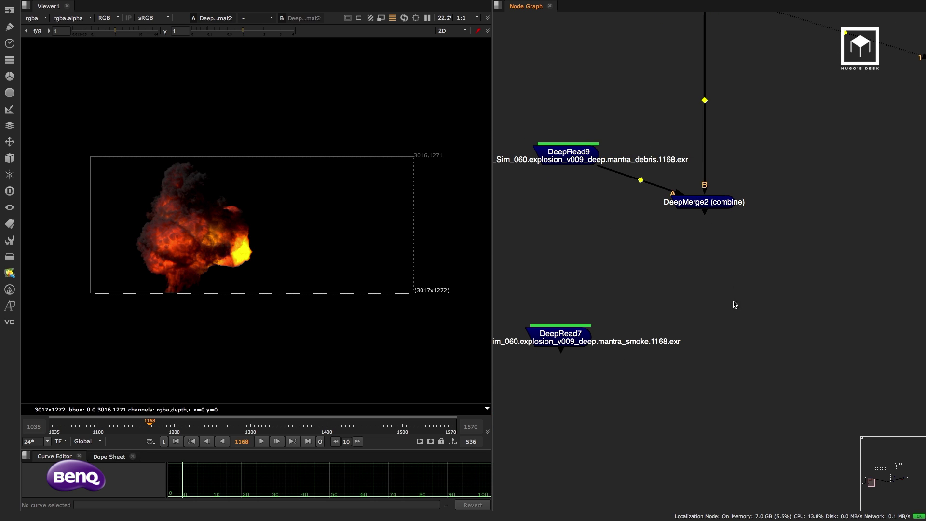
{"action": "key", "text": "ctrl+v"}
{"action": "left_click_drag", "start_coordinate": [730, 284], "coordinate": [708, 199]}
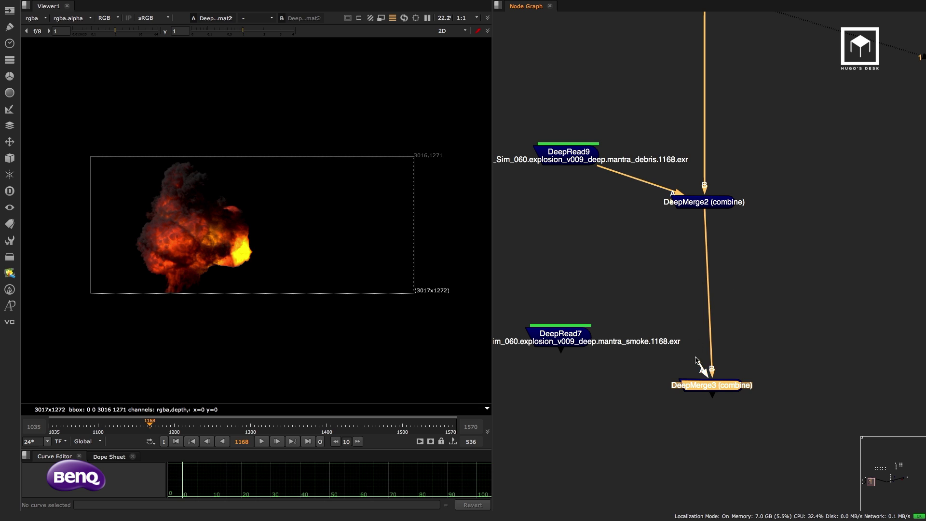
{"action": "left_click_drag", "start_coordinate": [696, 360], "coordinate": [561, 338]}
{"action": "left_click_drag", "start_coordinate": [725, 387], "coordinate": [717, 404]}
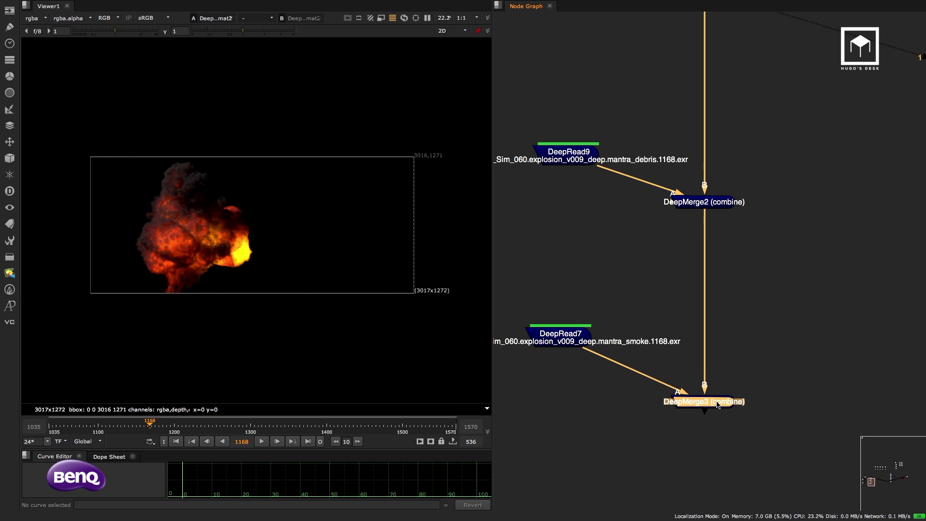
{"action": "key", "text": "1"}
{"action": "left_click", "coordinate": [729, 373]}
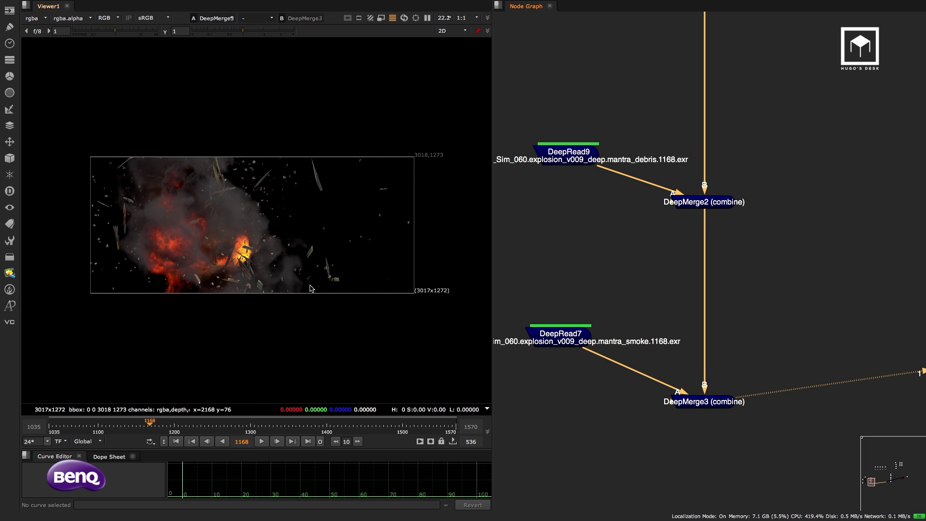
Compare the flat Merge3 comp against the DeepMerge3 result in the viewer
{"action": "scroll", "coordinate": [255, 281], "scroll_direction": "up", "scroll_amount": 5}
{"action": "middle_click_drag", "start_coordinate": [254, 282], "coordinate": [271, 328]}
{"action": "scroll", "coordinate": [633, 256], "scroll_direction": "down", "scroll_amount": 5}
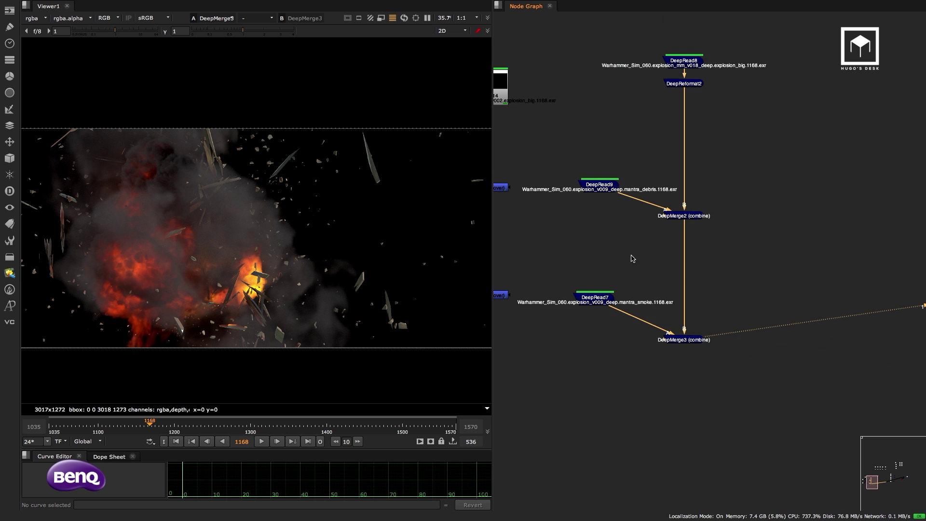
{"action": "middle_click_drag", "start_coordinate": [639, 241], "coordinate": [771, 233]}
{"action": "left_click", "coordinate": [626, 289]}
{"action": "key", "text": "1"}
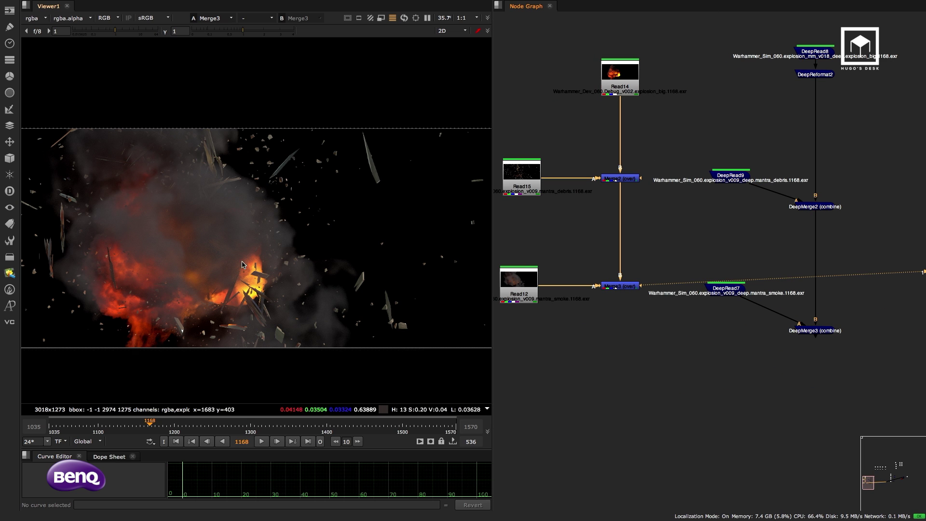
{"action": "scroll", "coordinate": [202, 250], "scroll_direction": "up", "scroll_amount": 1}
{"action": "left_click", "coordinate": [819, 331]}
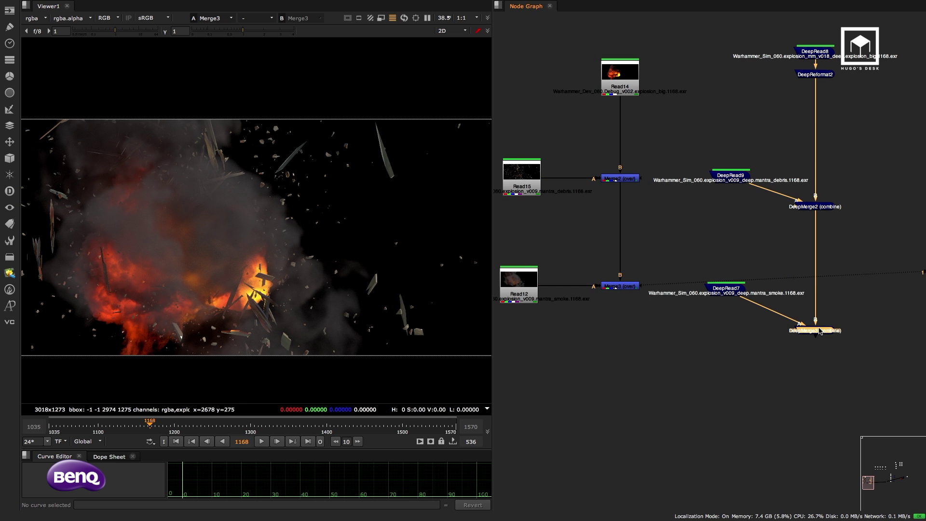
{"action": "key", "text": "1"}
{"action": "scroll", "coordinate": [191, 245], "scroll_direction": "up", "scroll_amount": 5}
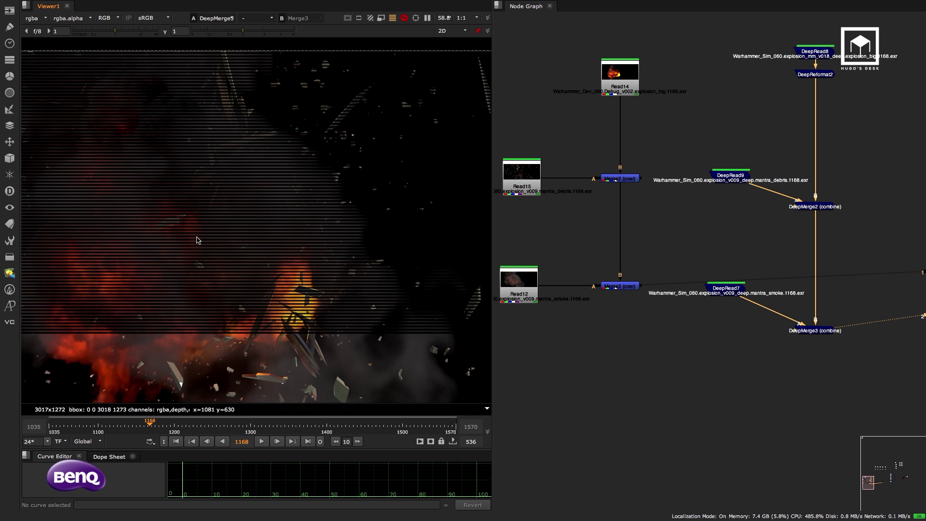
{"action": "middle_click_drag", "start_coordinate": [197, 240], "coordinate": [271, 238]}
{"action": "key", "text": "1"}
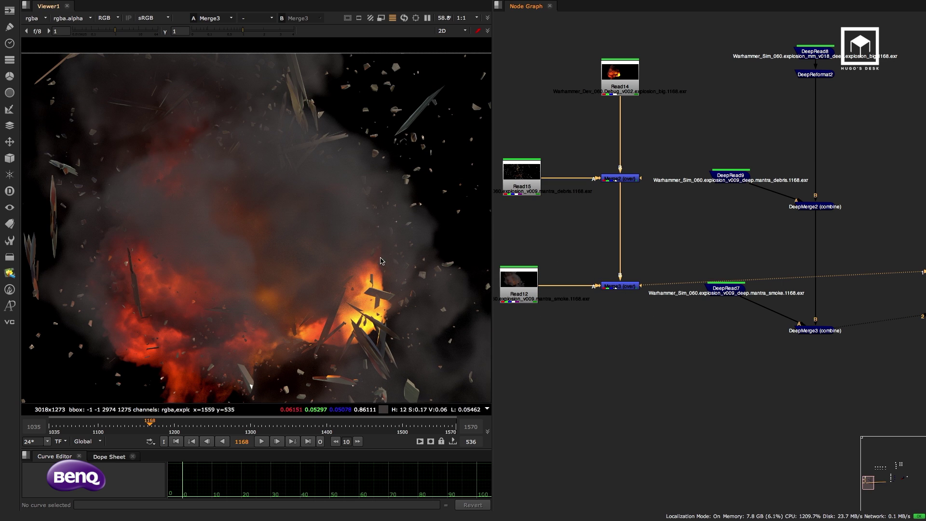
Compare Merge2 against DeepMerge2, putting DeepMerge2 on viewer input 2
{"action": "left_click", "coordinate": [613, 178]}
{"action": "key", "text": "1"}
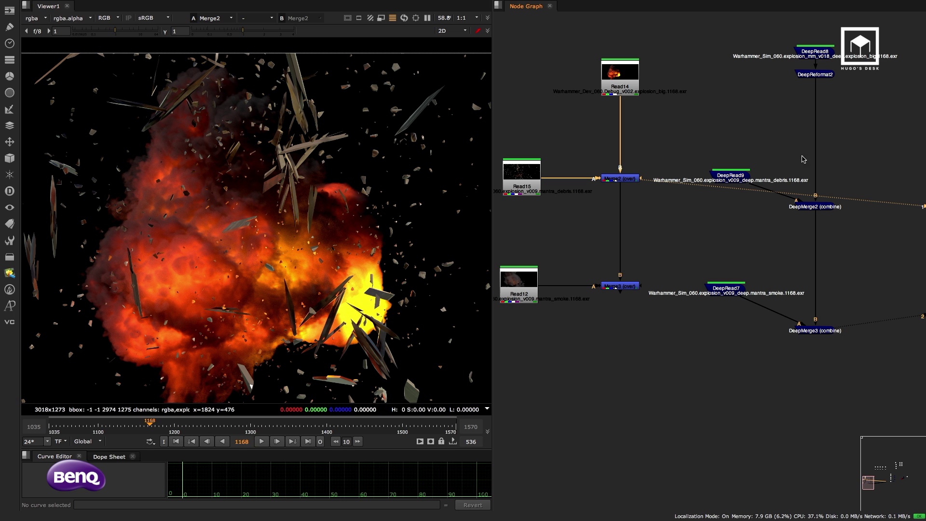
{"action": "left_click", "coordinate": [820, 207]}
{"action": "key", "text": "1"}
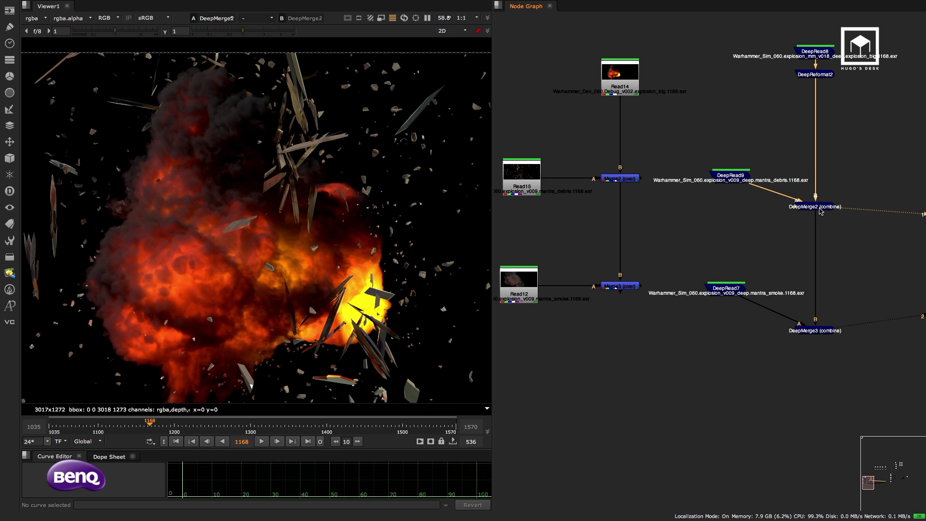
{"action": "left_click", "coordinate": [633, 182]}
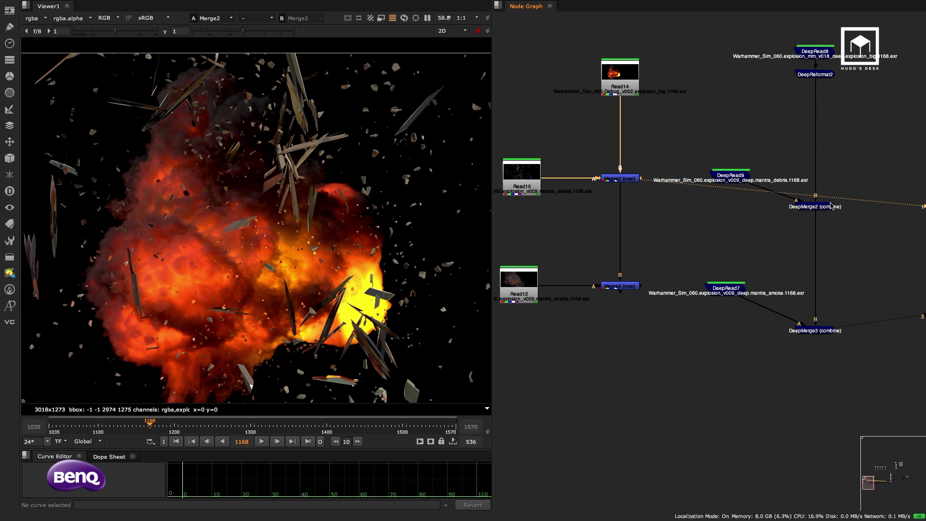
{"action": "key", "text": "1"}
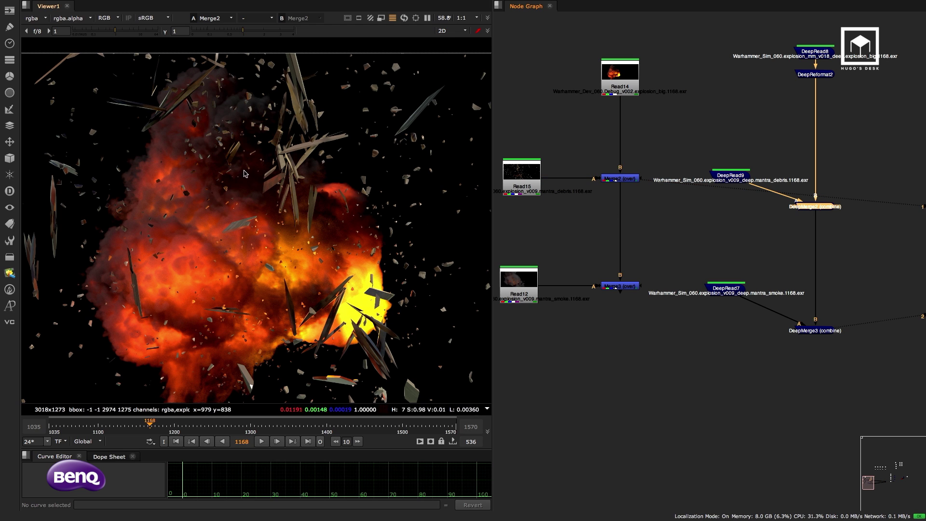
{"action": "scroll", "coordinate": [246, 191], "scroll_direction": "up", "scroll_amount": 3}
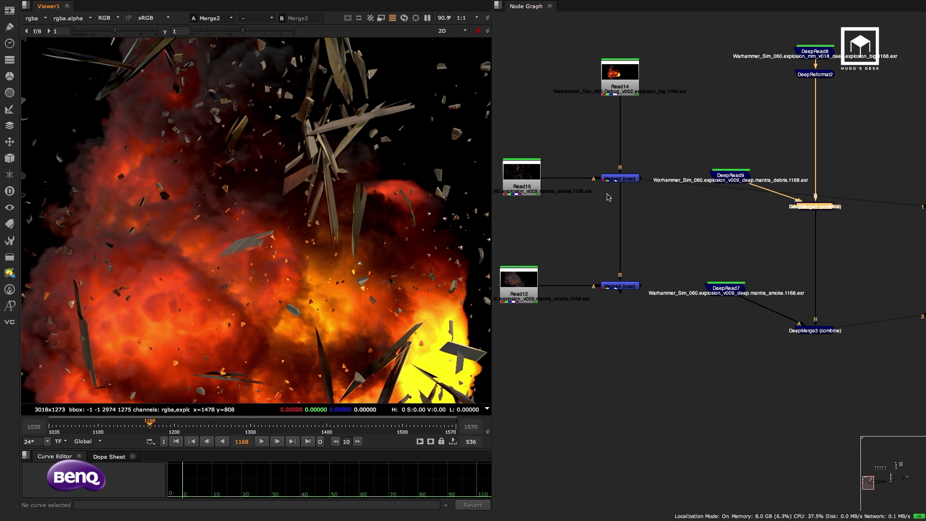
{"action": "left_click", "coordinate": [815, 206]}
{"action": "key", "text": "2"}
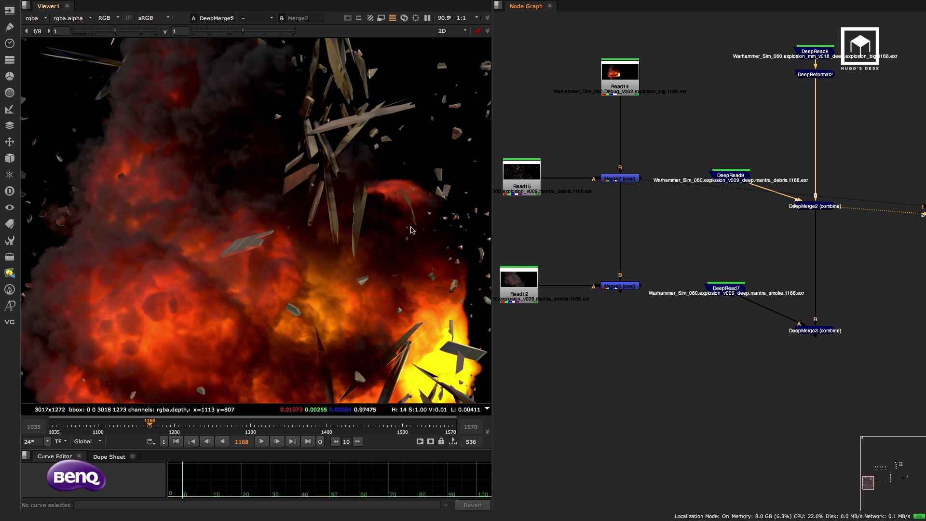
View the Read12 smoke plate, then Merge3 and DeepMerge3 in turn
{"action": "key", "text": "1"}
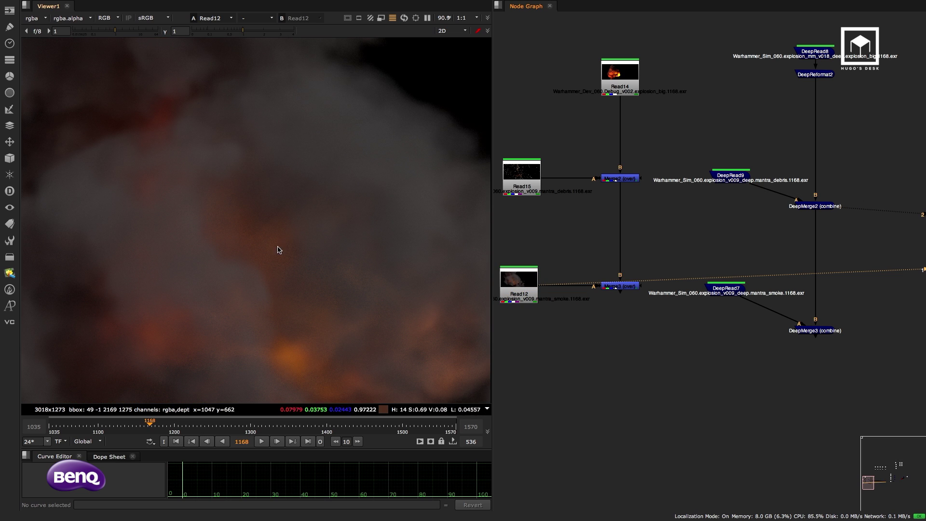
{"action": "left_click", "coordinate": [636, 285]}
{"action": "key", "text": "1"}
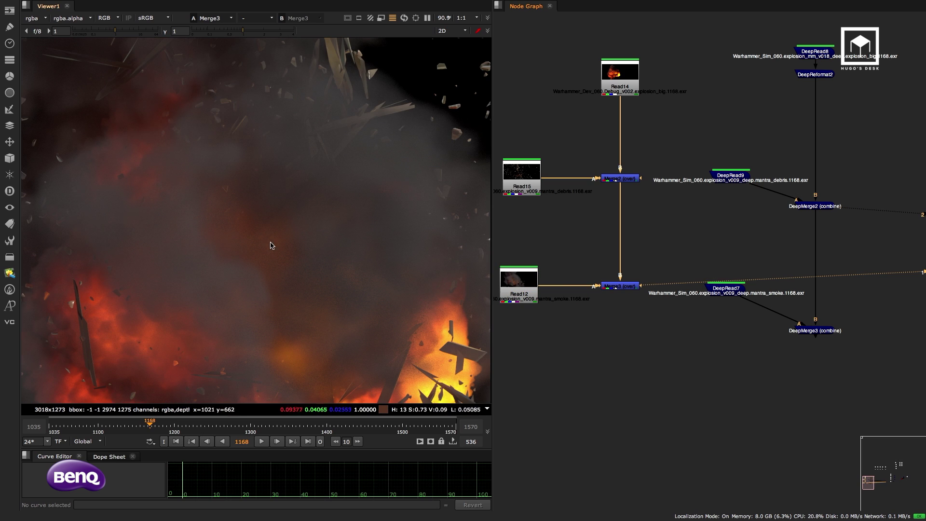
{"action": "left_click", "coordinate": [809, 331]}
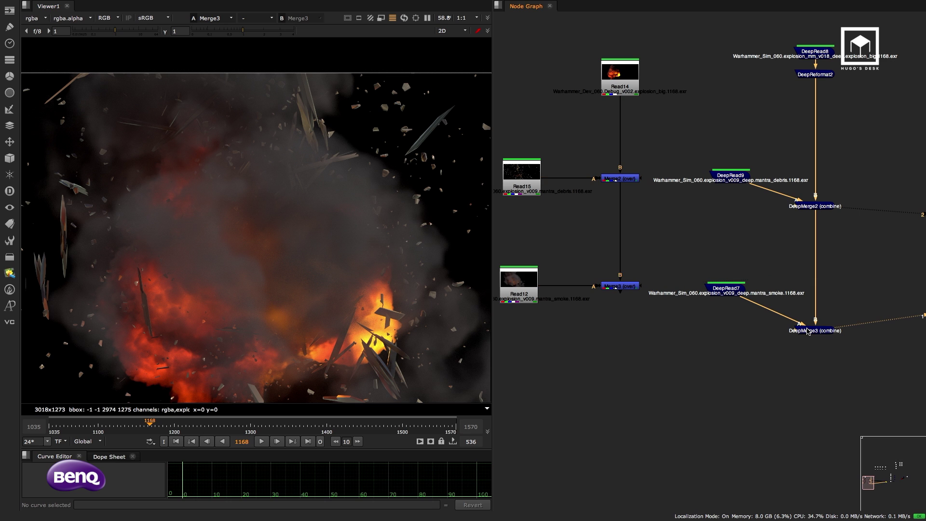
{"action": "key", "text": "1"}
Show Merge3 on input 1 and DeepMerge3 on input 2, zoom to check, then deselect
{"action": "middle_click_drag", "start_coordinate": [288, 248], "coordinate": [329, 248], "text": "alt"}
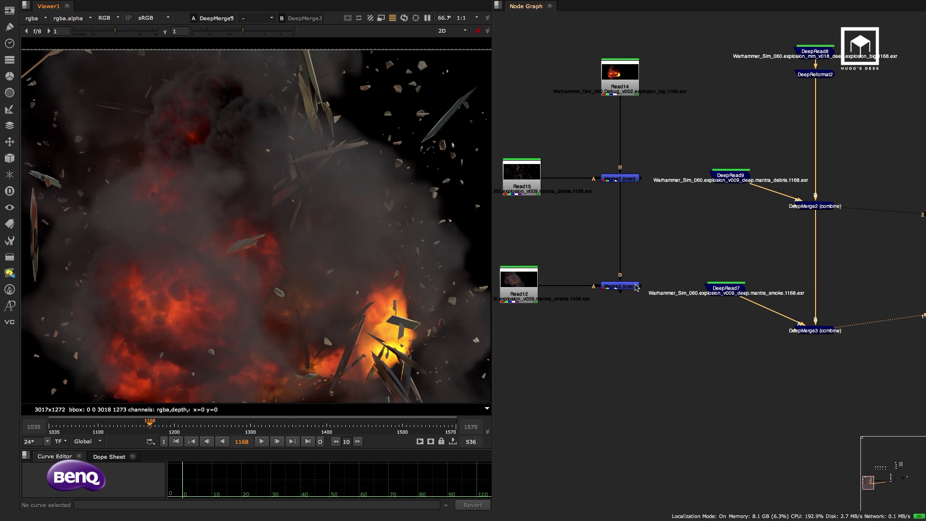
{"action": "left_click", "coordinate": [635, 286]}
{"action": "key", "text": "1"}
{"action": "left_click", "coordinate": [818, 332]}
{"action": "key", "text": "2"}
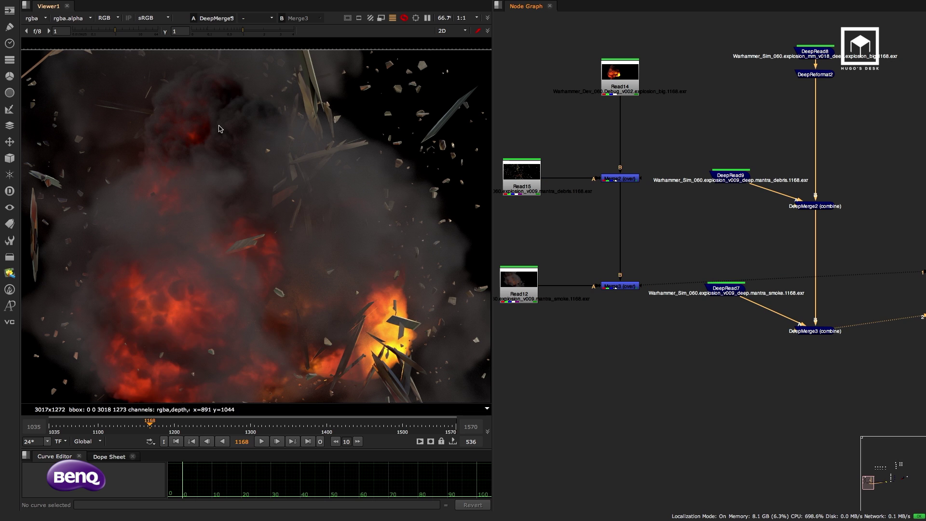
{"action": "scroll", "coordinate": [231, 124], "scroll_direction": "up", "scroll_amount": 2}
{"action": "scroll", "coordinate": [215, 180], "scroll_direction": "down", "scroll_amount": 3}
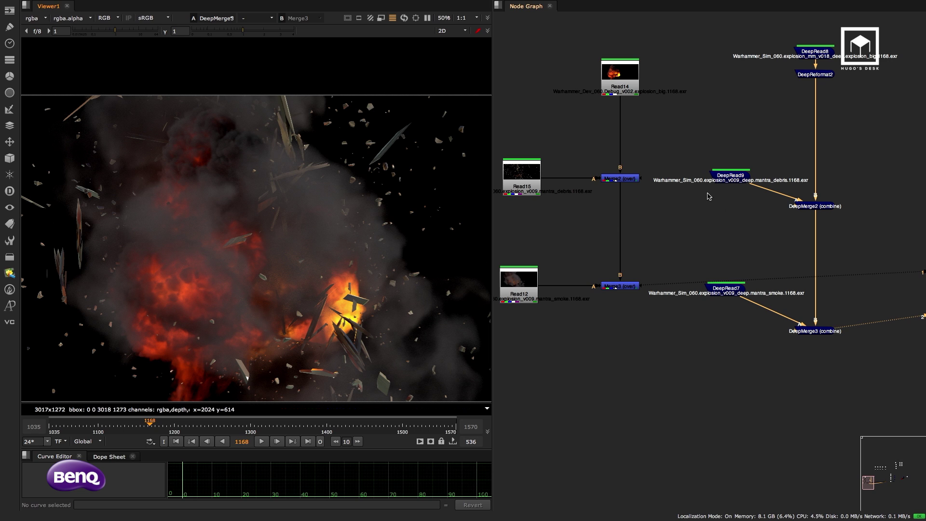
{"action": "left_click", "coordinate": [723, 210]}
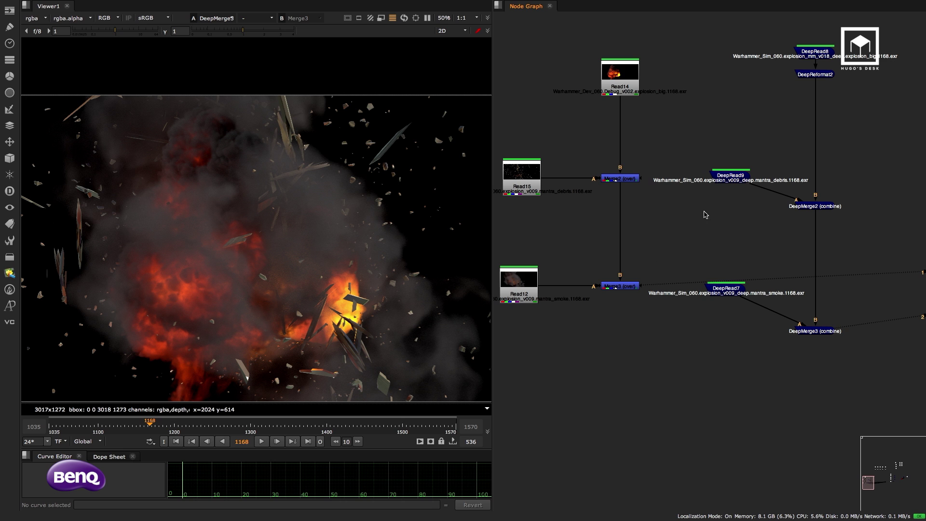
Find the example node rows and delete PositionToPoints1 and DeepToPoints1
{"action": "scroll", "coordinate": [713, 215], "scroll_direction": "down", "scroll_amount": 6}
{"action": "middle_click_drag", "start_coordinate": [742, 217], "coordinate": [569, 269]}
{"action": "middle_click_drag", "start_coordinate": [773, 227], "coordinate": [629, 250]}
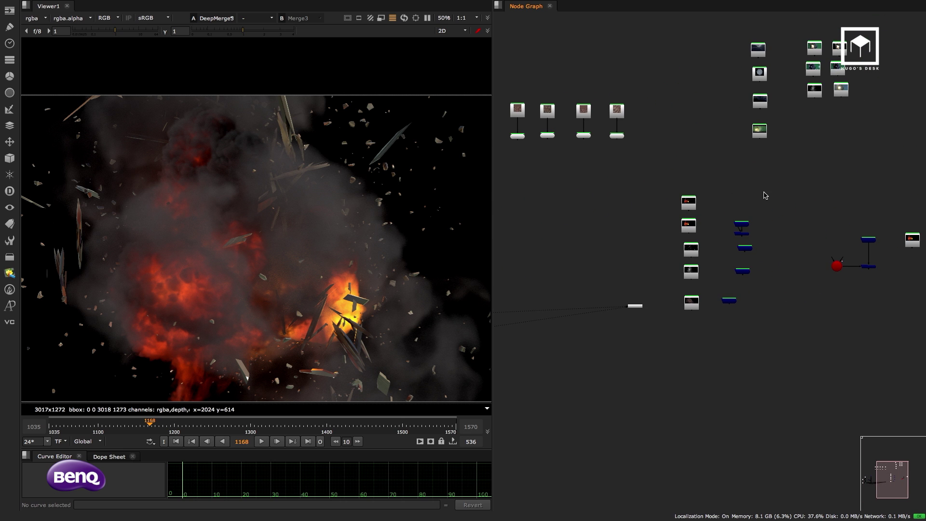
{"action": "middle_click_drag", "start_coordinate": [765, 197], "coordinate": [582, 215]}
{"action": "middle_click_drag", "start_coordinate": [811, 138], "coordinate": [650, 224]}
{"action": "scroll", "coordinate": [614, 226], "scroll_direction": "down", "scroll_amount": 2}
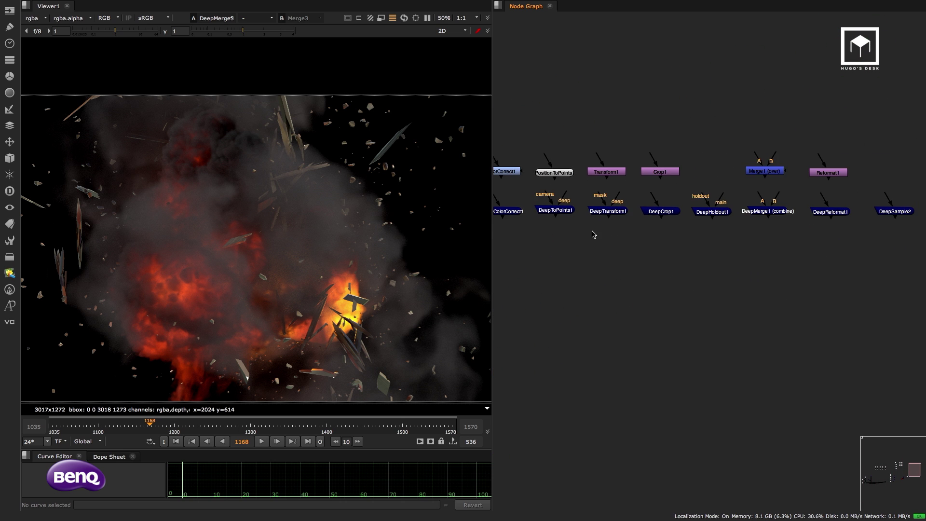
{"action": "middle_click_drag", "start_coordinate": [574, 217], "coordinate": [660, 254]}
{"action": "scroll", "coordinate": [651, 250], "scroll_direction": "up", "scroll_amount": 2}
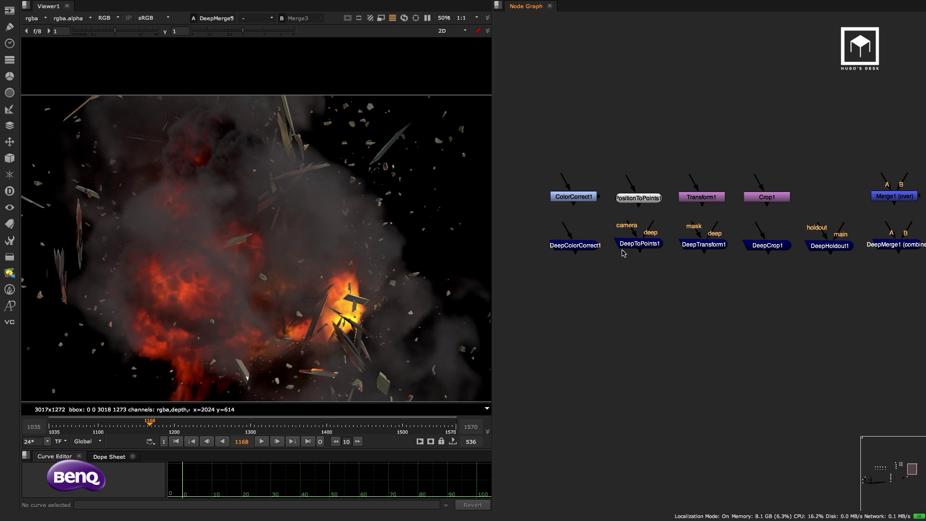
{"action": "scroll", "coordinate": [622, 254], "scroll_direction": "up", "scroll_amount": 2}
{"action": "left_click_drag", "start_coordinate": [694, 129], "coordinate": [607, 285]}
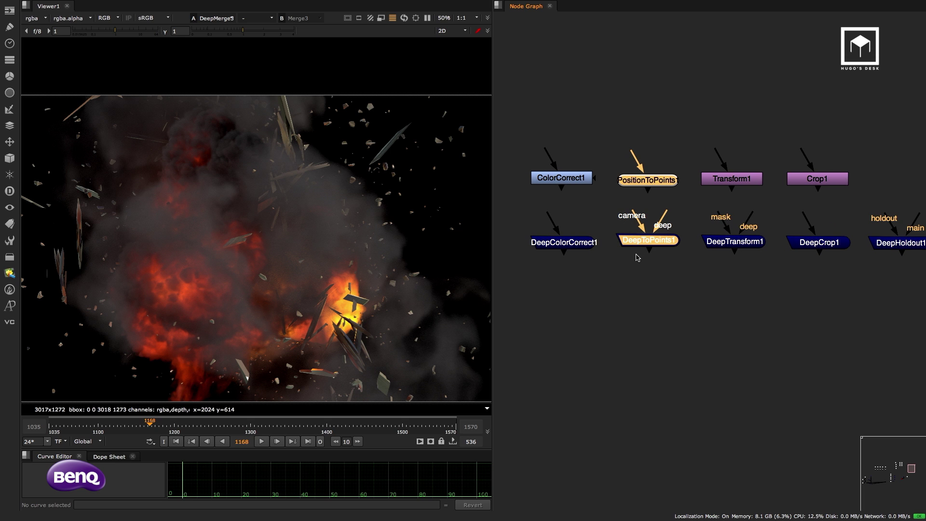
{"action": "key", "text": "Delete"}
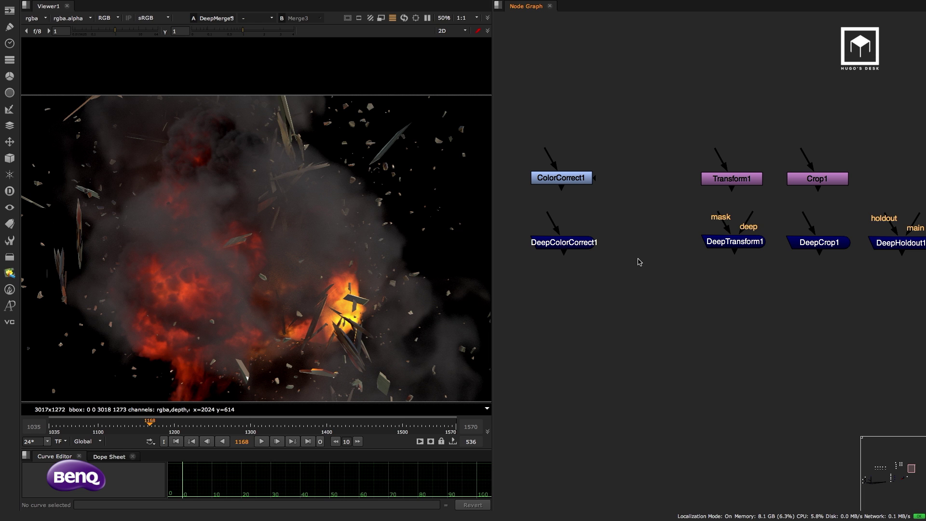
Delete the Reformat1/DeepReformat1 and Merge1/DeepMerge1 pairs
{"action": "scroll", "coordinate": [732, 265], "scroll_direction": "right", "scroll_amount": 15}
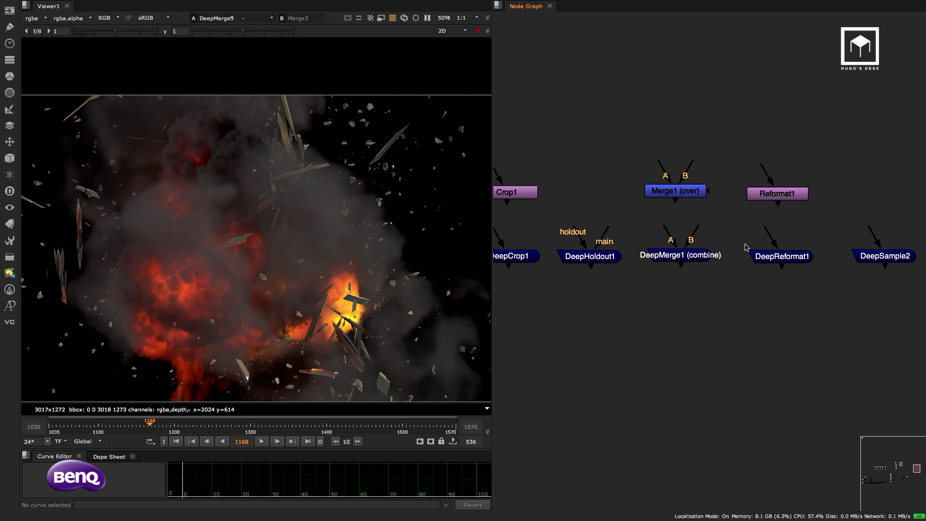
{"action": "scroll", "coordinate": [741, 245], "scroll_direction": "right", "scroll_amount": 5}
{"action": "left_click_drag", "start_coordinate": [747, 153], "coordinate": [641, 308]}
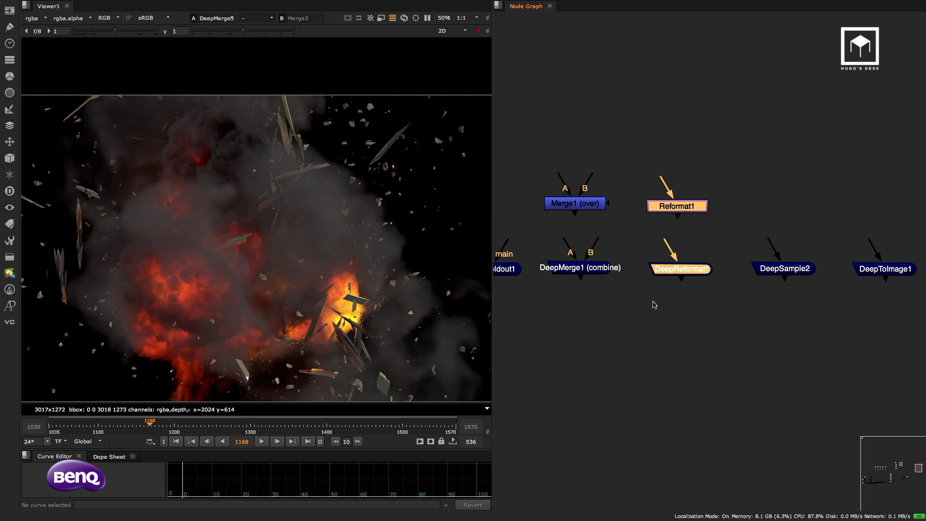
{"action": "key", "text": "Delete"}
{"action": "scroll", "coordinate": [769, 227], "scroll_direction": "left", "scroll_amount": 5}
{"action": "left_click_drag", "start_coordinate": [770, 127], "coordinate": [632, 295]}
{"action": "key", "text": "Delete"}
Navigate to DeepSample2, DeepToImage1 and DeepRecolor1 and select DeepSample2
{"action": "scroll", "coordinate": [766, 236], "scroll_direction": "down", "scroll_amount": 3}
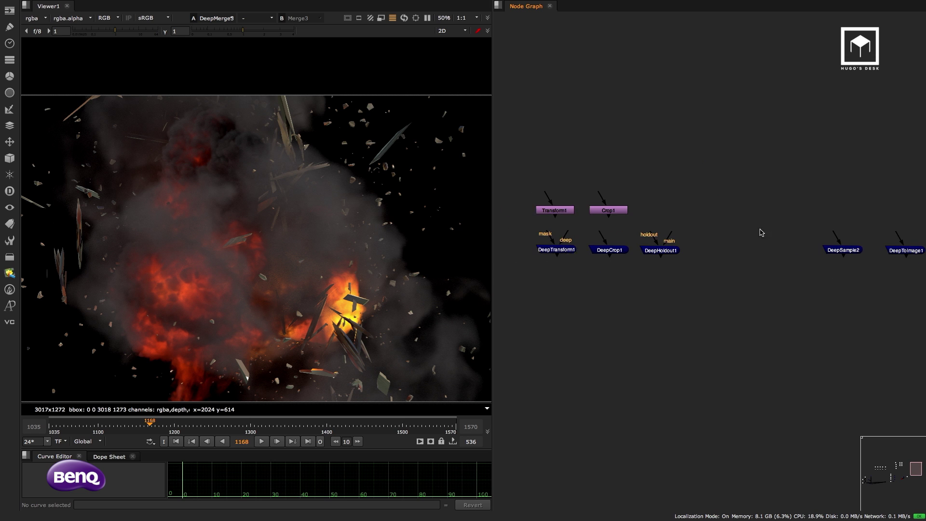
{"action": "middle_click_drag", "start_coordinate": [880, 232], "coordinate": [665, 239]}
{"action": "scroll", "coordinate": [649, 261], "scroll_direction": "up", "scroll_amount": 3}
{"action": "left_click", "coordinate": [630, 260]}
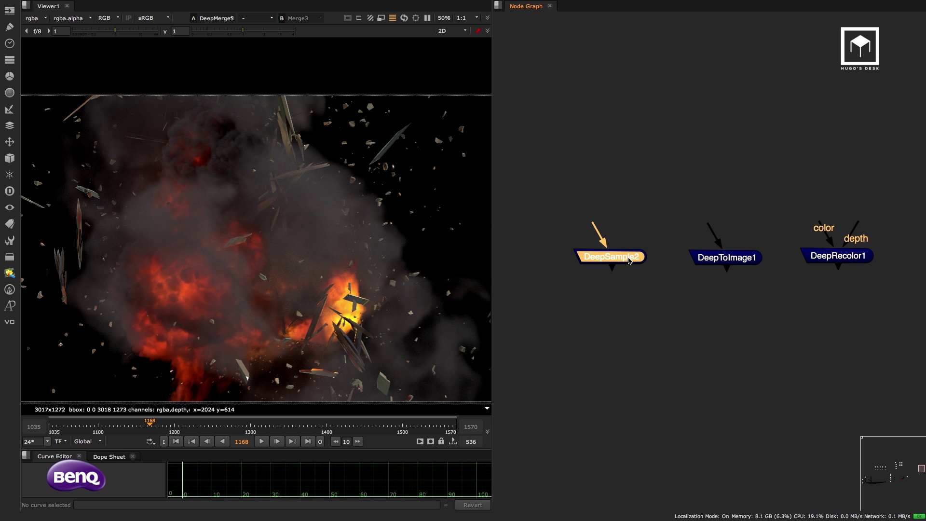
{"action": "scroll", "coordinate": [680, 222], "scroll_direction": "down", "scroll_amount": 6}
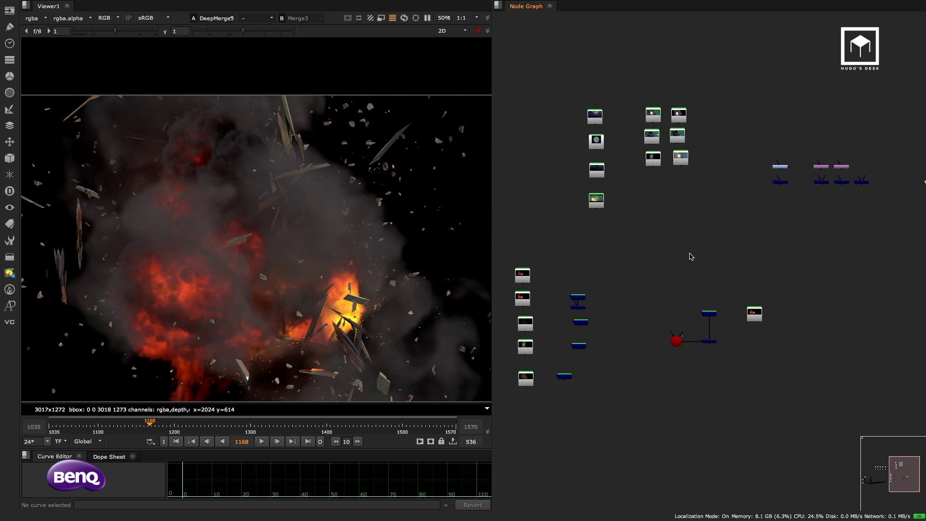
{"action": "scroll", "coordinate": [699, 273], "scroll_direction": "up", "scroll_amount": 4}
{"action": "scroll", "coordinate": [692, 262], "scroll_direction": "down", "scroll_amount": 3}
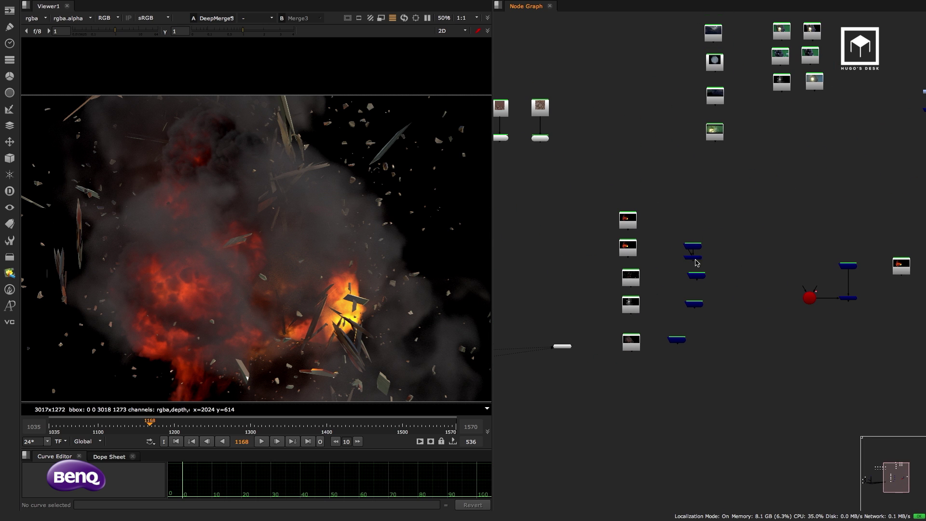
{"action": "scroll", "coordinate": [697, 263], "scroll_direction": "up", "scroll_amount": 6}
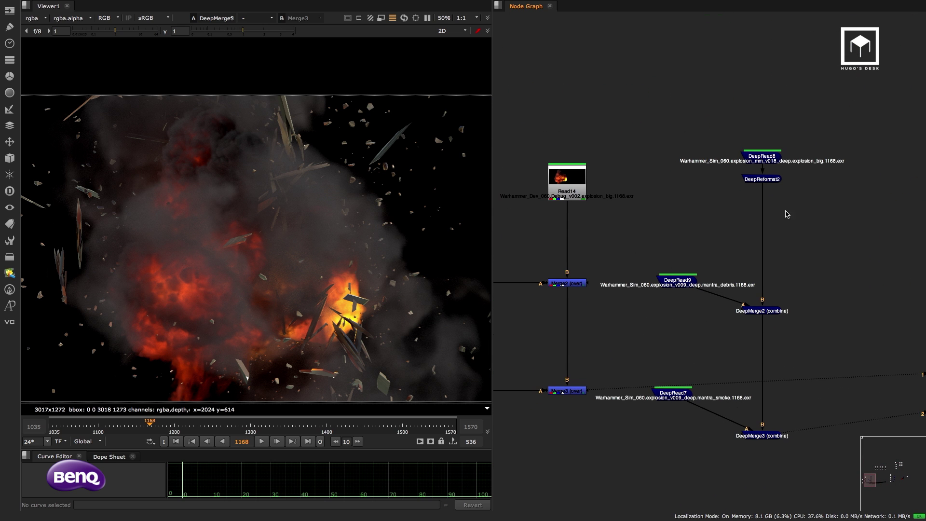
Add a DeepSample1 node and view the flat Read14 explosion
{"action": "key", "text": "ctrl+d"}
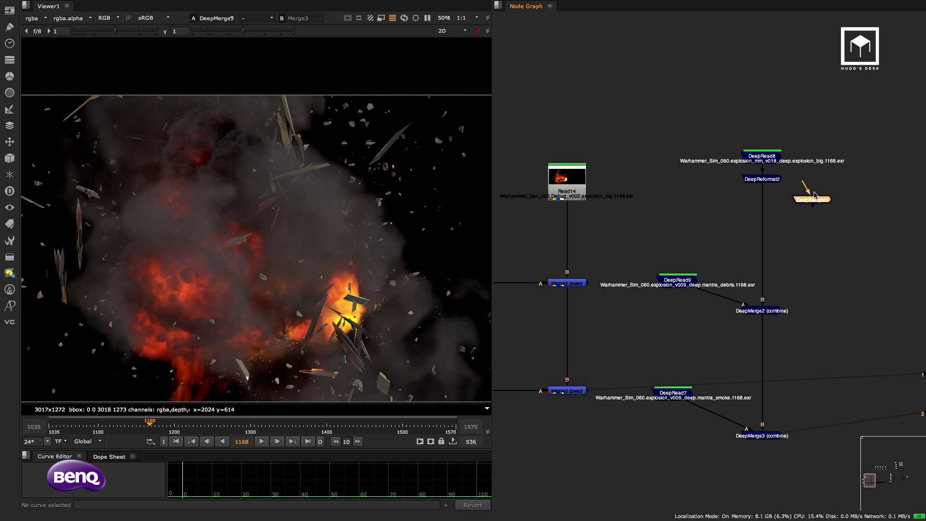
{"action": "left_click_drag", "start_coordinate": [814, 200], "coordinate": [823, 212]}
{"action": "left_click", "coordinate": [560, 188]}
{"action": "key", "text": "1"}
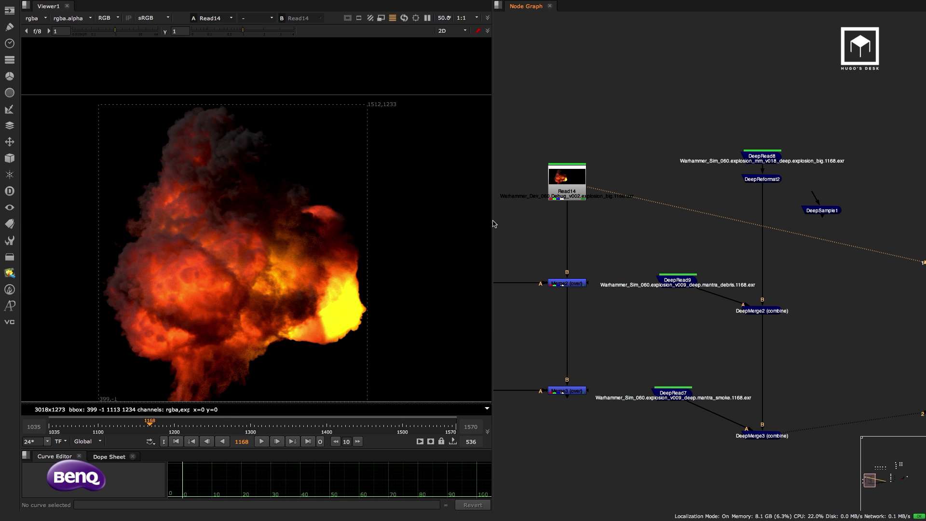
{"action": "middle_click_drag", "start_coordinate": [603, 182], "coordinate": [665, 154]}
{"action": "scroll", "coordinate": [631, 161], "scroll_direction": "up", "scroll_amount": 2}
{"action": "left_click", "coordinate": [631, 159]}
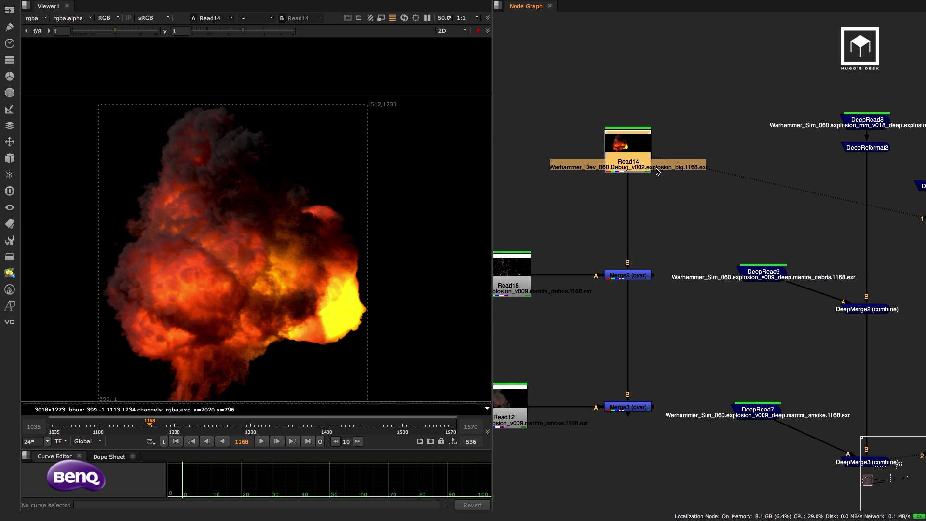
Add ColorCorrect2 after Read14, try gamma 1.26 and gain 1.4, then reset both to 1
{"action": "key", "text": "c"}
{"action": "left_click_drag", "start_coordinate": [529, 62], "coordinate": [725, 114]}
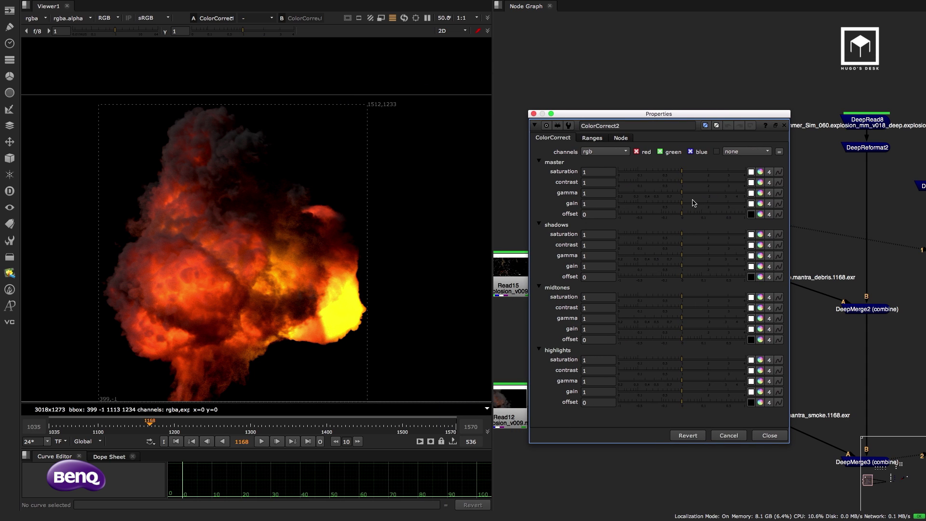
{"action": "mouse_move", "coordinate": [682, 193]}
{"action": "left_mouse_down"}
{"action": "mouse_move", "coordinate": [694, 196]}
{"action": "mouse_move", "coordinate": [680, 209]}
{"action": "mouse_move", "coordinate": [692, 205]}
{"action": "left_mouse_up"}
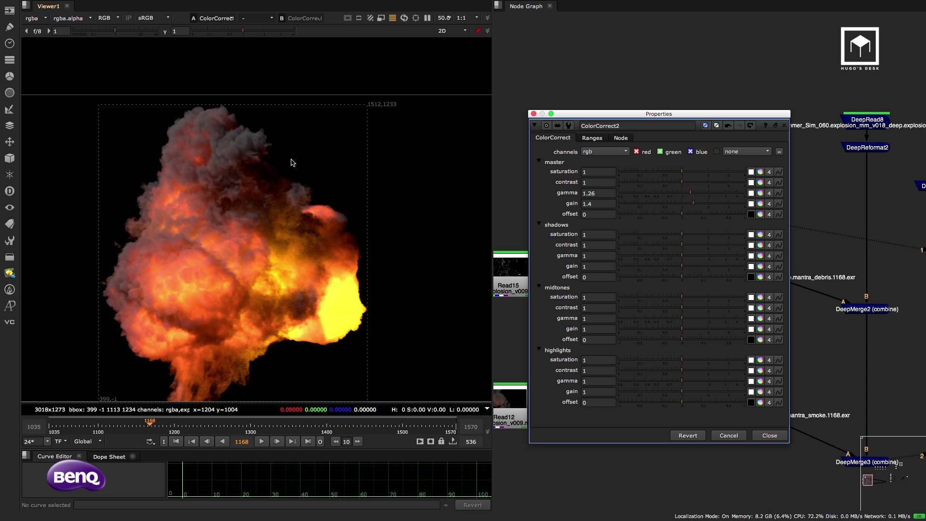
{"action": "left_click", "coordinate": [594, 138]}
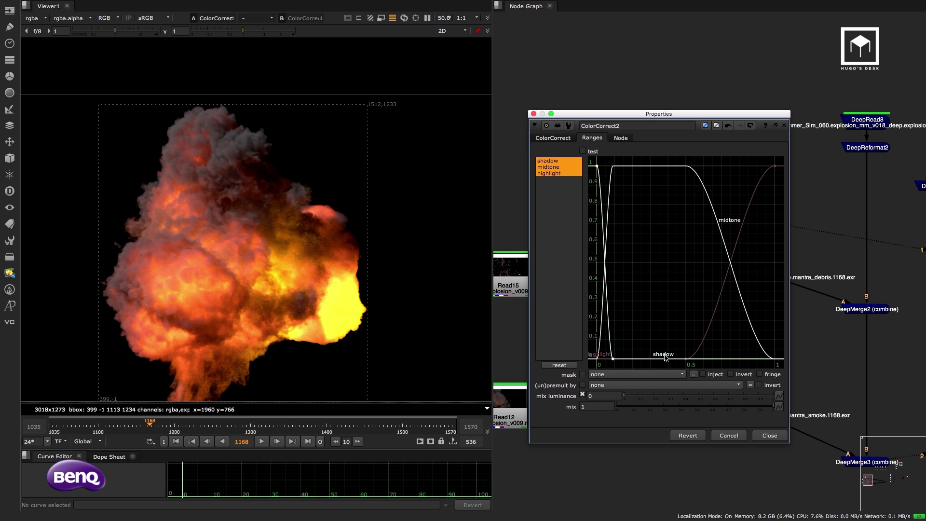
{"action": "left_click", "coordinate": [553, 138]}
{"action": "left_click", "coordinate": [728, 127]}
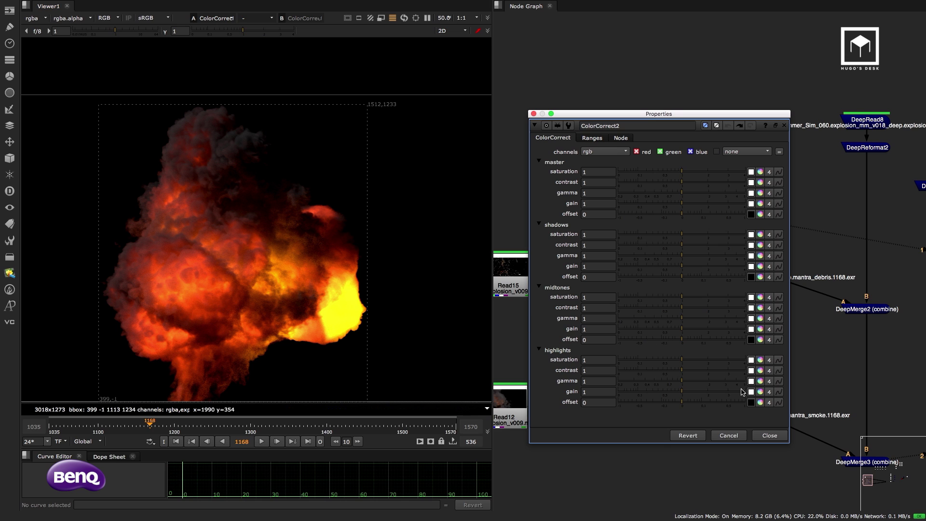
{"action": "left_click", "coordinate": [765, 436]}
{"action": "middle_click_drag", "start_coordinate": [890, 157], "coordinate": [668, 194]}
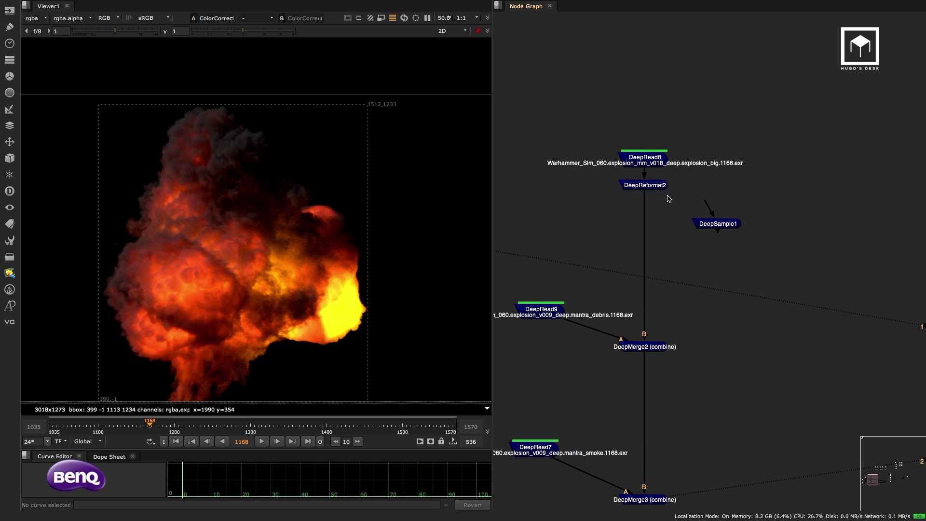
View the DeepRead8 output and move DeepSample1 right and down
{"action": "left_click", "coordinate": [649, 158]}
{"action": "key", "text": "1"}
{"action": "left_click", "coordinate": [654, 171]}
{"action": "left_click", "coordinate": [652, 185]}
{"action": "key", "text": "1"}
{"action": "left_click", "coordinate": [655, 177]}
{"action": "left_click_drag", "start_coordinate": [730, 223], "coordinate": [769, 254]}
{"action": "left_click", "coordinate": [702, 233]}
Insert a DeepColorCorrect2 node between DeepReformat2 and DeepMerge2
{"action": "key", "text": "Tab"}
{"action": "type", "text": "de"}
{"action": "left_click", "coordinate": [805, 182]}
{"action": "left_click", "coordinate": [677, 234]}
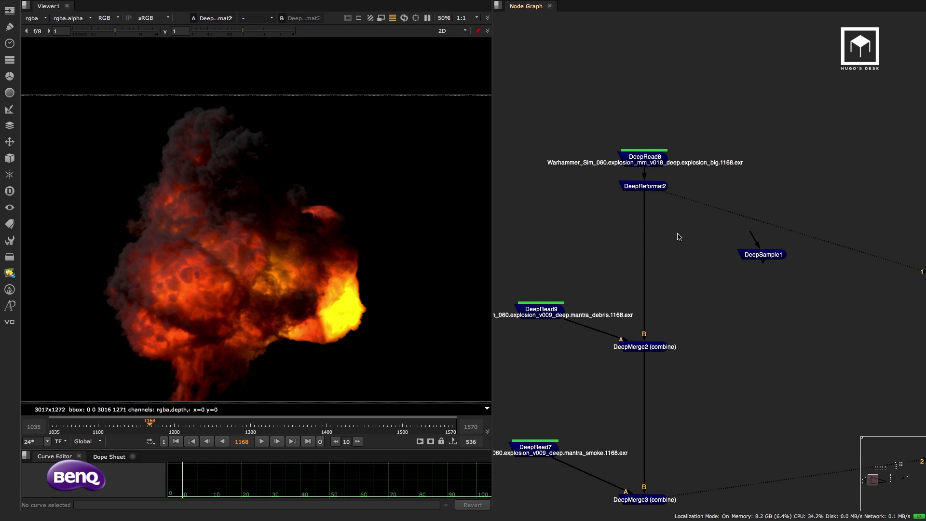
{"action": "key", "text": "Tab"}
{"action": "type", "text": "deepcol"}
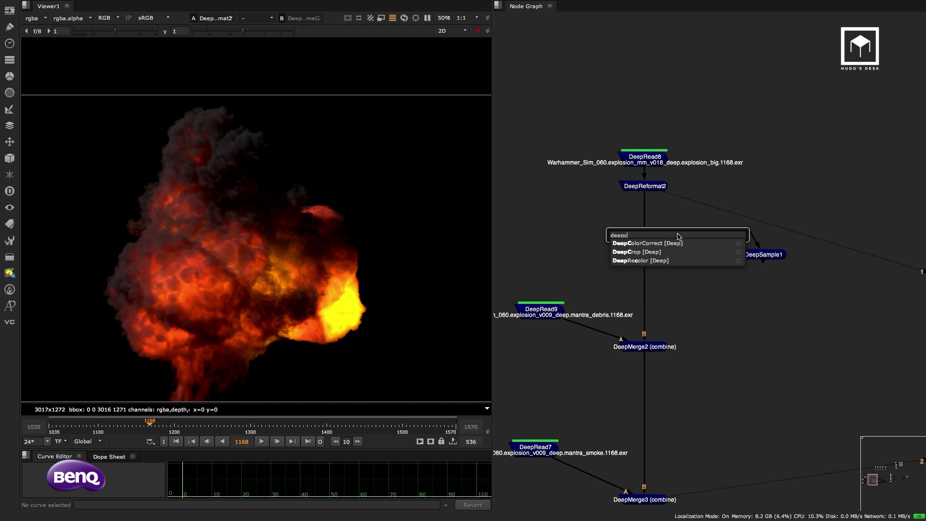
{"action": "key", "text": "Return"}
{"action": "left_click", "coordinate": [752, 433]}
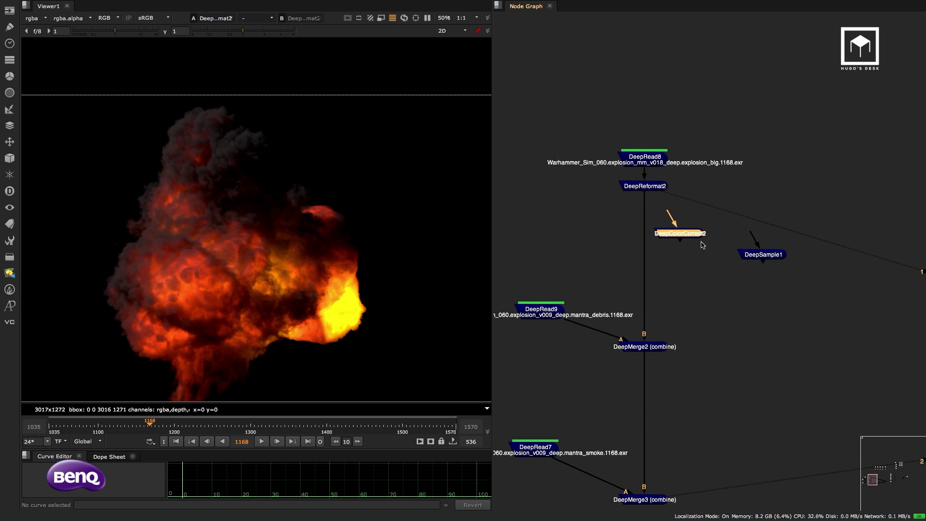
{"action": "scroll", "coordinate": [697, 244], "scroll_direction": "up", "scroll_amount": 4}
{"action": "left_click_drag", "start_coordinate": [701, 227], "coordinate": [648, 230]}
{"action": "left_click", "coordinate": [562, 219]}
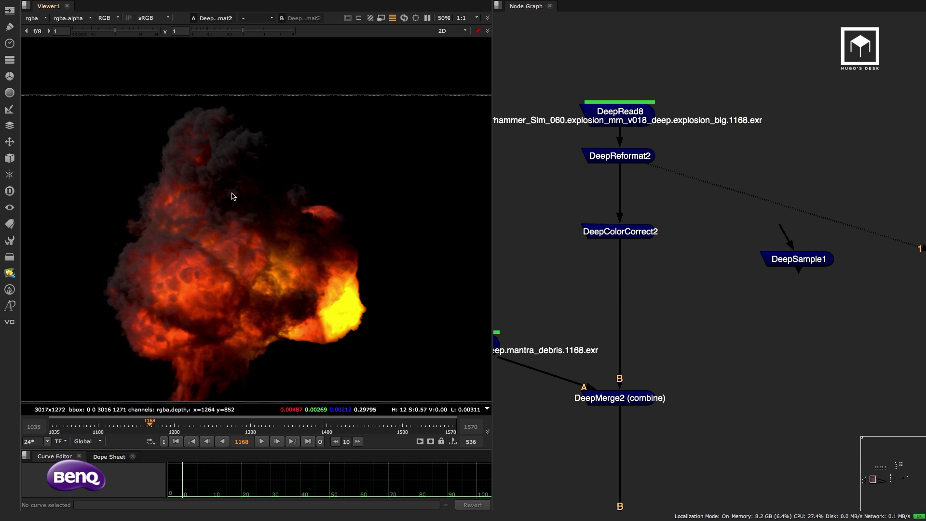
Check DeepColorCorrect2's Ranges and Masking zmap defaults, then place DeepSample1 beside DeepReformat2
{"action": "left_click", "coordinate": [10, 191]}
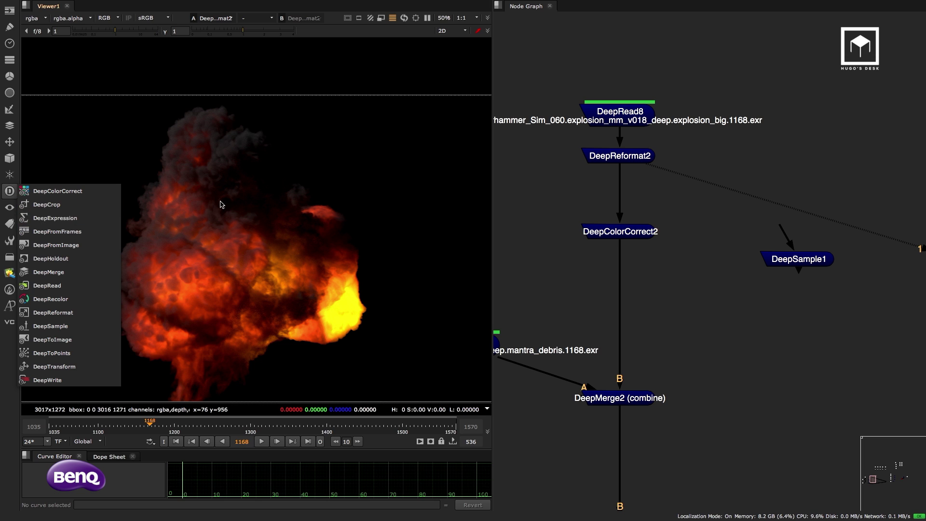
{"action": "left_click", "coordinate": [723, 215]}
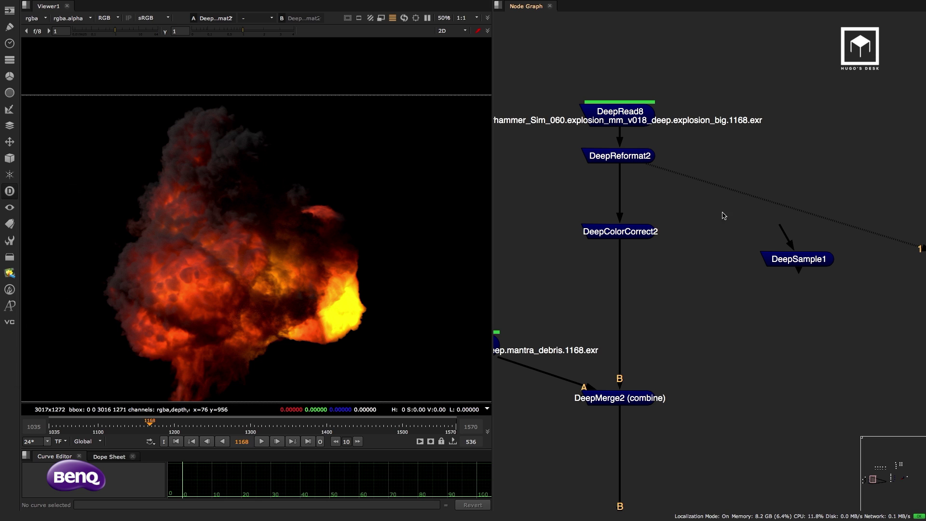
{"action": "double_click", "coordinate": [620, 234]}
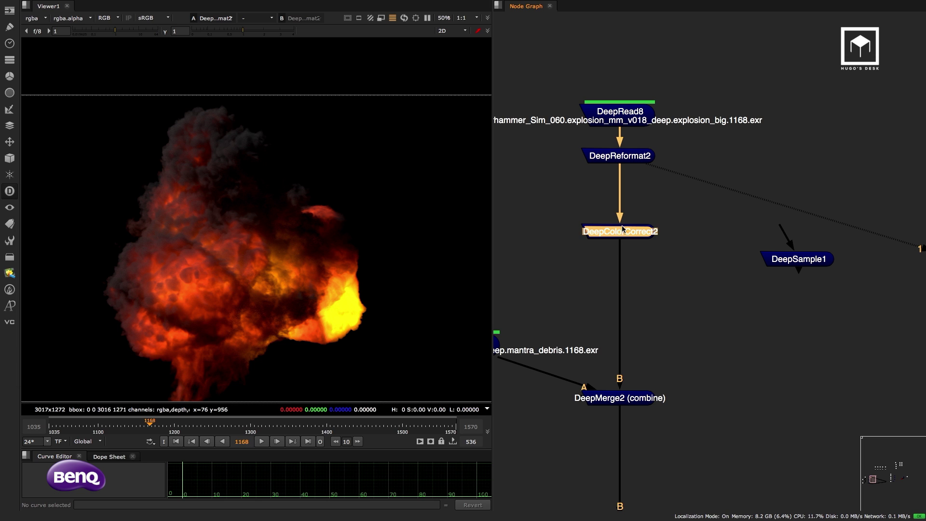
{"action": "left_click_drag", "start_coordinate": [607, 103], "coordinate": [610, 96]}
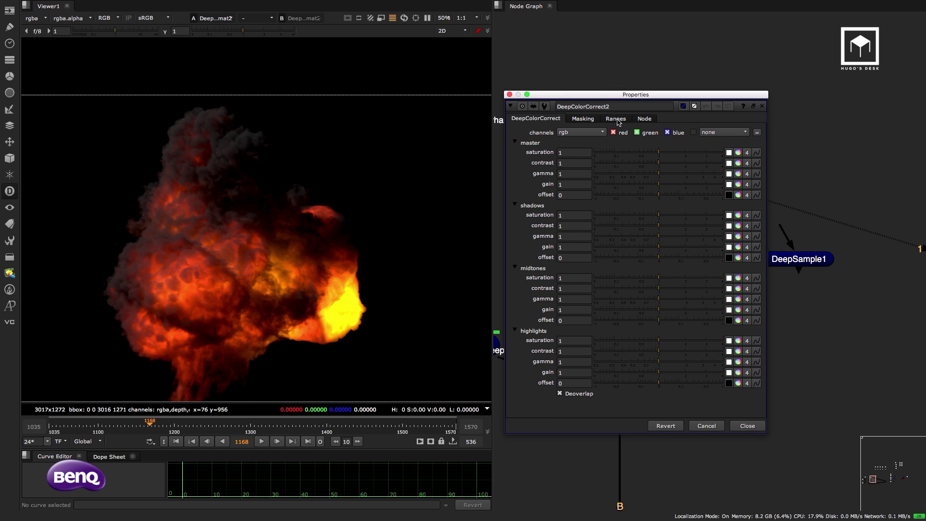
{"action": "left_click", "coordinate": [616, 119]}
{"action": "left_click", "coordinate": [583, 120]}
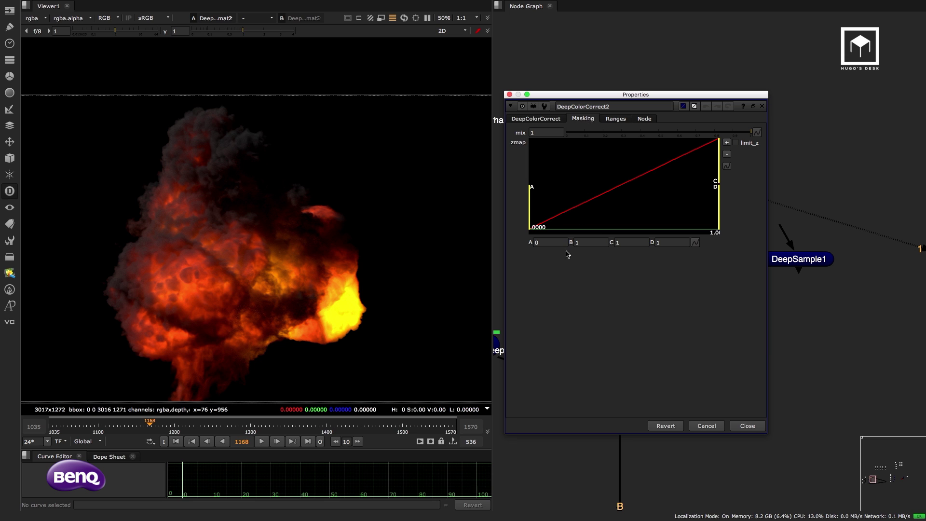
{"action": "left_click", "coordinate": [552, 244]}
{"action": "key", "text": "Tab"}
{"action": "key", "text": "Tab"}
{"action": "key", "text": "Tab"}
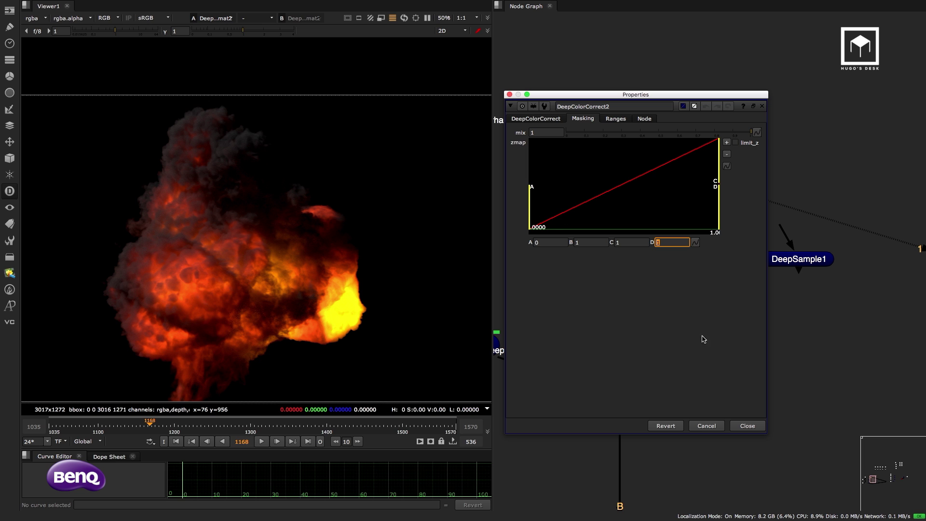
{"action": "left_click", "coordinate": [745, 426]}
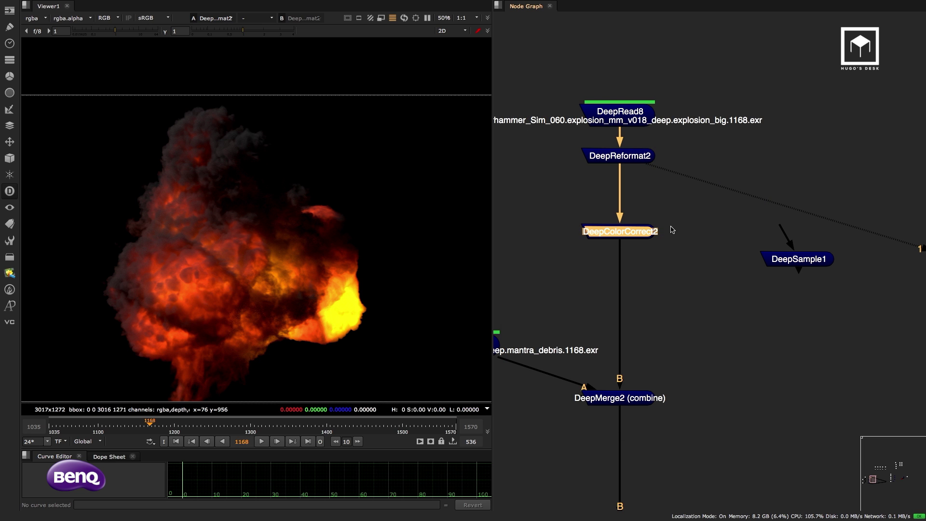
{"action": "scroll", "coordinate": [672, 230], "scroll_direction": "down", "scroll_amount": 2}
{"action": "left_click_drag", "start_coordinate": [750, 253], "coordinate": [649, 185]}
Show DeepSample1 in the viewer and open its properties panel beside the Node Graph
{"action": "key", "text": "1"}
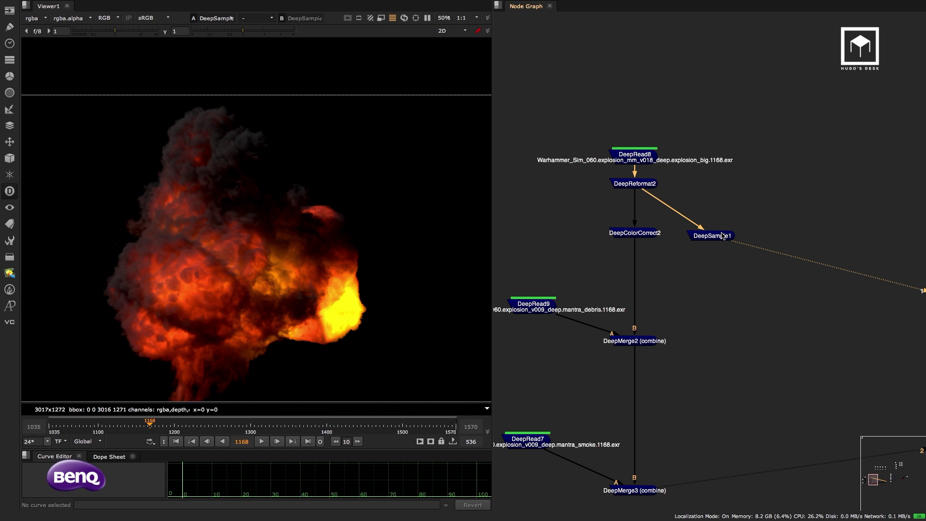
{"action": "double_click", "coordinate": [727, 236]}
{"action": "left_click_drag", "start_coordinate": [519, 160], "coordinate": [749, 269]}
{"action": "scroll", "coordinate": [757, 230], "scroll_direction": "up", "scroll_amount": 3}
{"action": "middle_click_drag", "start_coordinate": [758, 229], "coordinate": [779, 180]}
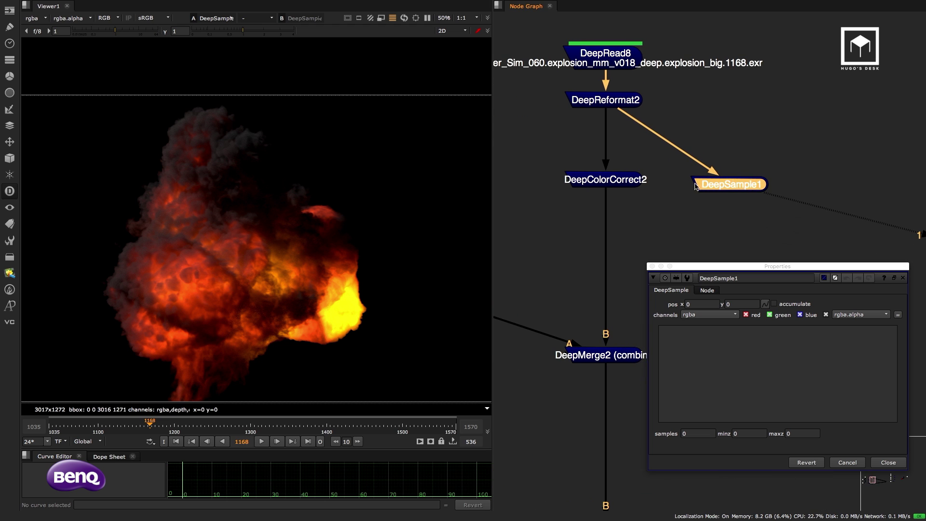
{"action": "scroll", "coordinate": [217, 288], "scroll_direction": "down", "scroll_amount": 6}
{"action": "scroll", "coordinate": [162, 325], "scroll_direction": "up", "scroll_amount": 1}
{"action": "scroll", "coordinate": [139, 335], "scroll_direction": "up", "scroll_amount": 6}
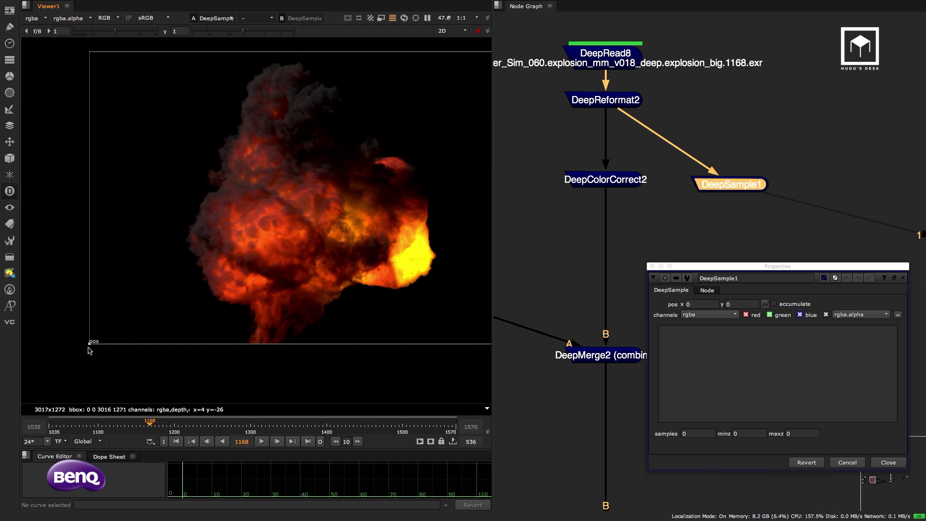
{"action": "scroll", "coordinate": [161, 304], "scroll_direction": "down", "scroll_amount": 1}
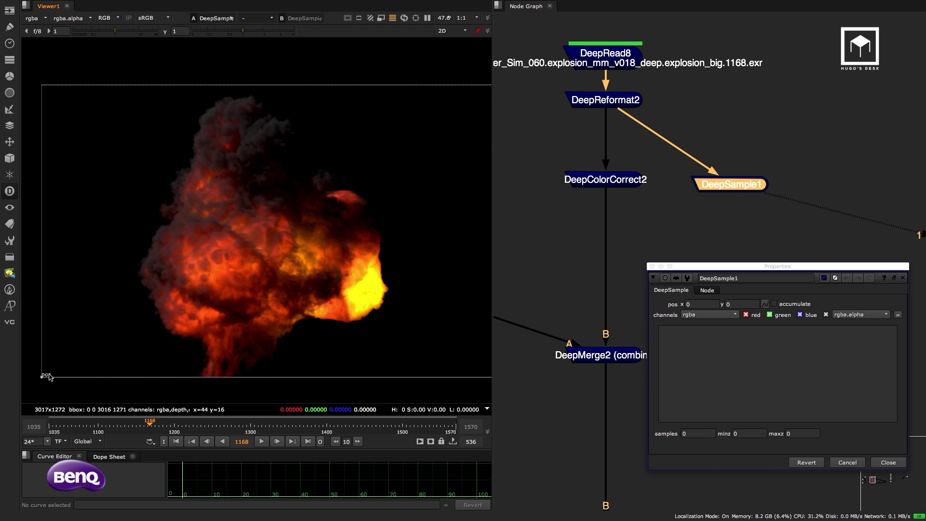
Move DeepSample1's sample position onto the explosion, then to the smoke's upper-left edge
{"action": "left_click_drag", "start_coordinate": [42, 375], "coordinate": [284, 238]}
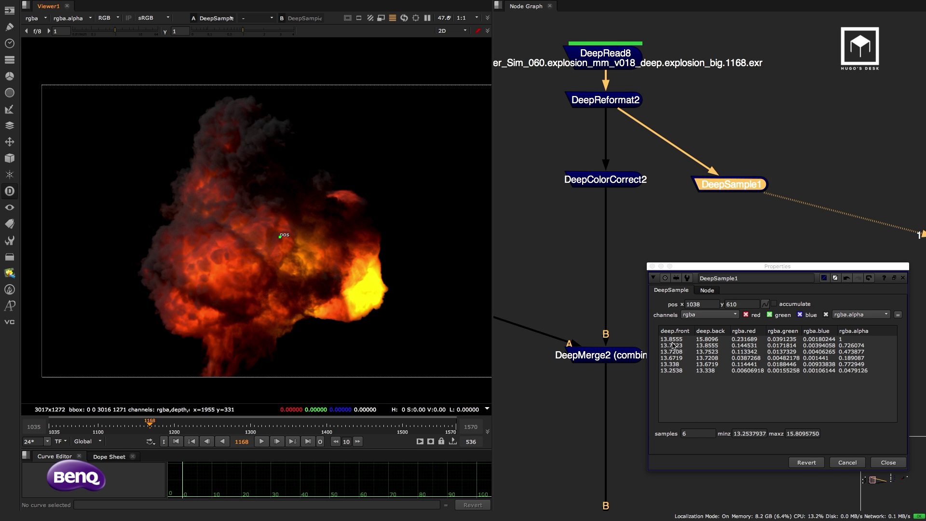
{"action": "left_click", "coordinate": [685, 433]}
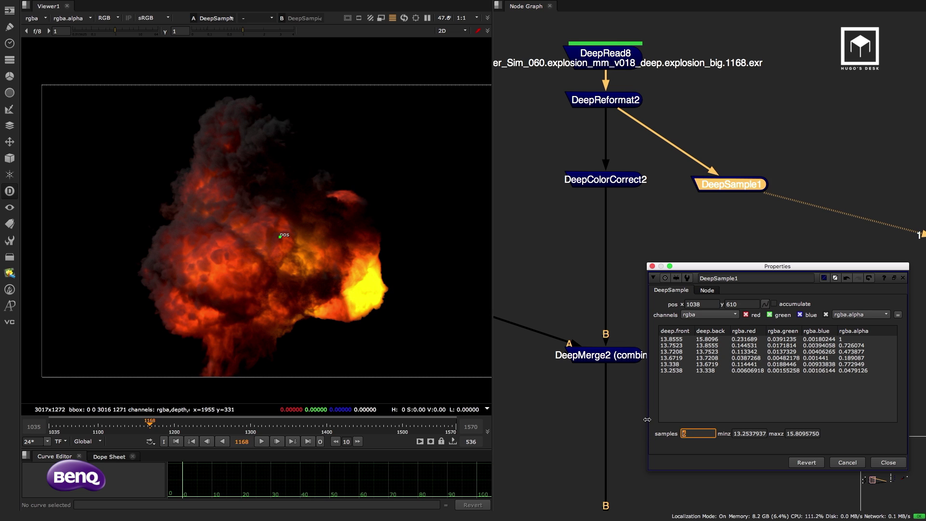
{"action": "left_click_drag", "start_coordinate": [276, 236], "coordinate": [204, 195]}
{"action": "scroll", "coordinate": [181, 191], "scroll_direction": "up", "scroll_amount": 8}
{"action": "left_click", "coordinate": [193, 213]}
{"action": "scroll", "coordinate": [203, 195], "scroll_direction": "up", "scroll_amount": 4}
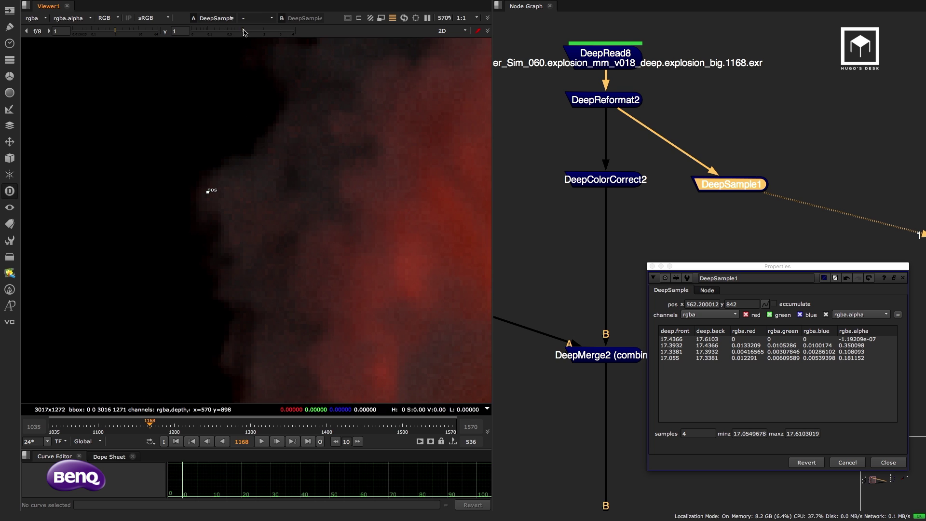
Raise viewer gamma and refine the sample to 556.9, 840.4, reading 3 samples at depths 17.07–17.52
{"action": "left_click_drag", "start_coordinate": [244, 31], "coordinate": [252, 31]}
{"action": "left_click_drag", "start_coordinate": [207, 191], "coordinate": [195, 199]}
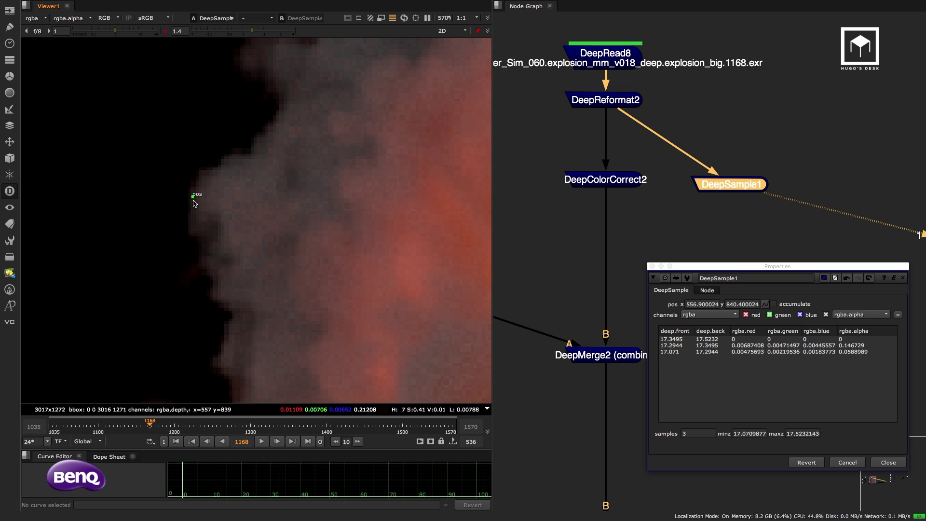
{"action": "scroll", "coordinate": [195, 199], "scroll_direction": "up", "scroll_amount": 5}
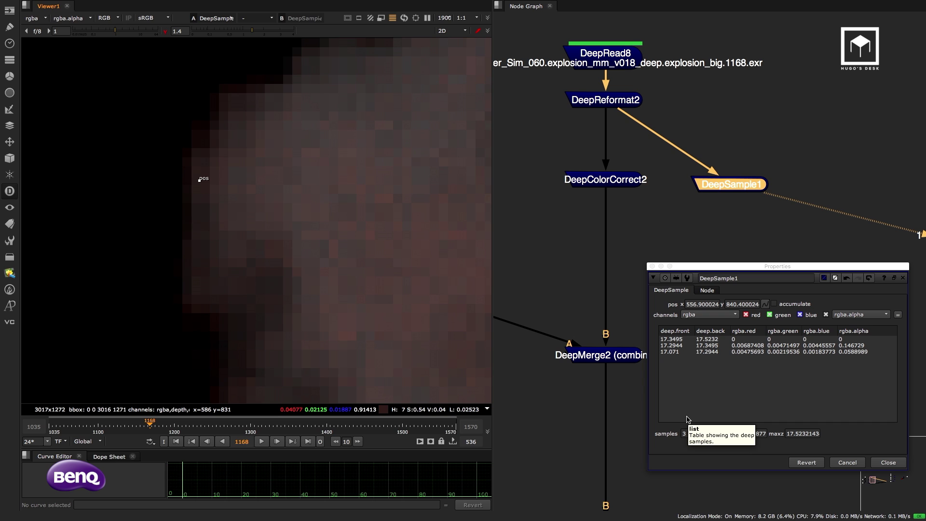
{"action": "scroll", "coordinate": [593, 237], "scroll_direction": "down", "scroll_amount": 6}
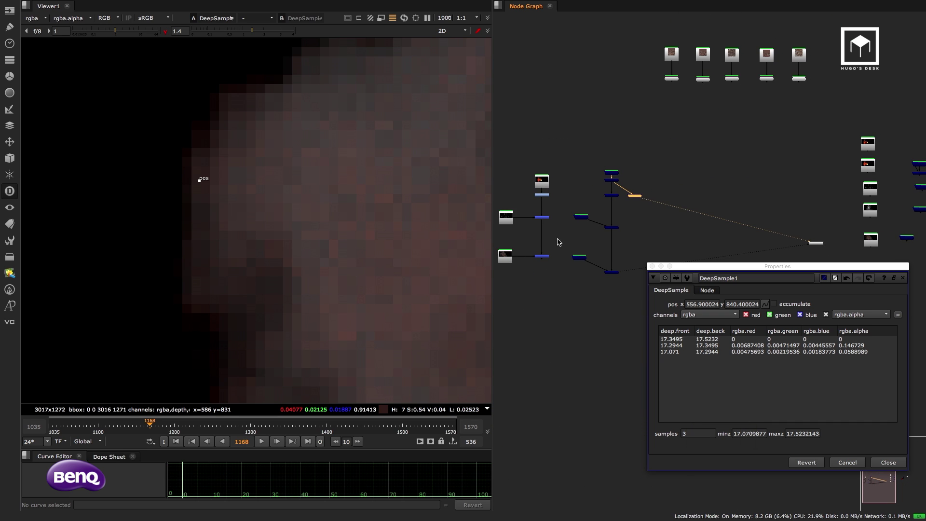
{"action": "middle_click_drag", "start_coordinate": [712, 217], "coordinate": [630, 217]}
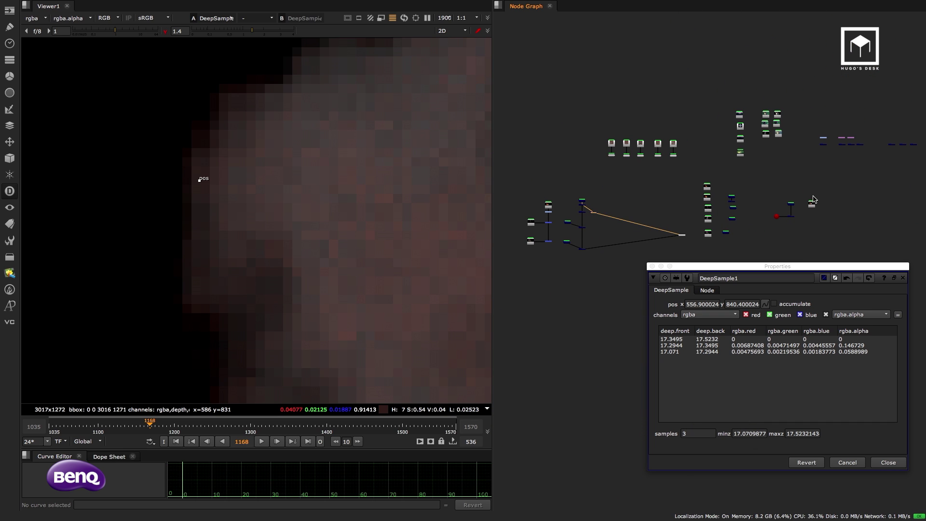
{"action": "left_click_drag", "start_coordinate": [833, 187], "coordinate": [772, 223]}
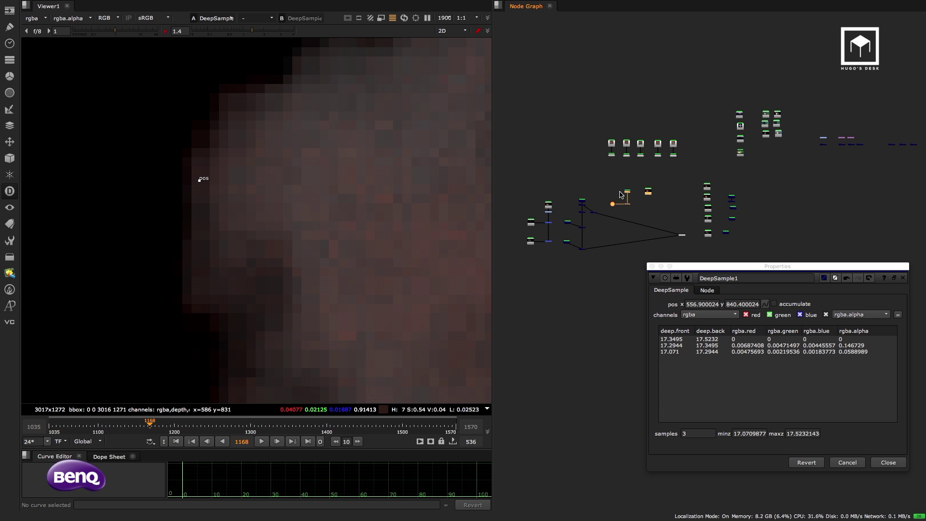
{"action": "scroll", "coordinate": [606, 207], "scroll_direction": "up", "scroll_amount": 5}
{"action": "left_click", "coordinate": [651, 218]}
{"action": "key", "text": "1"}
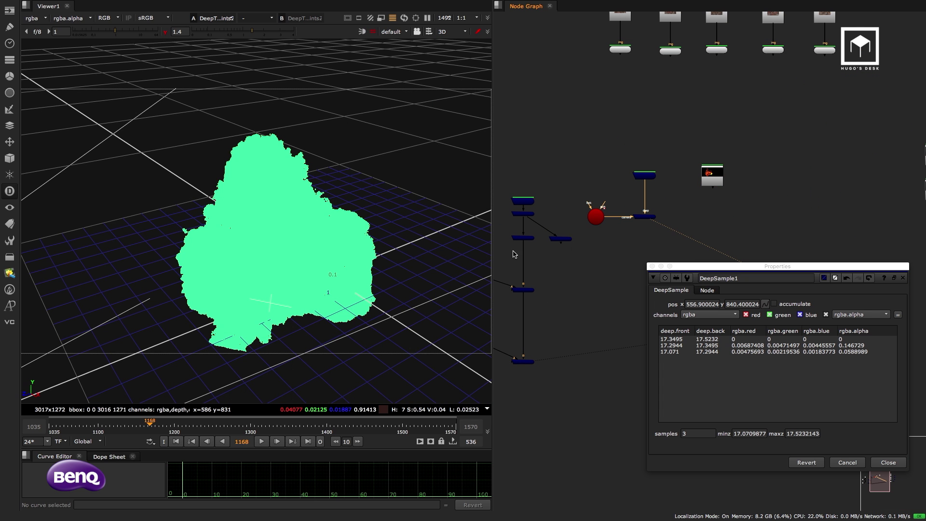
{"action": "left_click_drag", "start_coordinate": [278, 254], "coordinate": [299, 239], "text": "ctrl"}
{"action": "scroll", "coordinate": [270, 292], "scroll_direction": "down", "scroll_amount": 4}
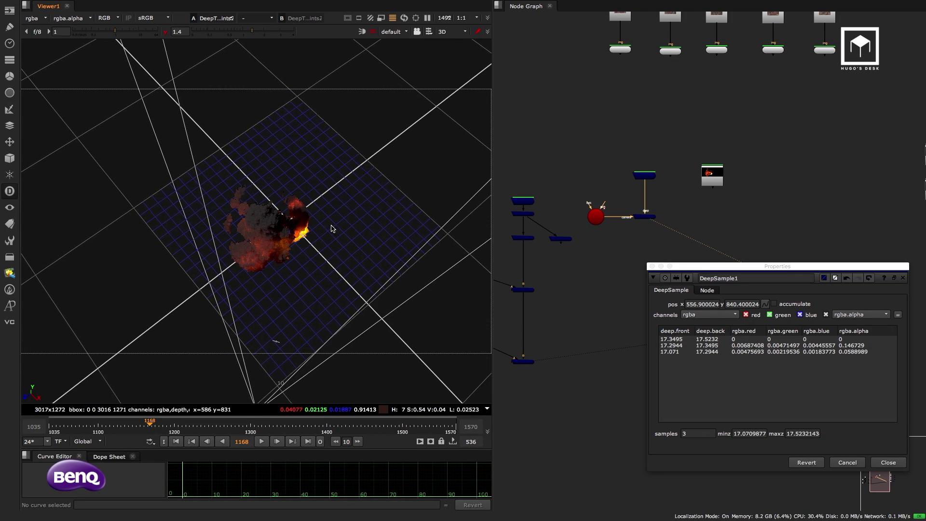
{"action": "middle_click_drag", "start_coordinate": [376, 291], "coordinate": [304, 261], "text": "alt"}
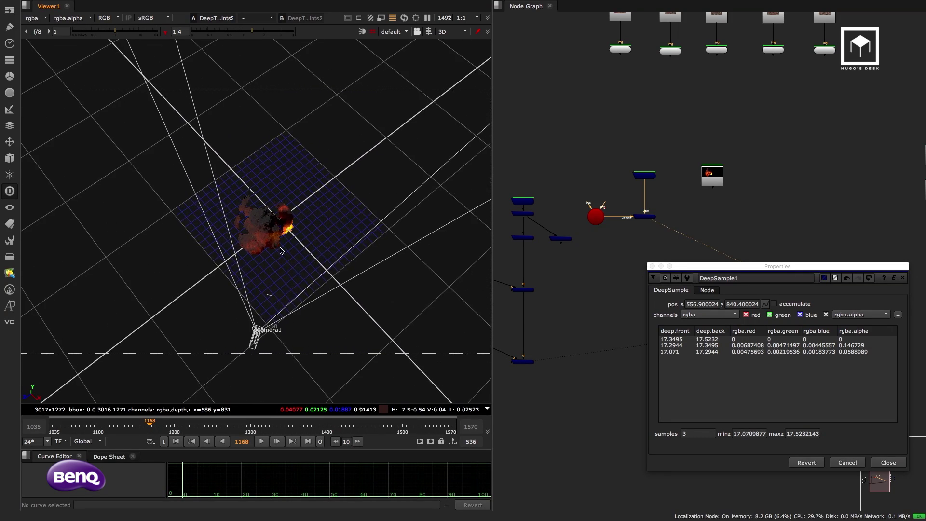
{"action": "left_click_drag", "start_coordinate": [305, 261], "coordinate": [296, 309], "text": "ctrl"}
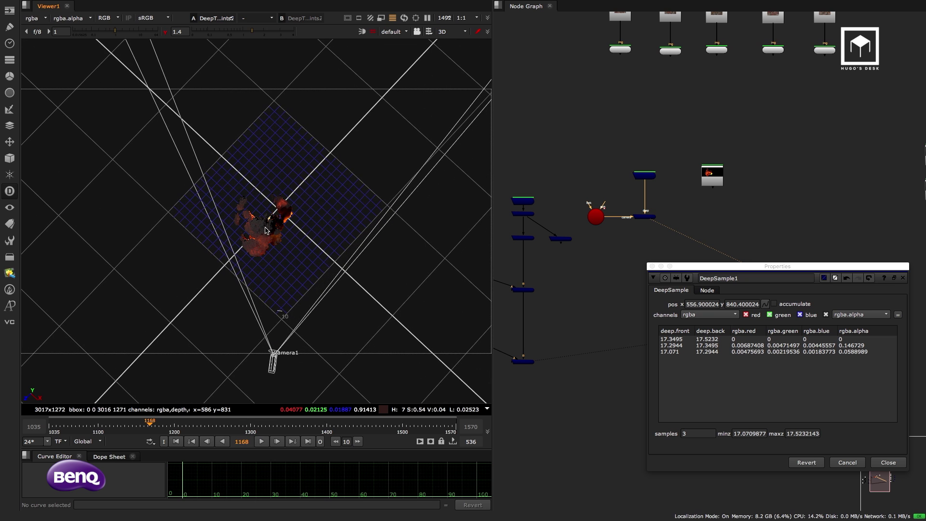
{"action": "scroll", "coordinate": [269, 232], "scroll_direction": "up", "scroll_amount": 5}
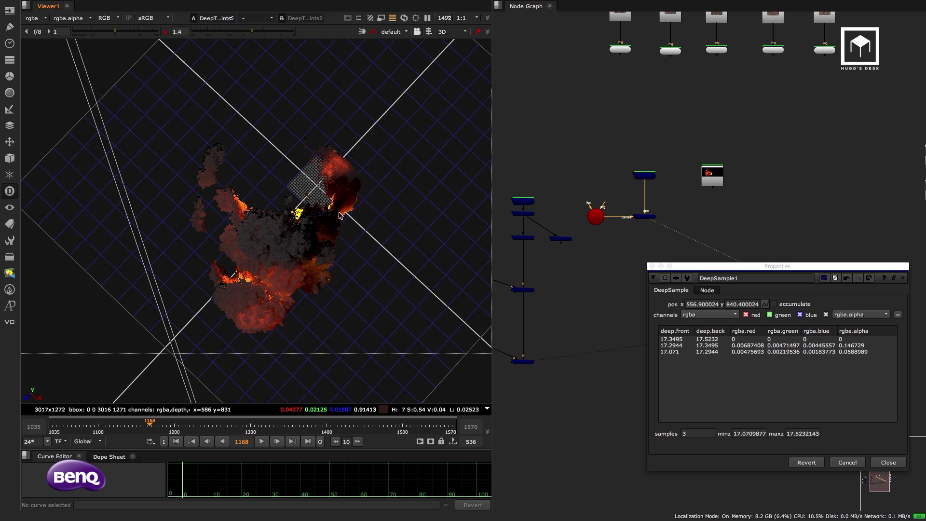
{"action": "left_click", "coordinate": [561, 238]}
{"action": "key", "text": "1"}
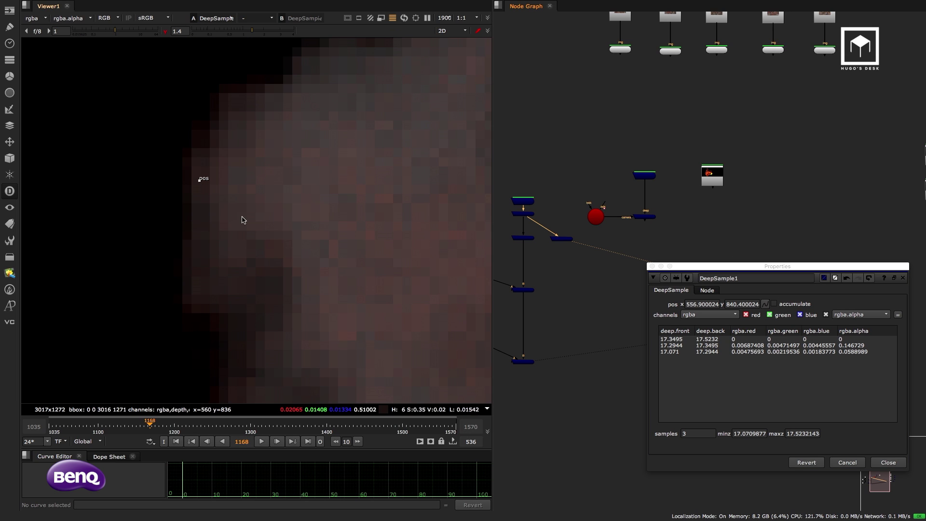
Move DeepSample1's sample to the fireball centre (872, 444), reading 8 samples at depths 11.88–13.35
{"action": "scroll", "coordinate": [290, 191], "scroll_direction": "up", "scroll_amount": 1}
{"action": "left_click_drag", "start_coordinate": [248, 185], "coordinate": [246, 188]}
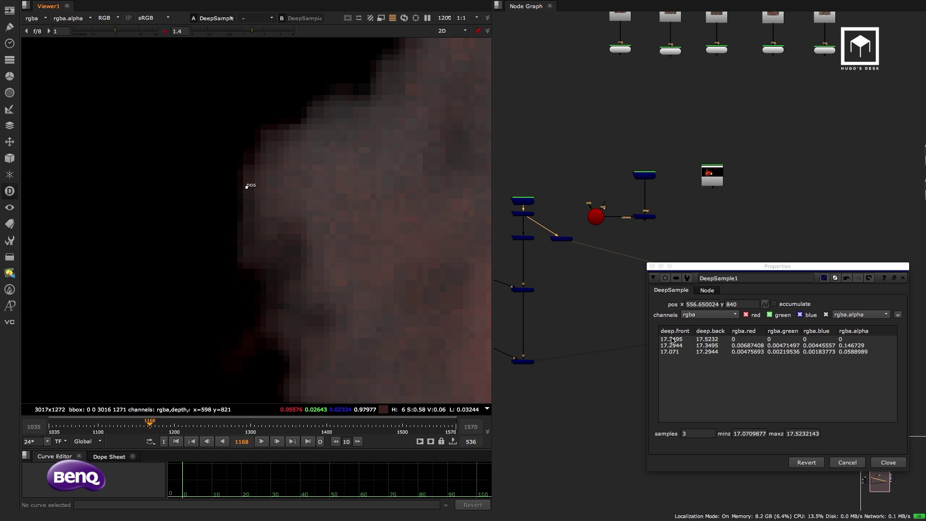
{"action": "scroll", "coordinate": [362, 244], "scroll_direction": "down", "scroll_amount": 6}
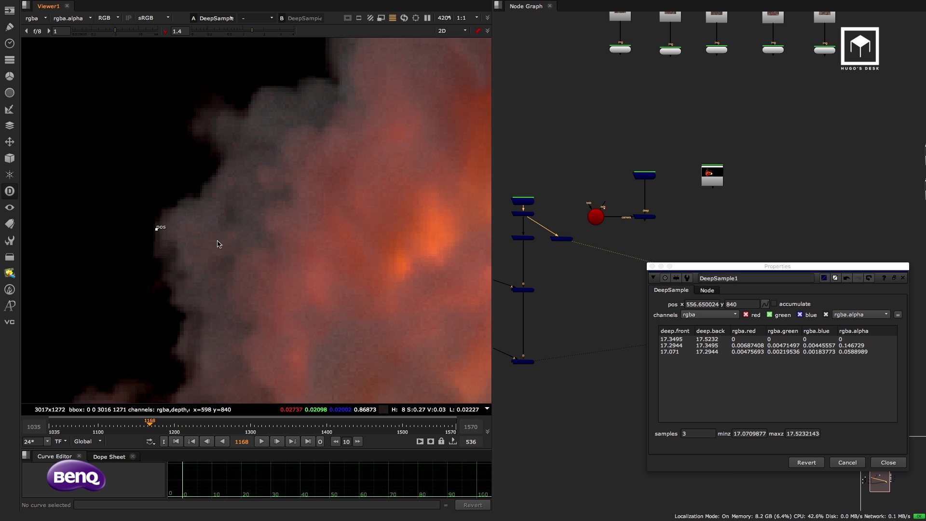
{"action": "scroll", "coordinate": [218, 243], "scroll_direction": "down", "scroll_amount": 6}
{"action": "left_click_drag", "start_coordinate": [154, 203], "coordinate": [317, 330]}
{"action": "middle_click_drag", "start_coordinate": [319, 327], "coordinate": [279, 182]}
{"action": "mouse_move", "coordinate": [274, 192]}
{"action": "left_mouse_down"}
{"action": "mouse_move", "coordinate": [255, 213]}
{"action": "mouse_move", "coordinate": [289, 206]}
{"action": "mouse_move", "coordinate": [281, 215]}
{"action": "mouse_move", "coordinate": [292, 220]}
{"action": "mouse_move", "coordinate": [280, 206]}
{"action": "mouse_move", "coordinate": [251, 235]}
{"action": "left_mouse_up"}
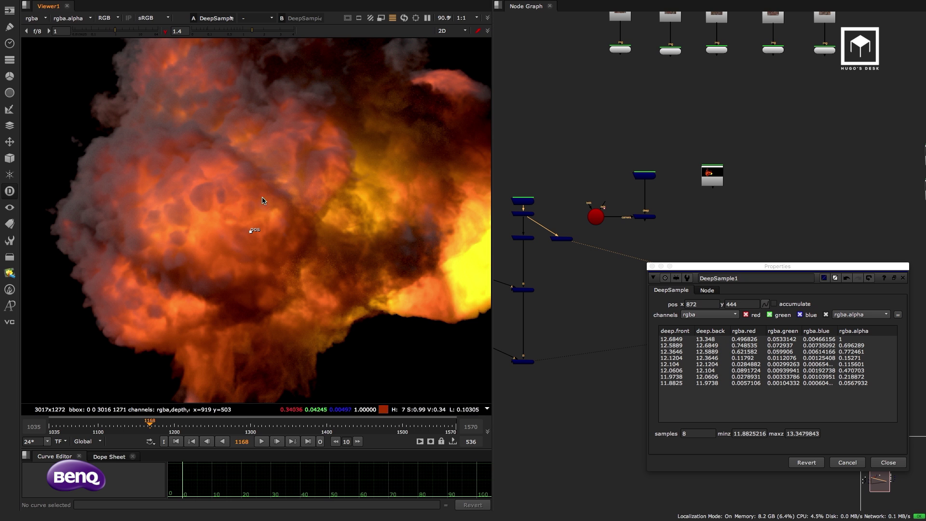
{"action": "scroll", "coordinate": [289, 209], "scroll_direction": "up", "scroll_amount": 12}
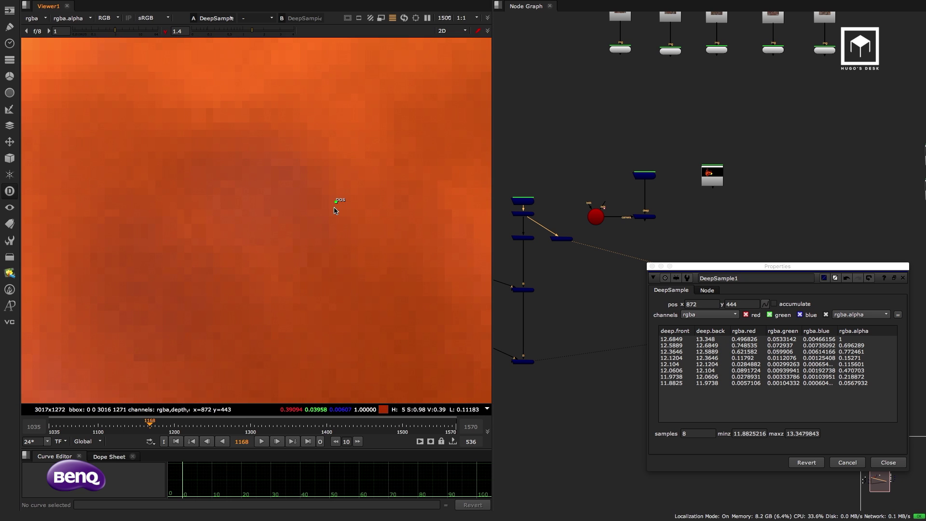
{"action": "scroll", "coordinate": [336, 211], "scroll_direction": "down", "scroll_amount": 12}
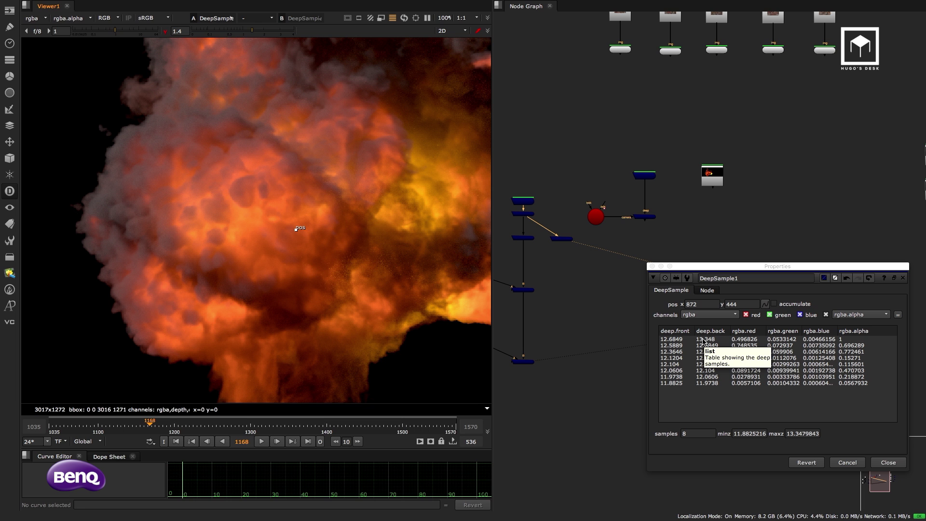
{"action": "left_click", "coordinate": [644, 217]}
View DeepToPoints in 3D and orbit the explosion point cloud to a low oblique angle
{"action": "key", "text": "1"}
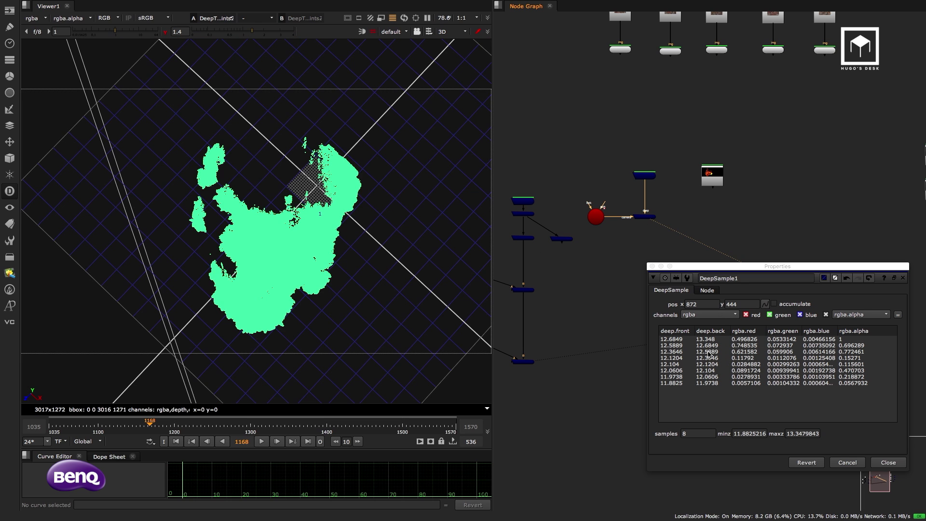
{"action": "scroll", "coordinate": [329, 287], "scroll_direction": "down", "scroll_amount": 8}
{"action": "mouse_move", "coordinate": [288, 333]}
{"action": "left_mouse_down", "text": "ctrl"}
{"action": "mouse_move", "coordinate": [291, 285]}
{"action": "mouse_move", "coordinate": [292, 316]}
{"action": "left_mouse_up", "text": "ctrl"}
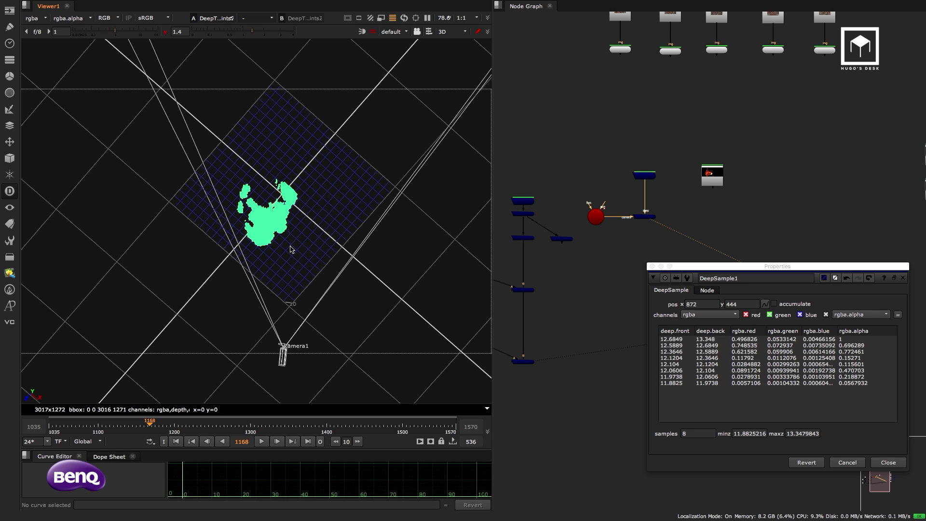
{"action": "scroll", "coordinate": [295, 243], "scroll_direction": "up", "scroll_amount": 3}
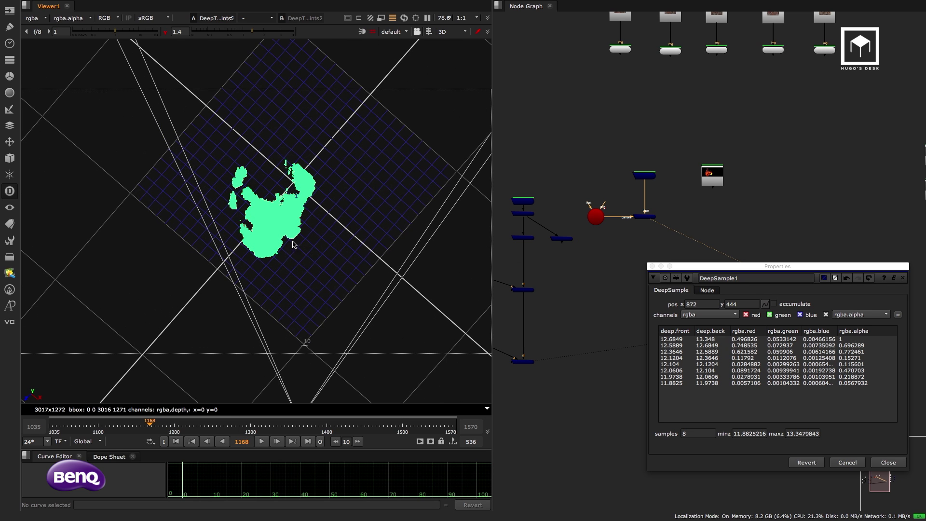
{"action": "scroll", "coordinate": [295, 239], "scroll_direction": "down", "scroll_amount": 2}
{"action": "left_click_drag", "start_coordinate": [283, 258], "coordinate": [317, 171], "text": "super"}
{"action": "left_click", "coordinate": [324, 179]}
{"action": "left_click_drag", "start_coordinate": [302, 206], "coordinate": [330, 168], "text": "super"}
{"action": "scroll", "coordinate": [299, 212], "scroll_direction": "up", "scroll_amount": 4}
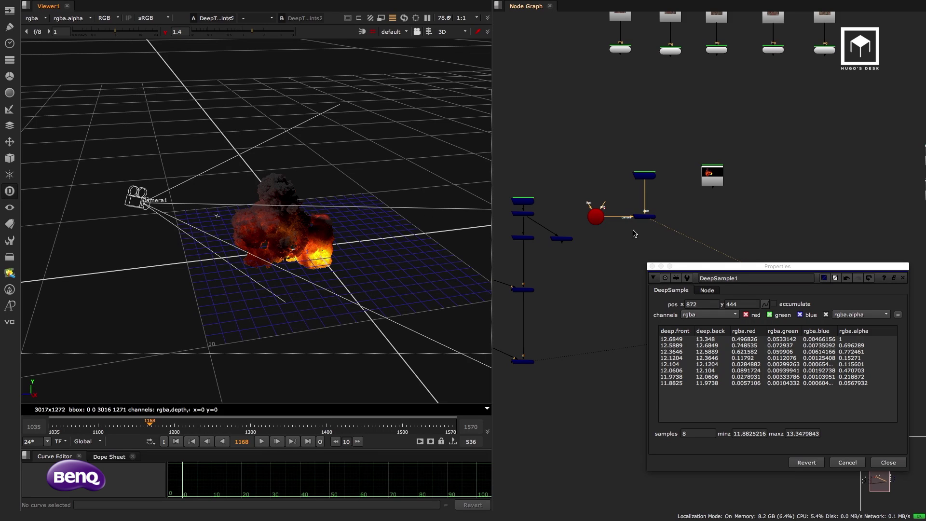
{"action": "scroll", "coordinate": [560, 238], "scroll_direction": "up", "scroll_amount": 5}
View DeepSample1 in 2D, move its sample to 779, 434 for 4 samples, and open DeepColorCorrect2
{"action": "key", "text": "1"}
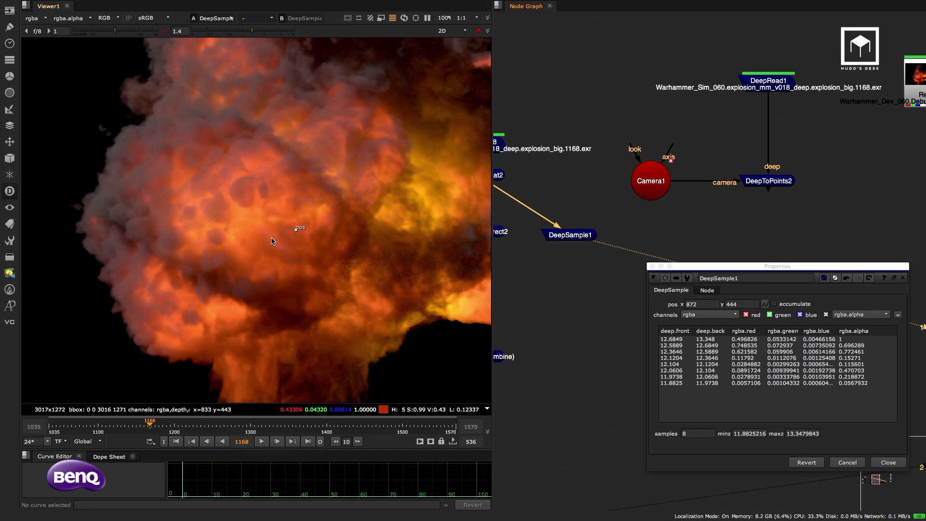
{"action": "scroll", "coordinate": [260, 242], "scroll_direction": "down", "scroll_amount": 3}
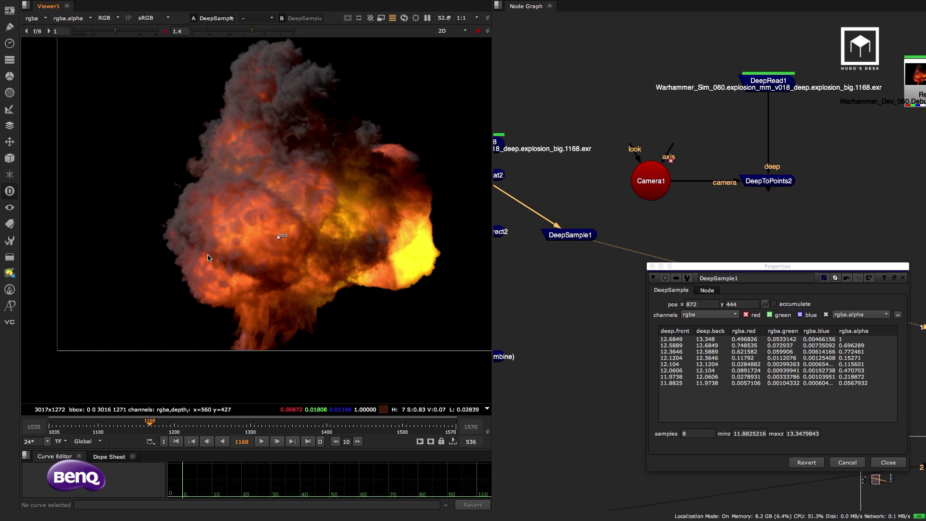
{"action": "mouse_move", "coordinate": [281, 239]}
{"action": "left_mouse_down"}
{"action": "mouse_move", "coordinate": [248, 239]}
{"action": "mouse_move", "coordinate": [273, 243]}
{"action": "mouse_move", "coordinate": [302, 231]}
{"action": "mouse_move", "coordinate": [222, 242]}
{"action": "mouse_move", "coordinate": [248, 195]}
{"action": "mouse_move", "coordinate": [297, 172]}
{"action": "mouse_move", "coordinate": [321, 142]}
{"action": "mouse_move", "coordinate": [365, 172]}
{"action": "mouse_move", "coordinate": [374, 190]}
{"action": "mouse_move", "coordinate": [244, 232]}
{"action": "mouse_move", "coordinate": [258, 233]}
{"action": "mouse_move", "coordinate": [252, 248]}
{"action": "mouse_move", "coordinate": [243, 235]}
{"action": "mouse_move", "coordinate": [254, 232]}
{"action": "mouse_move", "coordinate": [254, 241]}
{"action": "left_mouse_up"}
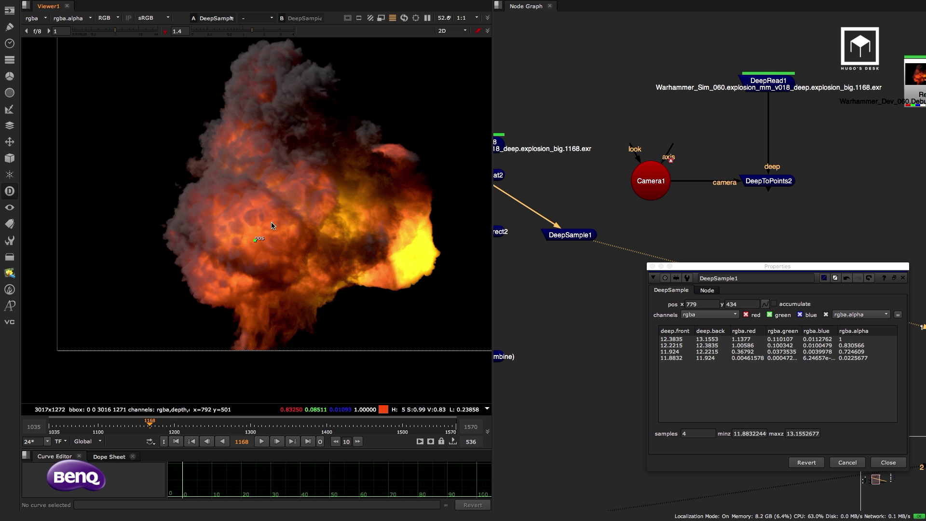
{"action": "middle_click_drag", "start_coordinate": [507, 211], "coordinate": [589, 196]}
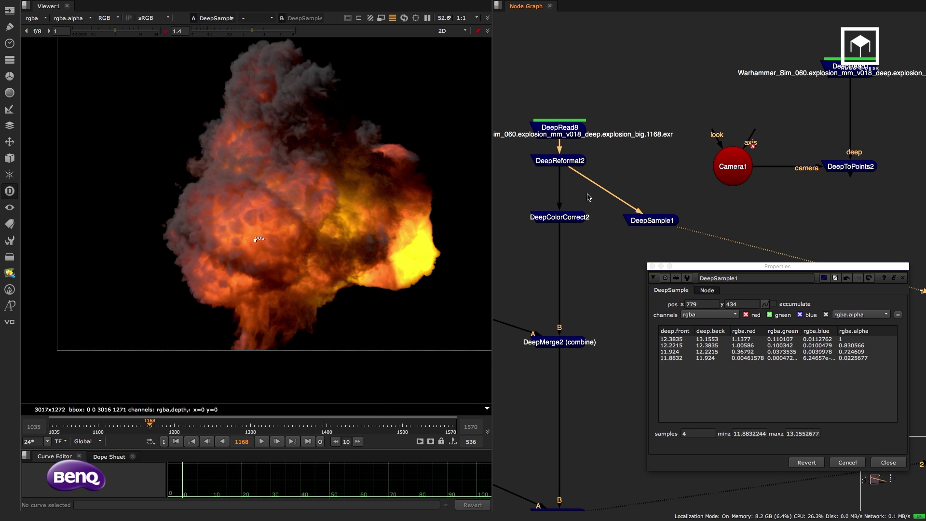
{"action": "double_click", "coordinate": [563, 218]}
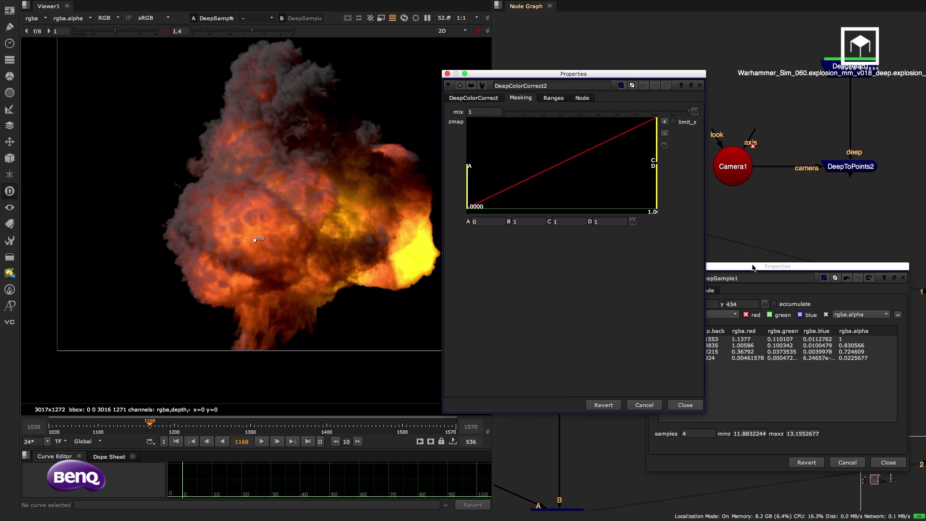
Arrange the panels and set DeepColorCorrect2's zmap B to 12.3 and C to 13.1
{"action": "left_click_drag", "start_coordinate": [753, 266], "coordinate": [796, 190]}
{"action": "left_click_drag", "start_coordinate": [650, 71], "coordinate": [605, 75]}
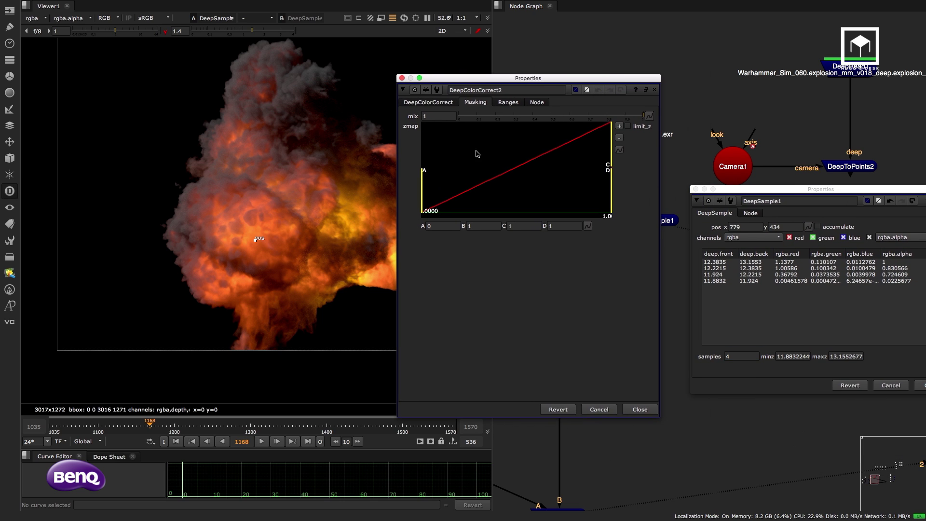
{"action": "left_click", "coordinate": [470, 227]}
{"action": "left_click", "coordinate": [511, 223]}
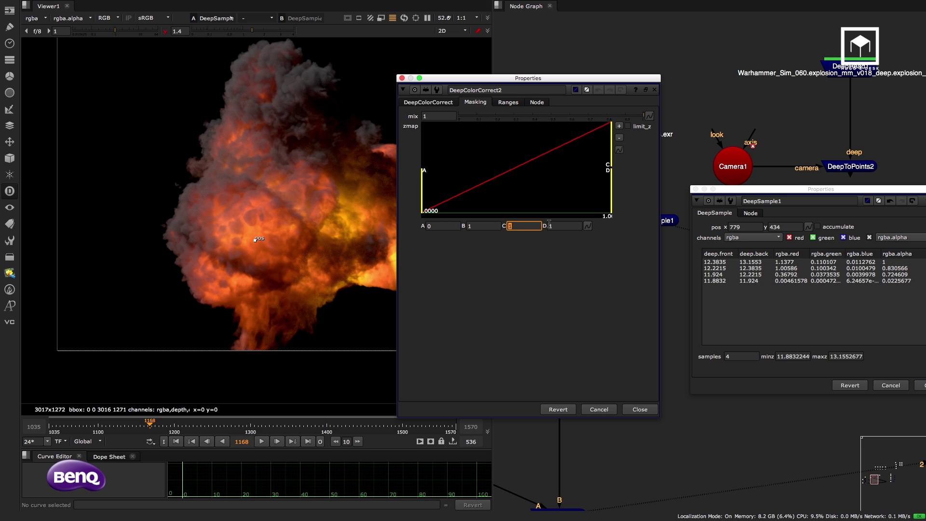
{"action": "left_click", "coordinate": [466, 226]}
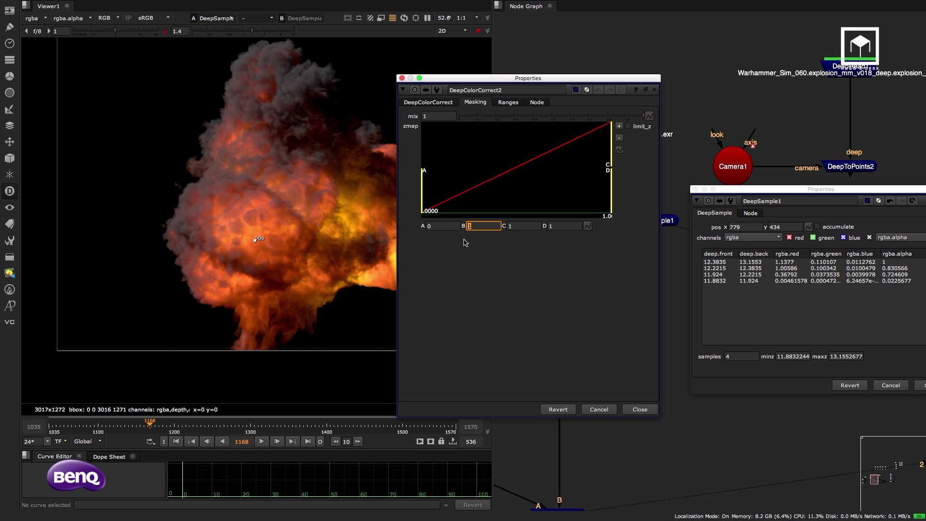
{"action": "type", "text": "2.3"}
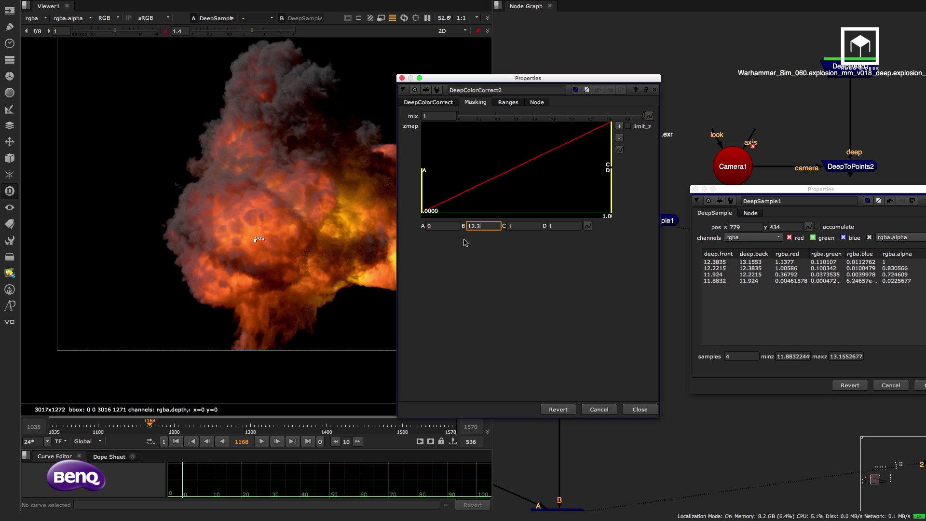
{"action": "key", "text": "Tab"}
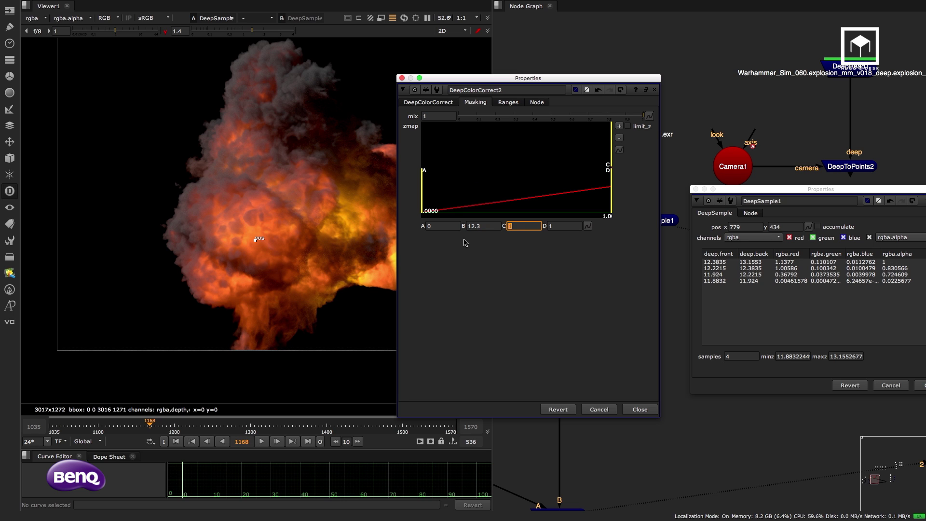
{"action": "type", "text": "3.1"}
{"action": "left_click", "coordinate": [518, 254]}
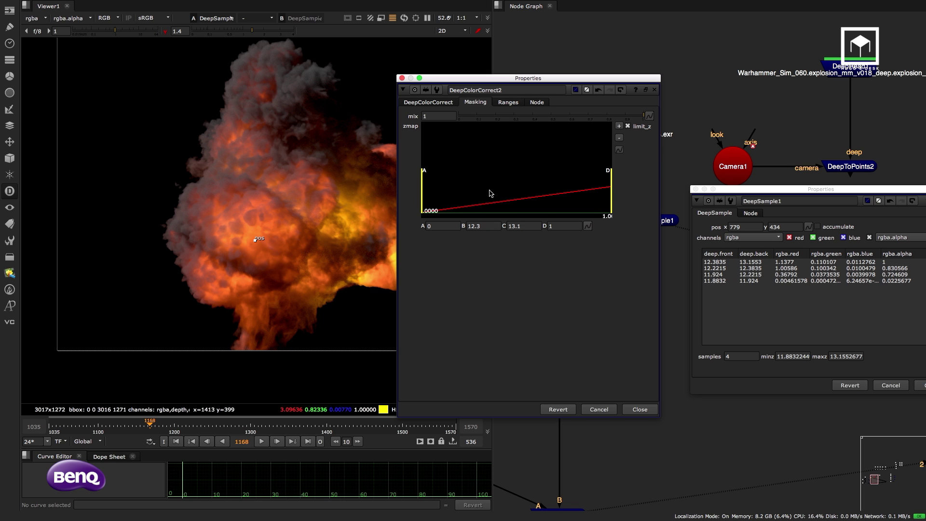
{"action": "left_click", "coordinate": [436, 103]}
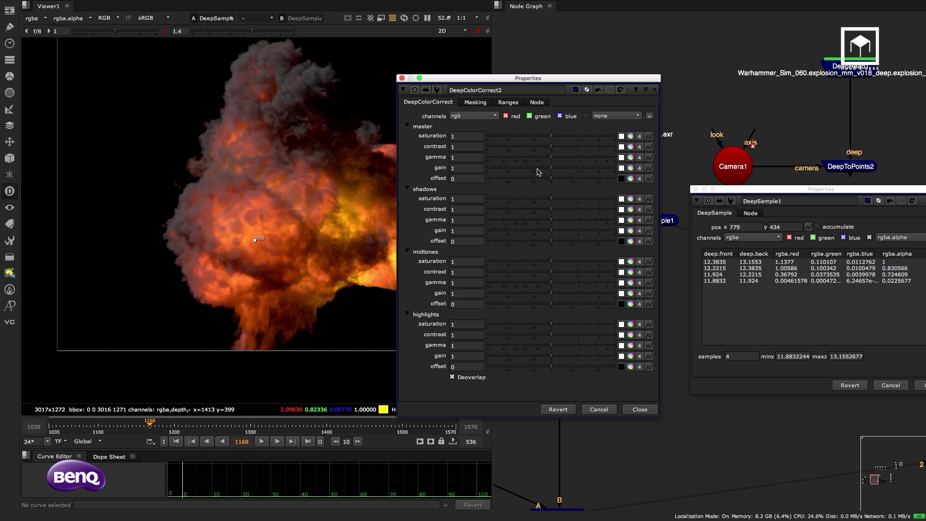
View DeepColorCorrect2's output and set its master gamma to 0.7 to darken the fireball
{"action": "left_click_drag", "start_coordinate": [552, 160], "coordinate": [560, 159]}
{"action": "middle_click_drag", "start_coordinate": [712, 123], "coordinate": [893, 43]}
{"action": "left_click", "coordinate": [741, 138]}
{"action": "key", "text": "1"}
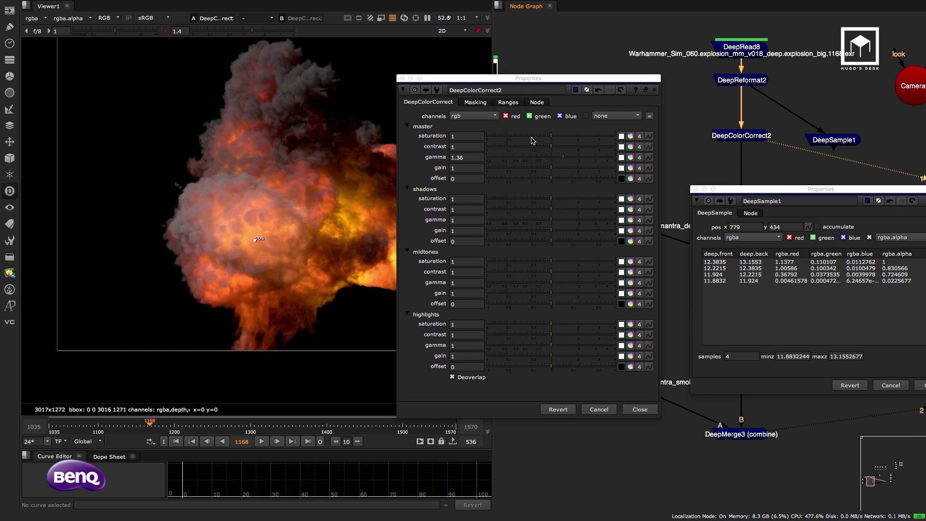
{"action": "left_click_drag", "start_coordinate": [558, 157], "coordinate": [528, 161]}
{"action": "scroll", "coordinate": [270, 235], "scroll_direction": "up", "scroll_amount": 3}
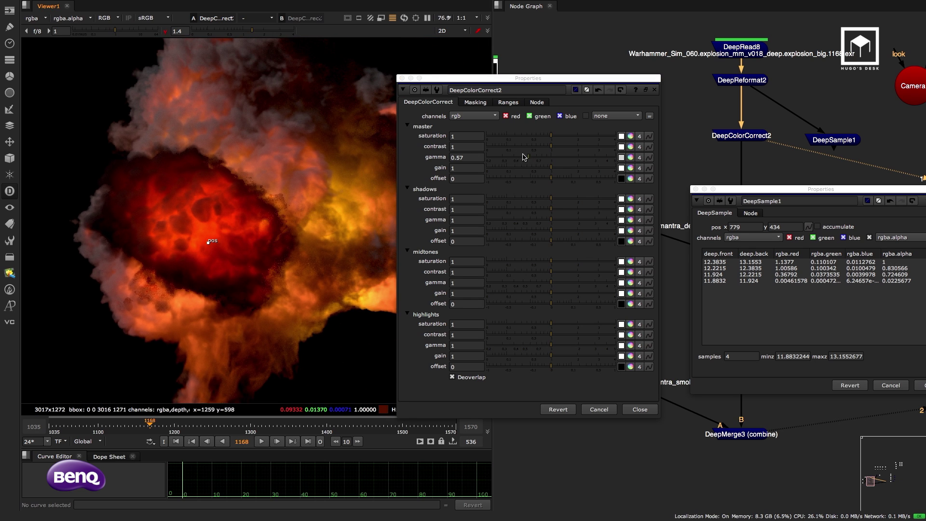
{"action": "mouse_move", "coordinate": [524, 157]}
{"action": "left_mouse_down"}
{"action": "mouse_move", "coordinate": [548, 160]}
{"action": "mouse_move", "coordinate": [538, 161]}
{"action": "left_mouse_up"}
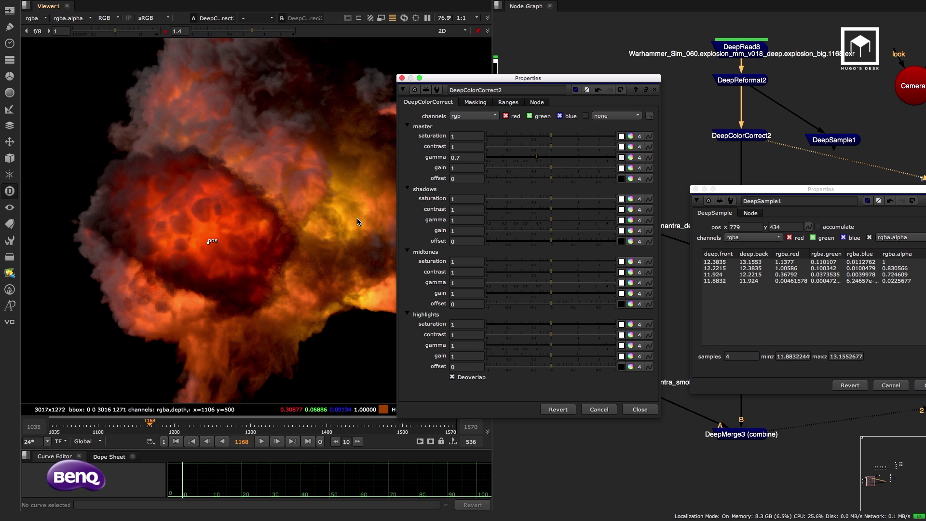
View the darkened fireball through DeepToPoints as a 3D point cloud
{"action": "middle_click_drag", "start_coordinate": [848, 124], "coordinate": [777, 142]}
{"action": "scroll", "coordinate": [791, 110], "scroll_direction": "down", "scroll_amount": 4}
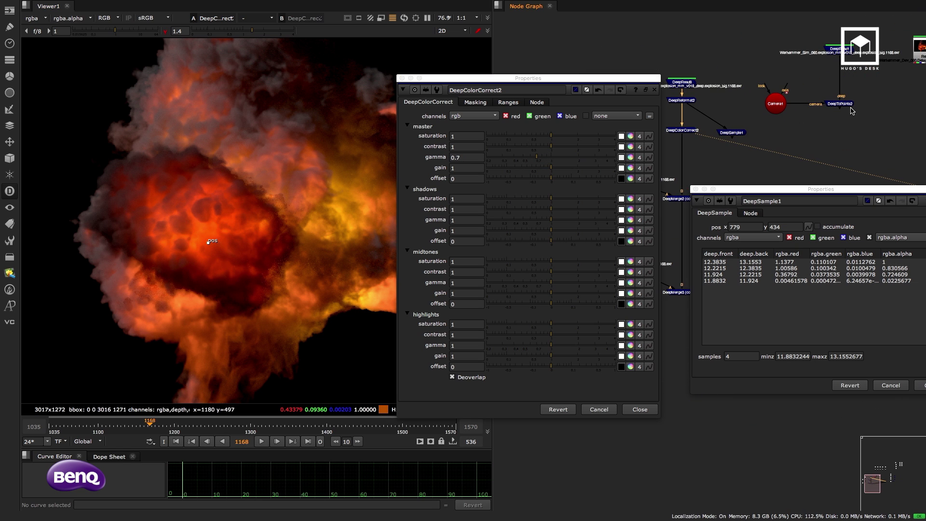
{"action": "left_click", "coordinate": [849, 104]}
{"action": "key", "text": "1"}
{"action": "mouse_move", "coordinate": [266, 263]}
{"action": "left_mouse_down", "text": "super"}
{"action": "mouse_move", "coordinate": [294, 273]}
{"action": "mouse_move", "coordinate": [268, 249]}
{"action": "left_mouse_up", "text": "super"}
{"action": "left_click", "coordinate": [294, 273]}
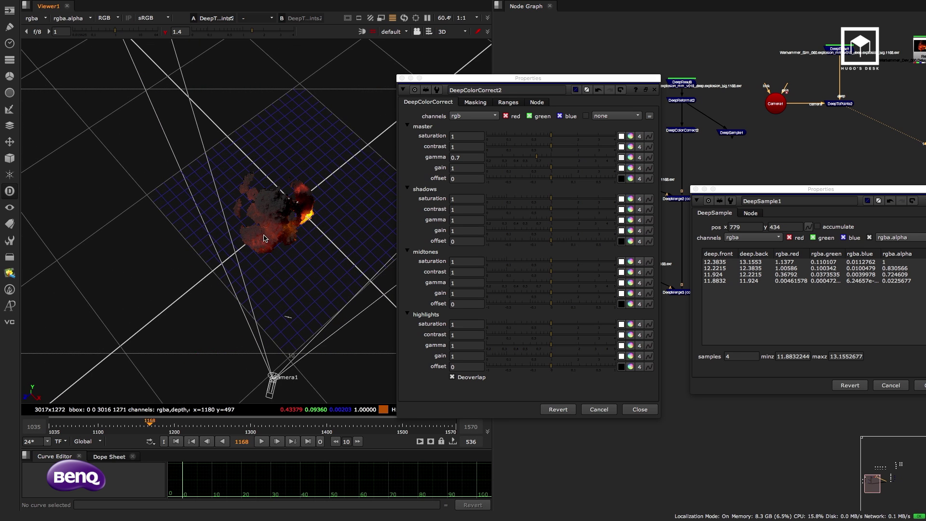
{"action": "scroll", "coordinate": [260, 238], "scroll_direction": "up", "scroll_amount": 6}
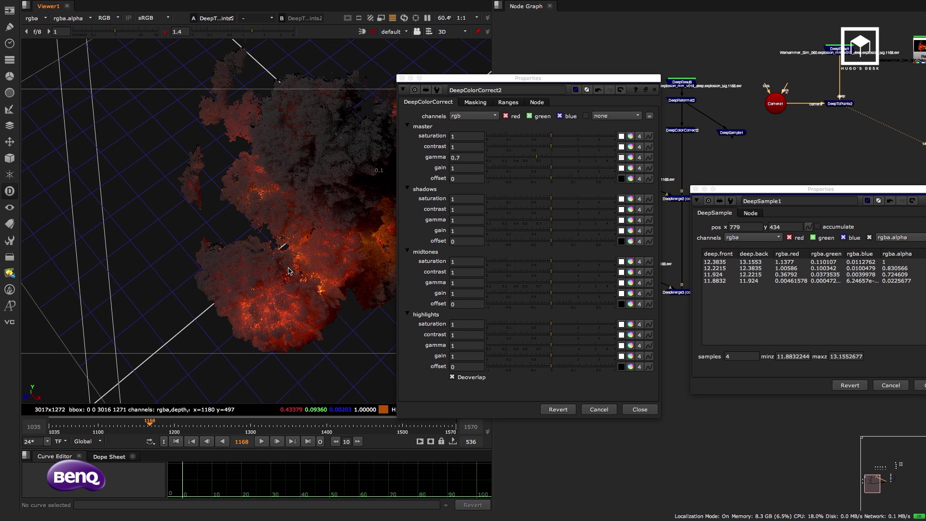
{"action": "left_click_drag", "start_coordinate": [285, 305], "coordinate": [202, 334], "text": "ctrl"}
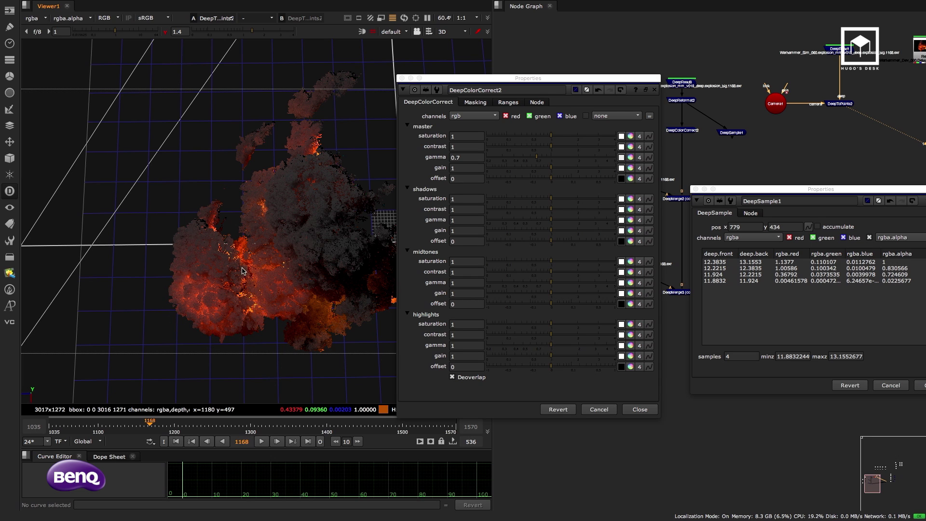
{"action": "left_click_drag", "start_coordinate": [206, 292], "coordinate": [233, 268], "text": "ctrl"}
{"action": "scroll", "coordinate": [222, 274], "scroll_direction": "down", "scroll_amount": 5}
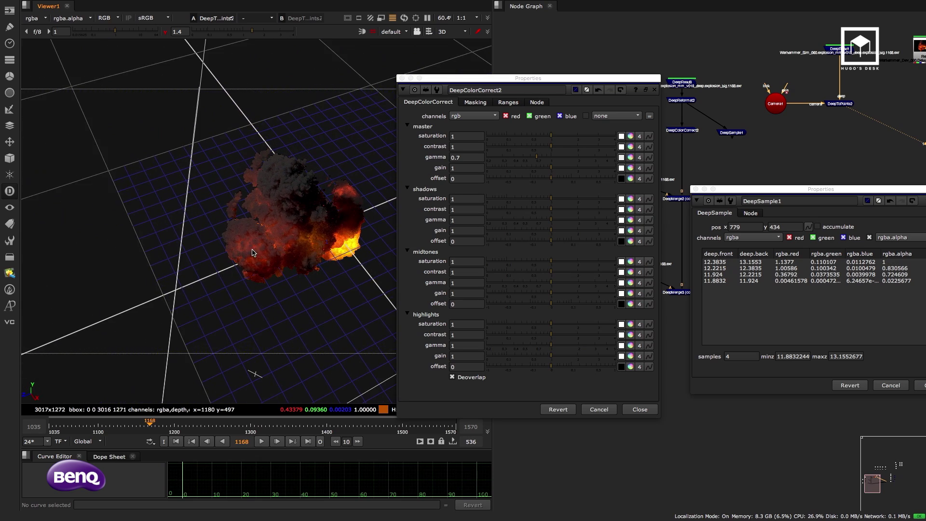
{"action": "scroll", "coordinate": [253, 251], "scroll_direction": "up", "scroll_amount": 8}
{"action": "left_click_drag", "start_coordinate": [289, 219], "coordinate": [216, 282], "text": "ctrl"}
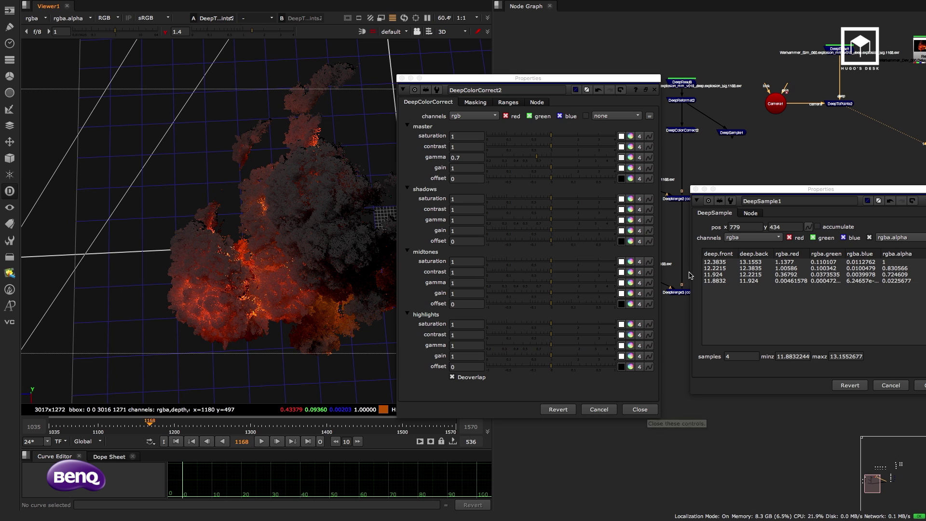
{"action": "left_click", "coordinate": [685, 131]}
{"action": "key", "text": "1"}
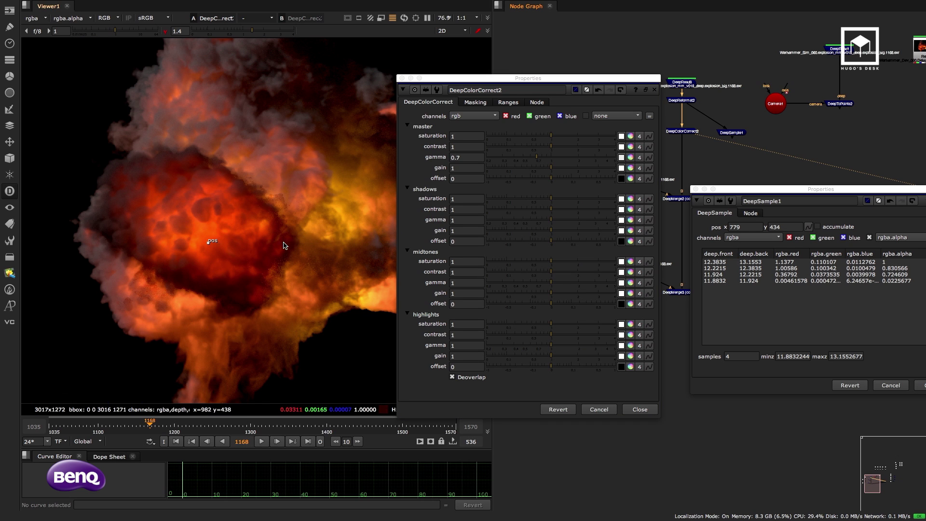
Adjust DeepColorCorrect2's master gain, then return to its Masking zmap values
{"action": "left_click_drag", "start_coordinate": [550, 169], "coordinate": [539, 172]}
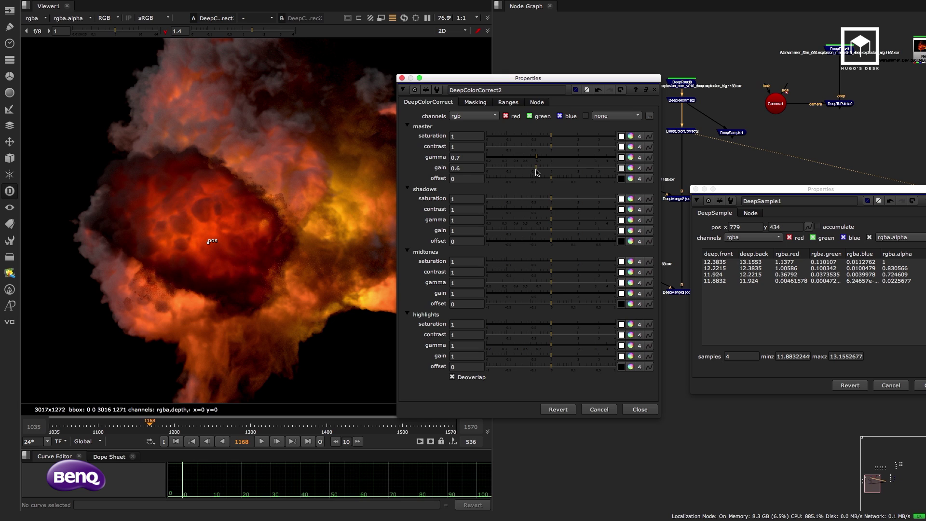
{"action": "left_click", "coordinate": [477, 104]}
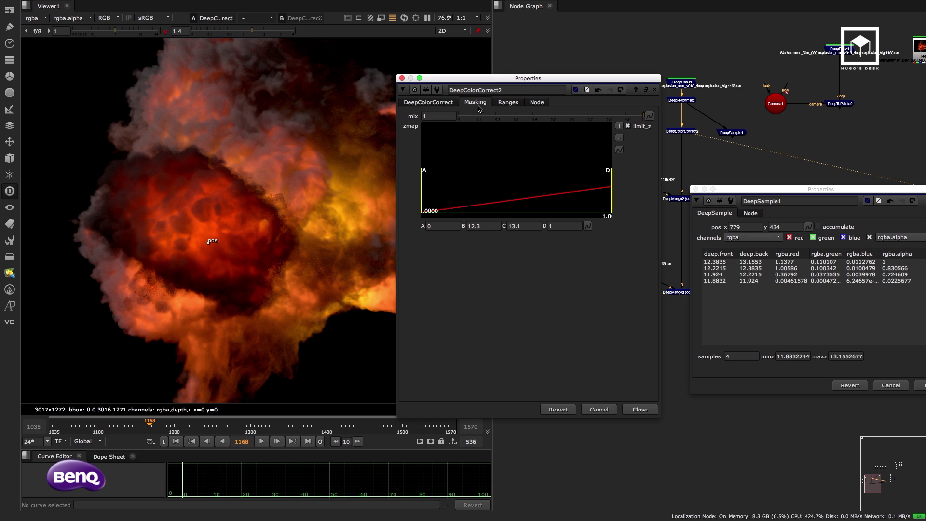
{"action": "left_click", "coordinate": [443, 226]}
{"action": "left_click", "coordinate": [564, 226]}
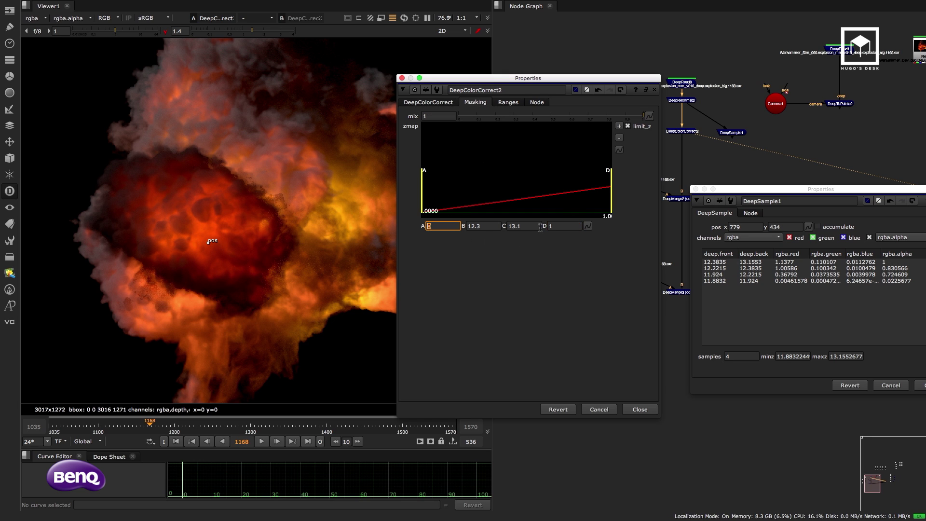
{"action": "left_click", "coordinate": [567, 225]}
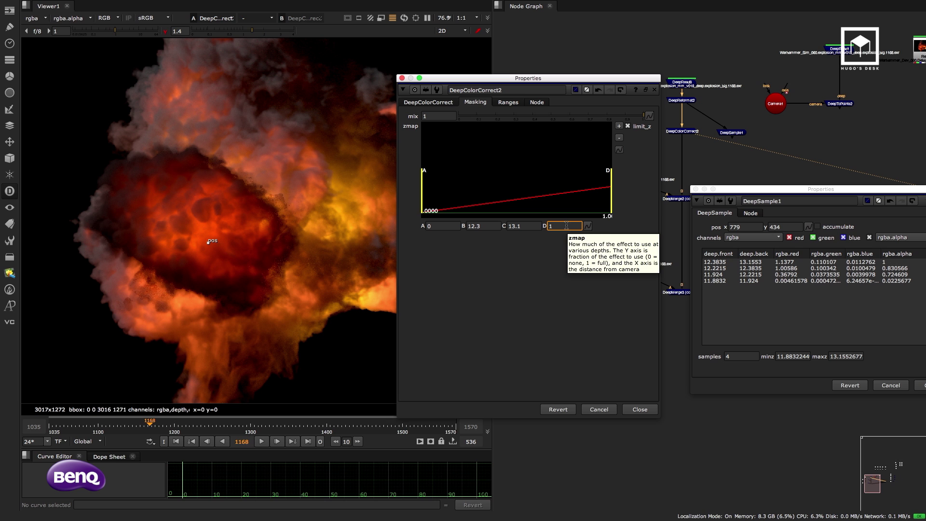
{"action": "scroll", "coordinate": [278, 202], "scroll_direction": "up", "scroll_amount": 5}
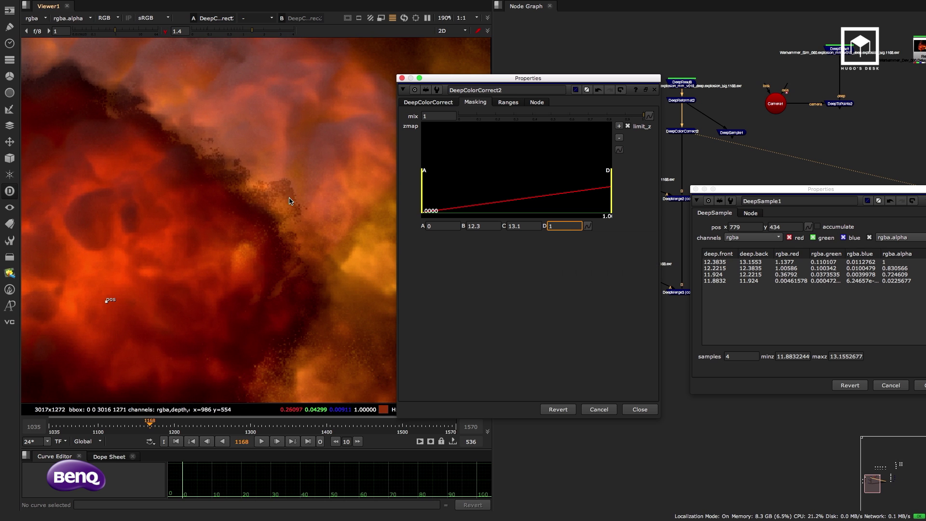
{"action": "scroll", "coordinate": [284, 198], "scroll_direction": "up", "scroll_amount": 3}
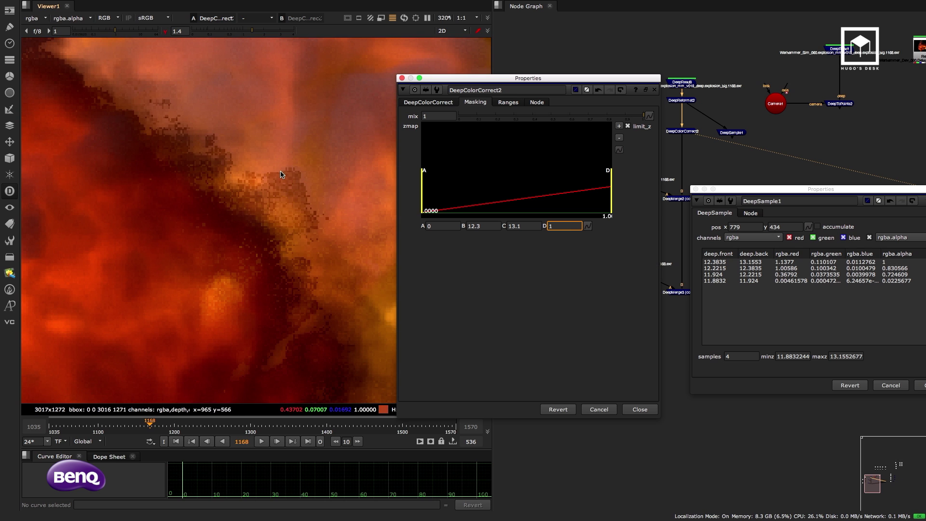
{"action": "scroll", "coordinate": [316, 208], "scroll_direction": "down", "scroll_amount": 9}
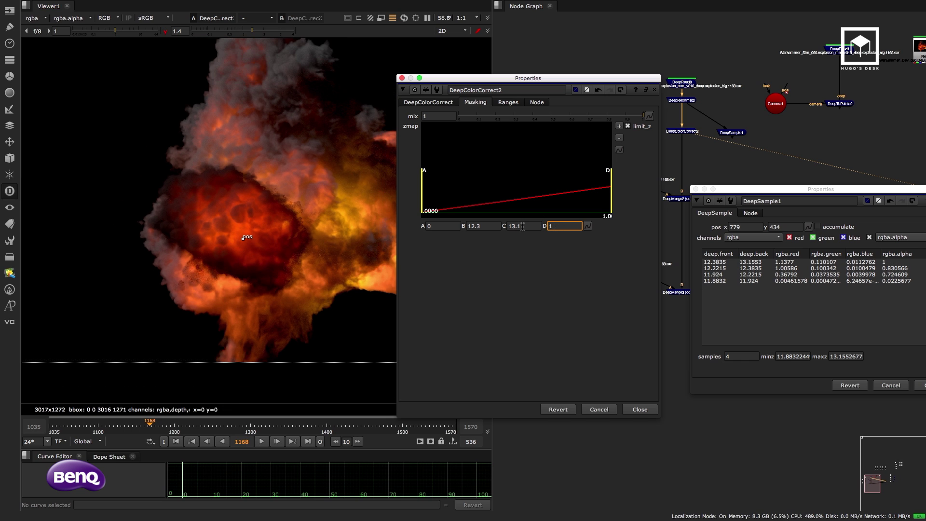
Copy 13.1 into zmap D and 12.3 into A, then lower A to 9.3
{"action": "double_click", "coordinate": [523, 225]}
{"action": "key", "text": "super+c"}
{"action": "double_click", "coordinate": [555, 226]}
{"action": "key", "text": "super+v"}
{"action": "left_click", "coordinate": [452, 223]}
{"action": "key", "text": "Tab"}
{"action": "key", "text": "super+c"}
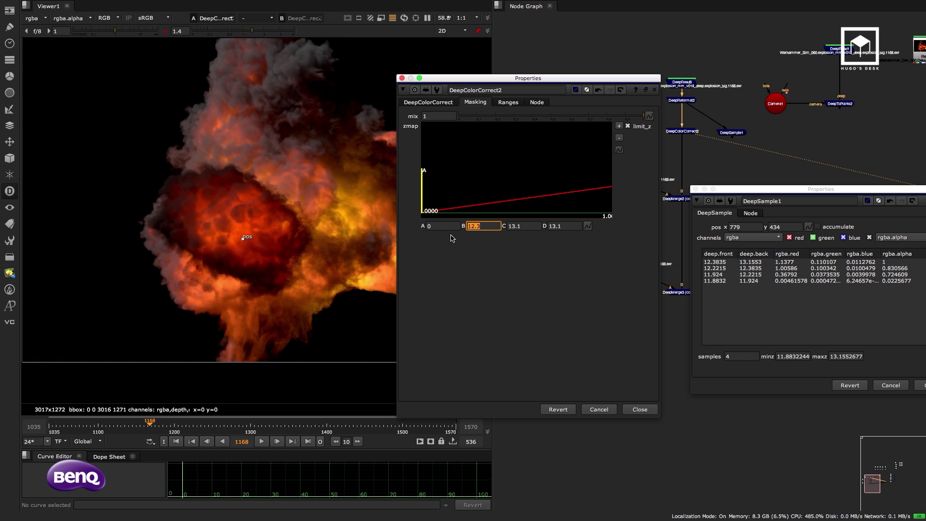
{"action": "left_click_drag", "start_coordinate": [442, 225], "coordinate": [427, 236]}
{"action": "key", "text": "super+v"}
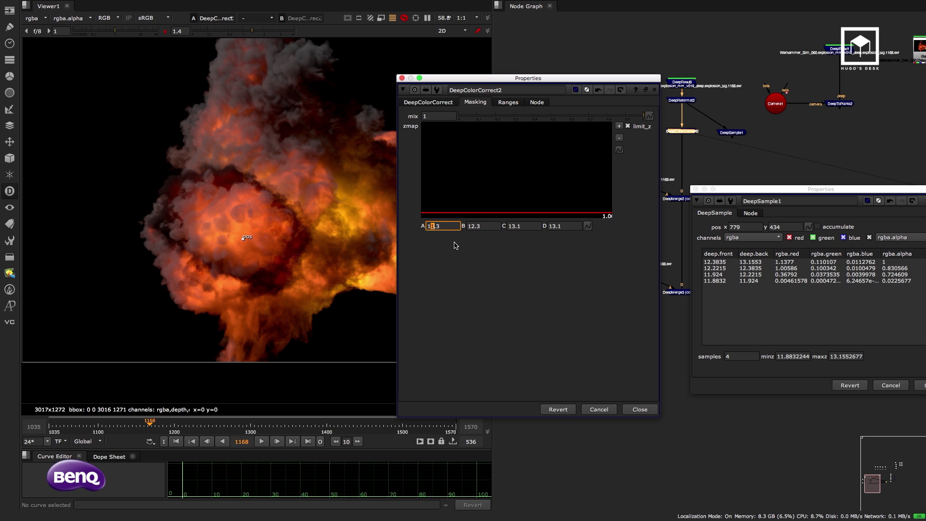
{"action": "key", "text": "Down"}
{"action": "key", "text": "Down"}
{"action": "key", "text": "Down"}
{"action": "key", "text": "Down"}
{"action": "key", "text": "Down"}
{"action": "key", "text": "Down"}
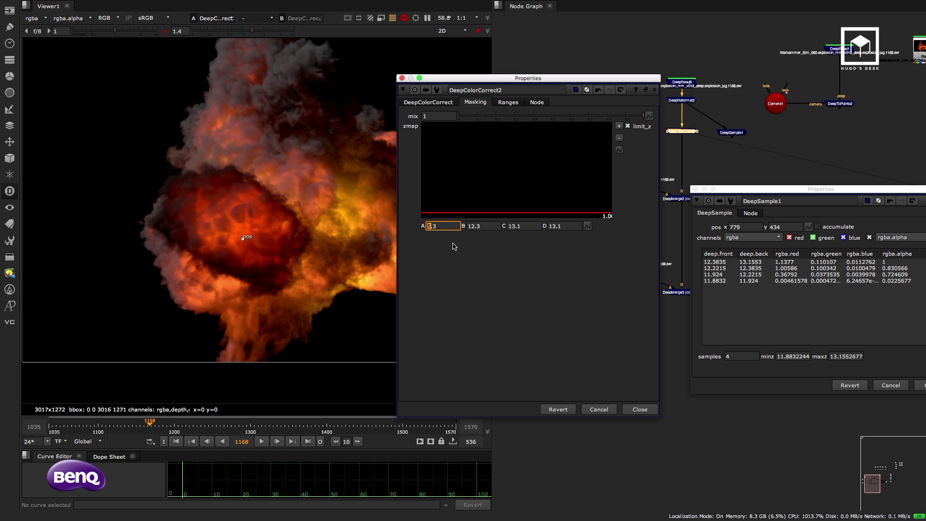
Step zmap D through values between 12.1 and 13.5, settling at 13.5
{"action": "left_click_drag", "start_coordinate": [446, 229], "coordinate": [396, 227]}
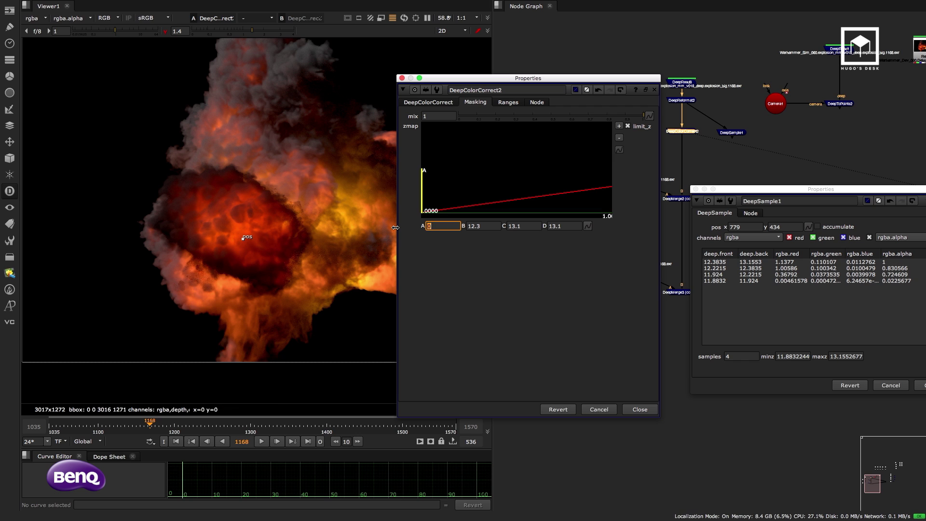
{"action": "left_click", "coordinate": [570, 228]}
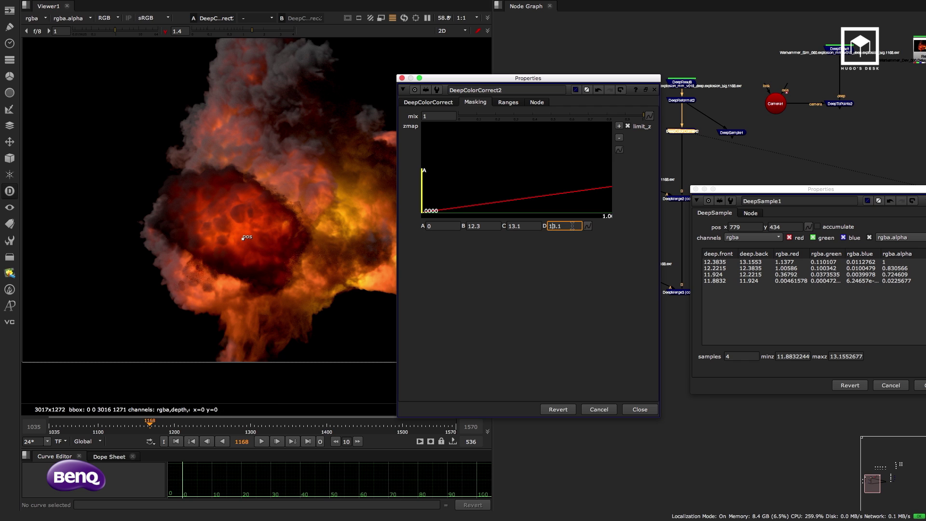
{"action": "key", "text": "Down"}
{"action": "key", "text": "Down"}
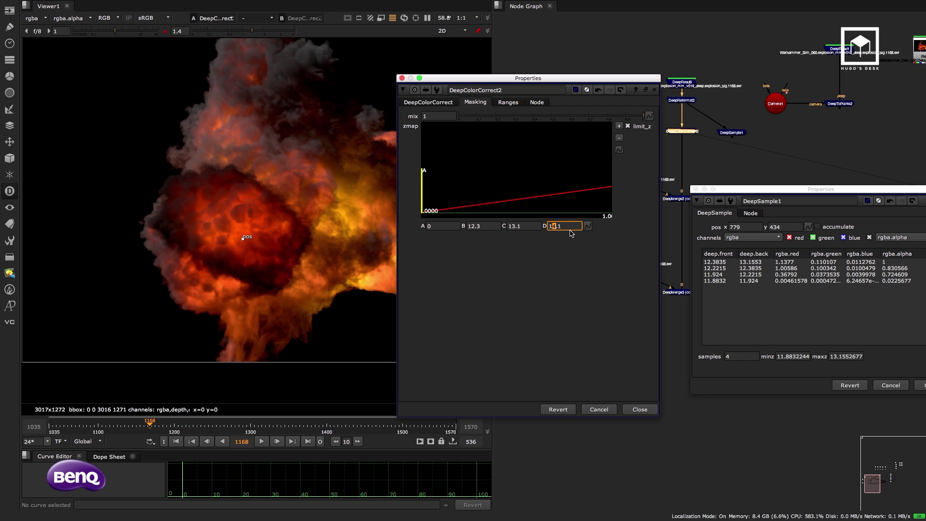
{"action": "key", "text": "Up"}
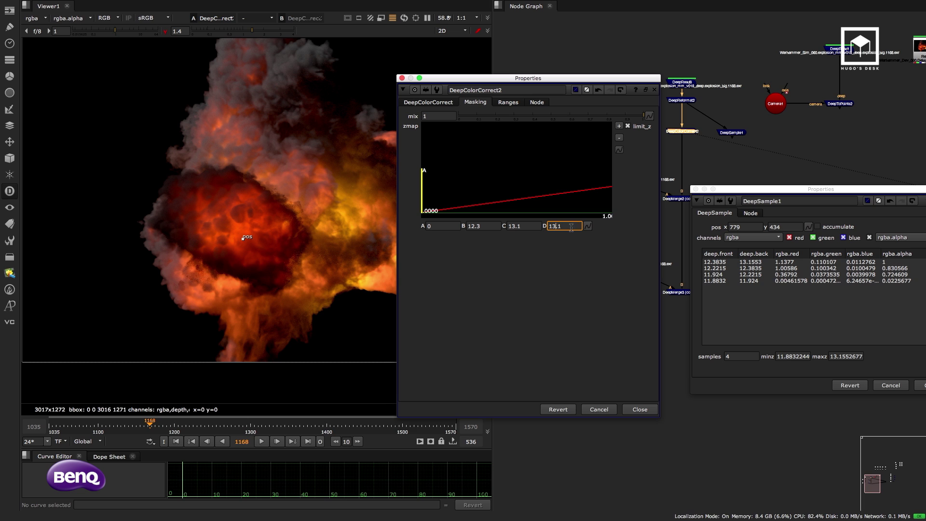
{"action": "key", "text": "Up"}
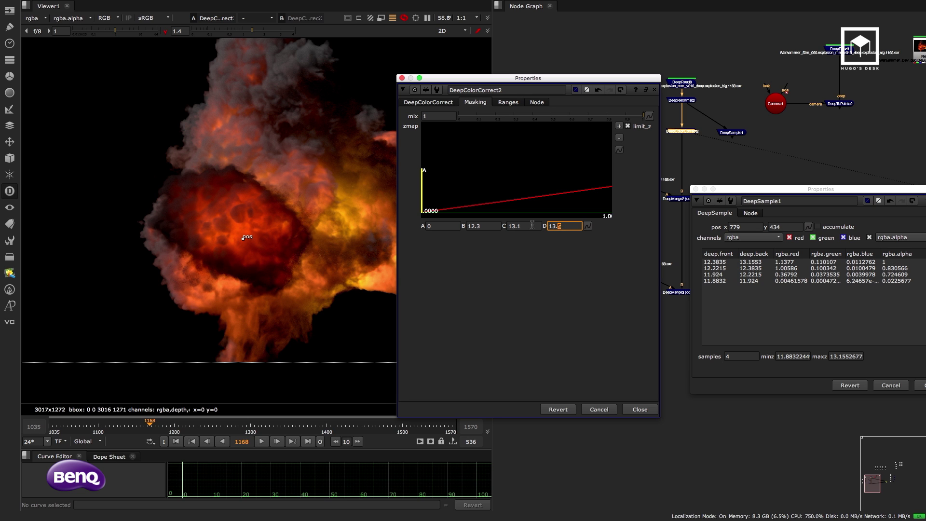
{"action": "key", "text": "Up"}
{"action": "key", "text": "Up"}
{"action": "scroll", "coordinate": [303, 213], "scroll_direction": "up", "scroll_amount": 5}
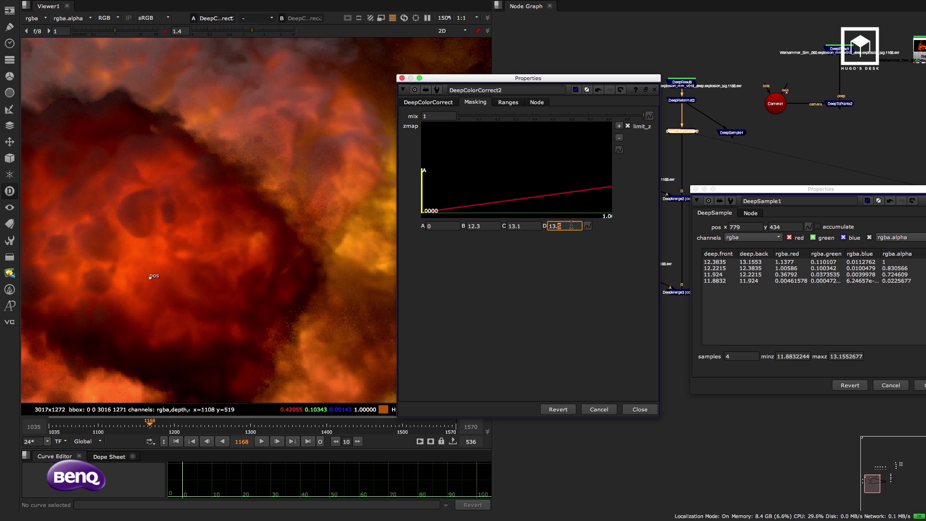
{"action": "key", "text": "Down"}
{"action": "key", "text": "Down"}
{"action": "key", "text": "Down"}
{"action": "key", "text": "Down"}
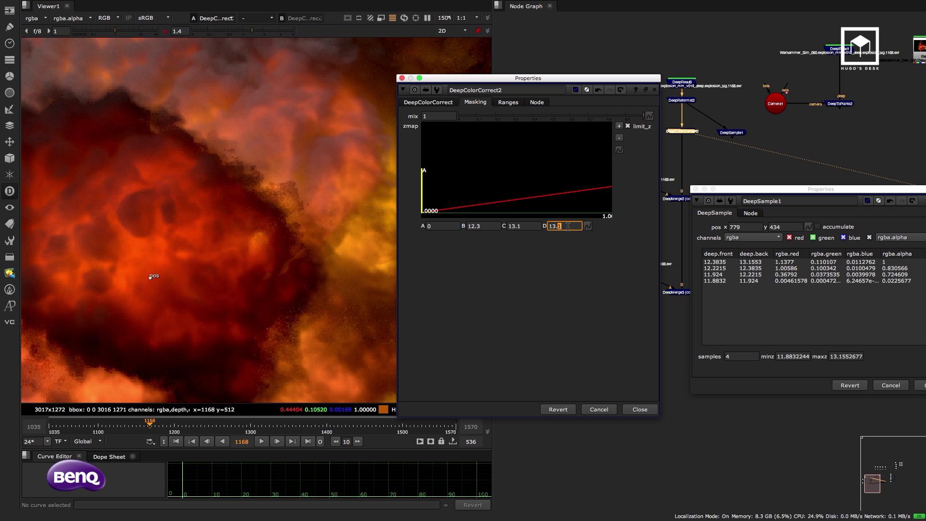
{"action": "key", "text": "Up"}
{"action": "key", "text": "Up"}
{"action": "key", "text": "Up"}
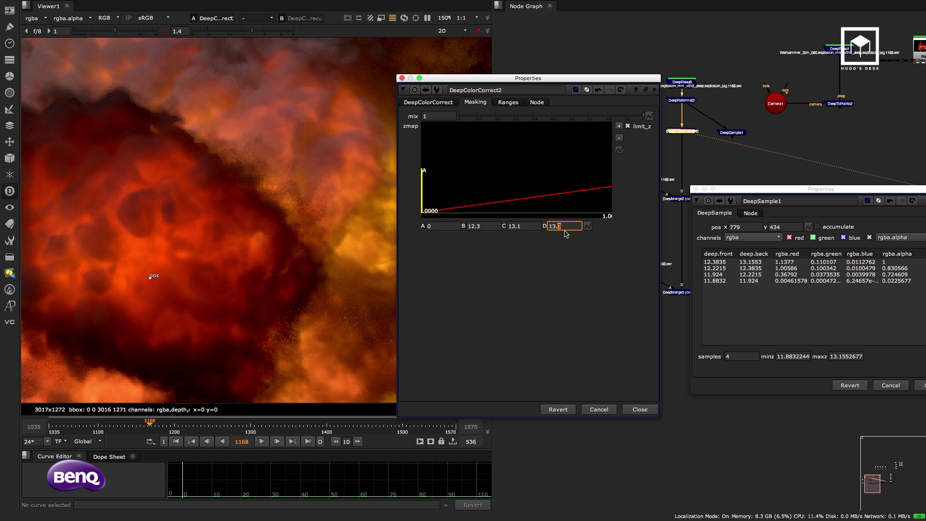
{"action": "key", "text": "Up"}
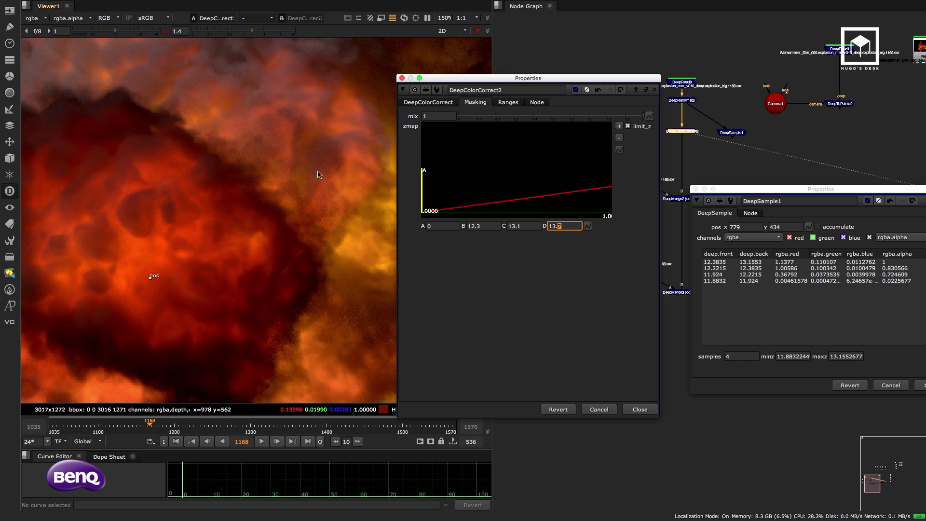
{"action": "scroll", "coordinate": [313, 175], "scroll_direction": "down", "scroll_amount": 3}
{"action": "scroll", "coordinate": [273, 193], "scroll_direction": "down", "scroll_amount": 3}
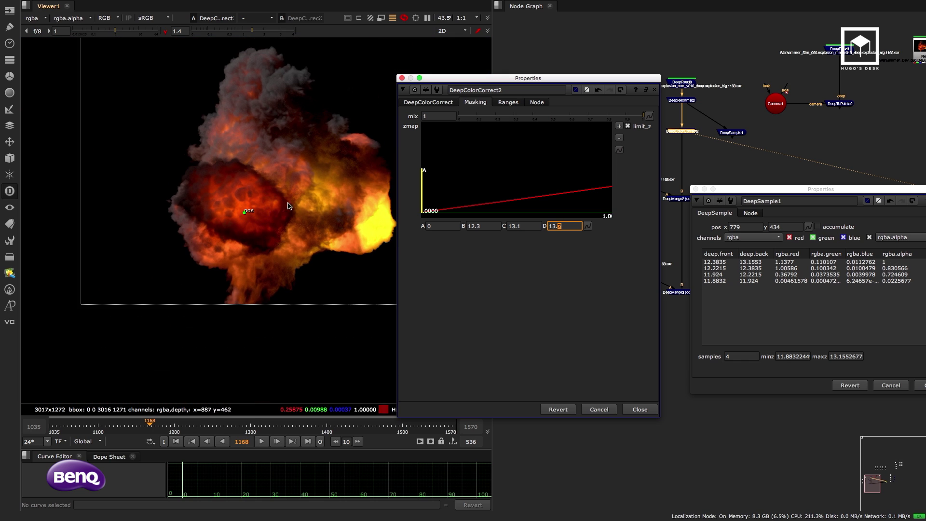
Push zmap D out to 18.7 and B out to 19.3
{"action": "left_click", "coordinate": [471, 227]}
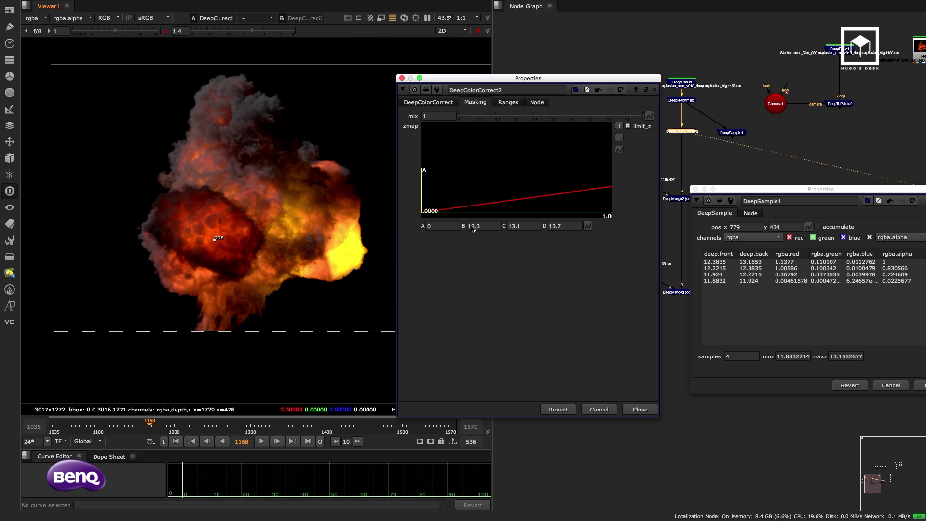
{"action": "left_click", "coordinate": [568, 229]}
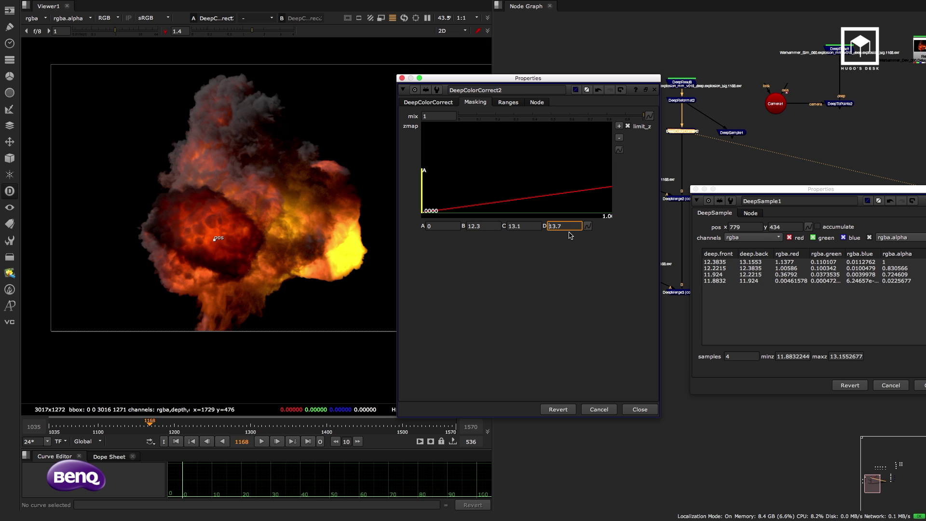
{"action": "key", "text": "Up"}
{"action": "key", "text": "Up"}
{"action": "key", "text": "Up"}
{"action": "key", "text": "Up"}
{"action": "key", "text": "Up"}
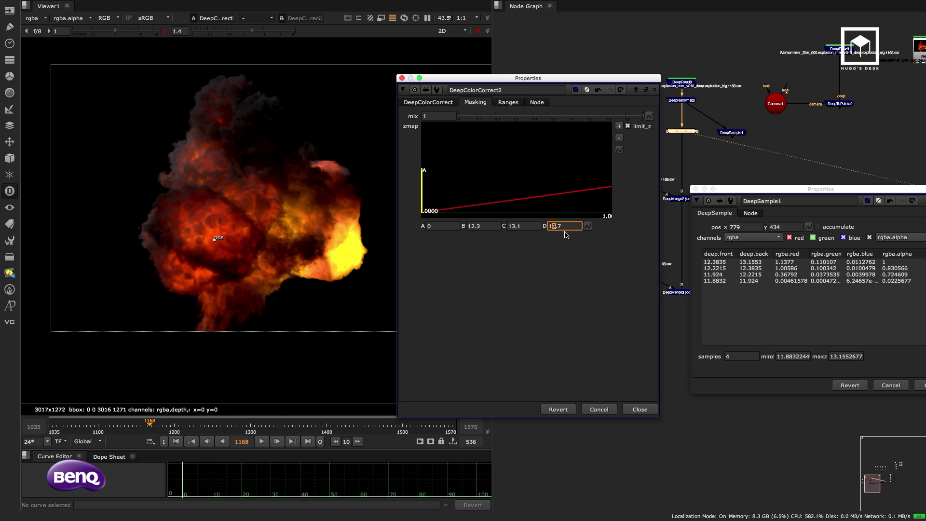
{"action": "left_click", "coordinate": [469, 226]}
{"action": "key", "text": "Up"}
{"action": "key", "text": "Up"}
{"action": "key", "text": "Up"}
{"action": "key", "text": "Up"}
{"action": "key", "text": "Up"}
{"action": "key", "text": "Up"}
{"action": "key", "text": "Up"}
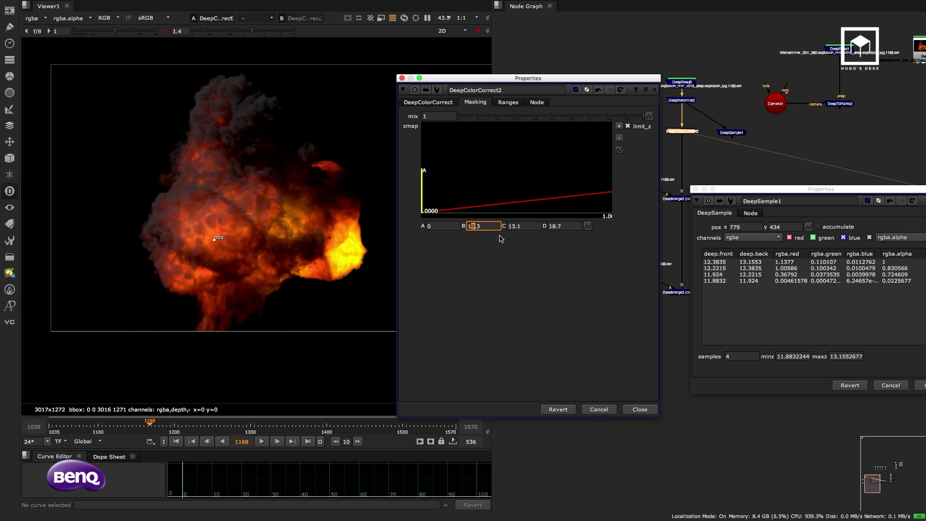
{"action": "left_click", "coordinate": [512, 226]}
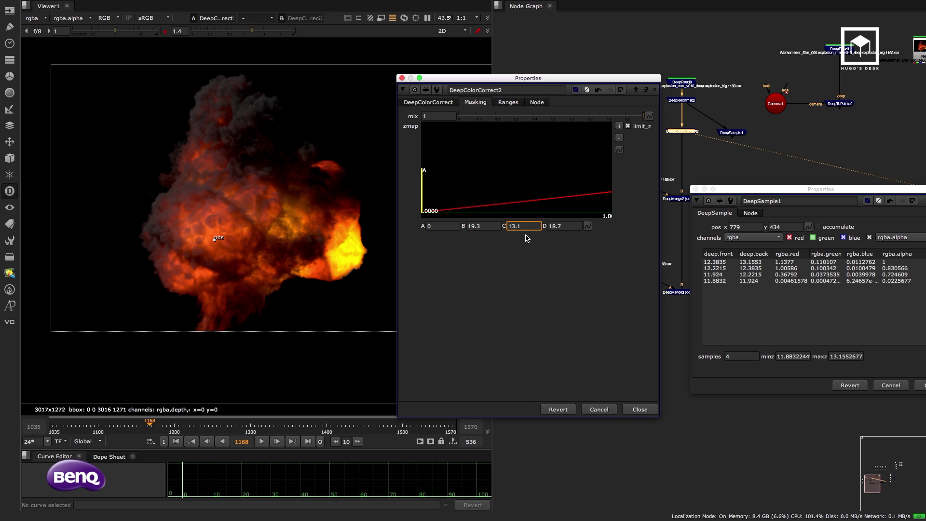
View DeepSample1 and move its sample onto the bright right lobe at 1342, 706, reading 7 samples
{"action": "left_click", "coordinate": [737, 133]}
{"action": "key", "text": "1"}
{"action": "mouse_move", "coordinate": [214, 240]}
{"action": "left_mouse_down"}
{"action": "mouse_move", "coordinate": [313, 216]}
{"action": "mouse_move", "coordinate": [320, 181]}
{"action": "mouse_move", "coordinate": [336, 185]}
{"action": "left_mouse_up"}
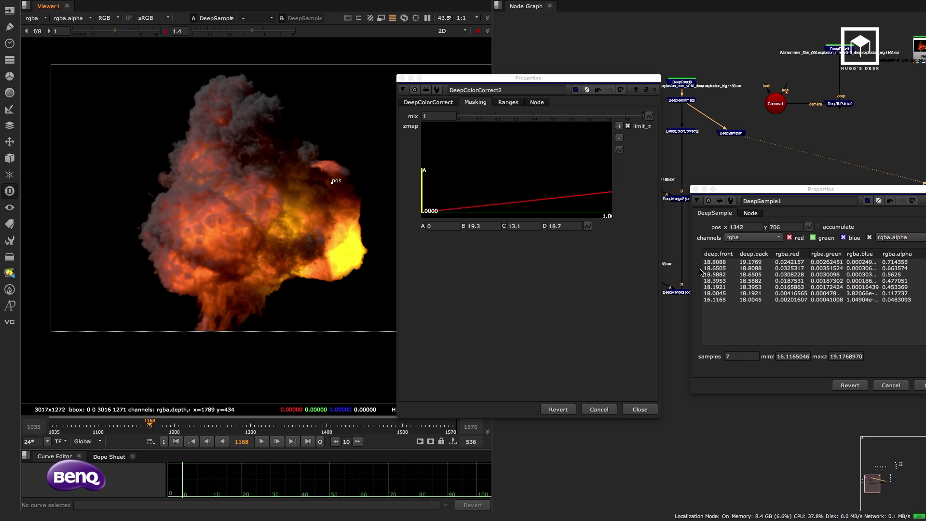
{"action": "left_click", "coordinate": [496, 226]}
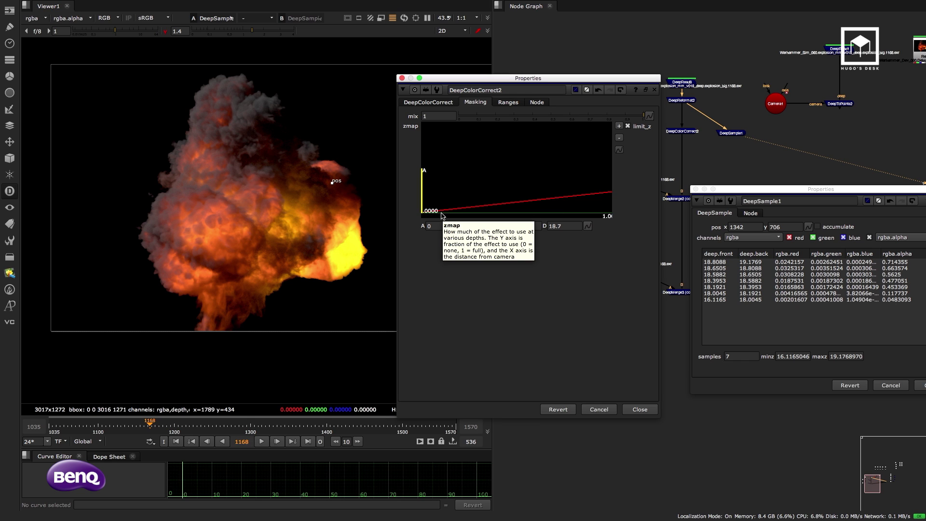
Set zmap B to 18.8 and both C and D to 19.1
{"action": "key", "text": "Tab"}
{"action": "type", "text": "19."}
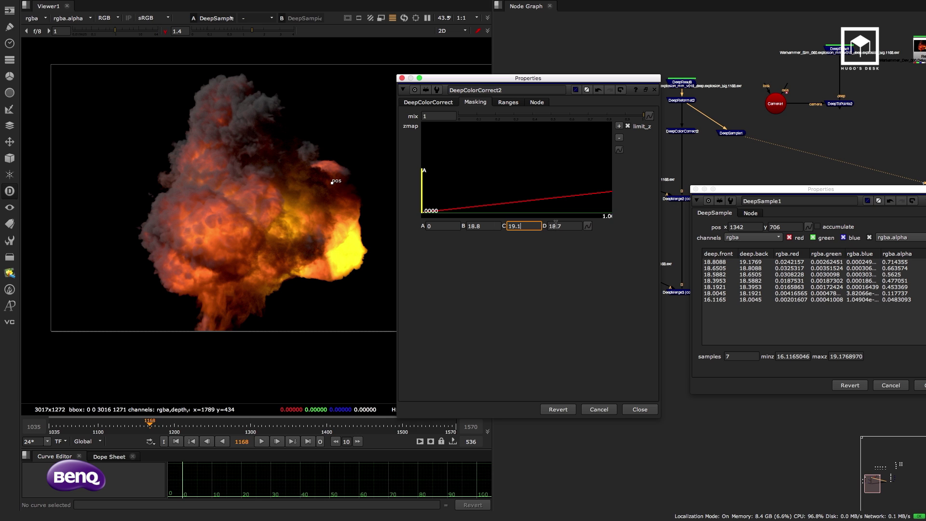
{"action": "left_click", "coordinate": [571, 226]}
{"action": "left_click_drag", "start_coordinate": [521, 226], "coordinate": [503, 225]}
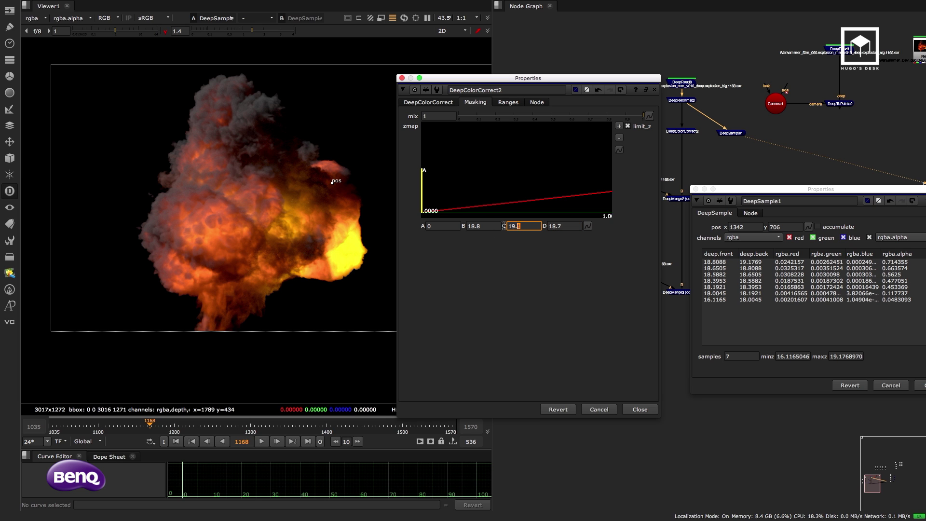
{"action": "double_click", "coordinate": [569, 227]}
{"action": "type", "text": "19.1"}
{"action": "left_click", "coordinate": [559, 250]}
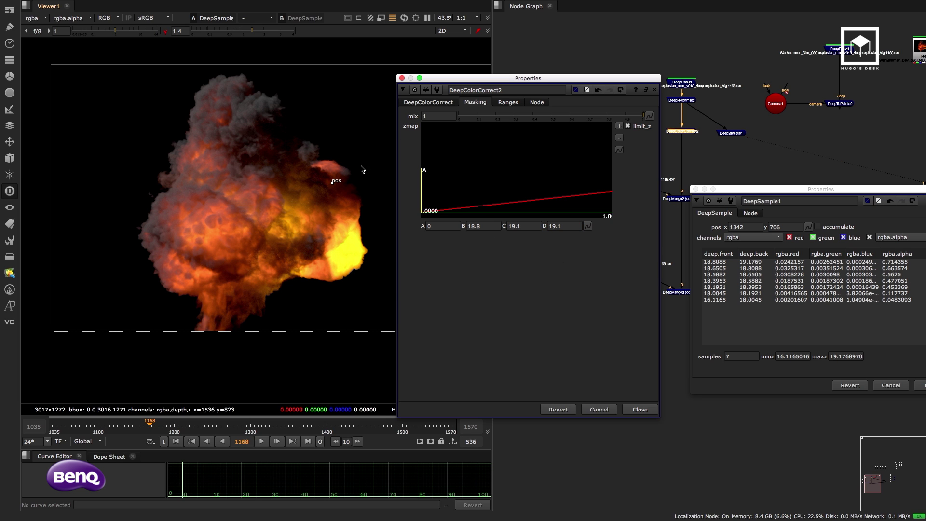
{"action": "scroll", "coordinate": [334, 184], "scroll_direction": "up", "scroll_amount": 2}
View DeepColorCorrect2's result and set master gain to 0.31 and gamma to 0.42
{"action": "left_click", "coordinate": [428, 102]}
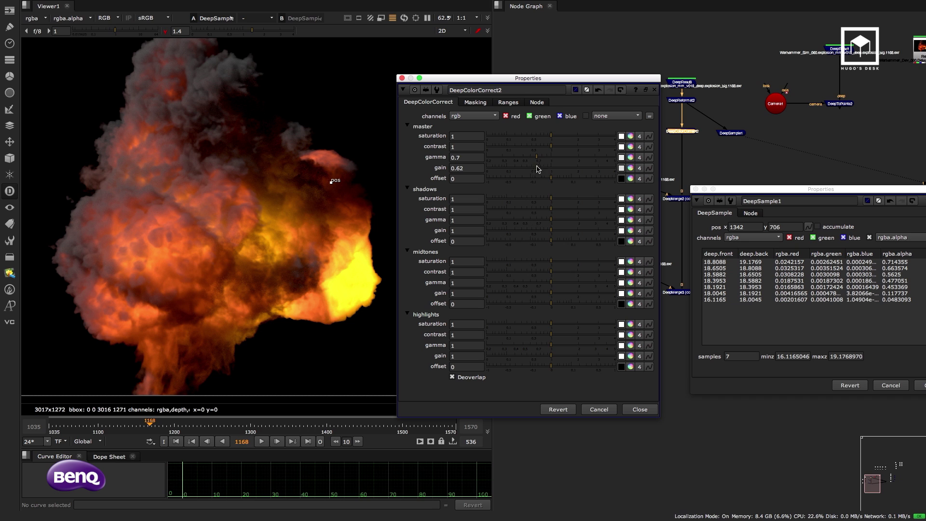
{"action": "mouse_move", "coordinate": [538, 167]}
{"action": "left_mouse_down"}
{"action": "mouse_move", "coordinate": [547, 167]}
{"action": "mouse_move", "coordinate": [519, 168]}
{"action": "left_mouse_up"}
{"action": "middle_click_drag", "start_coordinate": [711, 137], "coordinate": [742, 133]}
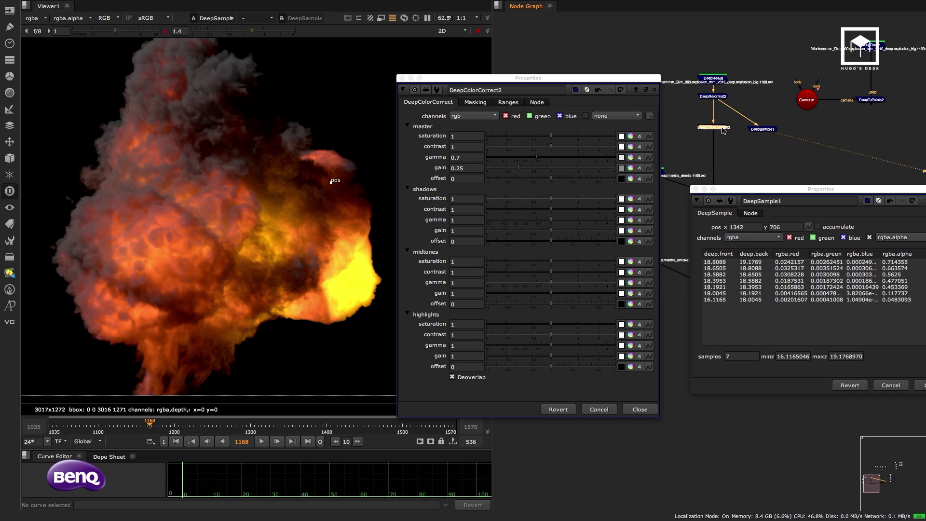
{"action": "left_click", "coordinate": [714, 126], "text": "shift+super"}
{"action": "scroll", "coordinate": [309, 208], "scroll_direction": "up", "scroll_amount": 1}
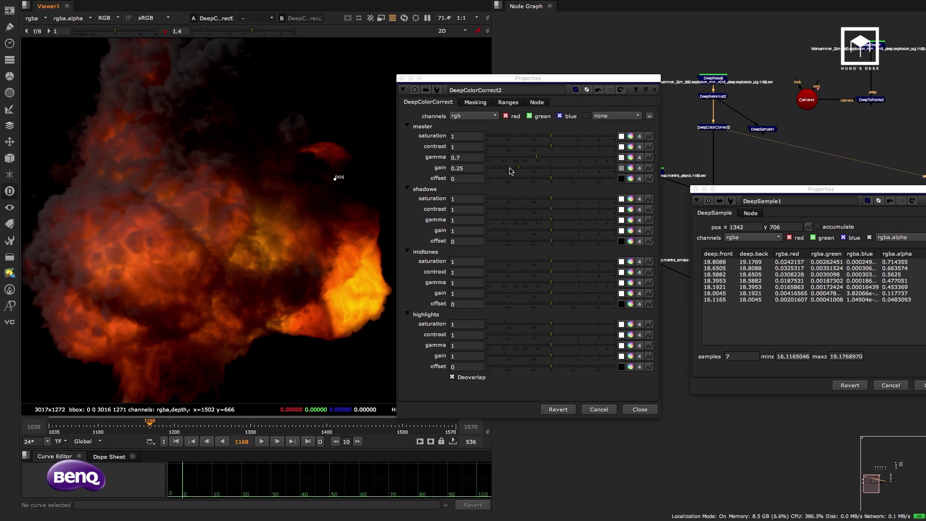
{"action": "mouse_move", "coordinate": [518, 167]}
{"action": "left_mouse_down"}
{"action": "mouse_move", "coordinate": [511, 168]}
{"action": "mouse_move", "coordinate": [540, 169]}
{"action": "mouse_move", "coordinate": [516, 158]}
{"action": "left_mouse_up"}
{"action": "scroll", "coordinate": [253, 227], "scroll_direction": "down", "scroll_amount": 4}
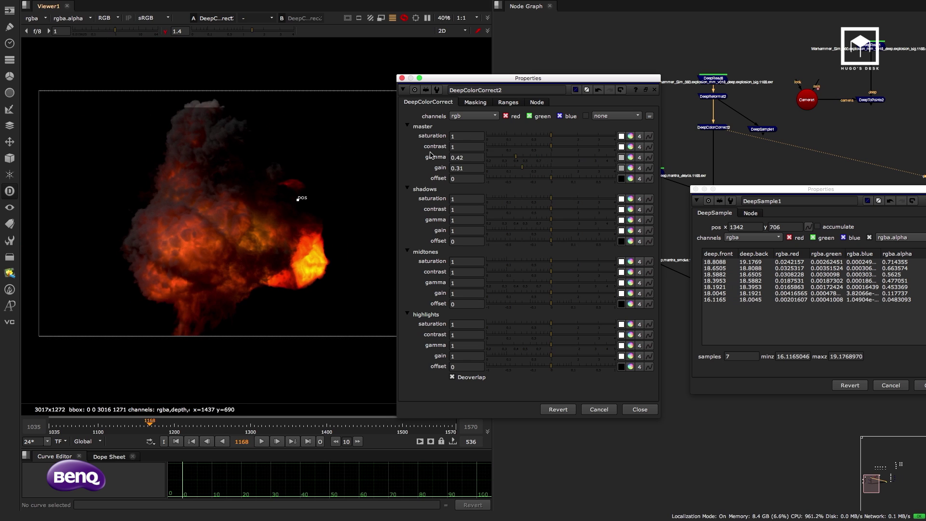
Back in the Masking settings, set zmap A to 18.8
{"action": "left_click", "coordinate": [475, 103]}
{"action": "left_click", "coordinate": [437, 226]}
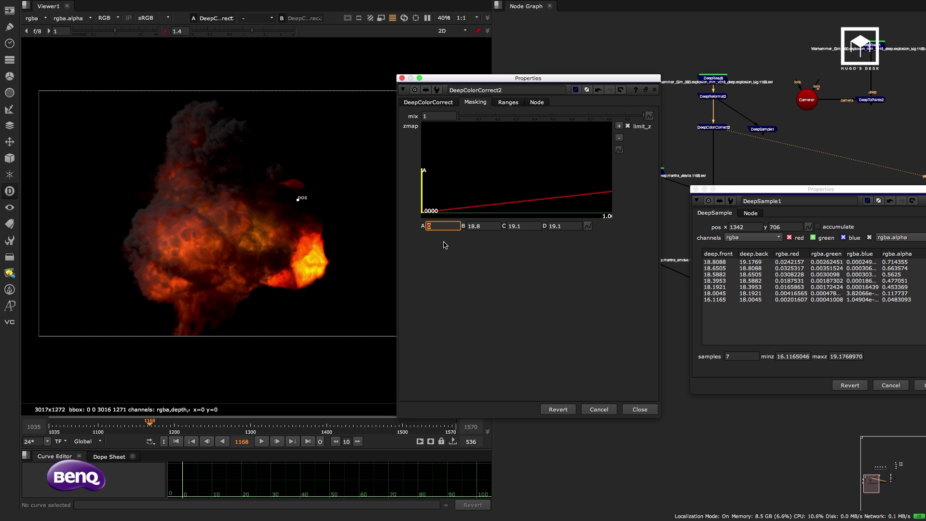
{"action": "left_click", "coordinate": [486, 226]}
{"action": "left_click", "coordinate": [436, 226]}
{"action": "type", "text": "18.8"}
{"action": "key", "text": "Return"}
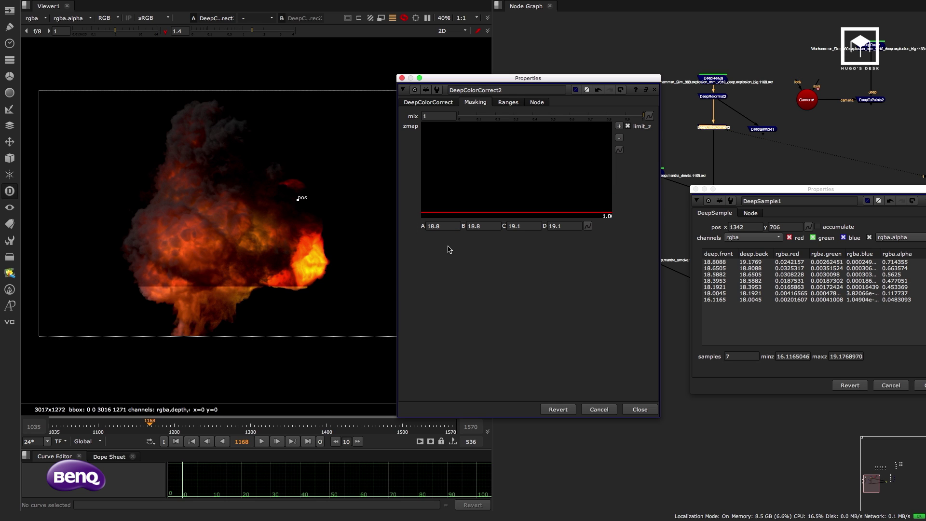
{"action": "scroll", "coordinate": [299, 208], "scroll_direction": "up", "scroll_amount": 1}
Reset DeepColorCorrect2's master gamma and gain to 1, then lower gamma to darken the fireball
{"action": "left_click", "coordinate": [428, 103]}
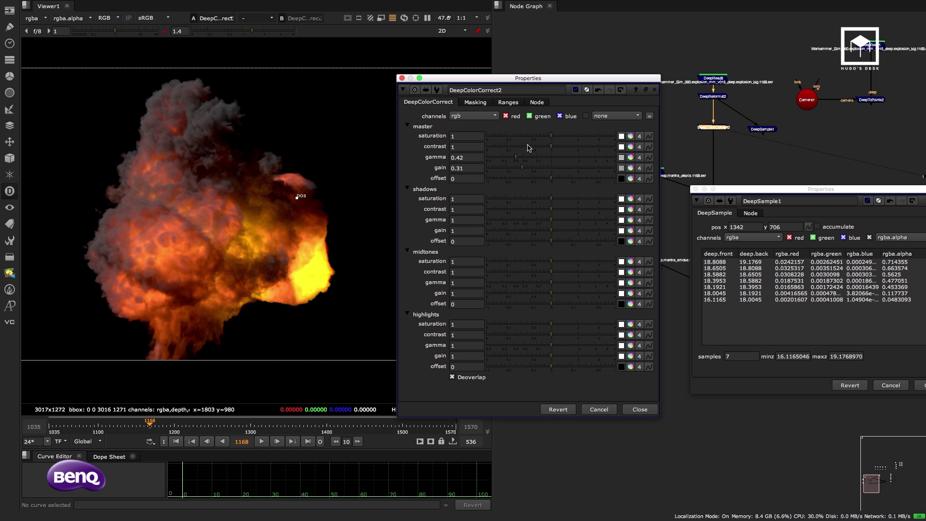
{"action": "type", "text": "1"}
{"action": "left_click_drag", "start_coordinate": [478, 157], "coordinate": [413, 170]}
{"action": "type", "text": "1"}
{"action": "key", "text": "Return"}
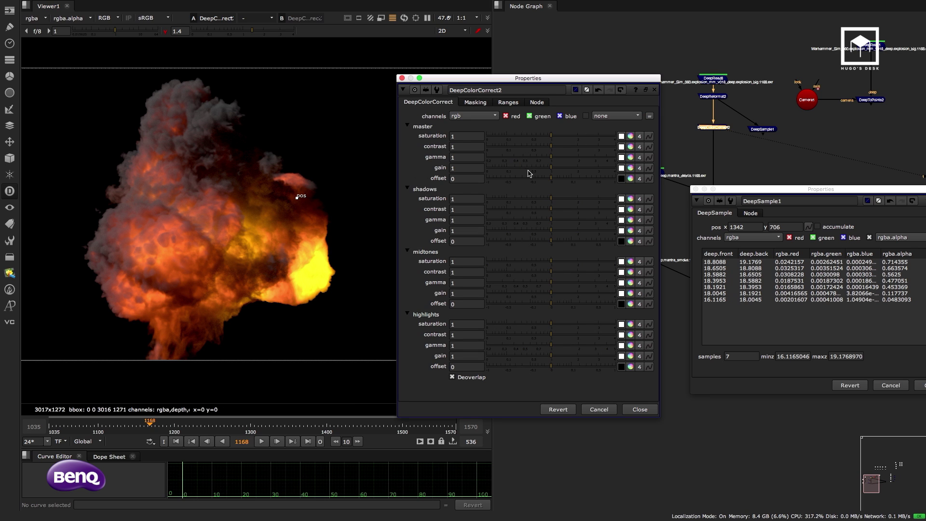
{"action": "left_click_drag", "start_coordinate": [551, 160], "coordinate": [498, 150]}
Nudge the zmap depth mask's B value down to 16.8 and raise D to 23.1
{"action": "left_click", "coordinate": [469, 102]}
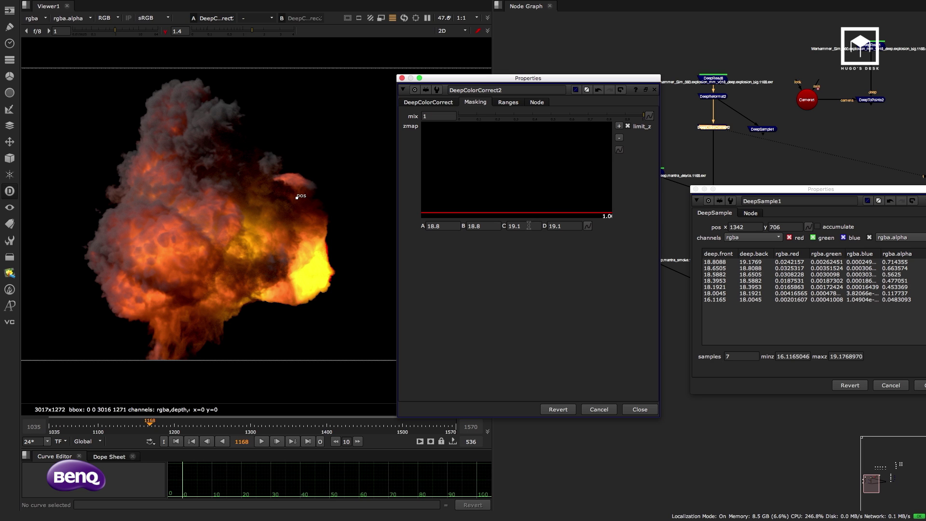
{"action": "left_click", "coordinate": [472, 225]}
{"action": "key", "text": "Down"}
{"action": "left_click", "coordinate": [525, 226]}
{"action": "left_click", "coordinate": [563, 226]}
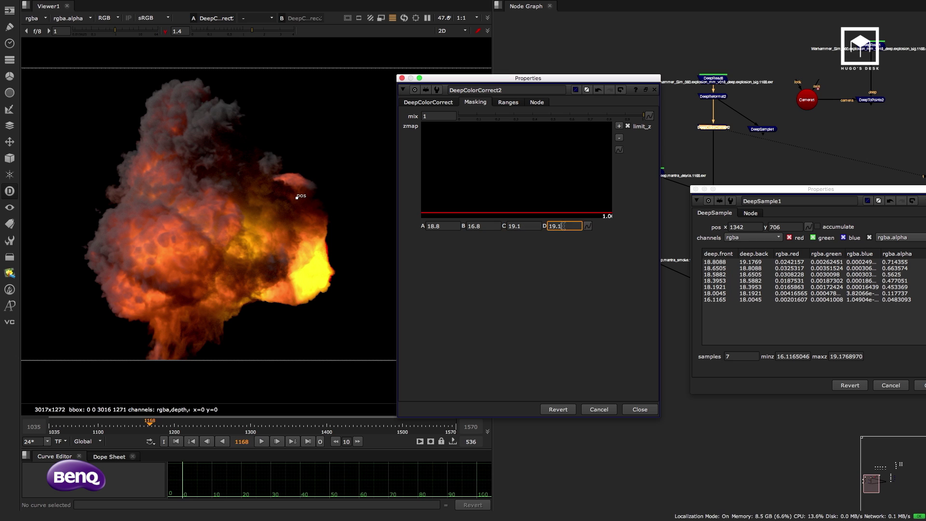
{"action": "key", "text": "Up"}
{"action": "key", "text": "Up"}
{"action": "key", "text": "Up"}
{"action": "key", "text": "Up"}
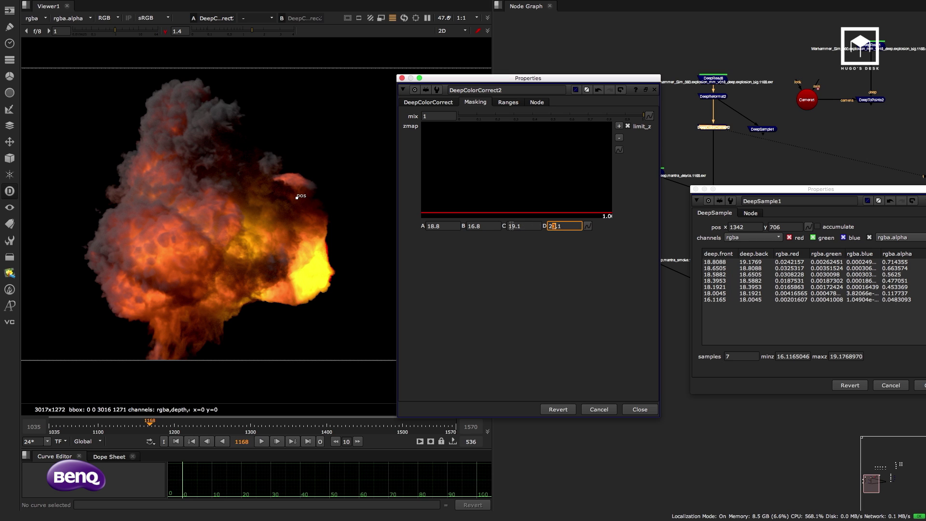
Lower the zmap C depth to 16.1 and set A to 15
{"action": "left_click", "coordinate": [524, 226]}
{"action": "key", "text": "Down"}
{"action": "key", "text": "Down"}
{"action": "key", "text": "Down"}
{"action": "left_click", "coordinate": [475, 226]}
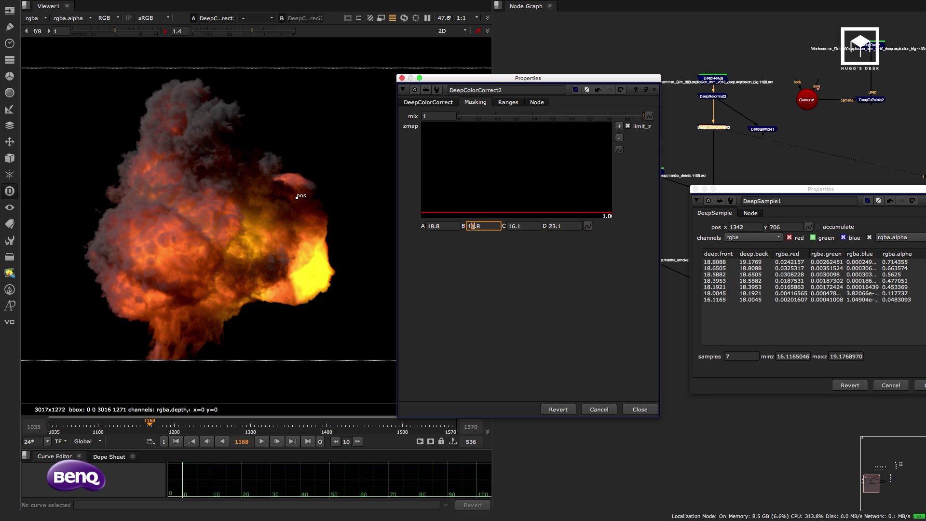
{"action": "left_click", "coordinate": [453, 226]}
{"action": "key", "text": "Down"}
{"action": "left_click_drag", "start_coordinate": [446, 226], "coordinate": [413, 222]}
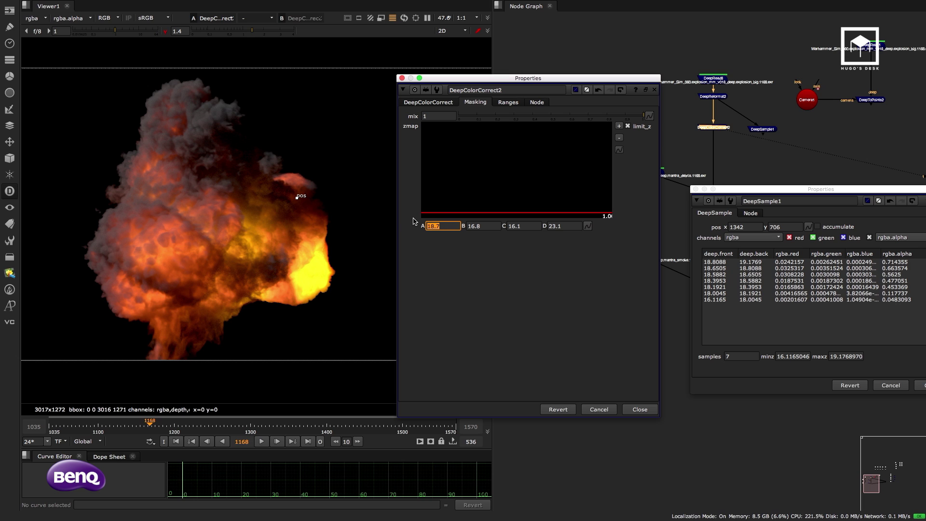
{"action": "type", "text": "15"}
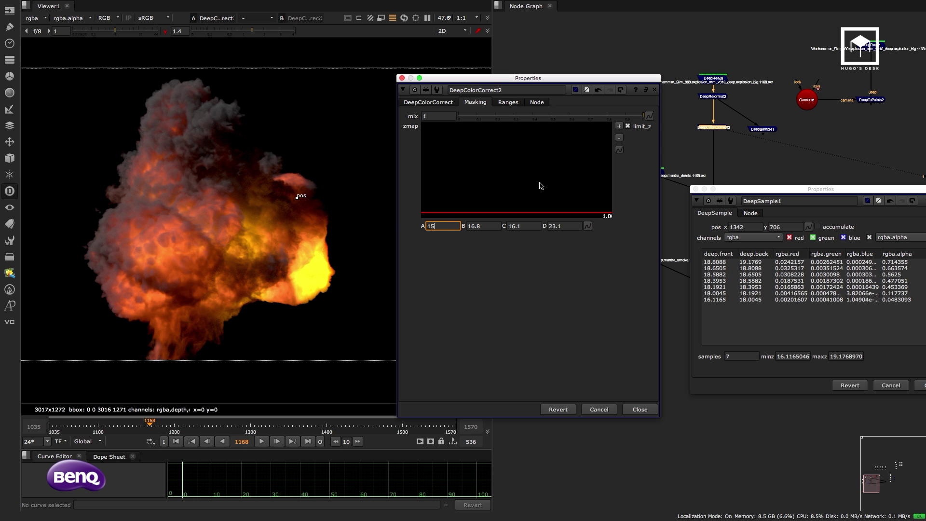
{"action": "key", "text": "Return"}
{"action": "left_click", "coordinate": [447, 227]}
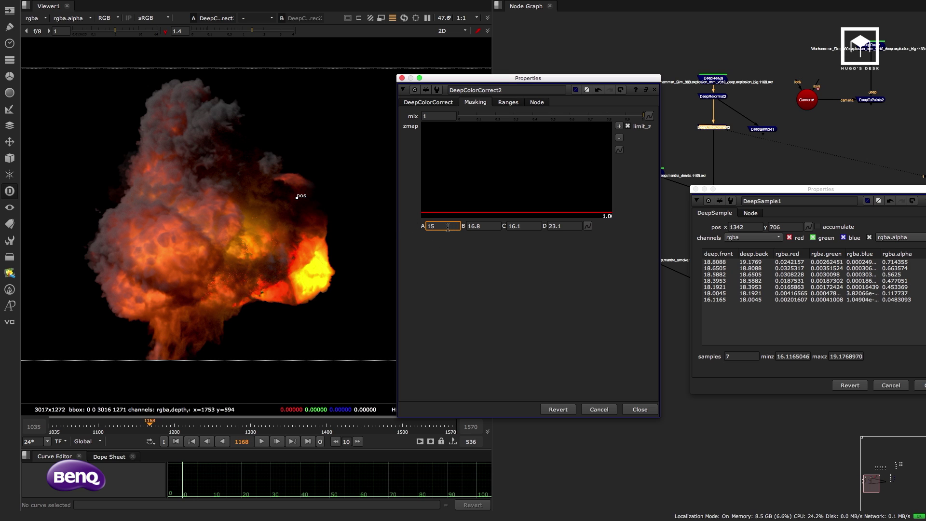
Raise master gamma slightly to 0.43 and show DeepSample1 in the viewer
{"action": "left_click", "coordinate": [436, 104]}
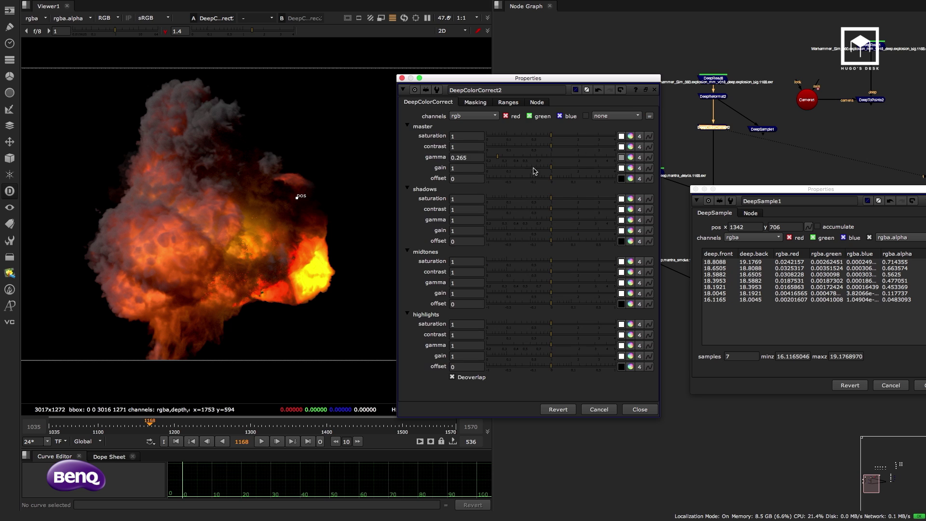
{"action": "mouse_move", "coordinate": [501, 158]}
{"action": "left_mouse_down"}
{"action": "mouse_move", "coordinate": [532, 164]}
{"action": "mouse_move", "coordinate": [516, 162]}
{"action": "left_mouse_up"}
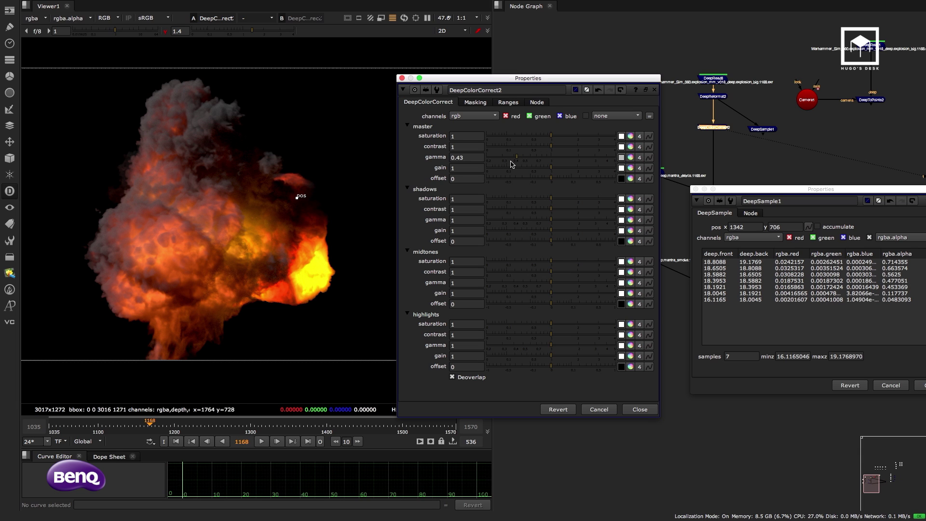
{"action": "left_click", "coordinate": [478, 103]}
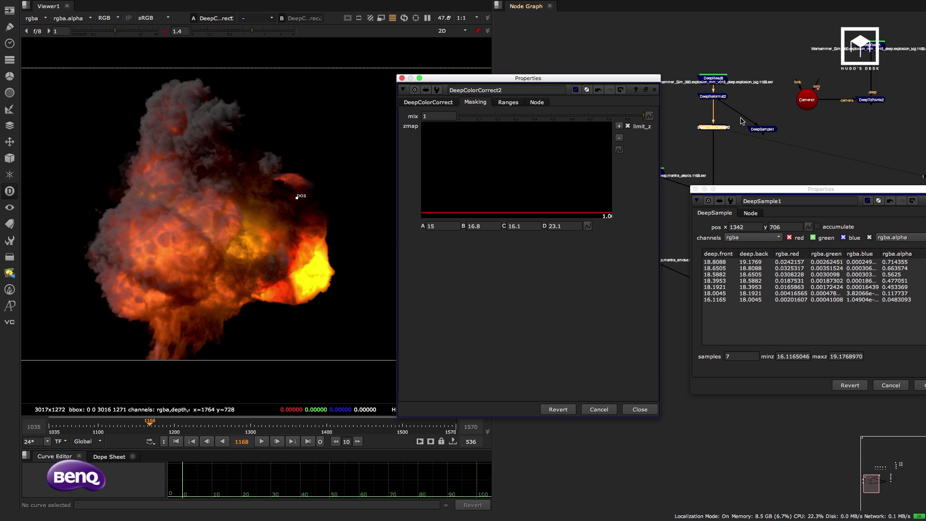
{"action": "left_click", "coordinate": [761, 129]}
{"action": "key", "text": "1"}
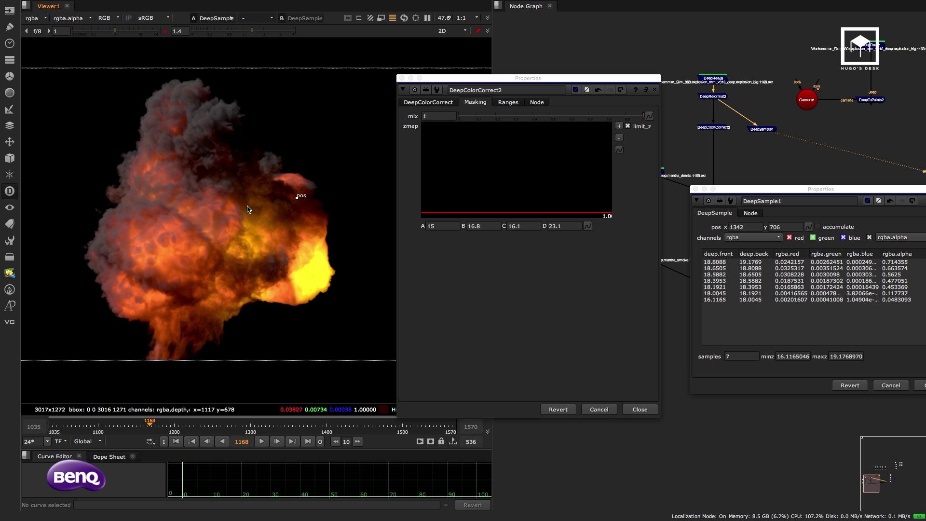
Move the sample point to 1112, 672 and enter zmap depths A 13, B 14, C 15, D 16
{"action": "left_click_drag", "start_coordinate": [300, 199], "coordinate": [246, 206]}
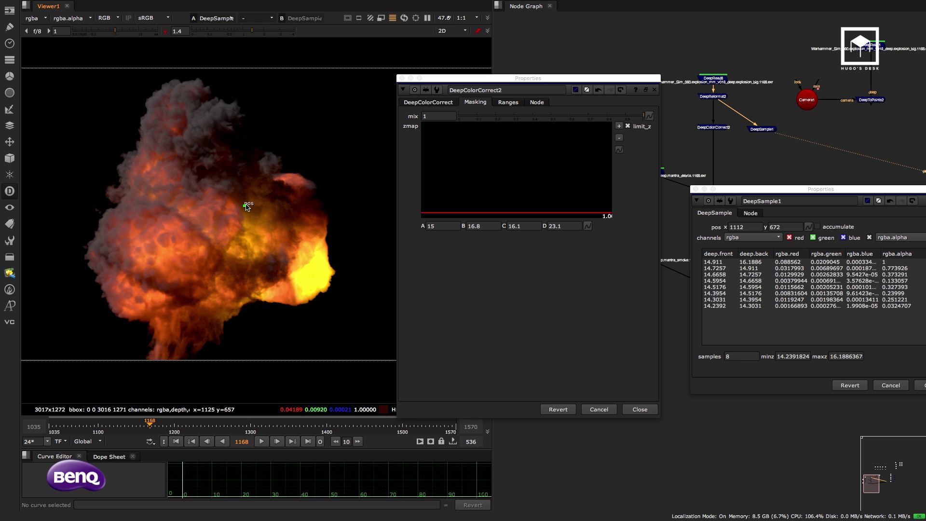
{"action": "left_click", "coordinate": [444, 226]}
{"action": "type", "text": "0"}
{"action": "key", "text": "Tab"}
{"action": "type", "text": "14"}
{"action": "key", "text": "Tab"}
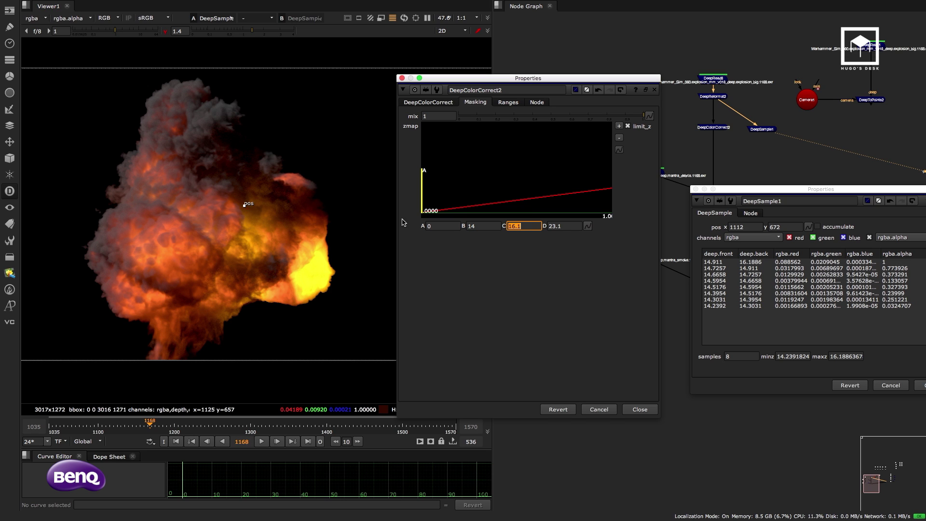
{"action": "type", "text": "15"}
{"action": "key", "text": "Tab"}
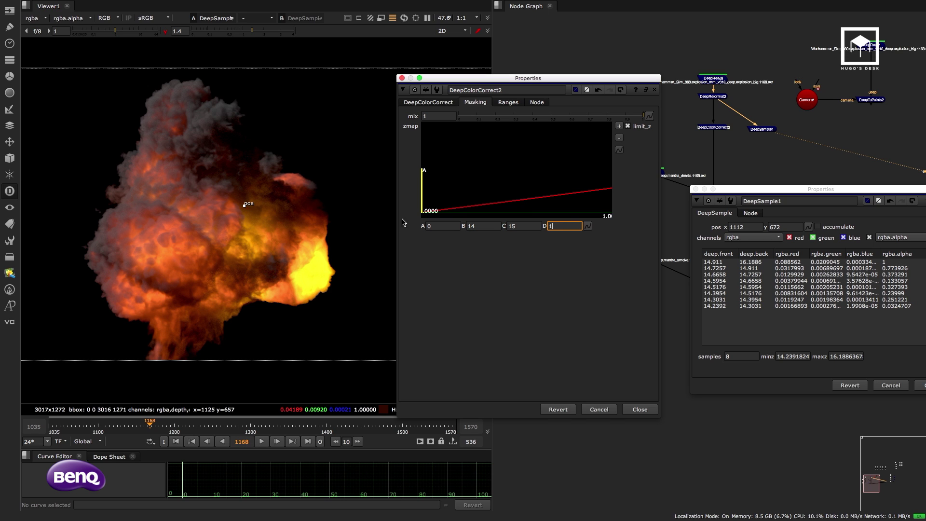
{"action": "type", "text": "16"}
{"action": "key", "text": "Tab"}
{"action": "type", "text": "13"}
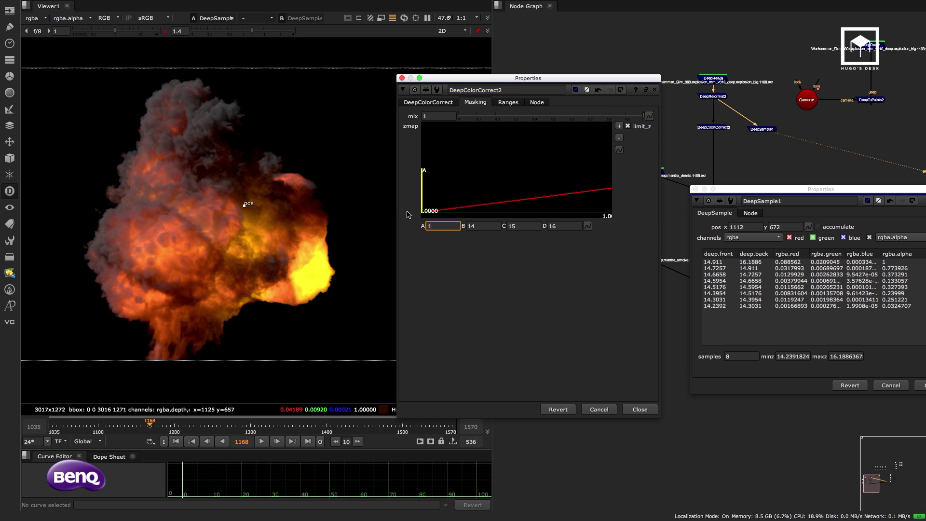
{"action": "key", "text": "Return"}
Tune master gamma to 0.57 and view DeepColorCorrect2's output
{"action": "left_click", "coordinate": [436, 102]}
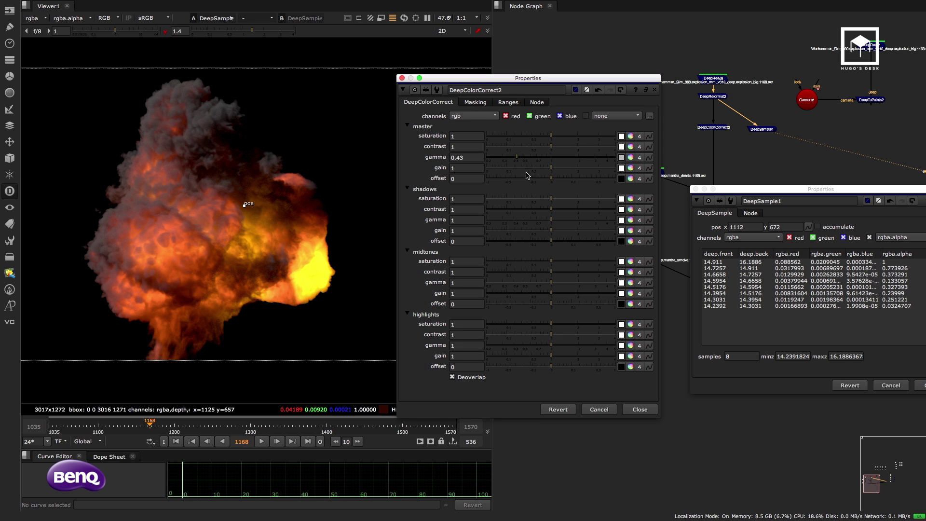
{"action": "mouse_move", "coordinate": [519, 157]}
{"action": "left_mouse_down"}
{"action": "mouse_move", "coordinate": [530, 156]}
{"action": "mouse_move", "coordinate": [506, 158]}
{"action": "mouse_move", "coordinate": [545, 160]}
{"action": "mouse_move", "coordinate": [515, 160]}
{"action": "mouse_move", "coordinate": [529, 160]}
{"action": "left_mouse_up"}
{"action": "left_click", "coordinate": [708, 126]}
{"action": "key", "text": "1"}
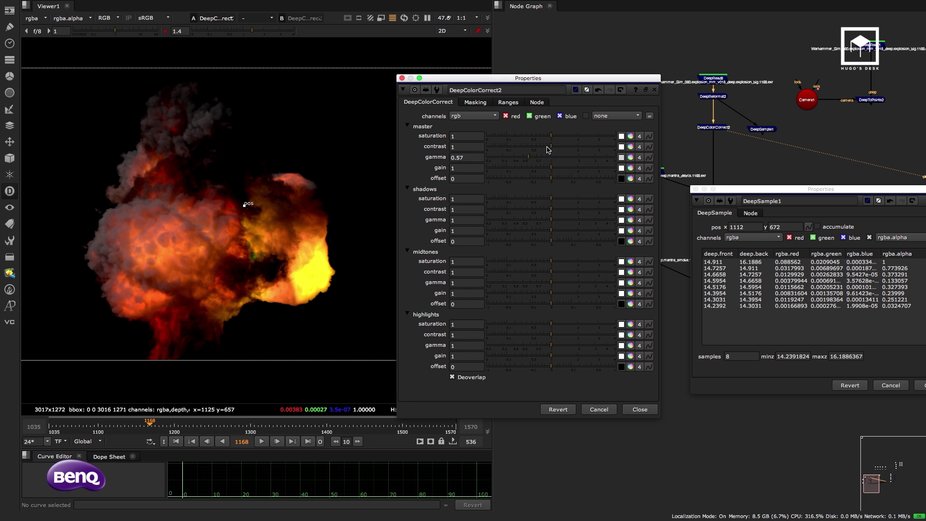
Lower the zmap A depth to 12 and raise D to 17
{"action": "left_click", "coordinate": [485, 104]}
{"action": "left_click", "coordinate": [454, 226]}
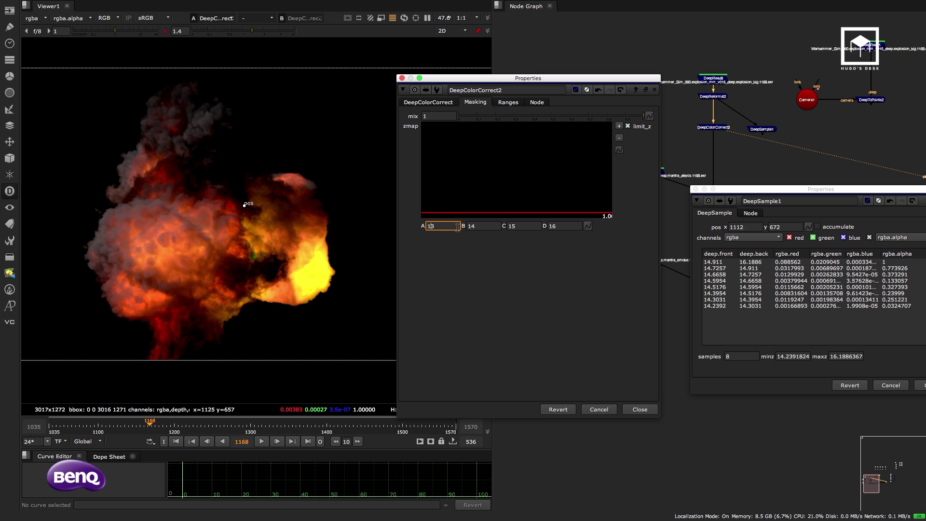
{"action": "key", "text": "Down"}
{"action": "key", "text": "Down"}
{"action": "key", "text": "Up"}
{"action": "left_click", "coordinate": [565, 226]}
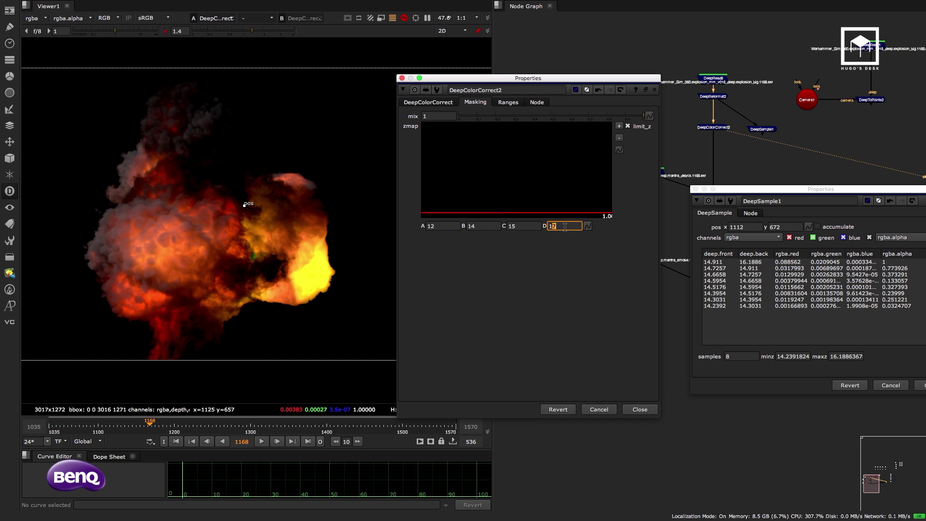
{"action": "key", "text": "Up"}
Toggle DeepColorCorrect2 off and on to compare the fireball with and without darkening
{"action": "left_click", "coordinate": [448, 103]}
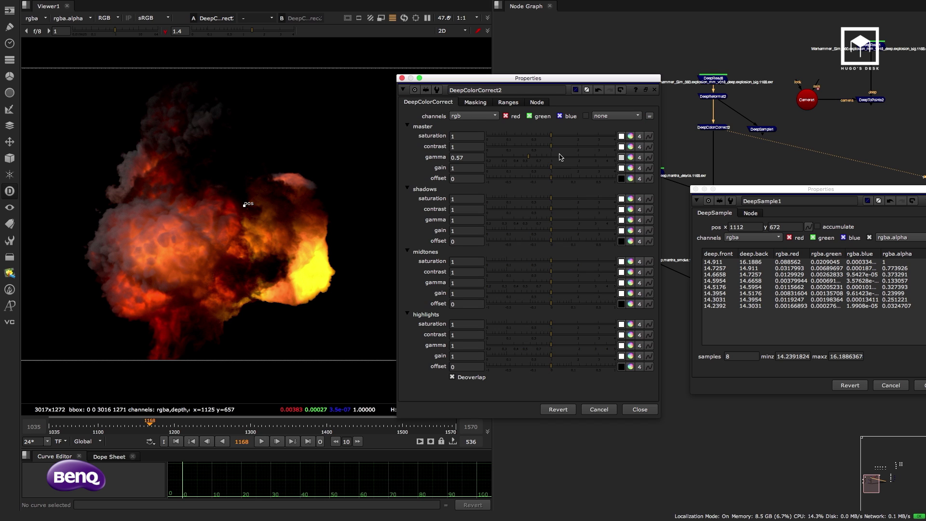
{"action": "left_click", "coordinate": [717, 128]}
{"action": "key", "text": "d"}
{"action": "key", "text": "d"}
{"action": "key", "text": "d"}
{"action": "key", "text": "d"}
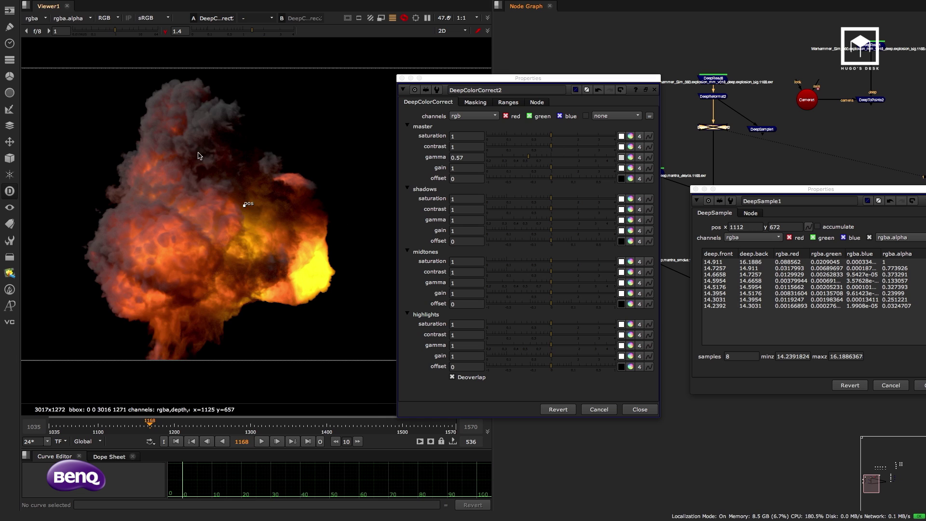
{"action": "key", "text": "d"}
{"action": "key", "text": "d"}
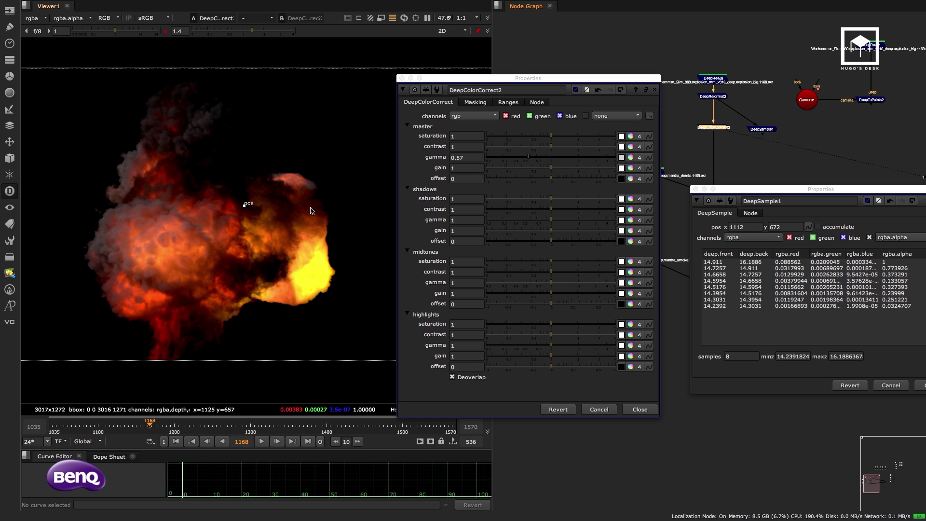
{"action": "key", "text": "d"}
{"action": "key", "text": "d"}
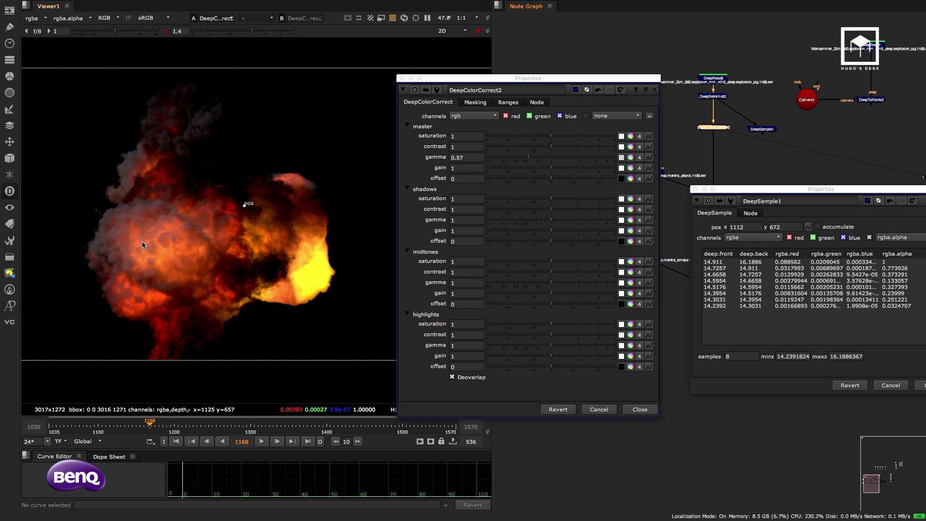
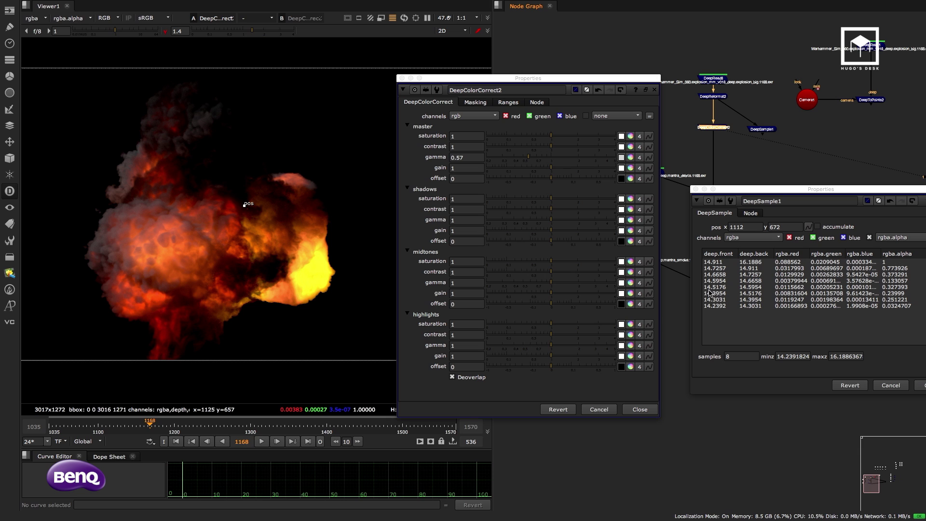
Scrub frames 1124 to 1325 to check DeepSample1 values, then close its properties
{"action": "left_click", "coordinate": [75, 426]}
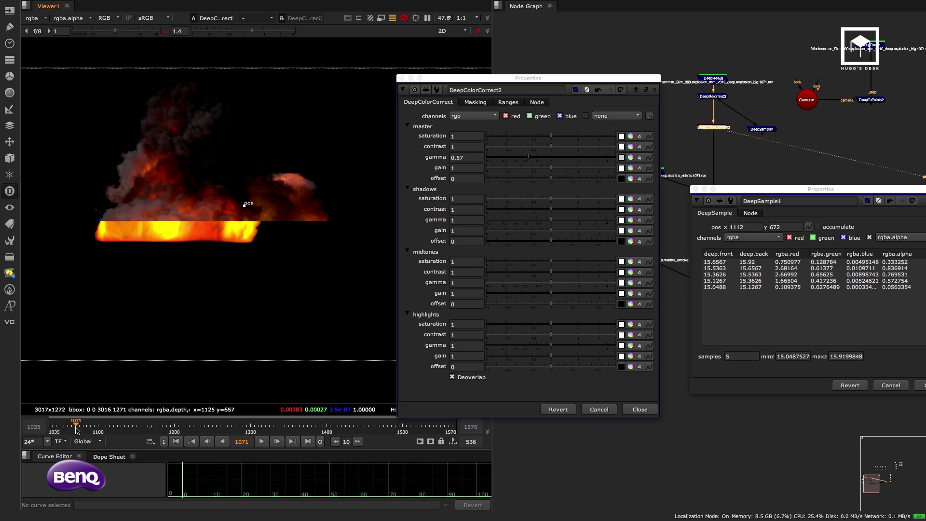
{"action": "left_click", "coordinate": [94, 425]}
{"action": "left_click", "coordinate": [116, 425]}
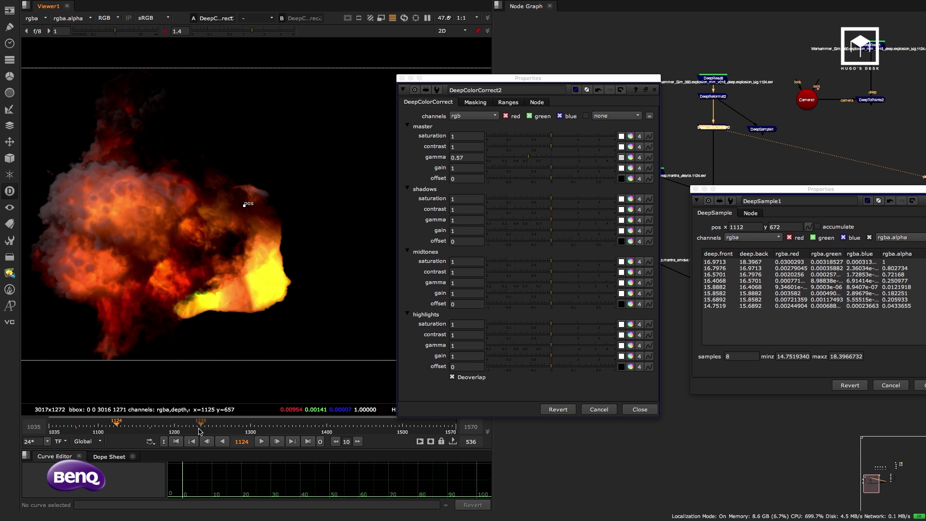
{"action": "left_click", "coordinate": [201, 425]}
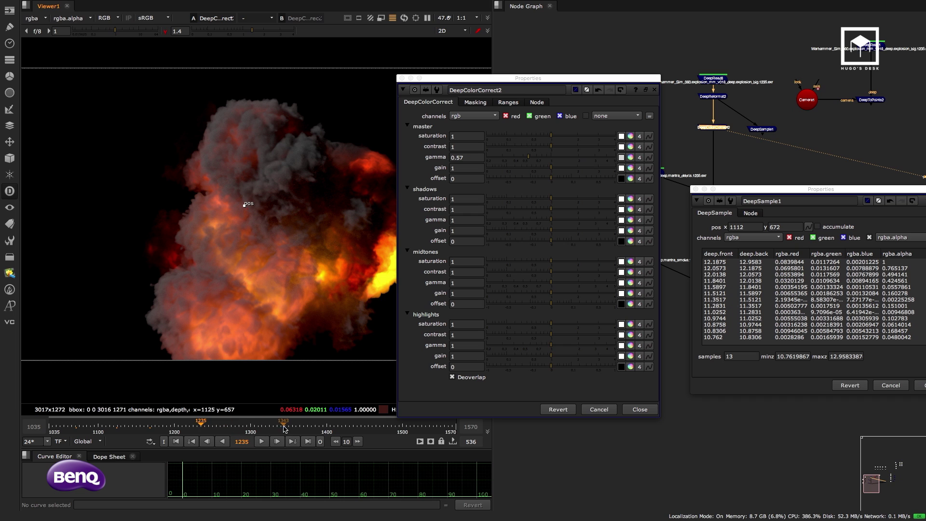
{"action": "scroll", "coordinate": [268, 310], "scroll_direction": "down", "scroll_amount": 2}
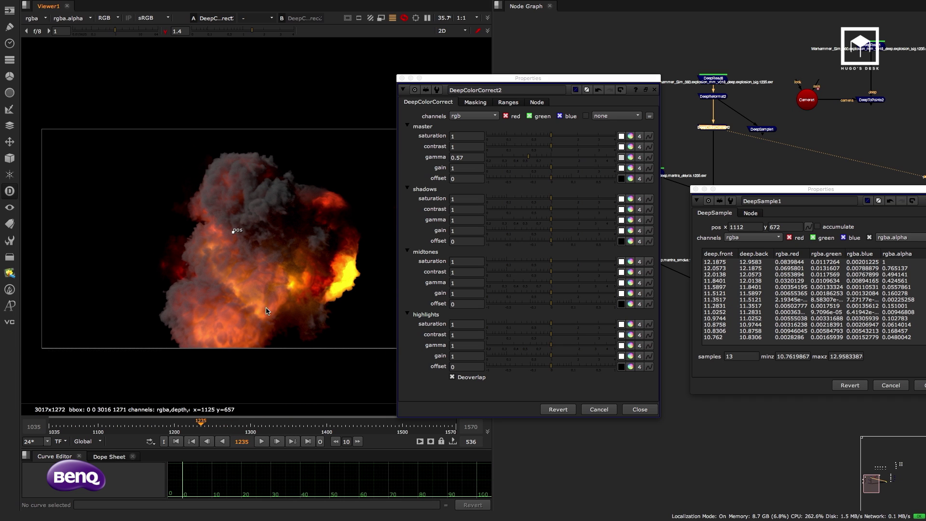
{"action": "left_click", "coordinate": [268, 425]}
{"action": "left_click_drag", "start_coordinate": [225, 427], "coordinate": [157, 429]}
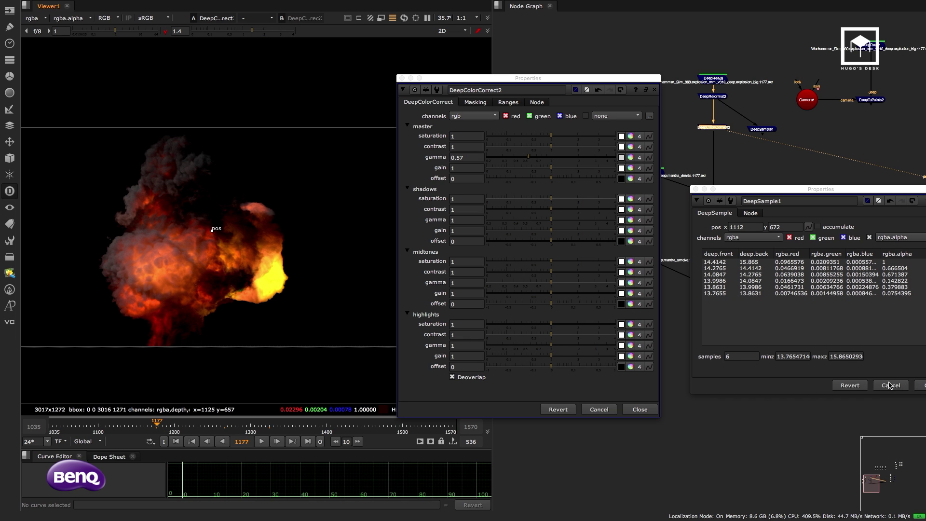
{"action": "left_click", "coordinate": [696, 189]}
Close the DeepColorCorrect2 properties and pan across the rest of the node graph
{"action": "left_click", "coordinate": [640, 409]}
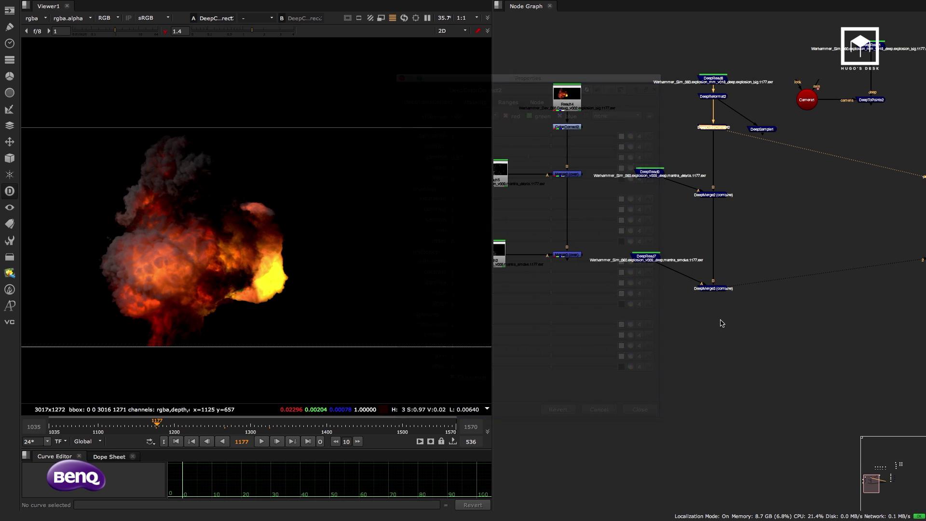
{"action": "scroll", "coordinate": [676, 367], "scroll_direction": "down", "scroll_amount": 3}
{"action": "middle_click_drag", "start_coordinate": [675, 365], "coordinate": [617, 365]}
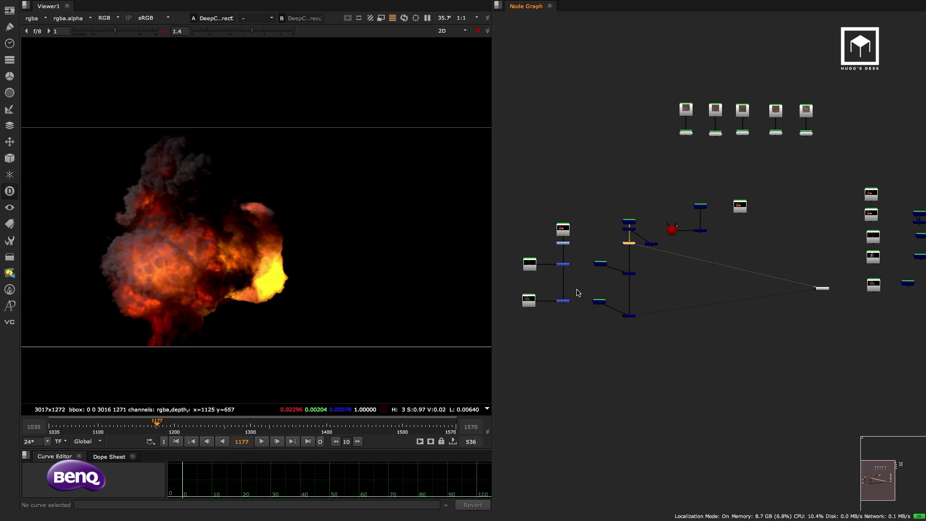
{"action": "scroll", "coordinate": [772, 251], "scroll_direction": "right", "scroll_amount": 5}
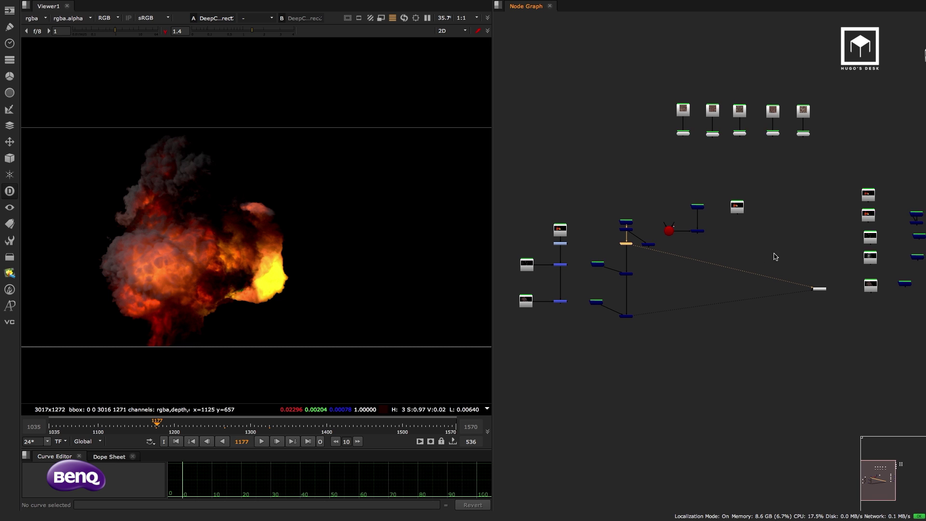
{"action": "scroll", "coordinate": [776, 208], "scroll_direction": "right", "scroll_amount": 5}
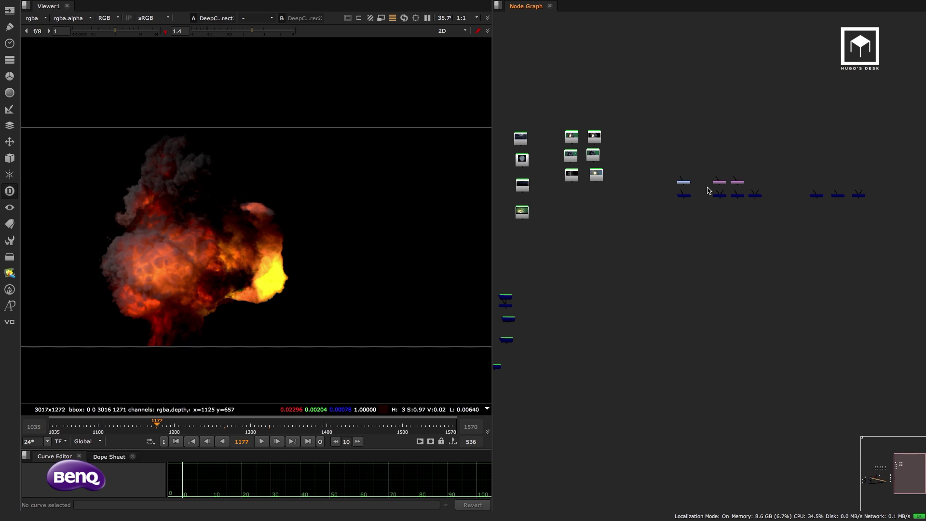
{"action": "scroll", "coordinate": [767, 188], "scroll_direction": "up", "scroll_amount": 5}
{"action": "scroll", "coordinate": [726, 206], "scroll_direction": "down", "scroll_amount": 7}
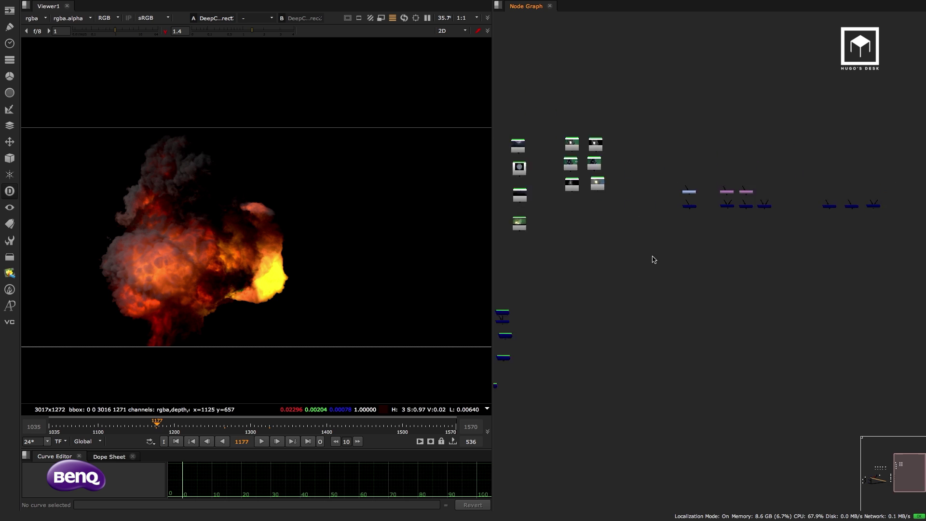
{"action": "middle_click_drag", "start_coordinate": [653, 259], "coordinate": [824, 221]}
{"action": "scroll", "coordinate": [820, 221], "scroll_direction": "down", "scroll_amount": 3}
{"action": "scroll", "coordinate": [608, 272], "scroll_direction": "up", "scroll_amount": 6}
Frame the DeepRead8 and DeepMerge chain, nudging DeepRead9 and DeepRead7 slightly up
{"action": "middle_click_drag", "start_coordinate": [542, 251], "coordinate": [707, 204]}
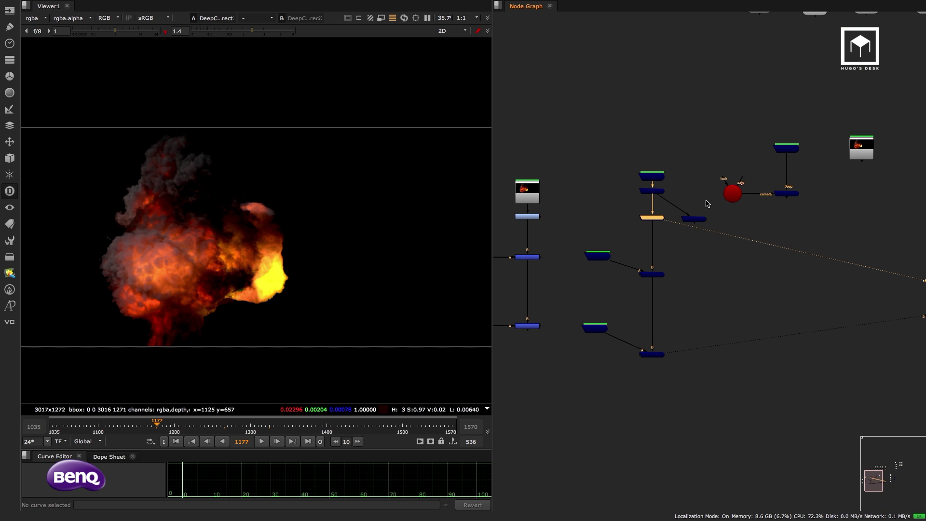
{"action": "scroll", "coordinate": [657, 223], "scroll_direction": "up", "scroll_amount": 6}
{"action": "scroll", "coordinate": [678, 263], "scroll_direction": "down", "scroll_amount": 3}
{"action": "middle_click_drag", "start_coordinate": [653, 271], "coordinate": [706, 228]}
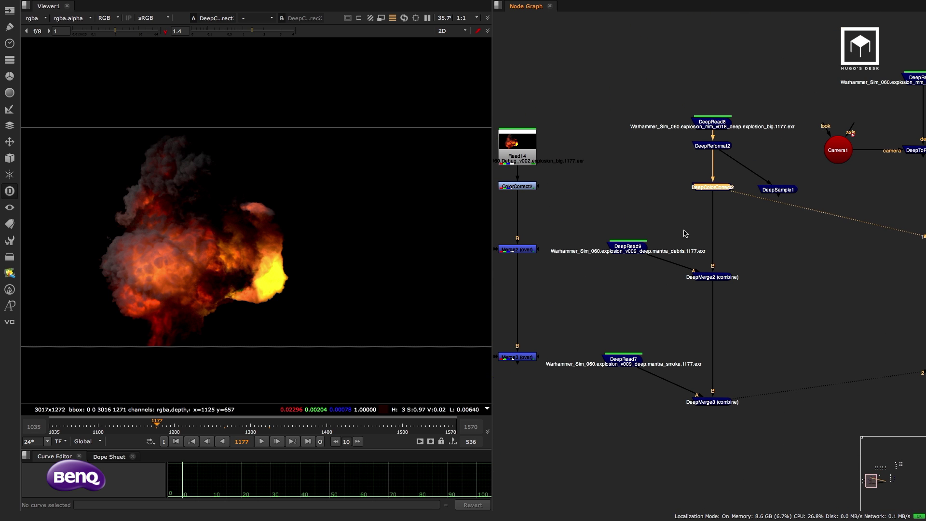
{"action": "left_click_drag", "start_coordinate": [628, 245], "coordinate": [626, 233]}
{"action": "left_click_drag", "start_coordinate": [624, 359], "coordinate": [623, 356]}
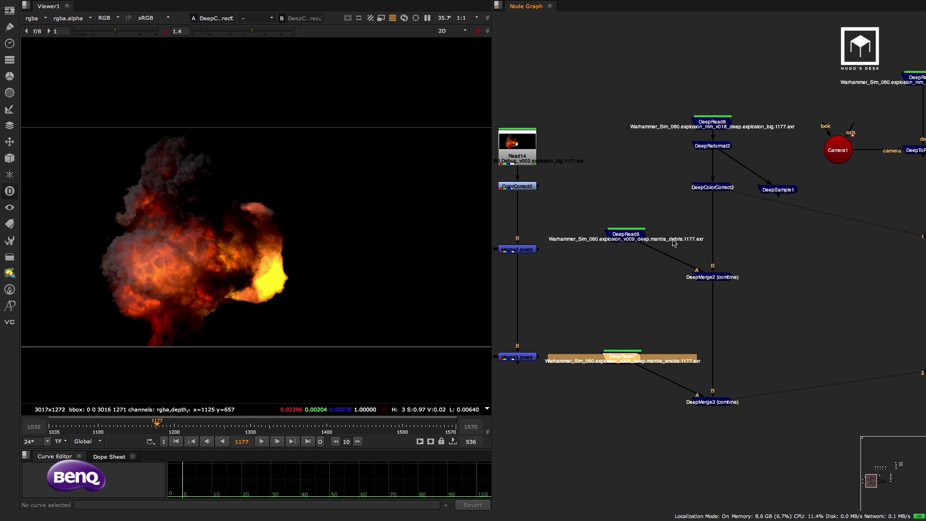
Disable DeepColorCorrect2 and view DeepMerge2 with debris shards over the explosion
{"action": "left_click", "coordinate": [713, 187]}
{"action": "key", "text": "d"}
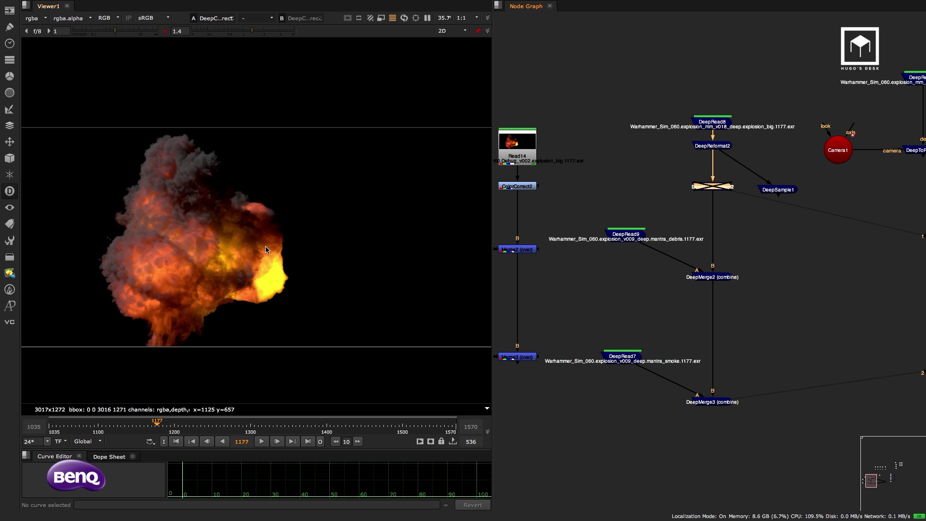
{"action": "scroll", "coordinate": [296, 249], "scroll_direction": "up", "scroll_amount": 2}
{"action": "left_click", "coordinate": [714, 278]}
{"action": "key", "text": "1"}
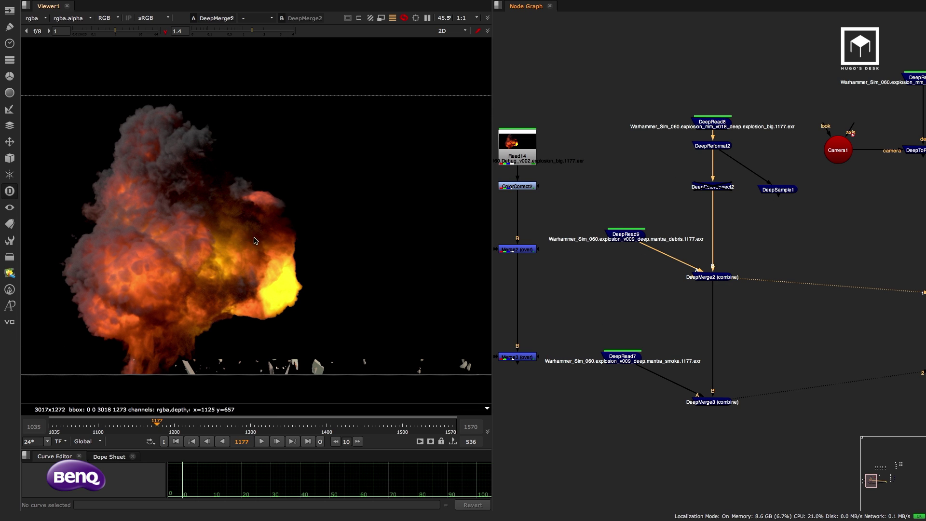
{"action": "scroll", "coordinate": [213, 234], "scroll_direction": "up", "scroll_amount": 1}
{"action": "middle_click_drag", "start_coordinate": [690, 217], "coordinate": [751, 219]}
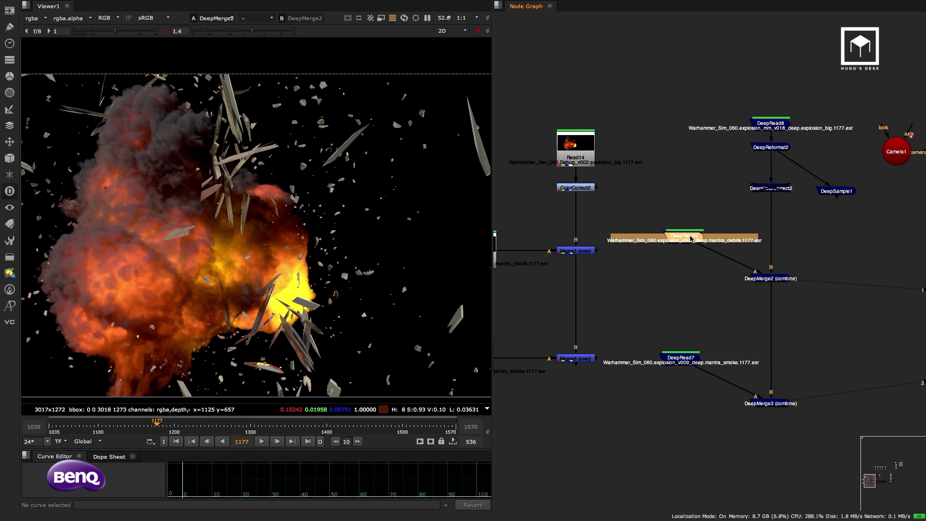
{"action": "left_click", "coordinate": [769, 191]}
Insert a DeepTransform node after DeepColorCorrect2 using the 'deep' node search
{"action": "key", "text": "Tab"}
{"action": "type", "text": "deep"}
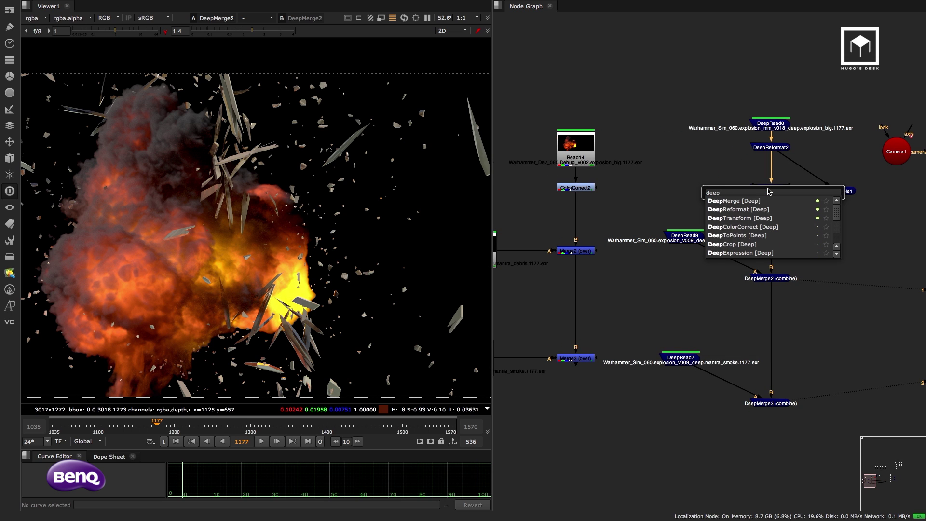
{"action": "key", "text": "Down"}
{"action": "key", "text": "Down"}
{"action": "key", "text": "Down"}
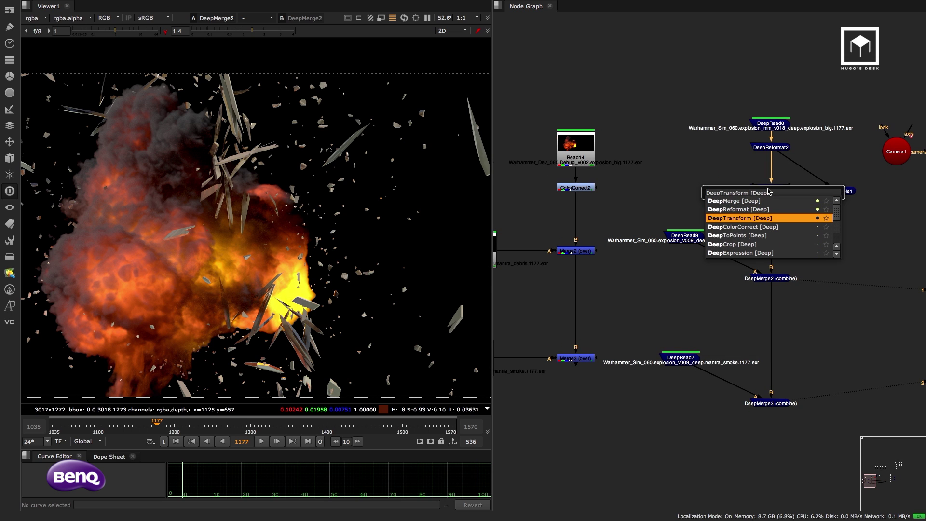
{"action": "key", "text": "Return"}
{"action": "scroll", "coordinate": [796, 210], "scroll_direction": "up", "scroll_amount": 5}
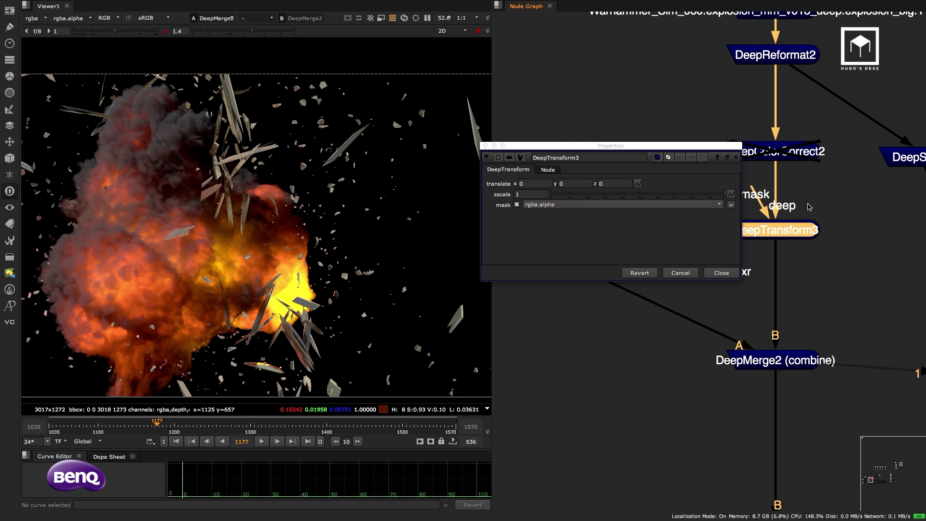
{"action": "left_click_drag", "start_coordinate": [596, 145], "coordinate": [562, 57]}
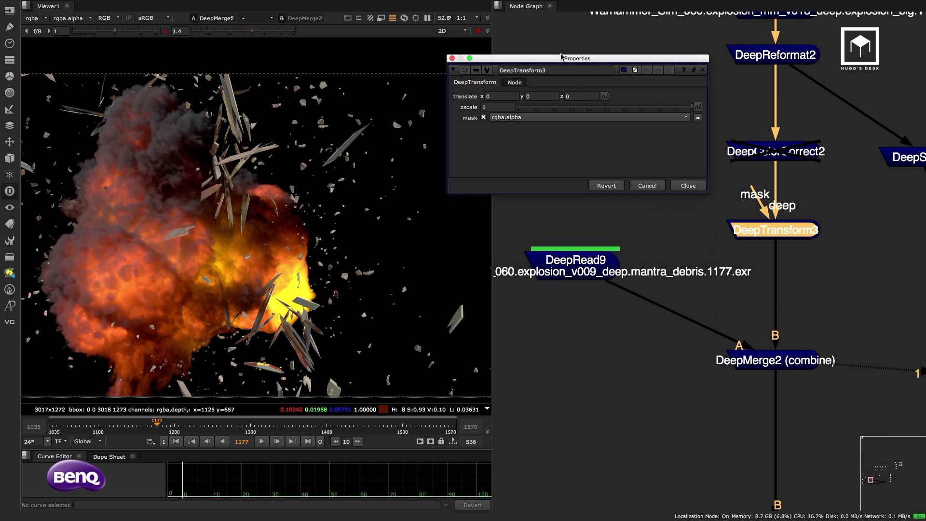
{"action": "scroll", "coordinate": [232, 249], "scroll_direction": "up", "scroll_amount": 2}
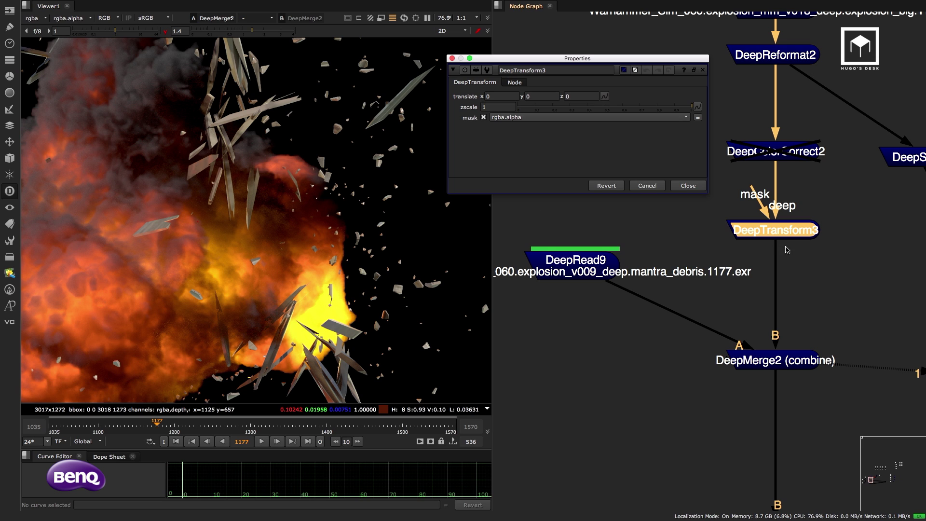
Add a Transform2 node, try placing it before DeepMerge2, then delete it
{"action": "left_click", "coordinate": [803, 270]}
{"action": "key", "text": "t"}
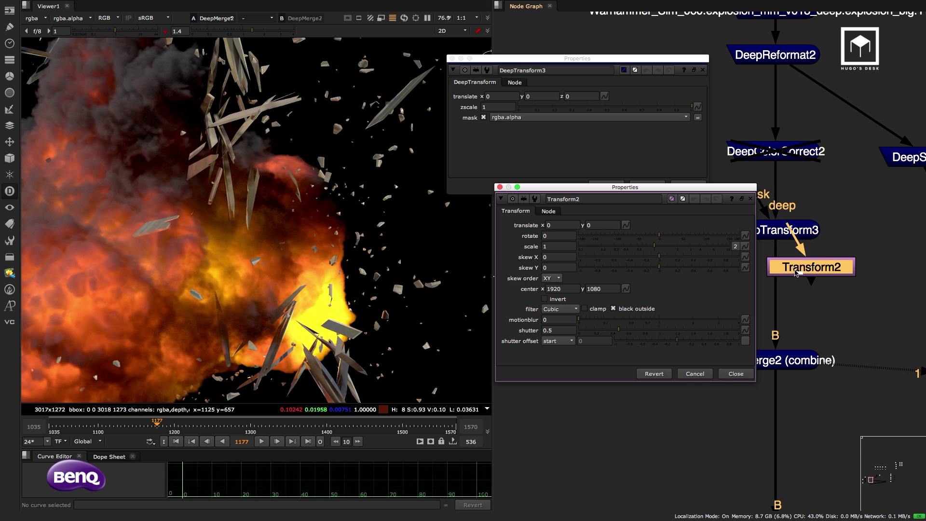
{"action": "left_click", "coordinate": [732, 374]}
{"action": "left_click_drag", "start_coordinate": [830, 267], "coordinate": [798, 301]}
{"action": "middle_click_drag", "start_coordinate": [813, 285], "coordinate": [635, 297], "text": "alt"}
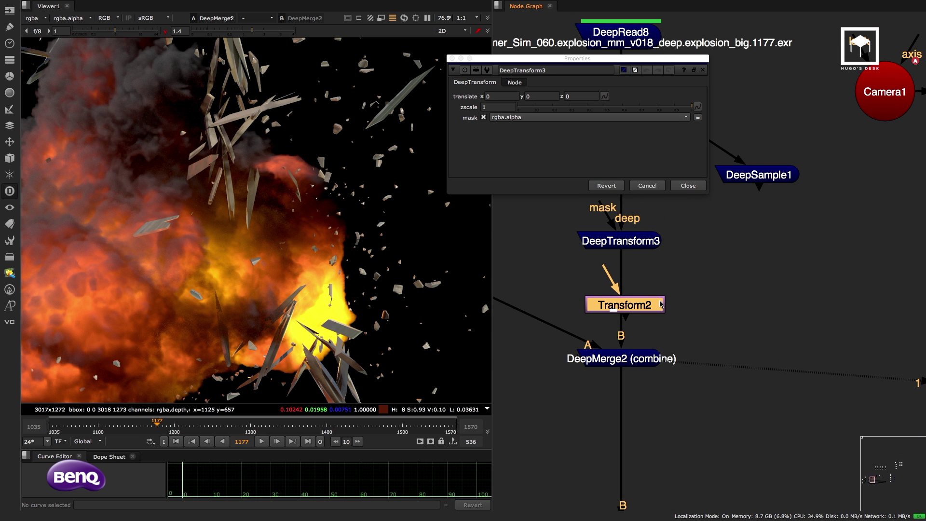
{"action": "left_click_drag", "start_coordinate": [648, 304], "coordinate": [803, 247]}
{"action": "middle_click_drag", "start_coordinate": [801, 246], "coordinate": [661, 371]}
{"action": "left_click_drag", "start_coordinate": [658, 371], "coordinate": [765, 302]}
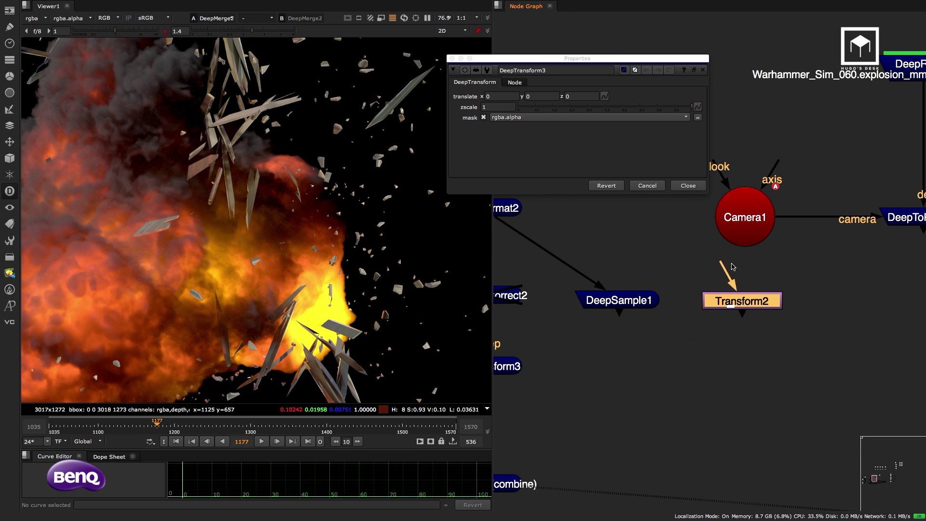
{"action": "middle_click_drag", "start_coordinate": [751, 261], "coordinate": [758, 279], "text": "alt"}
{"action": "left_click_drag", "start_coordinate": [773, 267], "coordinate": [650, 337]}
{"action": "middle_click_drag", "start_coordinate": [643, 334], "coordinate": [670, 330], "text": "alt"}
{"action": "left_click_drag", "start_coordinate": [679, 331], "coordinate": [654, 335]}
{"action": "key", "text": "Delete"}
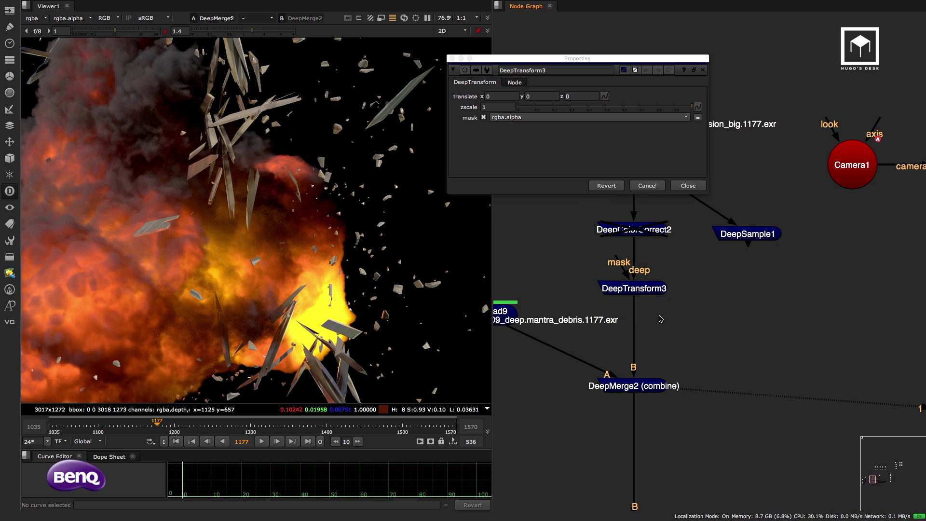
Nudge DeepTransform3 into place and focus its translate x field, reframing the whole explosion
{"action": "left_click", "coordinate": [651, 289]}
{"action": "scroll", "coordinate": [651, 288], "scroll_direction": "up", "scroll_amount": 3}
{"action": "middle_click_drag", "start_coordinate": [679, 288], "coordinate": [722, 319], "text": "alt"}
{"action": "left_click_drag", "start_coordinate": [718, 301], "coordinate": [719, 303]}
{"action": "left_click", "coordinate": [497, 98]}
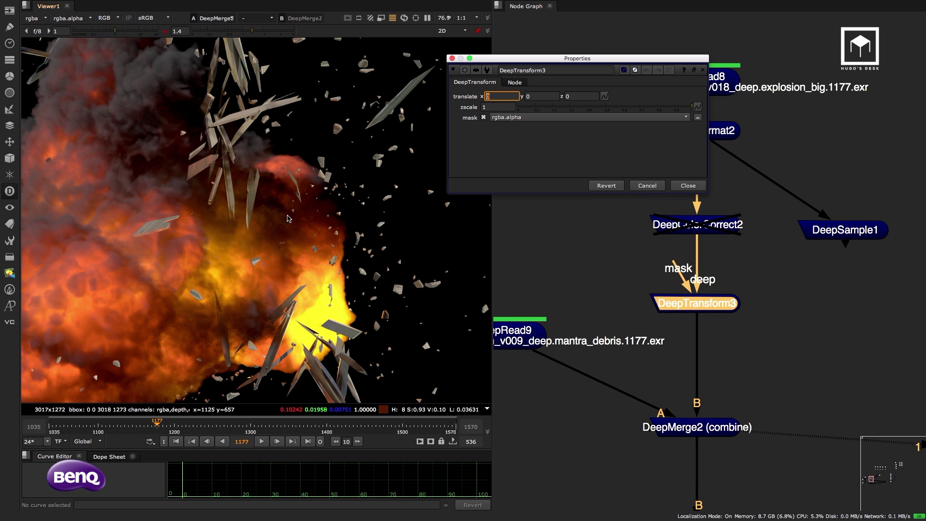
{"action": "scroll", "coordinate": [289, 219], "scroll_direction": "down", "scroll_amount": 4}
{"action": "middle_click_drag", "start_coordinate": [290, 219], "coordinate": [317, 231]}
Set DeepTransform3 translate x to 10, then step it up to 200
{"action": "left_click", "coordinate": [499, 97]}
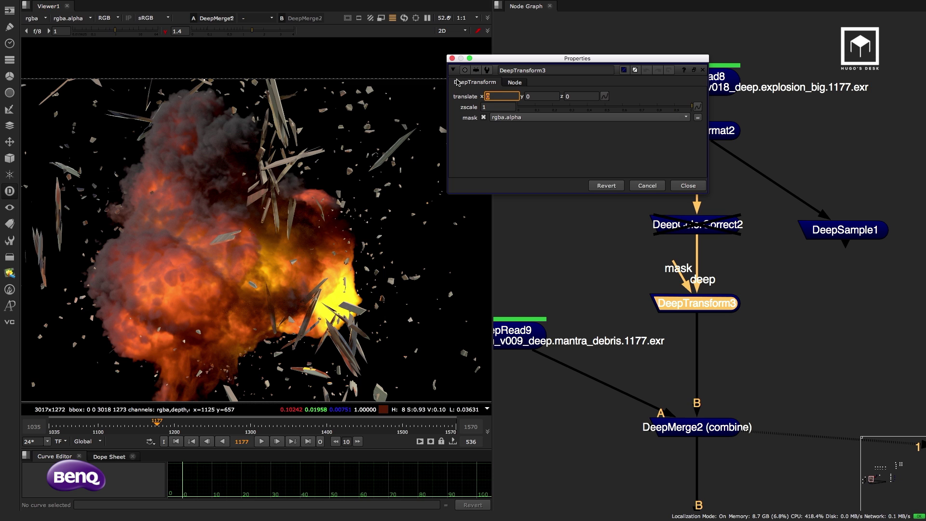
{"action": "type", "text": "10"}
{"action": "key", "text": "Return"}
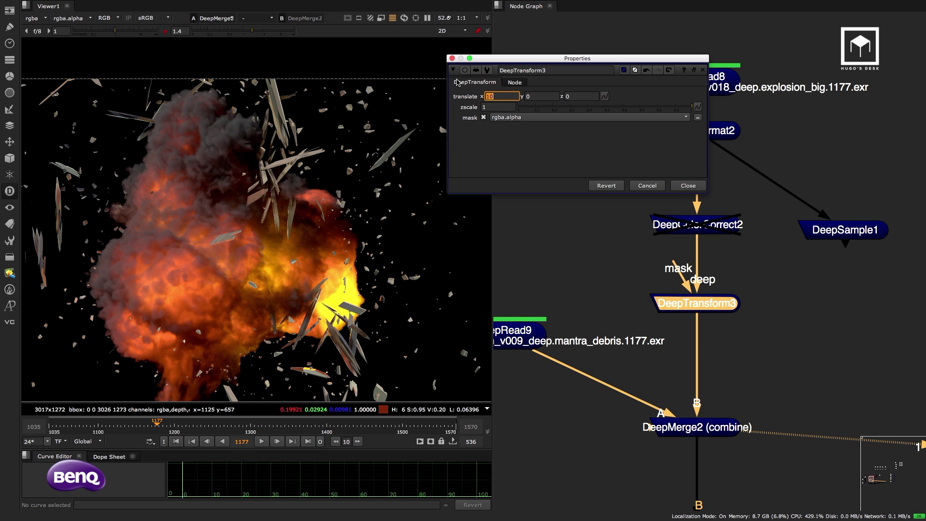
{"action": "key", "text": "Up"}
{"action": "key", "text": "Up"}
{"action": "key", "text": "Up"}
{"action": "key", "text": "Up"}
{"action": "key", "text": "Up"}
{"action": "key", "text": "Up"}
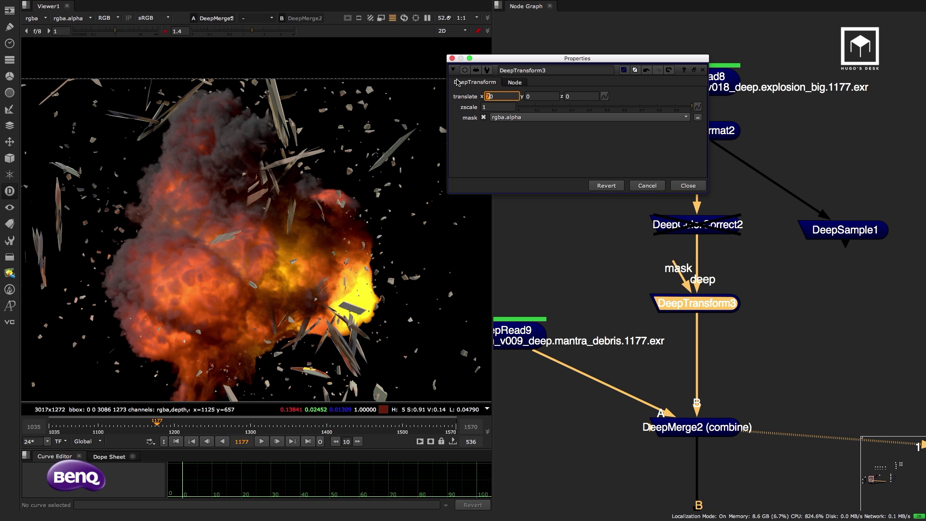
{"action": "key", "text": "Up"}
{"action": "key", "text": "Up"}
{"action": "key", "text": "Up"}
{"action": "key", "text": "Up"}
{"action": "key", "text": "Up"}
{"action": "key", "text": "Up"}
{"action": "key", "text": "Up"}
{"action": "key", "text": "Up"}
{"action": "key", "text": "Up"}
{"action": "key", "text": "Up"}
{"action": "key", "text": "Up"}
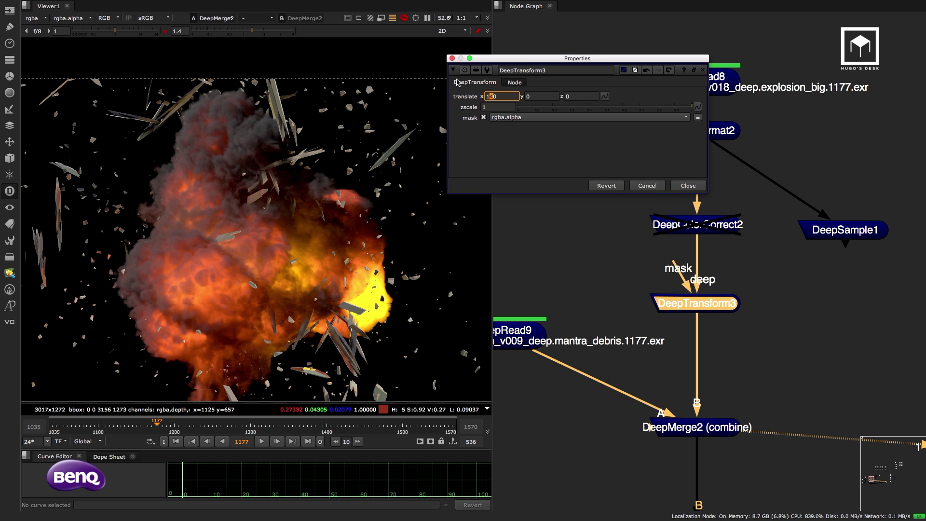
{"action": "key", "text": "Up"}
{"action": "key", "text": "Up"}
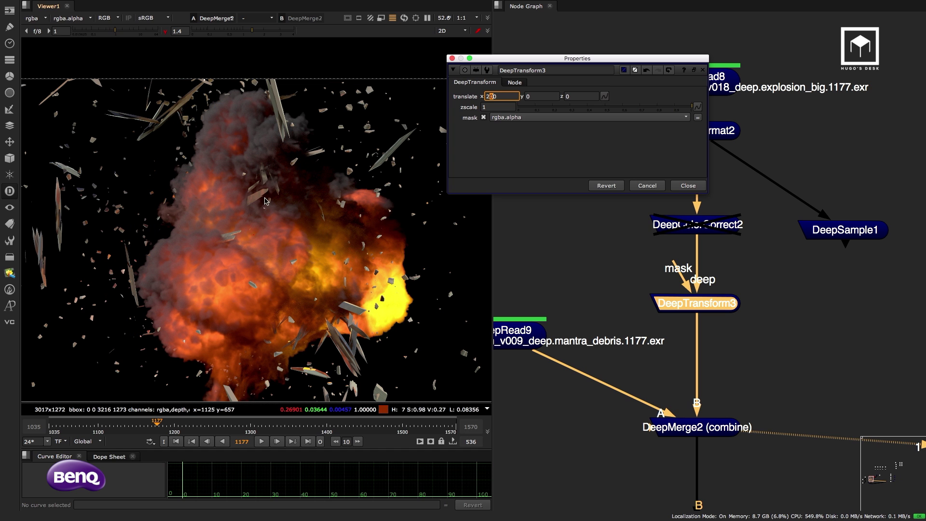
{"action": "scroll", "coordinate": [264, 200], "scroll_direction": "up", "scroll_amount": 3}
{"action": "scroll", "coordinate": [290, 193], "scroll_direction": "down", "scroll_amount": 2}
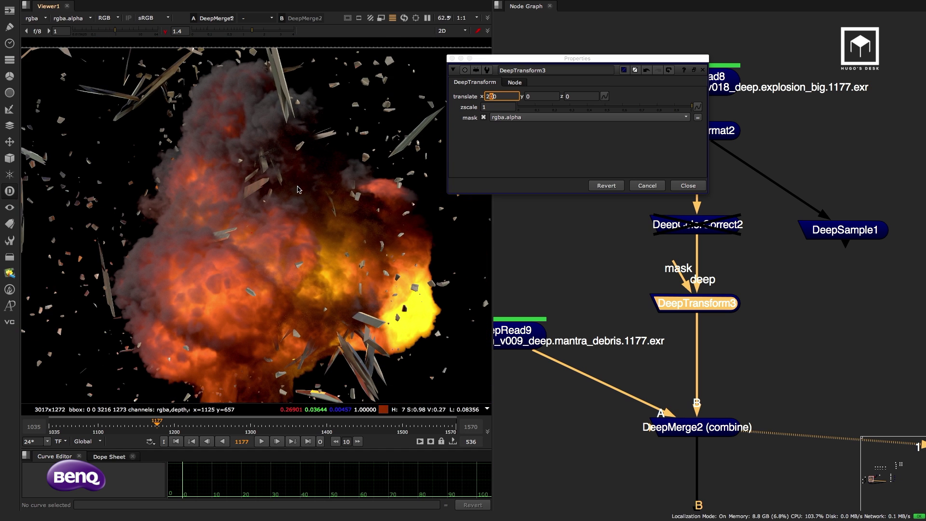
{"action": "middle_click_drag", "start_coordinate": [297, 186], "coordinate": [273, 189]}
Enter translate y of 10 and raise it to 300
{"action": "left_click", "coordinate": [548, 96]}
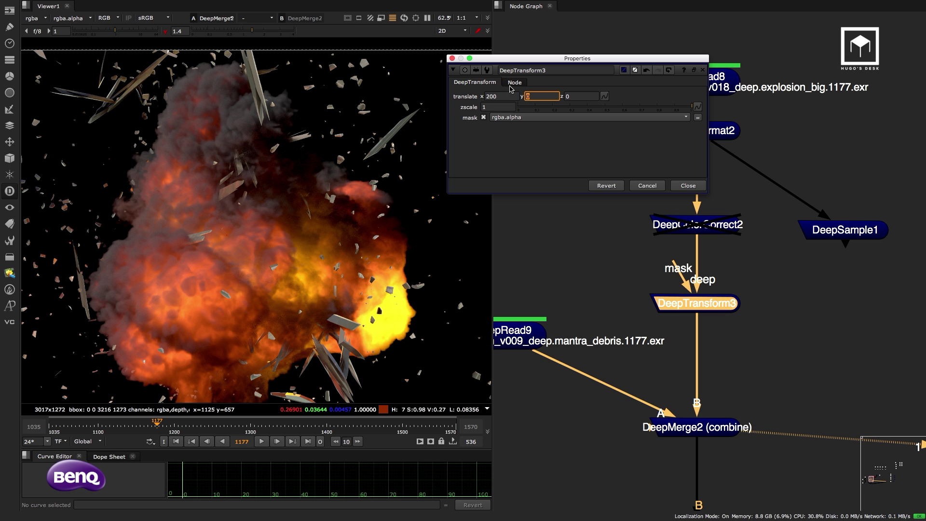
{"action": "type", "text": "100"}
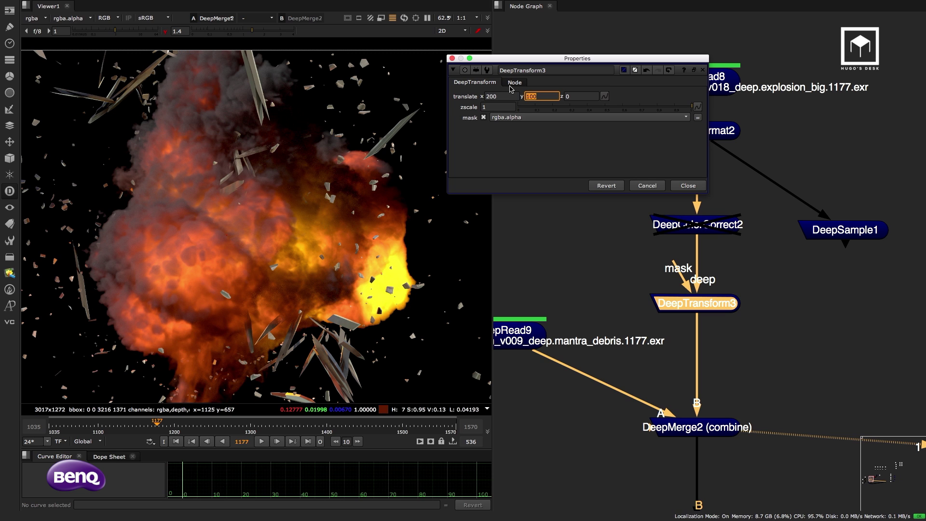
{"action": "key", "text": "Up"}
{"action": "key", "text": "Up"}
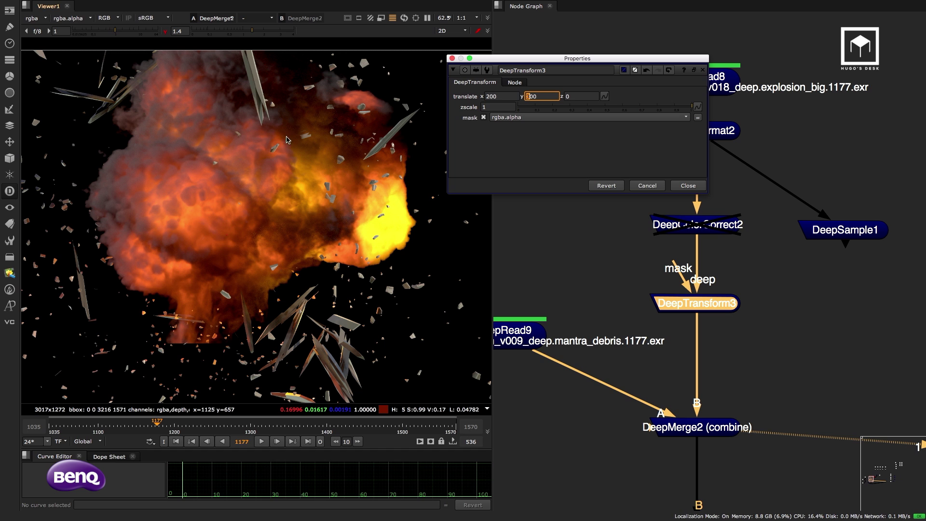
{"action": "scroll", "coordinate": [243, 150], "scroll_direction": "up", "scroll_amount": 3}
{"action": "key", "text": "Up"}
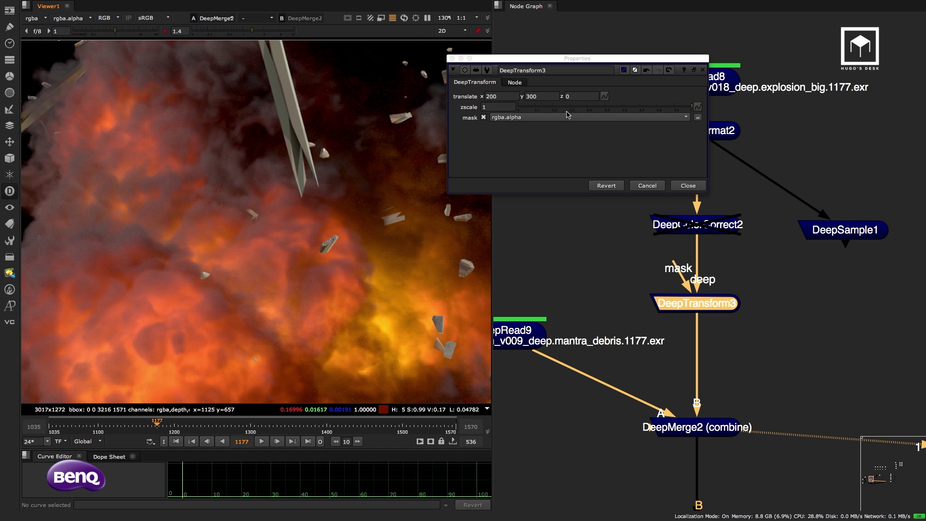
Step translate y back down through 130 and settle it at 200
{"action": "left_click", "coordinate": [532, 97]}
{"action": "key", "text": "Right"}
{"action": "key", "text": "Down"}
{"action": "key", "text": "Down"}
{"action": "key", "text": "Down"}
{"action": "key", "text": "Down"}
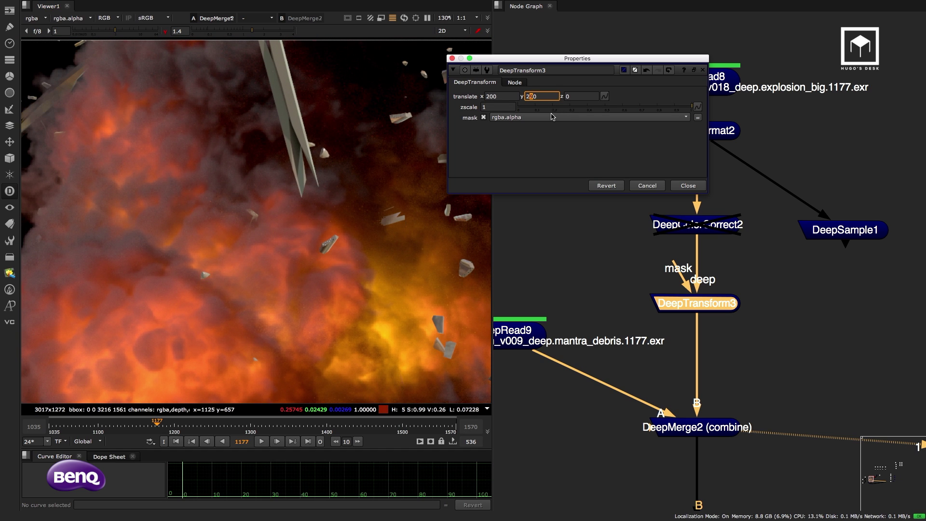
{"action": "key", "text": "Down"}
{"action": "key", "text": "Down"}
{"action": "key", "text": "Down"}
{"action": "key", "text": "Down"}
{"action": "key", "text": "Down"}
{"action": "key", "text": "Down"}
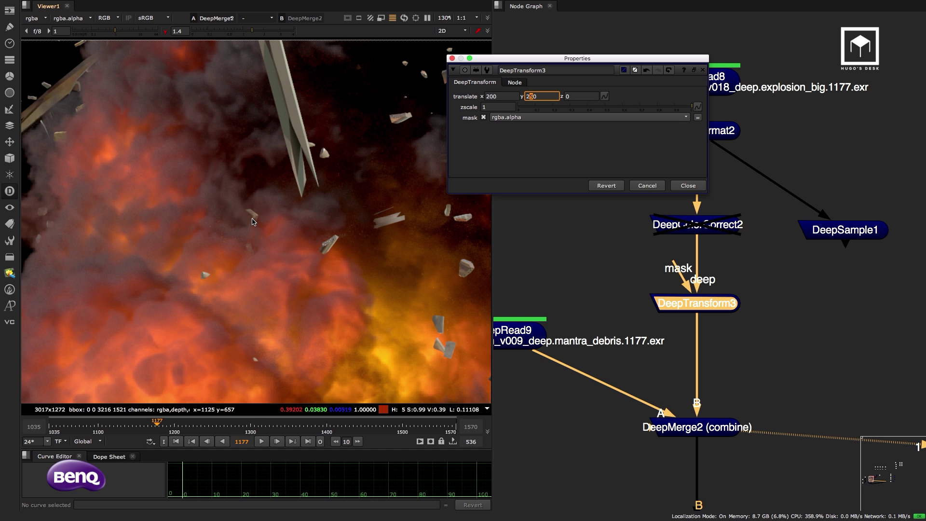
{"action": "key", "text": "Down"}
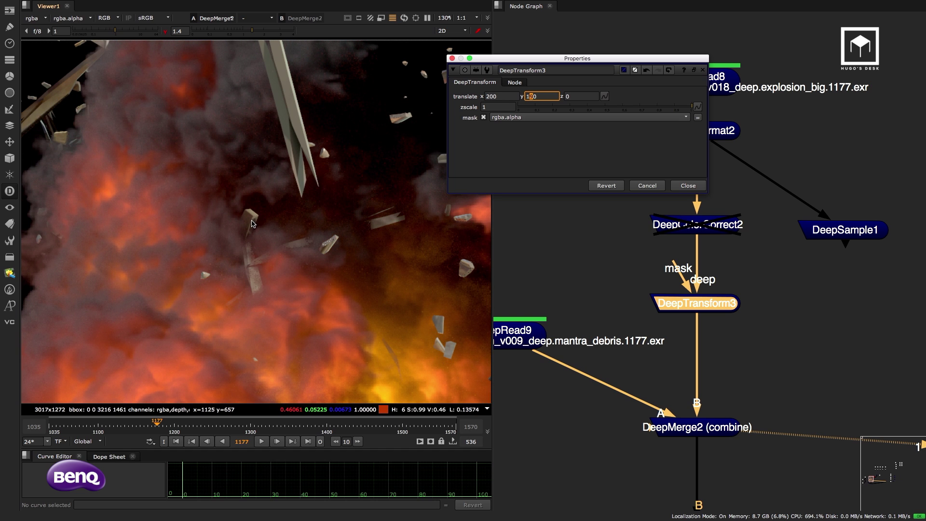
{"action": "key", "text": "Down"}
{"action": "key", "text": "Down"}
{"action": "key", "text": "Down"}
{"action": "key", "text": "Down"}
{"action": "key", "text": "Down"}
{"action": "key", "text": "Down"}
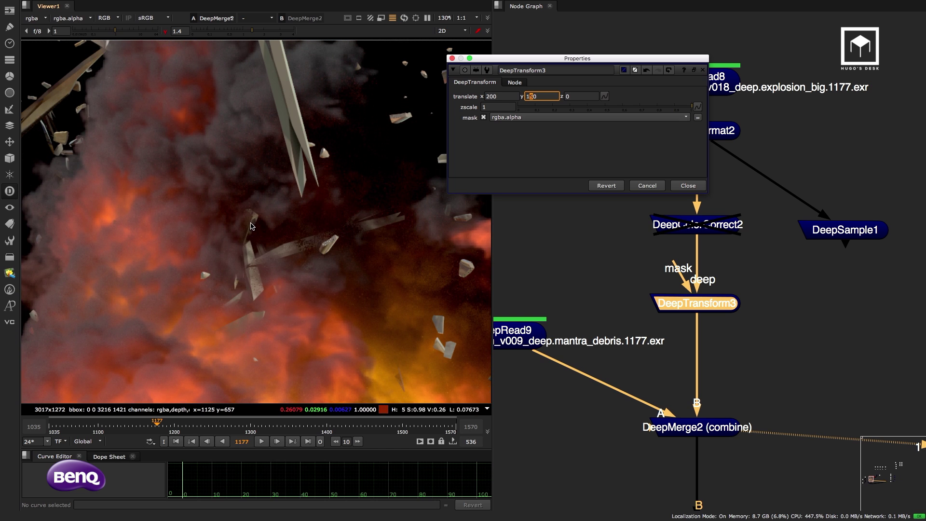
{"action": "key", "text": "Up"}
{"action": "key", "text": "Up"}
{"action": "key", "text": "Up"}
{"action": "key", "text": "Up"}
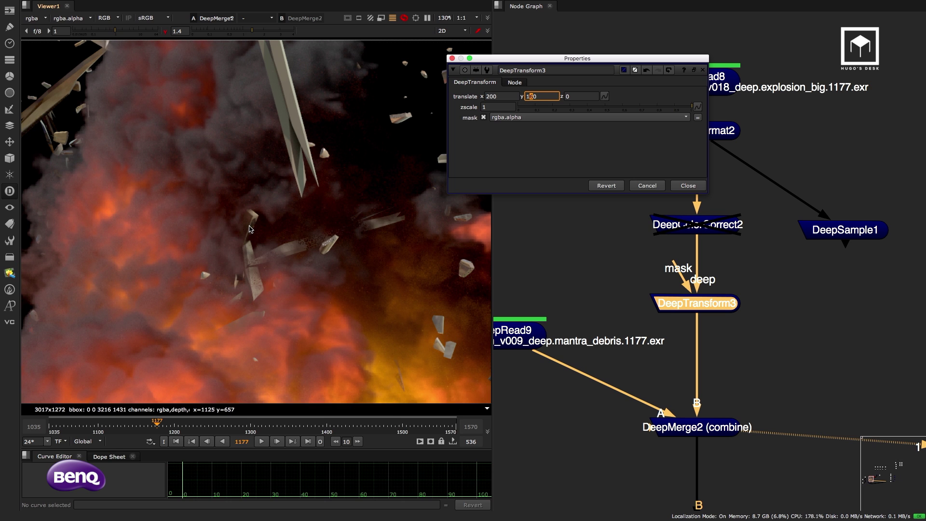
{"action": "key", "text": "Up"}
{"action": "key", "text": "Up"}
{"action": "key", "text": "Up"}
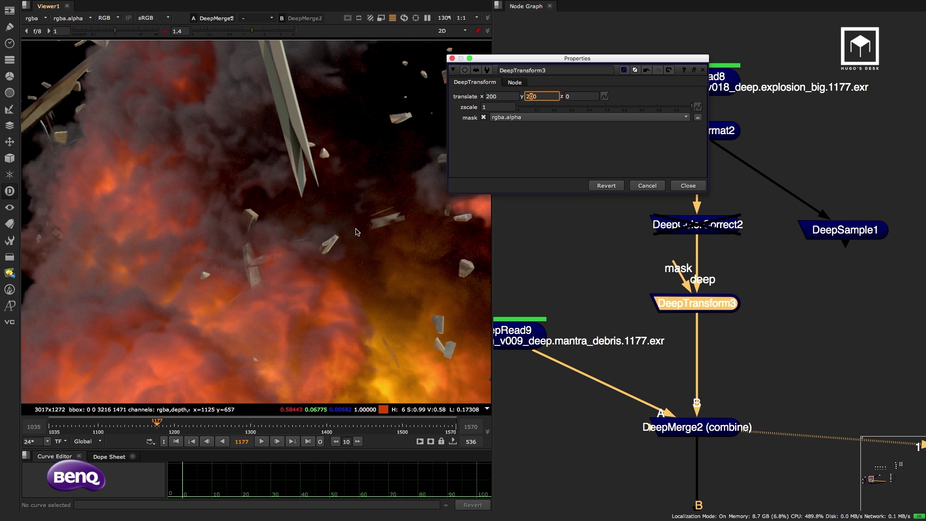
{"action": "scroll", "coordinate": [342, 238], "scroll_direction": "down", "scroll_amount": 6}
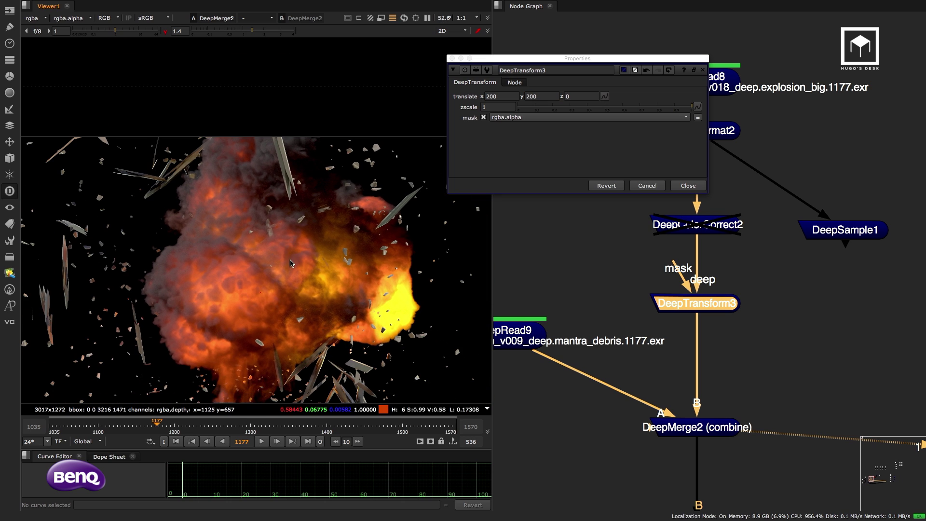
{"action": "scroll", "coordinate": [290, 228], "scroll_direction": "up", "scroll_amount": 4}
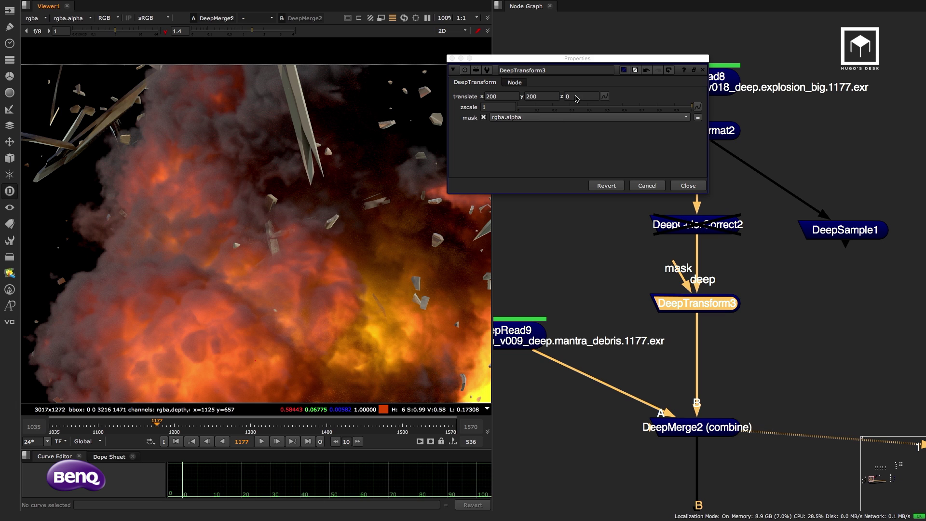
Push translate z from 1 down to -29, comparing DeepTransform3 alone with DeepMerge2
{"action": "left_click", "coordinate": [563, 96]}
{"action": "key", "text": "Up"}
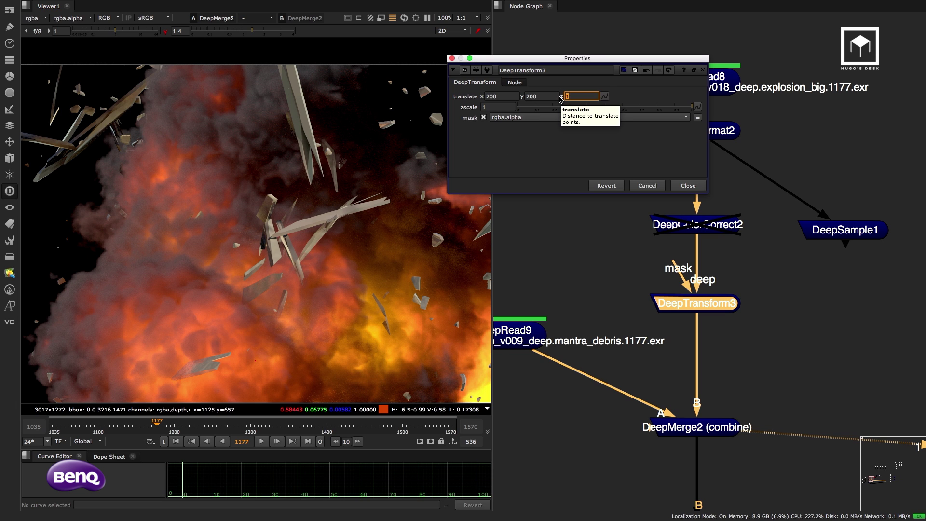
{"action": "key", "text": "Down"}
{"action": "key", "text": "Down"}
{"action": "key", "text": "Down"}
{"action": "key", "text": "Down"}
{"action": "key", "text": "Down"}
{"action": "key", "text": "Down"}
{"action": "key", "text": "Down"}
{"action": "key", "text": "Down"}
{"action": "key", "text": "Down"}
{"action": "key", "text": "Down"}
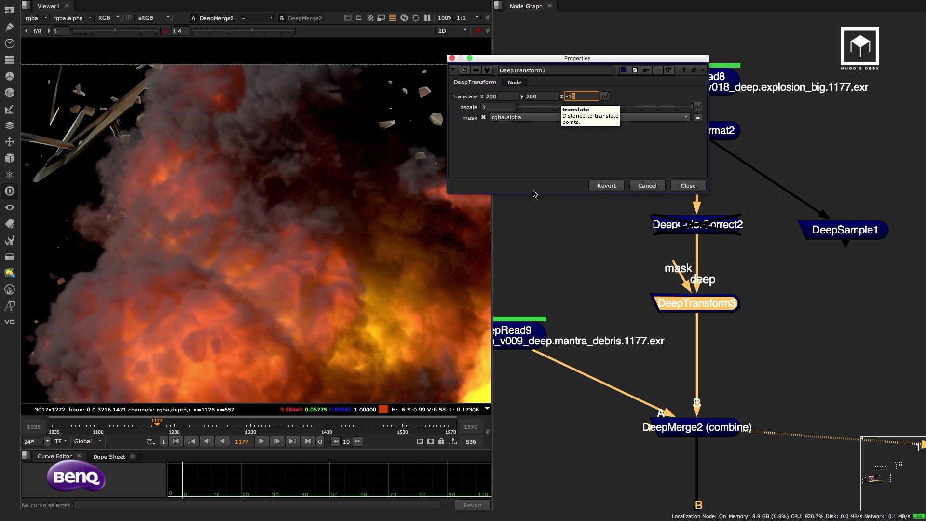
{"action": "scroll", "coordinate": [326, 313], "scroll_direction": "down", "scroll_amount": 5}
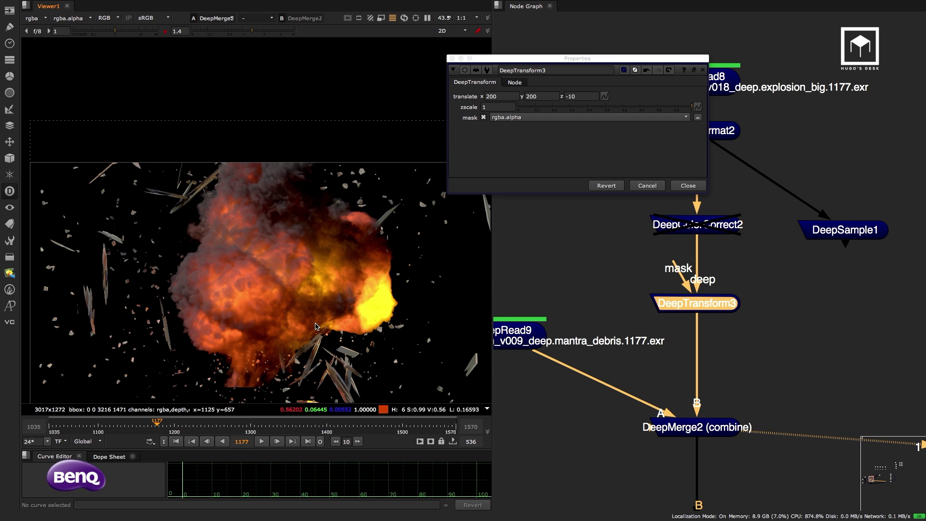
{"action": "scroll", "coordinate": [315, 327], "scroll_direction": "up", "scroll_amount": 8}
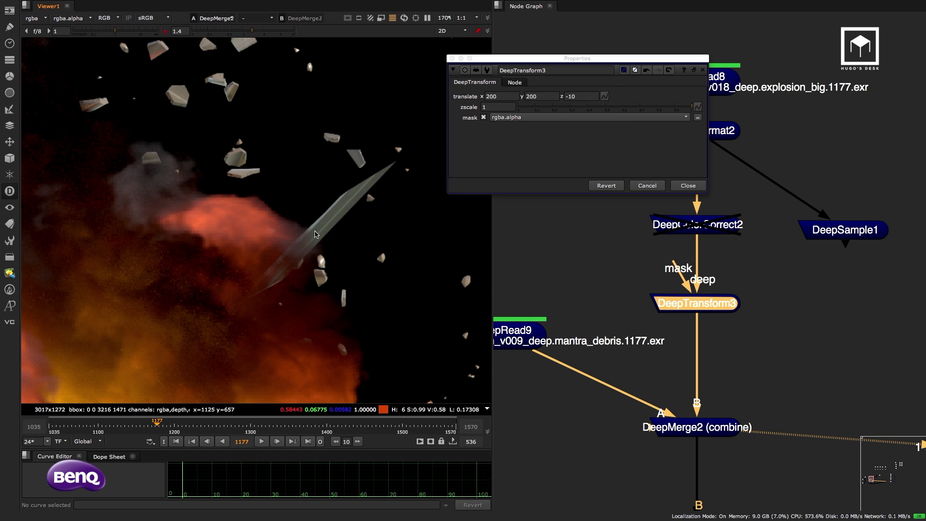
{"action": "scroll", "coordinate": [316, 234], "scroll_direction": "down", "scroll_amount": 1}
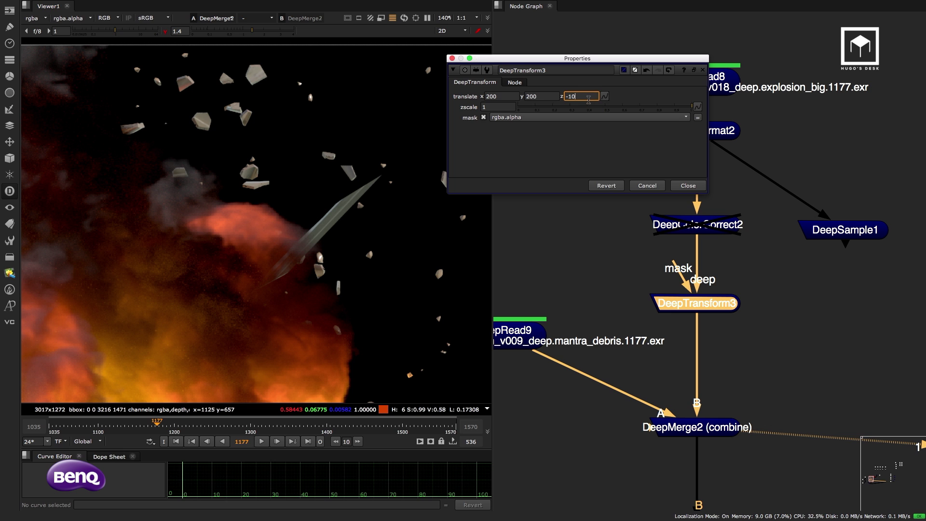
{"action": "key", "text": "Down"}
{"action": "key", "text": "Down"}
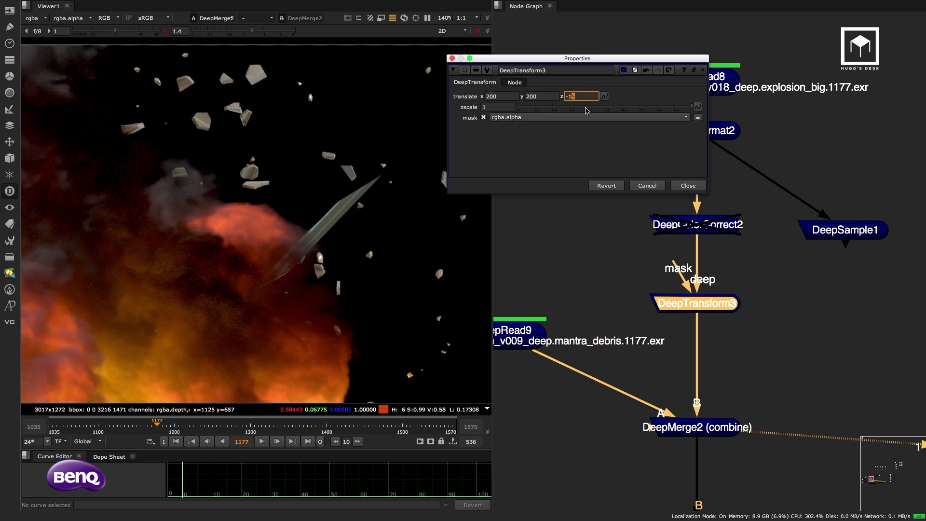
{"action": "scroll", "coordinate": [333, 205], "scroll_direction": "down", "scroll_amount": 4}
{"action": "middle_click_drag", "start_coordinate": [243, 255], "coordinate": [326, 237]}
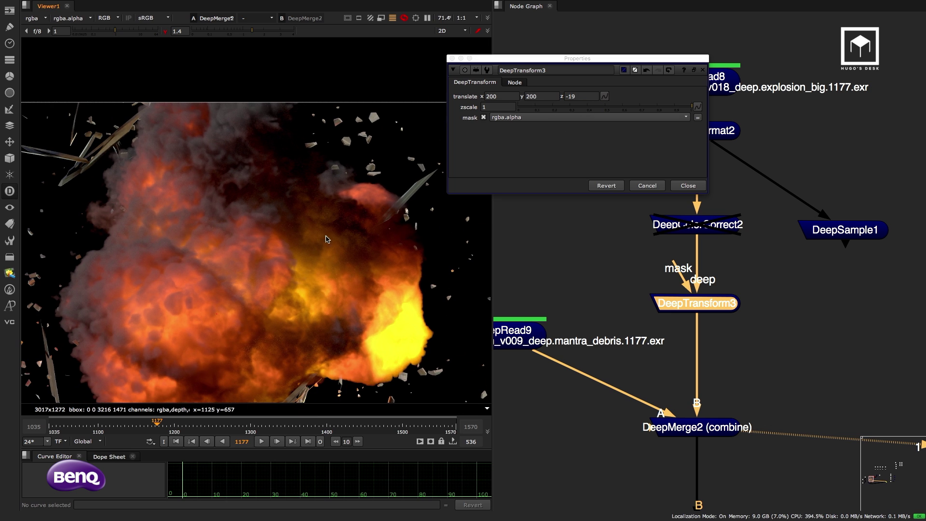
{"action": "left_click", "coordinate": [583, 97]}
{"action": "key", "text": "Down"}
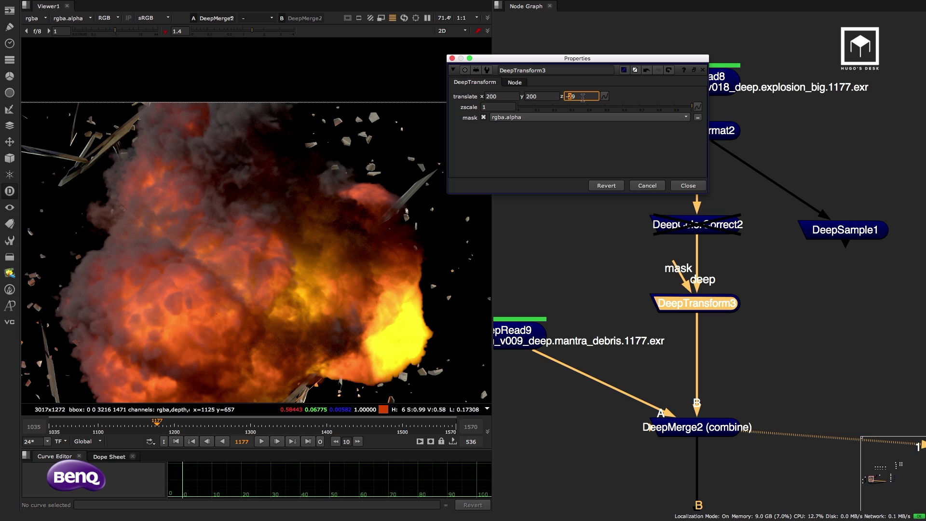
{"action": "key", "text": "1"}
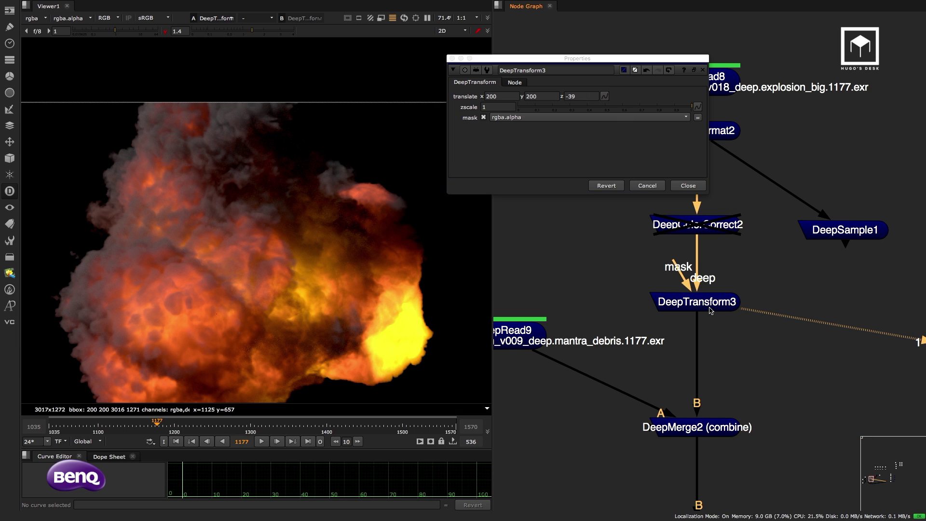
{"action": "left_click", "coordinate": [707, 431]}
{"action": "key", "text": "1"}
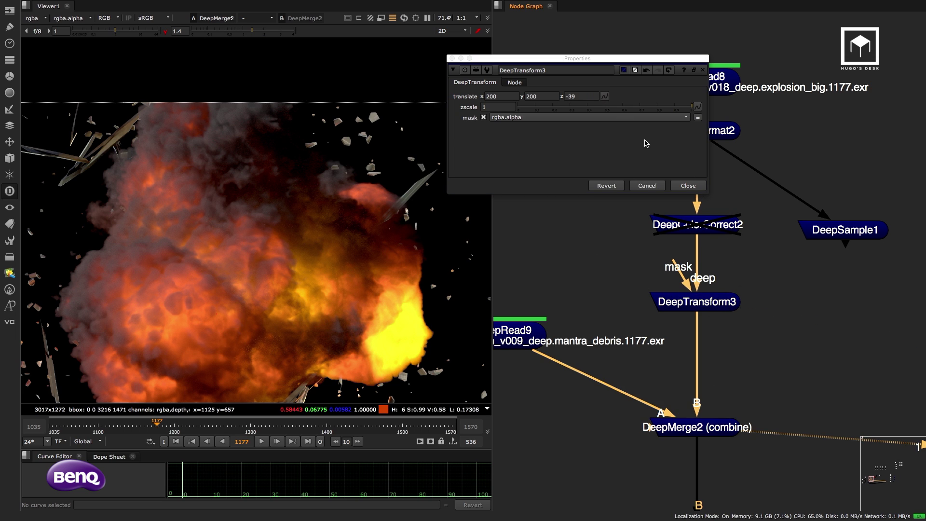
Try translate z values of 0, -1 and 3 against the debris
{"action": "left_click", "coordinate": [567, 96]}
{"action": "key", "text": "Down"}
{"action": "key", "text": "Down"}
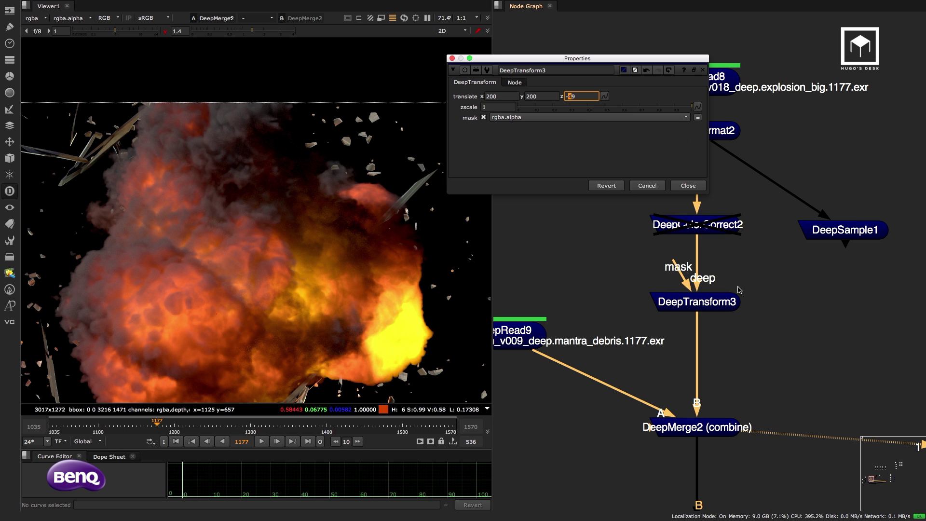
{"action": "type", "text": "0"}
{"action": "key", "text": "Return"}
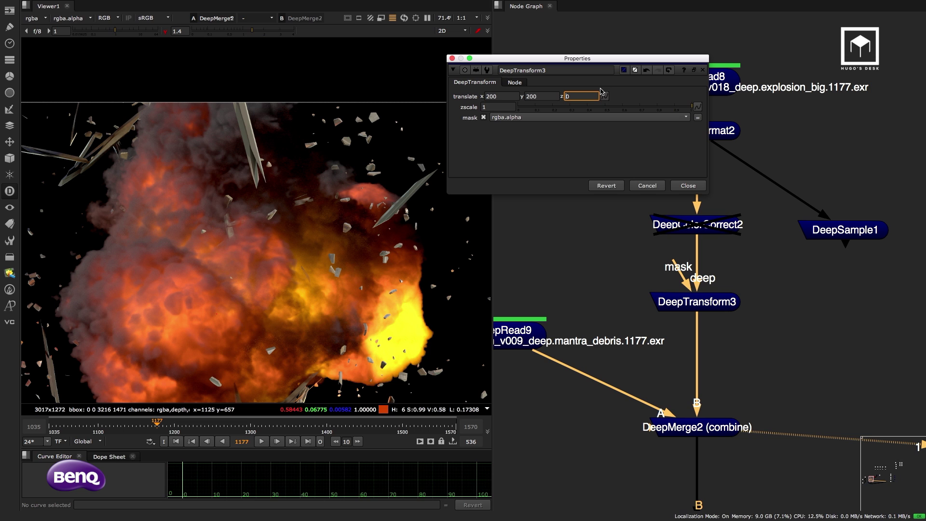
{"action": "type", "text": "-1"}
{"action": "key", "text": "Return"}
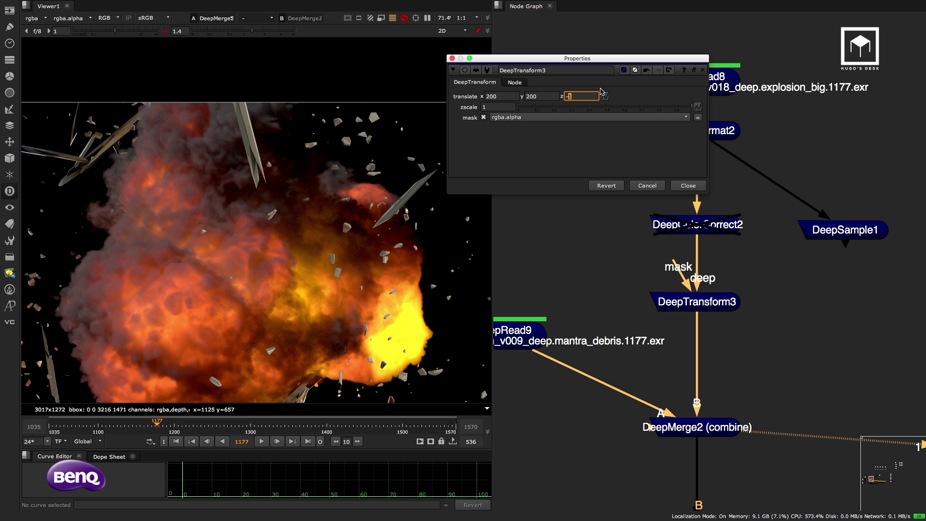
{"action": "type", "text": "3"}
{"action": "key", "text": "Return"}
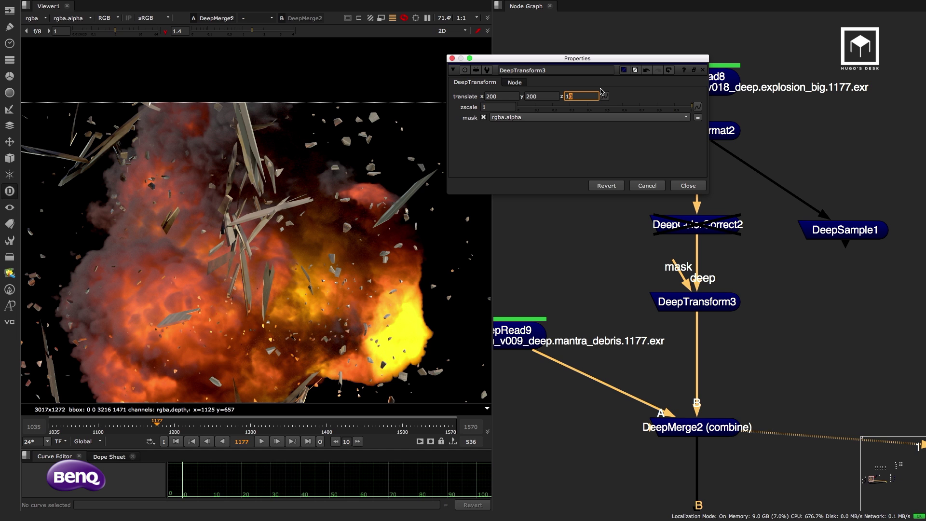
Try translate z of 1 and -4, settling on 1
{"action": "scroll", "coordinate": [242, 215], "scroll_direction": "up", "scroll_amount": 5}
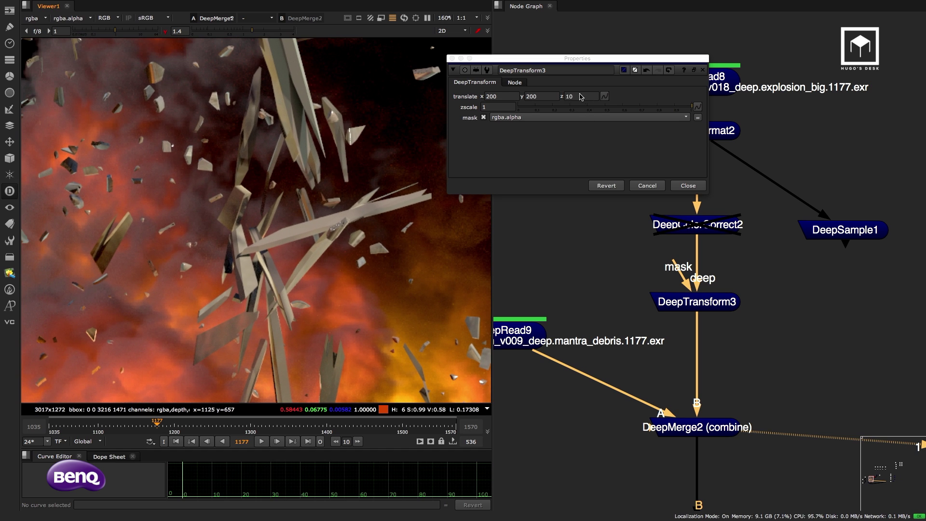
{"action": "left_click", "coordinate": [578, 97]}
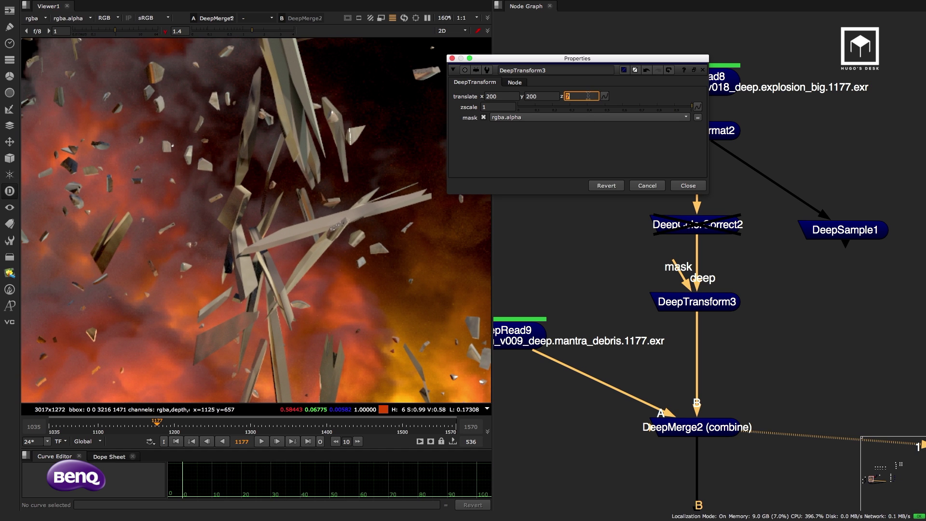
{"action": "type", "text": "1"}
{"action": "key", "text": "Return"}
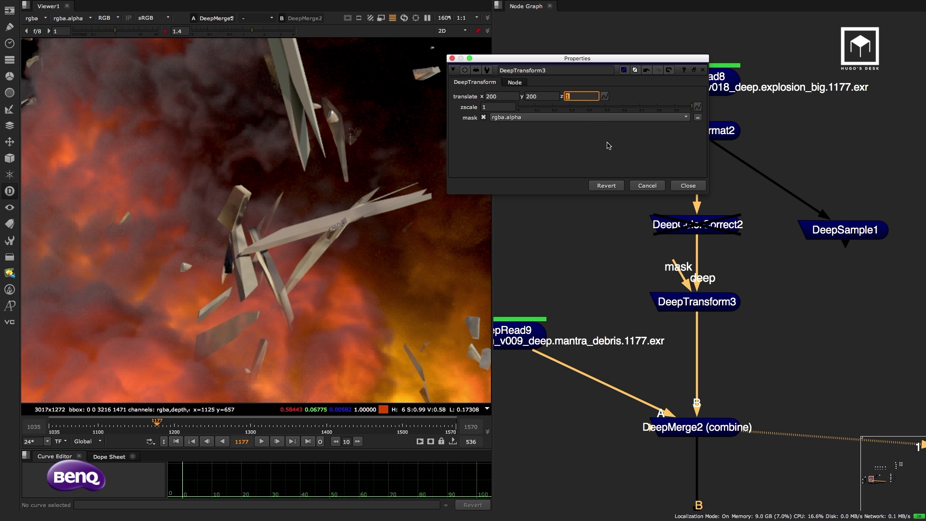
{"action": "type", "text": "-4"}
{"action": "key", "text": "Return"}
{"action": "type", "text": "1"}
{"action": "key", "text": "Return"}
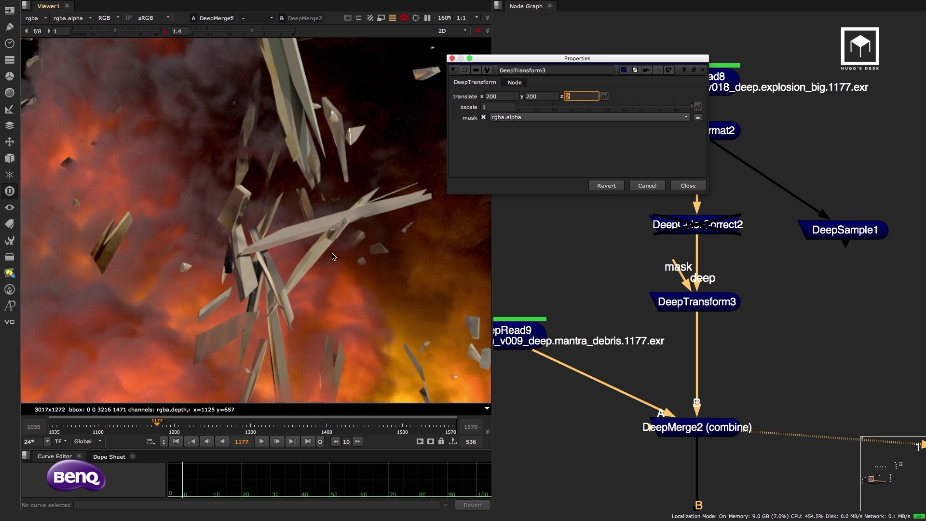
Close DeepTransform3's properties and move Camera1, DeepRead1 and DeepToPoints2 down the graph
{"action": "left_click", "coordinate": [693, 187]}
{"action": "scroll", "coordinate": [676, 203], "scroll_direction": "down", "scroll_amount": 5}
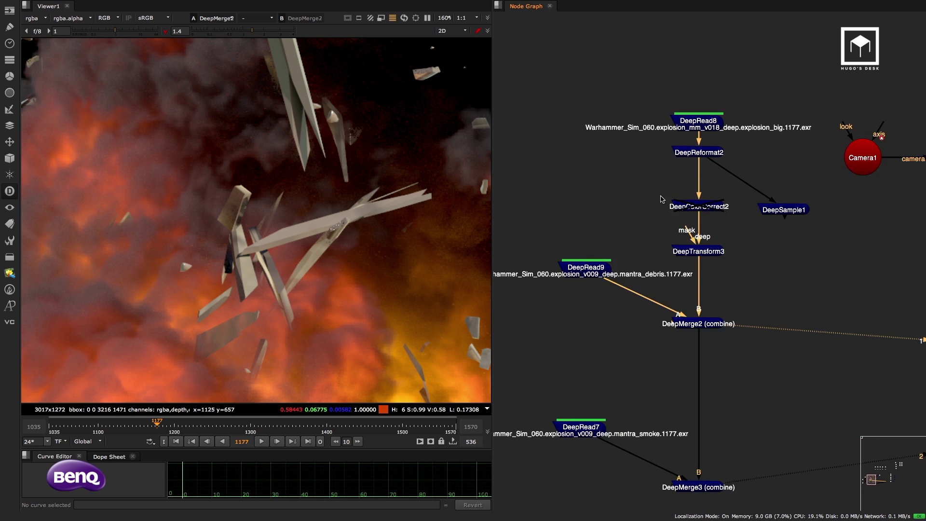
{"action": "scroll", "coordinate": [756, 228], "scroll_direction": "up", "scroll_amount": 3}
{"action": "middle_click_drag", "start_coordinate": [707, 227], "coordinate": [740, 248]}
{"action": "left_click_drag", "start_coordinate": [780, 156], "coordinate": [673, 238]}
{"action": "mouse_move", "coordinate": [747, 183]}
{"action": "left_mouse_down"}
{"action": "mouse_move", "coordinate": [748, 279]}
{"action": "mouse_move", "coordinate": [755, 190]}
{"action": "left_mouse_up"}
{"action": "left_click", "coordinate": [763, 271]}
{"action": "scroll", "coordinate": [763, 272], "scroll_direction": "up", "scroll_amount": 3}
{"action": "scroll", "coordinate": [757, 270], "scroll_direction": "down", "scroll_amount": 1}
{"action": "left_click", "coordinate": [754, 227]}
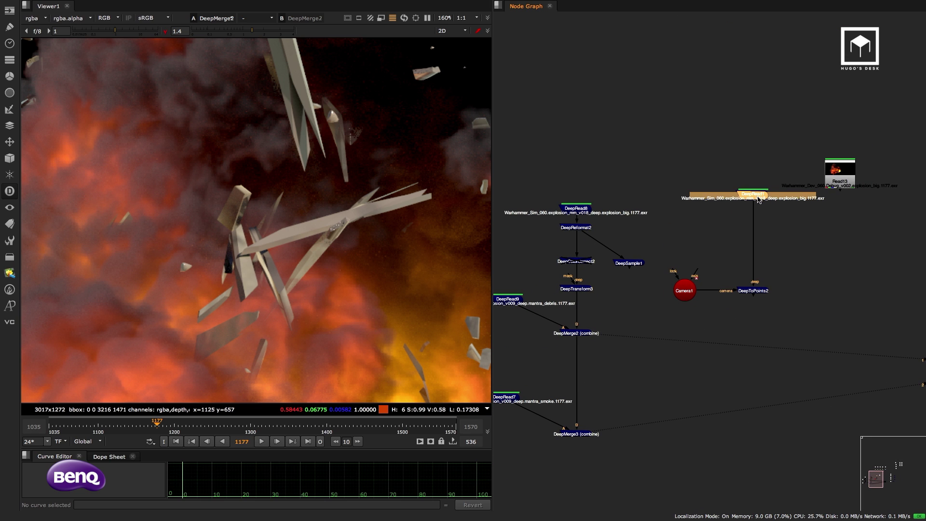
{"action": "left_click", "coordinate": [777, 226]}
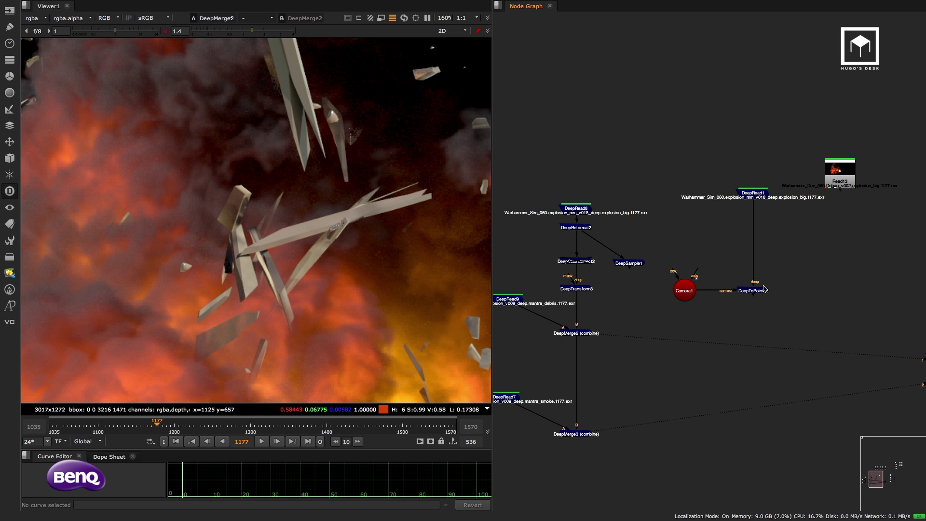
Place DeepToPoints2 and Camera1 by DeepMerge2, wire DeepMerge2 into DeepToPoints2, and view it
{"action": "left_click_drag", "start_coordinate": [764, 288], "coordinate": [764, 367]}
{"action": "left_click_drag", "start_coordinate": [691, 297], "coordinate": [687, 374]}
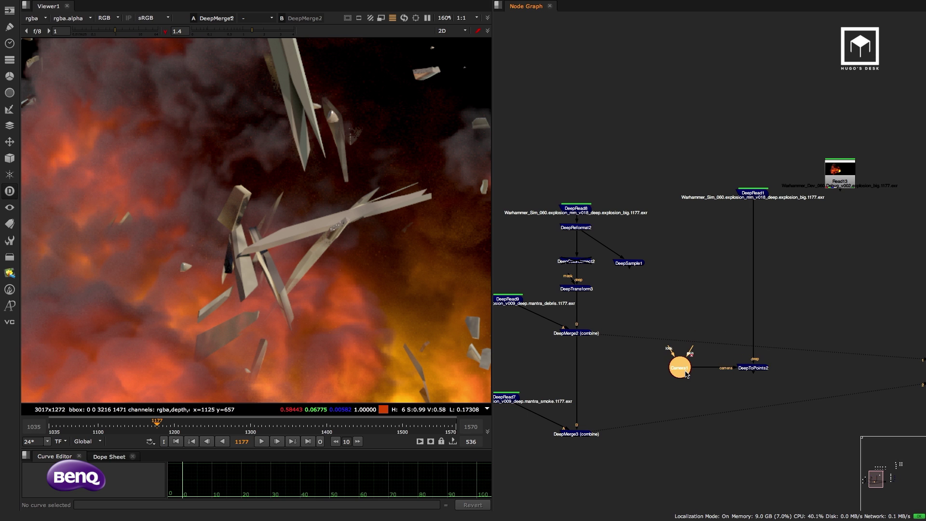
{"action": "left_click_drag", "start_coordinate": [752, 205], "coordinate": [583, 333]}
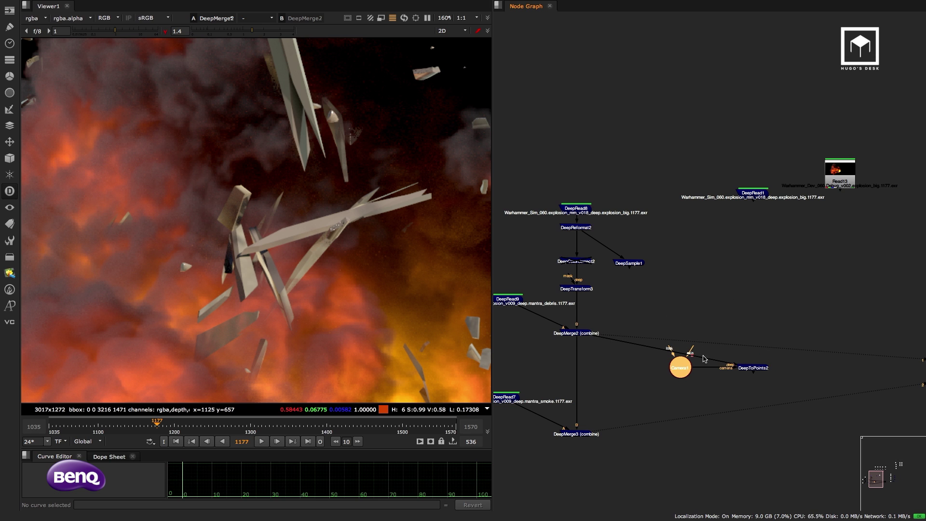
{"action": "left_click", "coordinate": [744, 370]}
{"action": "left_click_drag", "start_coordinate": [746, 373], "coordinate": [619, 373]}
{"action": "middle_click_drag", "start_coordinate": [638, 364], "coordinate": [708, 323]}
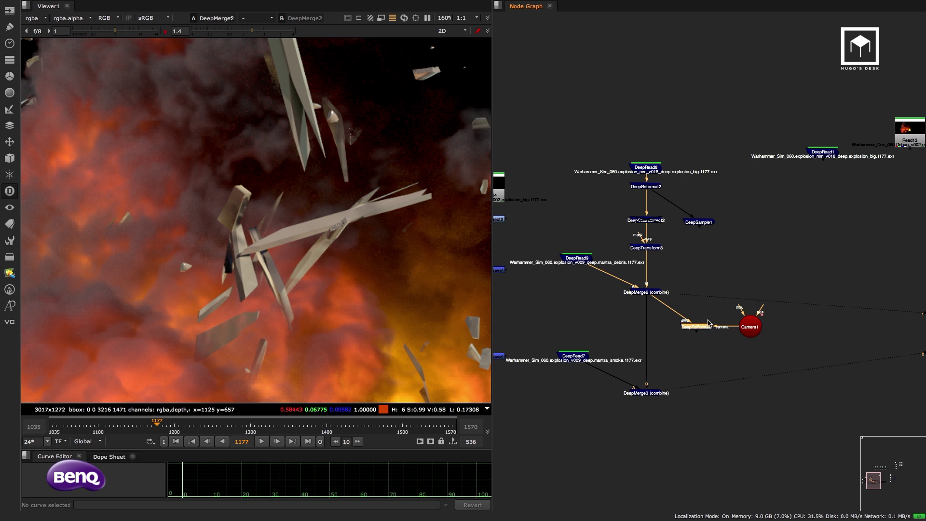
{"action": "key", "text": "1"}
{"action": "key", "text": "Tab"}
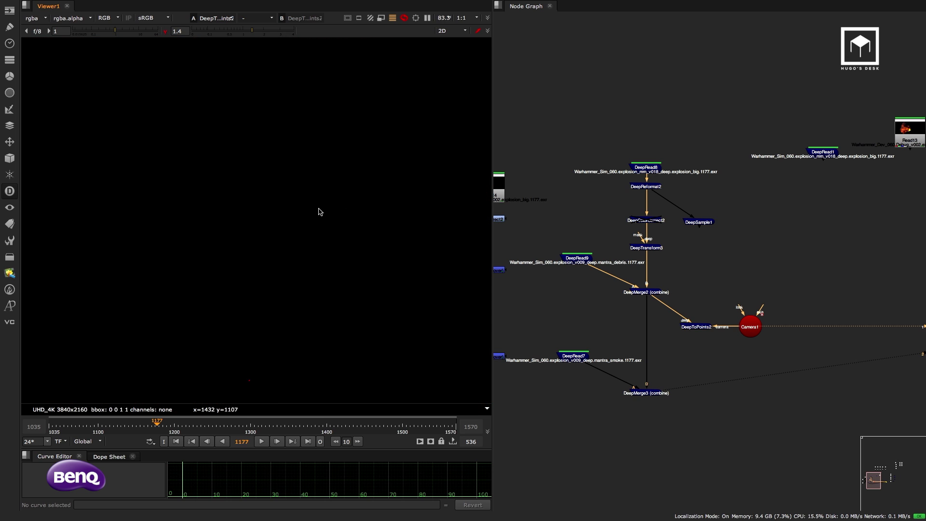
Switch the viewer to 3D and tumble around the explosion point cloud from DeepToPoints2
{"action": "scroll", "coordinate": [253, 260], "scroll_direction": "down", "scroll_amount": 8}
{"action": "key", "text": "Tab"}
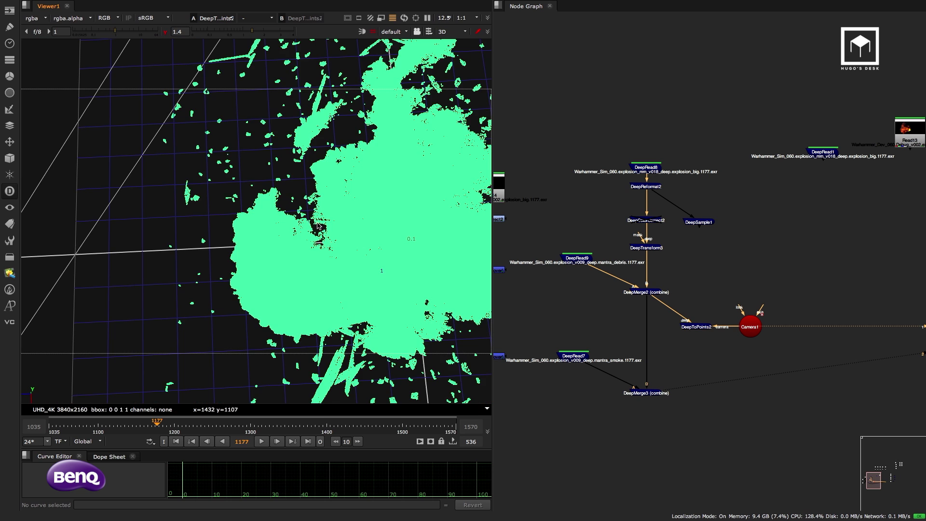
{"action": "left_click_drag", "start_coordinate": [275, 229], "coordinate": [400, 166], "text": "ctrl"}
{"action": "scroll", "coordinate": [256, 192], "scroll_direction": "up", "scroll_amount": 4}
{"action": "right_click_drag", "start_coordinate": [399, 165], "coordinate": [285, 221], "text": "alt"}
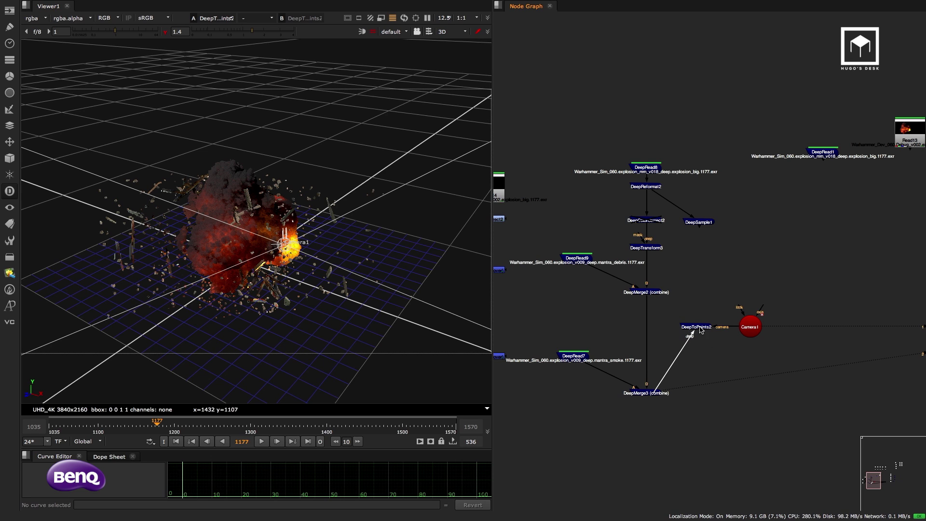
{"action": "left_click", "coordinate": [293, 230]}
{"action": "left_click", "coordinate": [280, 243]}
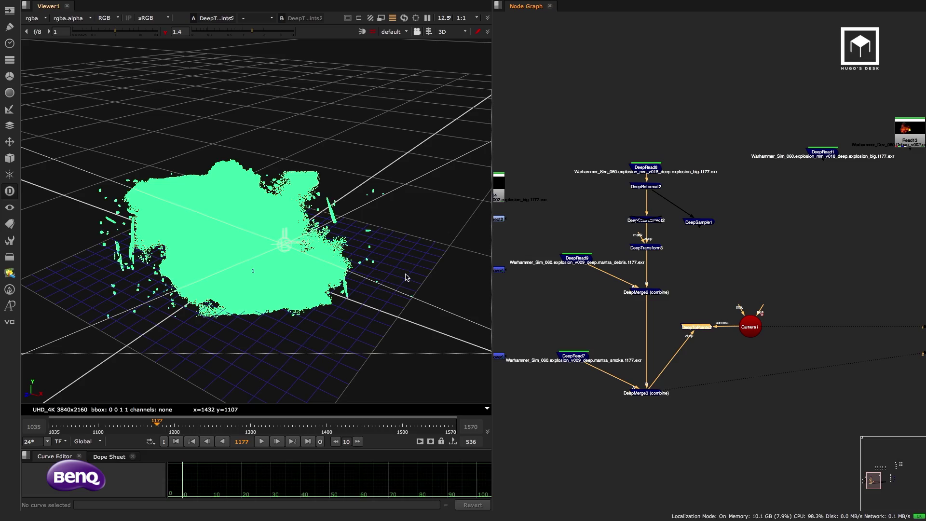
{"action": "left_click", "coordinate": [352, 159]}
{"action": "left_click_drag", "start_coordinate": [295, 239], "coordinate": [272, 243], "text": "ctrl"}
{"action": "scroll", "coordinate": [252, 230], "scroll_direction": "up", "scroll_amount": 4}
Reconnect DeepToPoints2's deep input to DeepMerge2 and select DeepTransform3
{"action": "left_click_drag", "start_coordinate": [654, 380], "coordinate": [654, 309]}
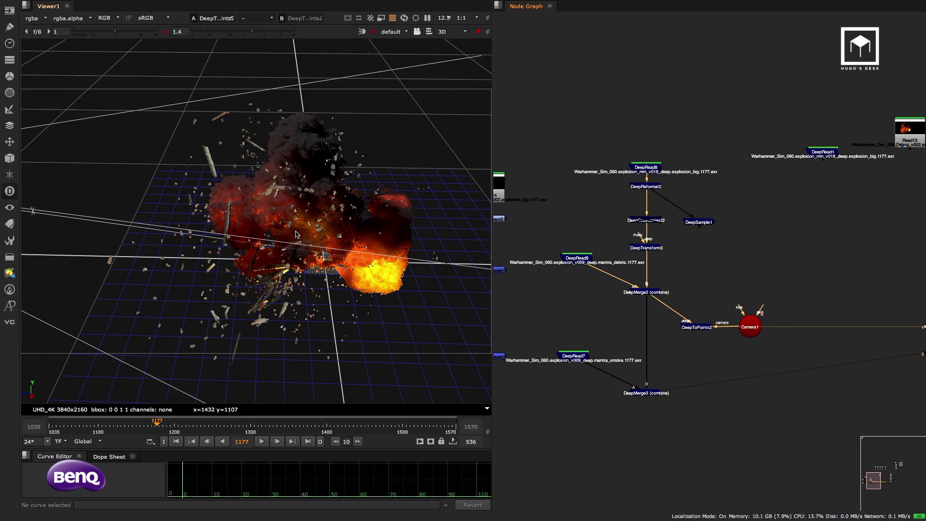
{"action": "scroll", "coordinate": [293, 221], "scroll_direction": "up", "scroll_amount": 4}
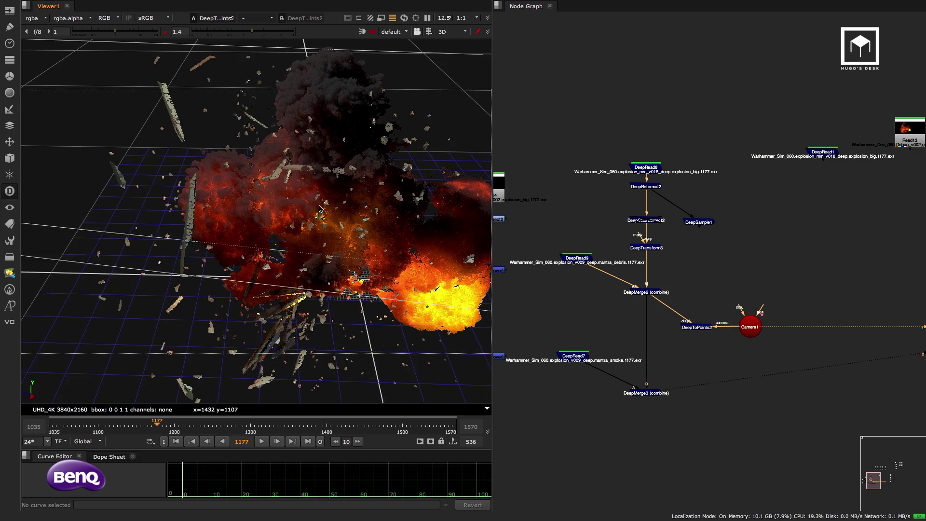
{"action": "mouse_move", "coordinate": [293, 221]}
{"action": "left_mouse_down", "text": "ctrl"}
{"action": "mouse_move", "coordinate": [346, 231]}
{"action": "mouse_move", "coordinate": [302, 243]}
{"action": "mouse_move", "coordinate": [326, 226]}
{"action": "mouse_move", "coordinate": [299, 220]}
{"action": "left_mouse_up", "text": "ctrl"}
{"action": "scroll", "coordinate": [302, 243], "scroll_direction": "down", "scroll_amount": 6}
{"action": "scroll", "coordinate": [299, 219], "scroll_direction": "up", "scroll_amount": 3}
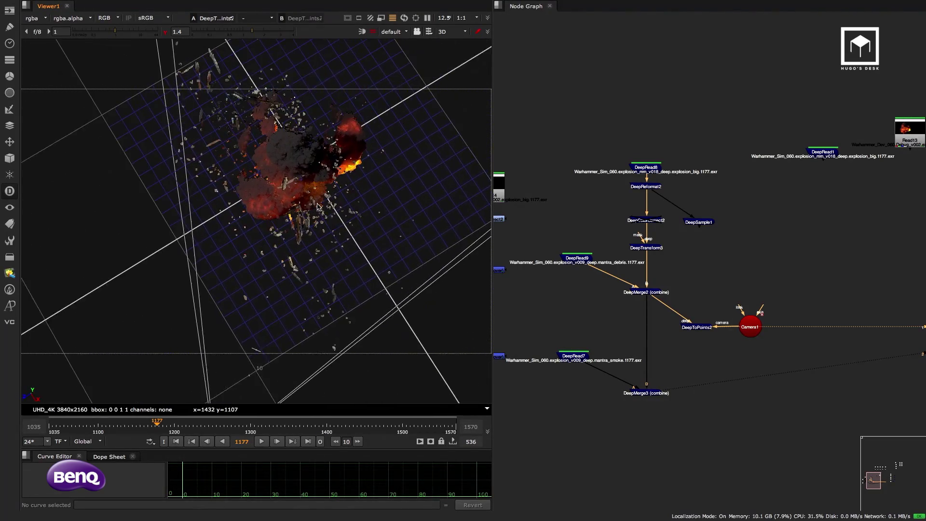
{"action": "scroll", "coordinate": [659, 237], "scroll_direction": "up", "scroll_amount": 3}
{"action": "left_click", "coordinate": [655, 253]}
Open DeepTransform3 and nudge its translate z value, settling around 1
{"action": "double_click", "coordinate": [656, 252]}
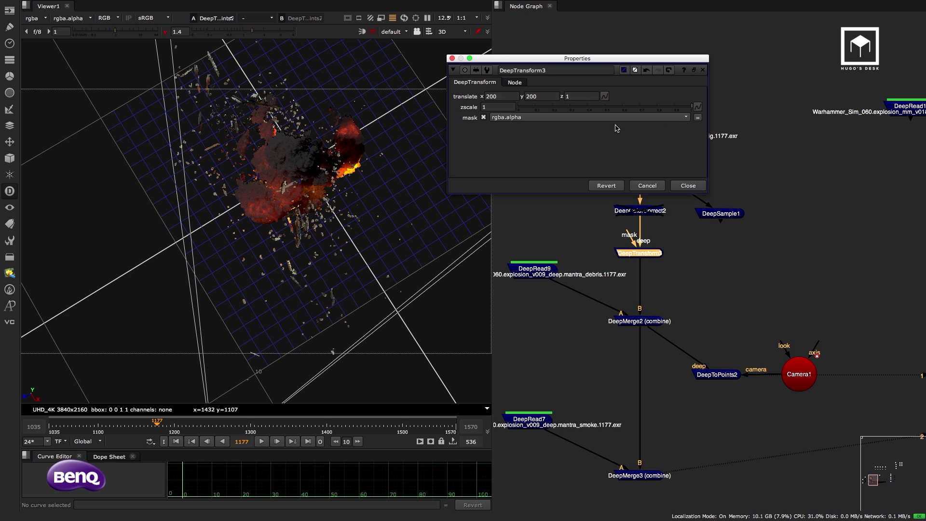
{"action": "left_click", "coordinate": [571, 95]}
{"action": "type", "text": "2"}
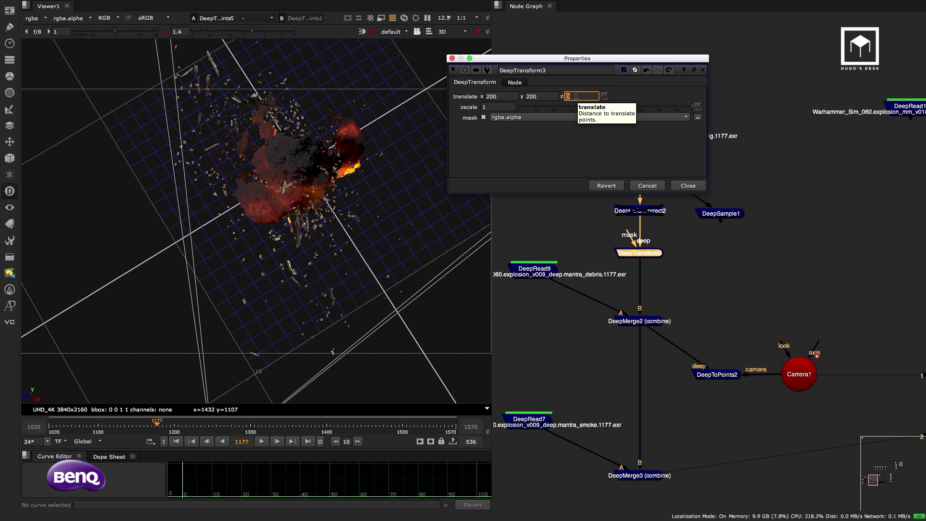
{"action": "key", "text": "Down"}
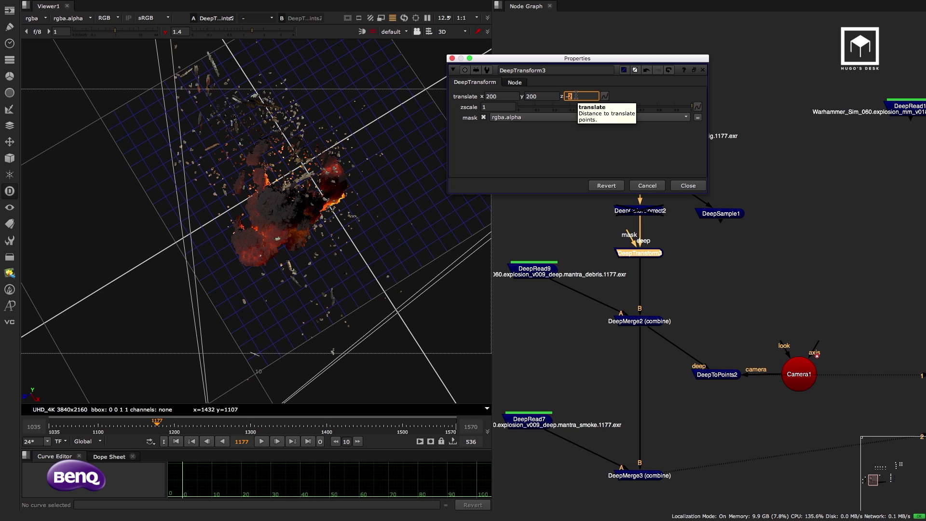
{"action": "key", "text": "Up"}
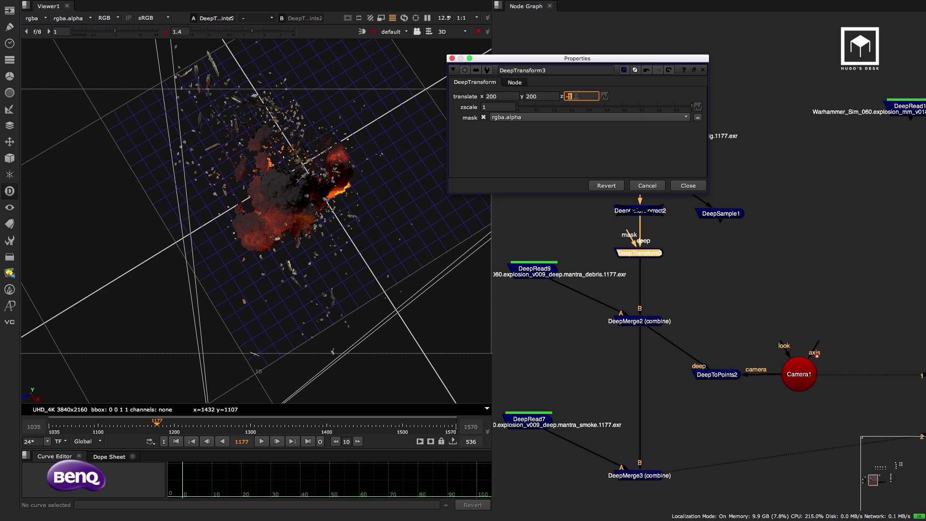
{"action": "key", "text": "Up"}
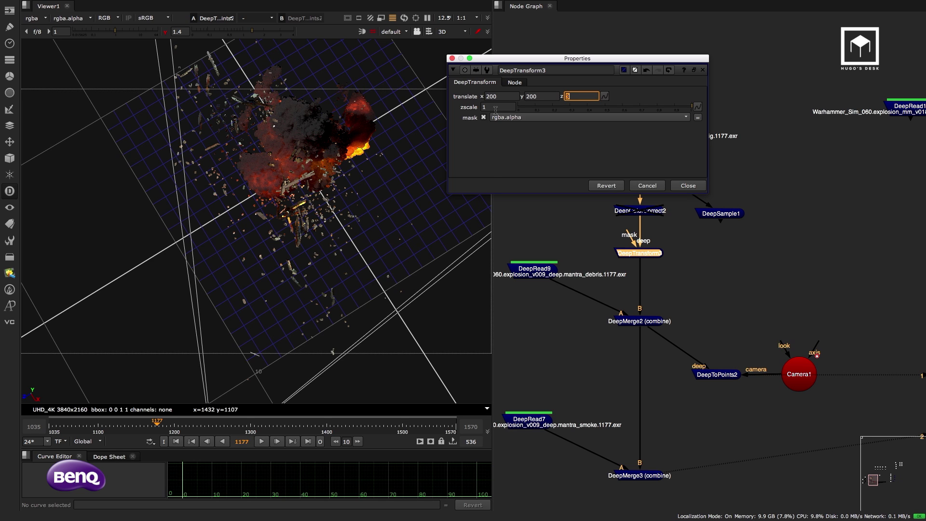
Set DeepTransform3's translate to x -100, y 500, z 3 while orbiting the point cloud
{"action": "left_click", "coordinate": [507, 96]}
{"action": "key", "text": "Down"}
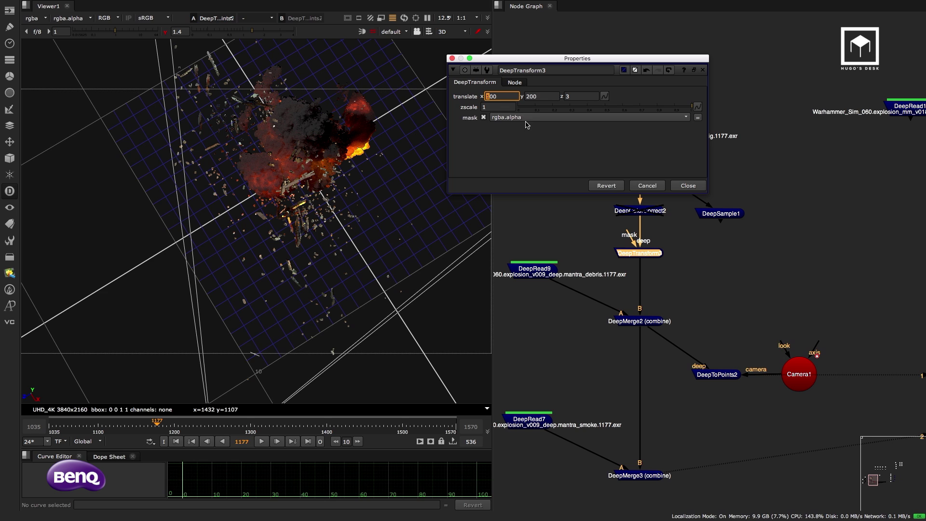
{"action": "type", "text": "-"}
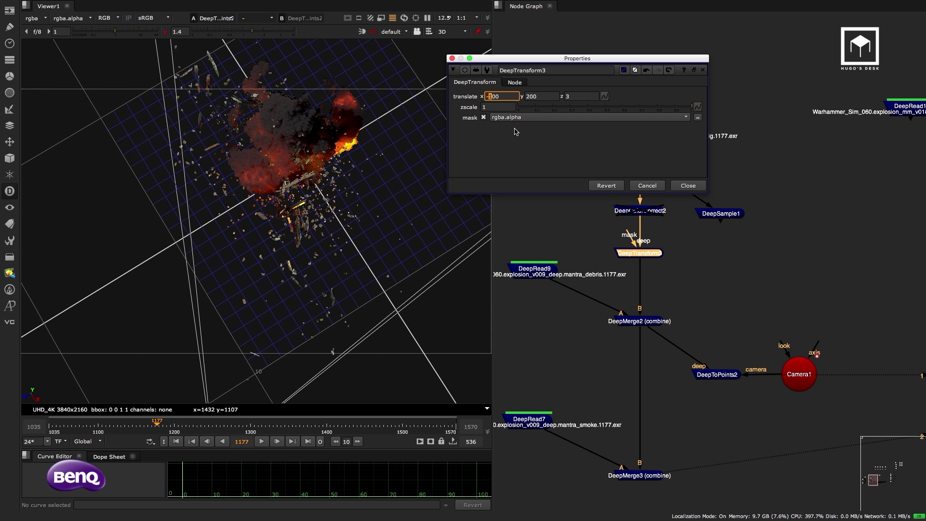
{"action": "left_click", "coordinate": [542, 97]}
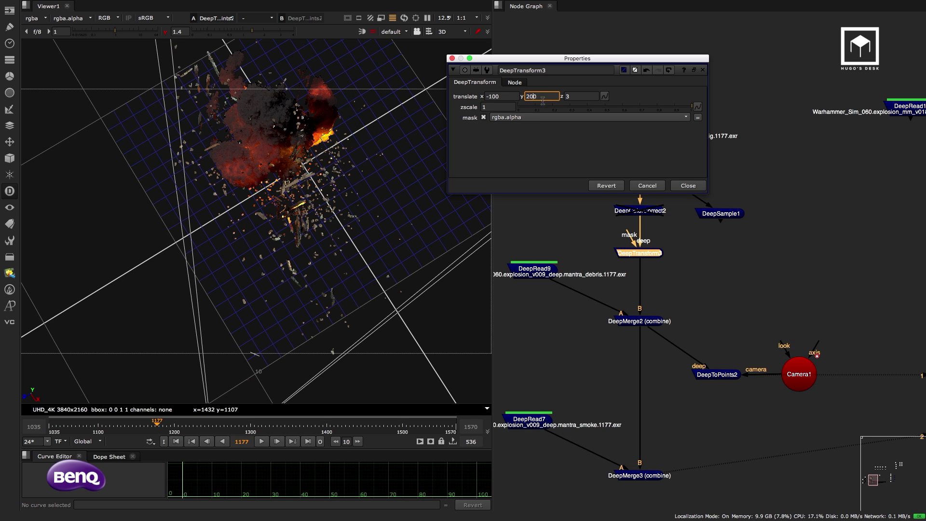
{"action": "left_click_drag", "start_coordinate": [307, 215], "coordinate": [319, 136], "text": "super"}
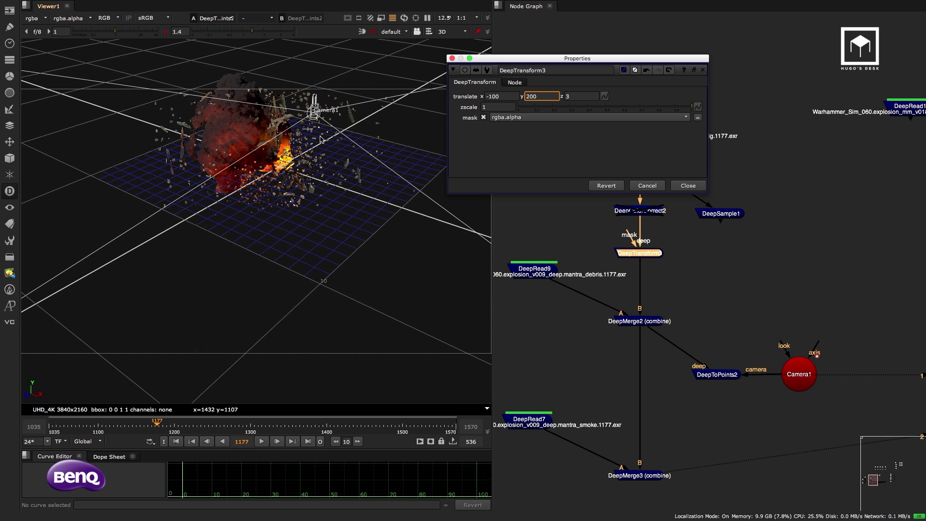
{"action": "key", "text": "Up"}
{"action": "key", "text": "Up"}
{"action": "key", "text": "Up"}
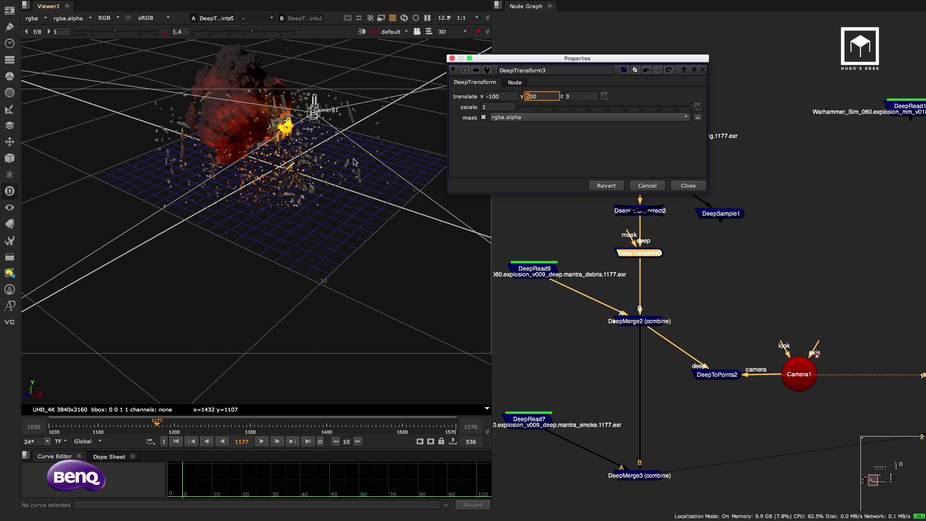
{"action": "left_click_drag", "start_coordinate": [303, 154], "coordinate": [309, 226], "text": "ctrl"}
{"action": "left_click", "coordinate": [506, 97]}
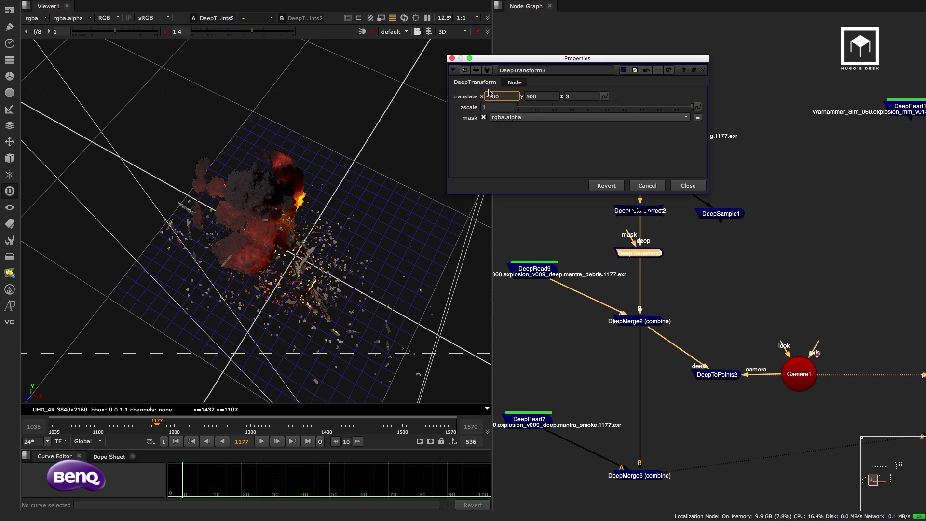
{"action": "left_click", "coordinate": [488, 95]}
{"action": "key", "text": "BackSpace"}
{"action": "left_click", "coordinate": [580, 96]}
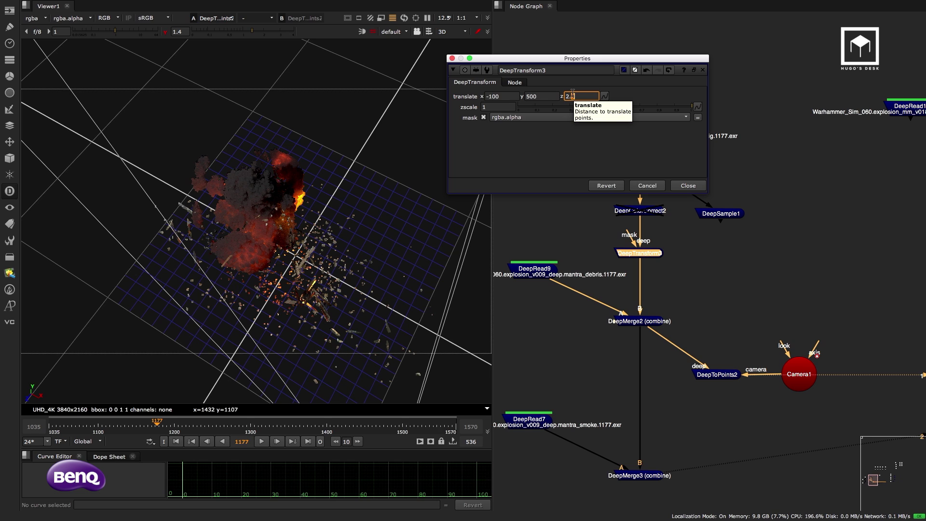
{"action": "type", "text": ".1"}
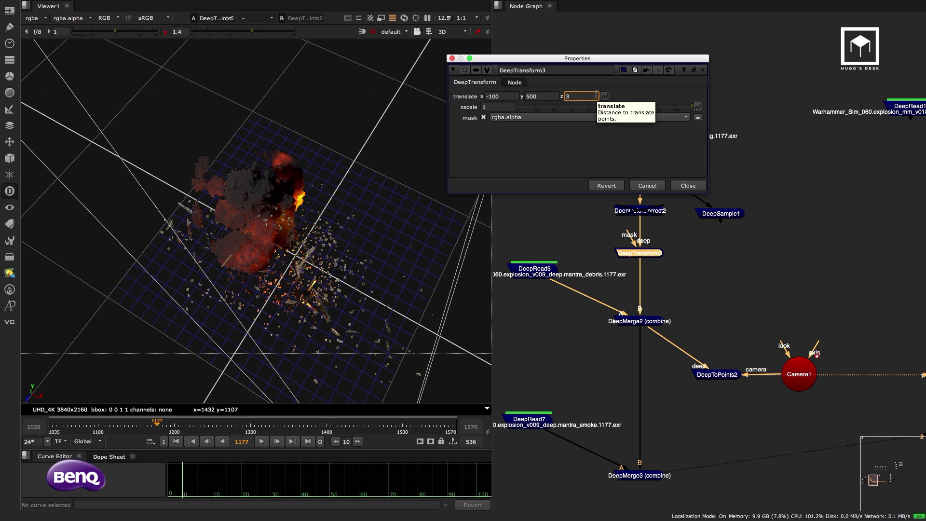
Close DeepTransform3's properties and view DeepMerge3's flat 2D render
{"action": "left_click", "coordinate": [688, 186]}
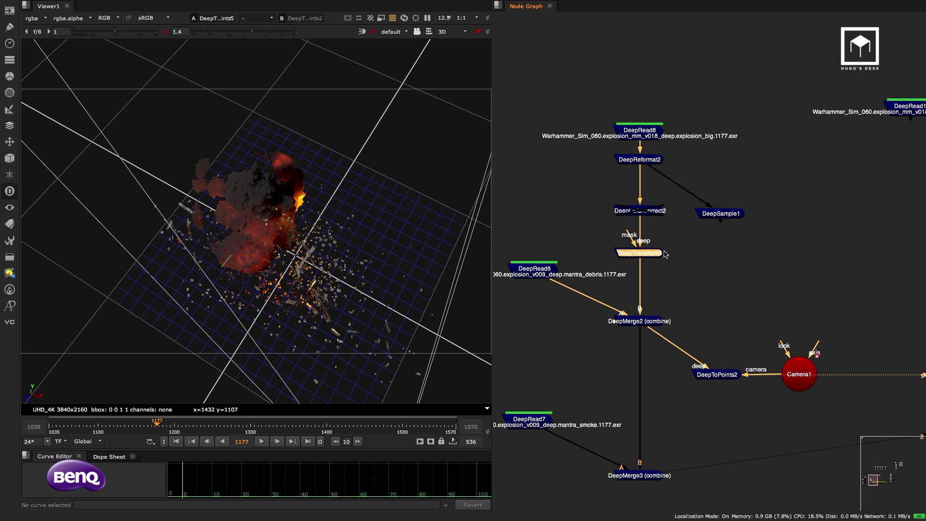
{"action": "left_click", "coordinate": [692, 260]}
{"action": "scroll", "coordinate": [675, 259], "scroll_direction": "down", "scroll_amount": 3}
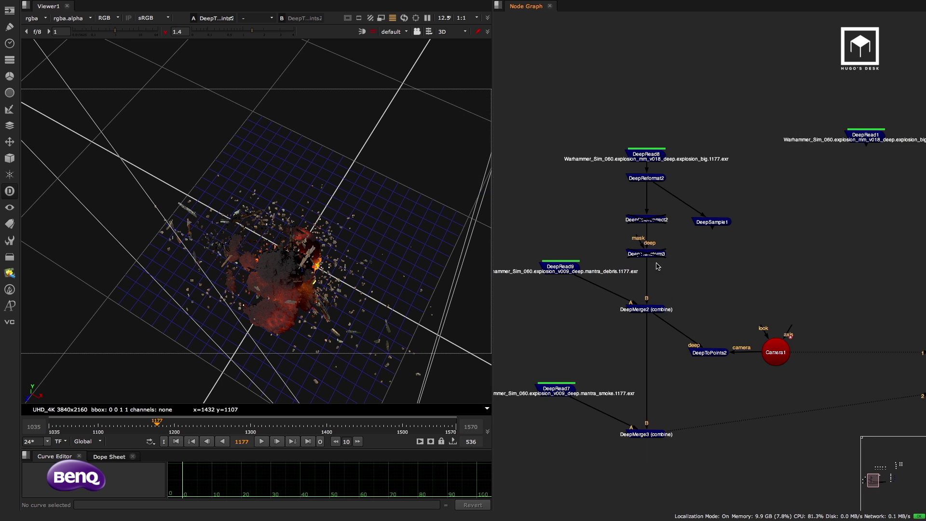
{"action": "scroll", "coordinate": [291, 280], "scroll_direction": "up", "scroll_amount": 4}
{"action": "left_click_drag", "start_coordinate": [291, 273], "coordinate": [313, 160], "text": "ctrl"}
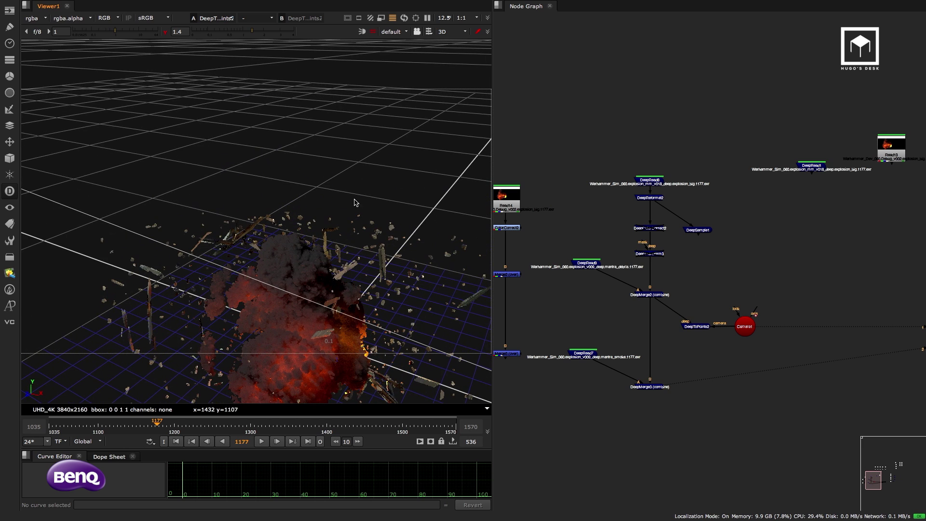
{"action": "left_click", "coordinate": [650, 386]}
{"action": "key", "text": "1"}
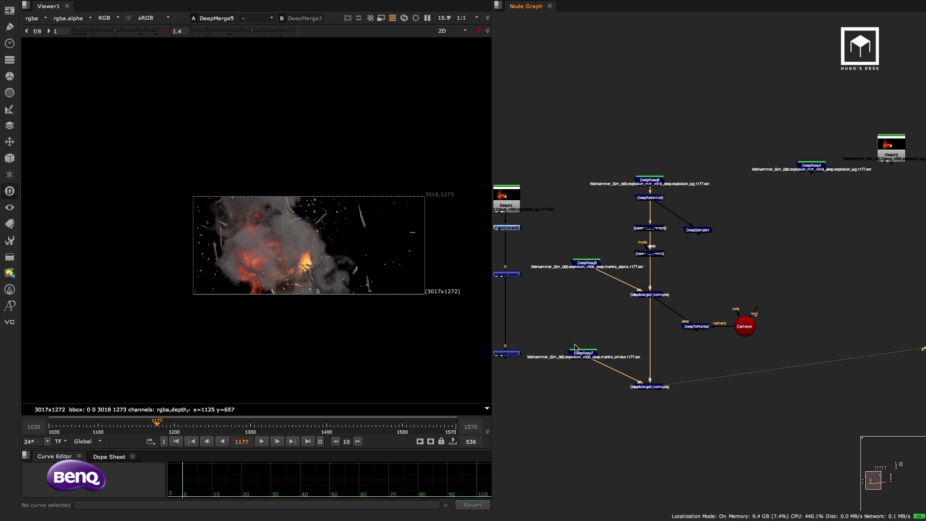
View DeepMerge2's render and pan the node graph to the existing DeepCrop1
{"action": "scroll", "coordinate": [311, 254], "scroll_direction": "up", "scroll_amount": 2}
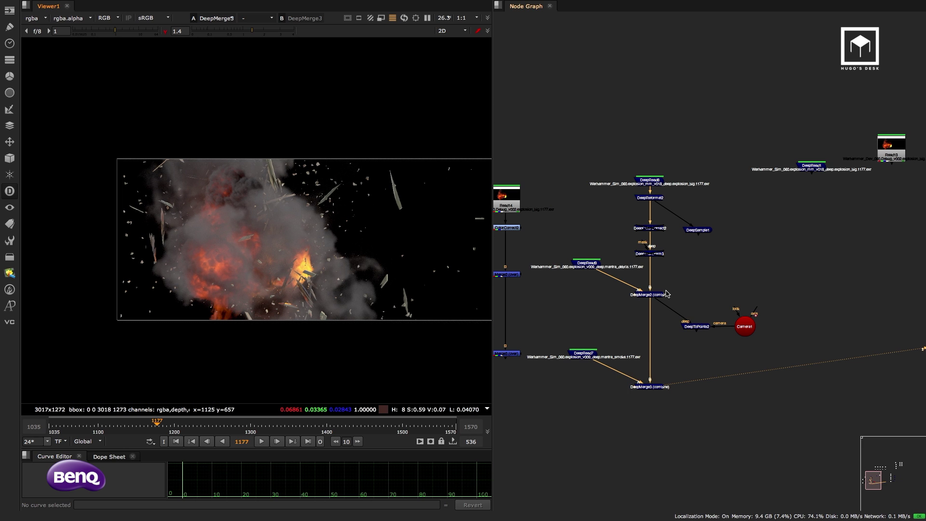
{"action": "left_click_drag", "start_coordinate": [679, 279], "coordinate": [614, 307]}
{"action": "key", "text": "1"}
{"action": "scroll", "coordinate": [686, 248], "scroll_direction": "down", "scroll_amount": 5}
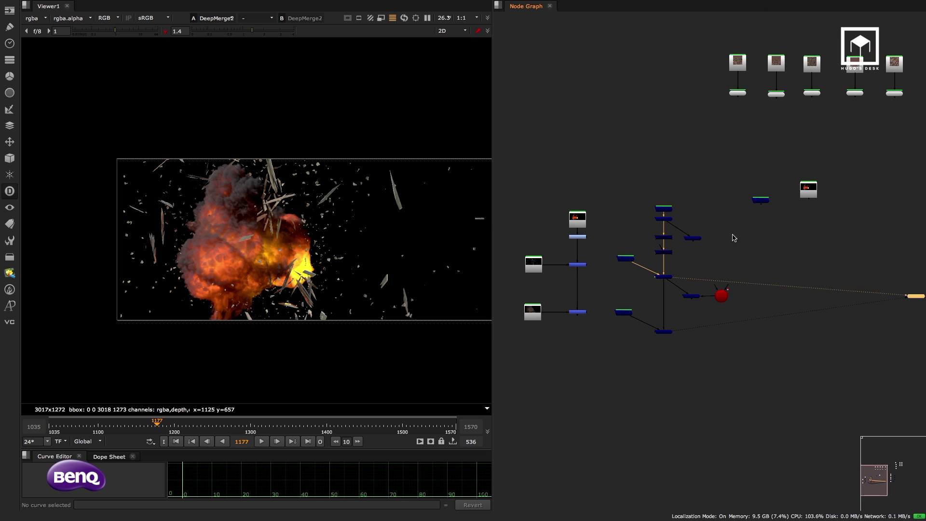
{"action": "scroll", "coordinate": [669, 244], "scroll_direction": "down", "scroll_amount": 2}
{"action": "middle_click_drag", "start_coordinate": [906, 196], "coordinate": [603, 268]}
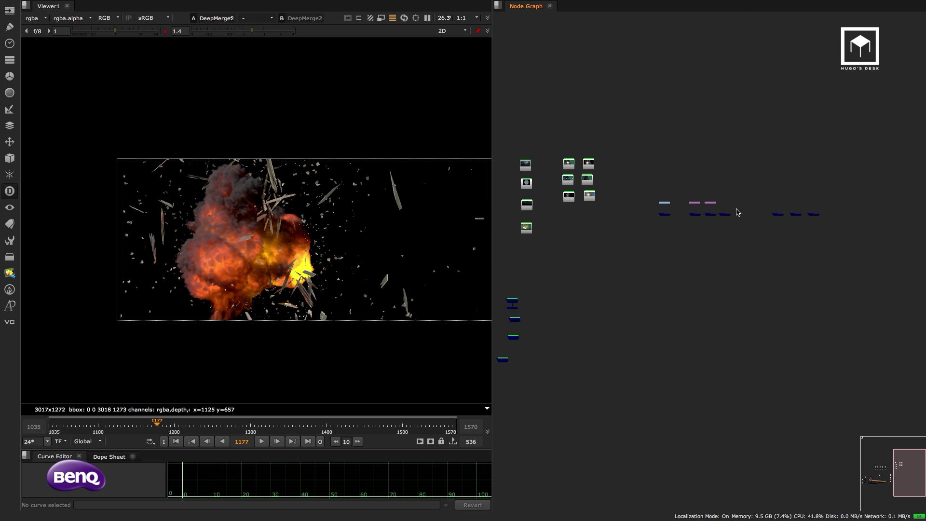
{"action": "scroll", "coordinate": [737, 211], "scroll_direction": "up", "scroll_amount": 6}
{"action": "left_click", "coordinate": [683, 233]}
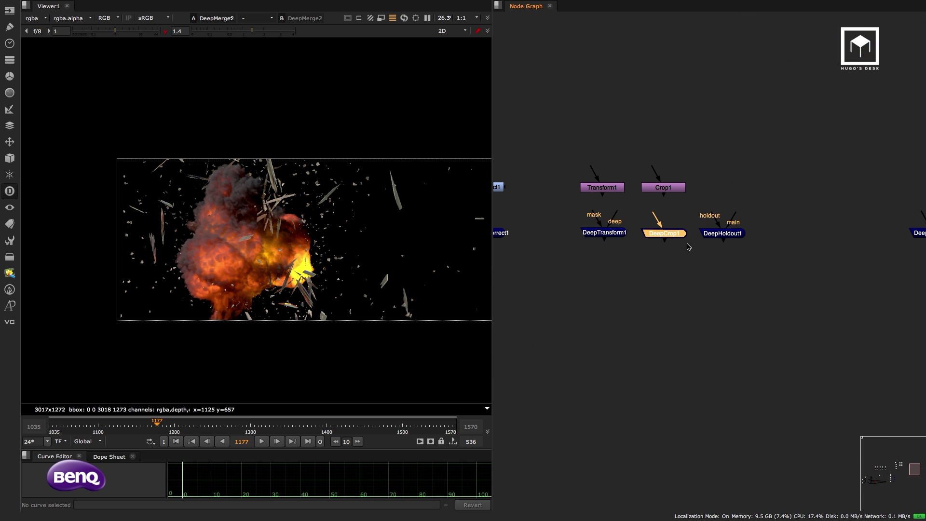
Realign DeepRead8's deep node chain and paste a DeepCrop below DeepTransform3
{"action": "scroll", "coordinate": [623, 255], "scroll_direction": "down", "scroll_amount": 6}
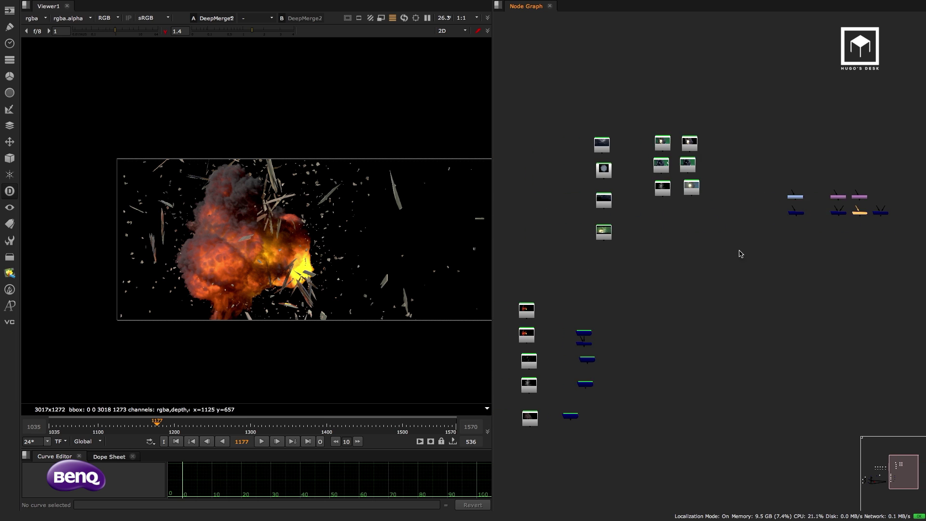
{"action": "middle_click_drag", "start_coordinate": [657, 294], "coordinate": [788, 246]}
{"action": "middle_click_drag", "start_coordinate": [622, 264], "coordinate": [773, 211]}
{"action": "scroll", "coordinate": [629, 256], "scroll_direction": "up", "scroll_amount": 5}
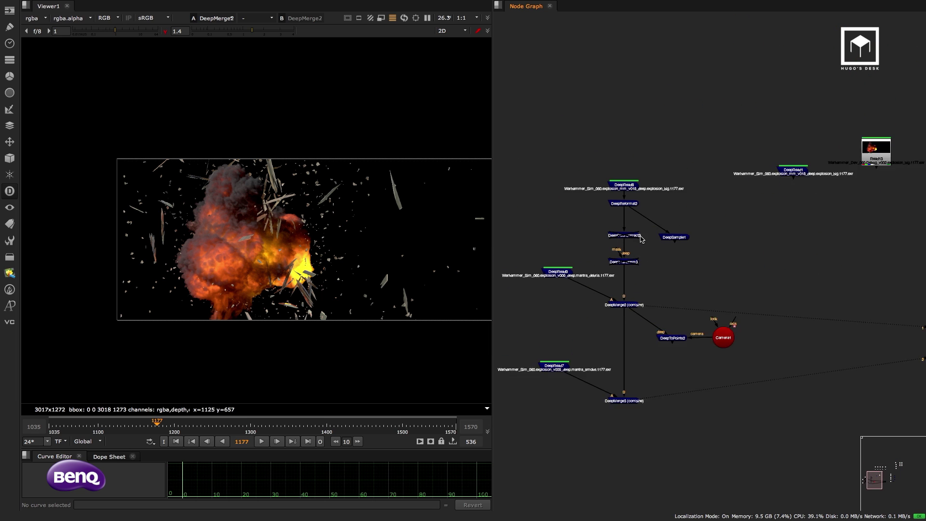
{"action": "middle_click_drag", "start_coordinate": [656, 209], "coordinate": [662, 269]}
{"action": "left_click_drag", "start_coordinate": [634, 220], "coordinate": [635, 184]}
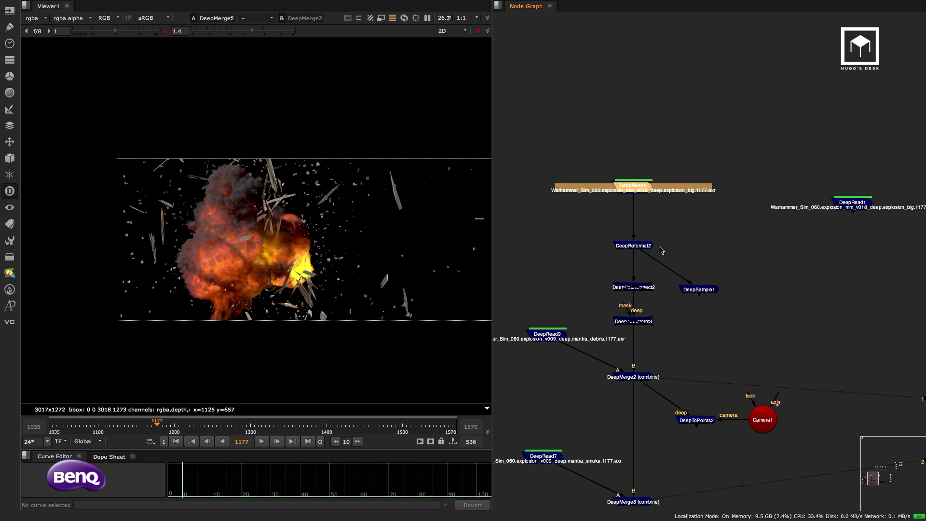
{"action": "left_click_drag", "start_coordinate": [735, 191], "coordinate": [640, 319]}
{"action": "left_click", "coordinate": [649, 303]}
{"action": "key", "text": "ctrl+v"}
Line up the deep chain, open DeepCrop2's properties, then delete DeepCrop2
{"action": "left_click_drag", "start_coordinate": [640, 260], "coordinate": [643, 258]}
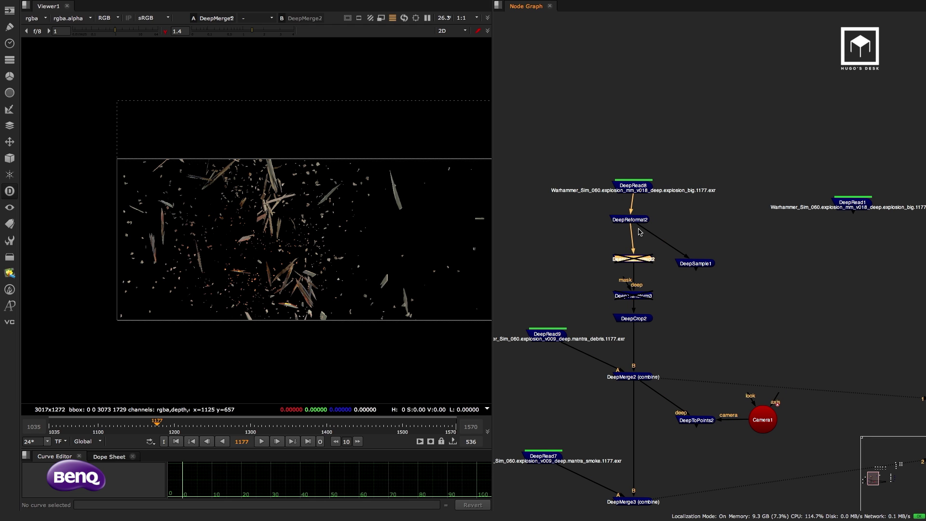
{"action": "left_click_drag", "start_coordinate": [636, 220], "coordinate": [642, 193]}
{"action": "double_click", "coordinate": [633, 318]}
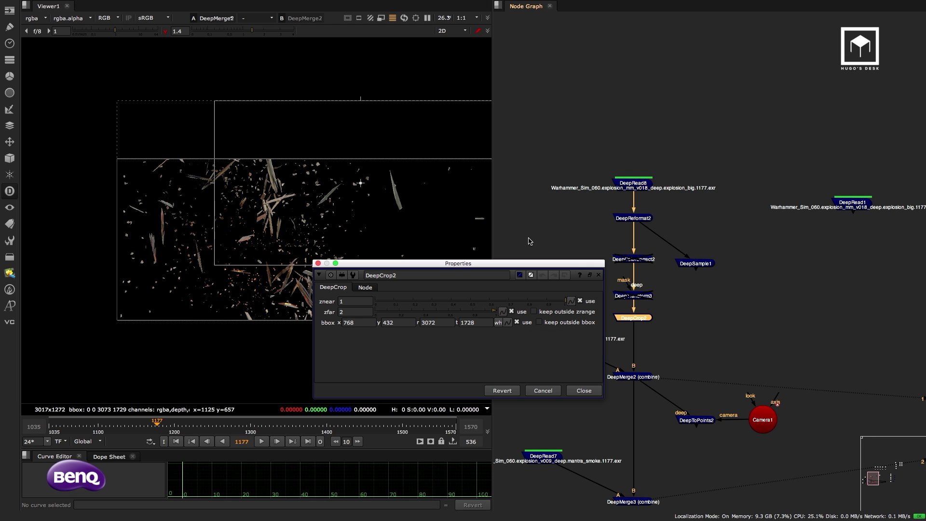
{"action": "left_click_drag", "start_coordinate": [434, 266], "coordinate": [679, 62]}
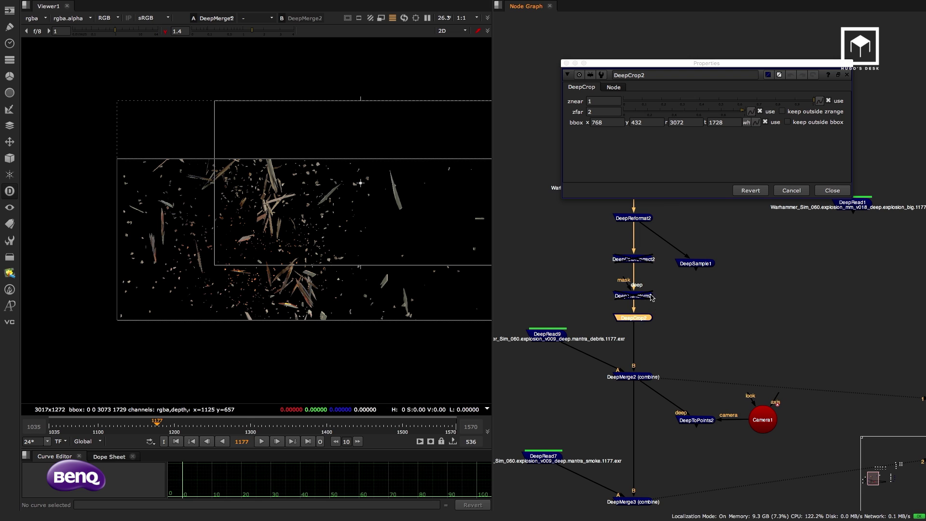
{"action": "key", "text": "Delete"}
Create a new DeepCrop under DeepTransform3 from the node search list
{"action": "scroll", "coordinate": [643, 303], "scroll_direction": "up", "scroll_amount": 3}
{"action": "key", "text": "Tab"}
{"action": "type", "text": "deep"}
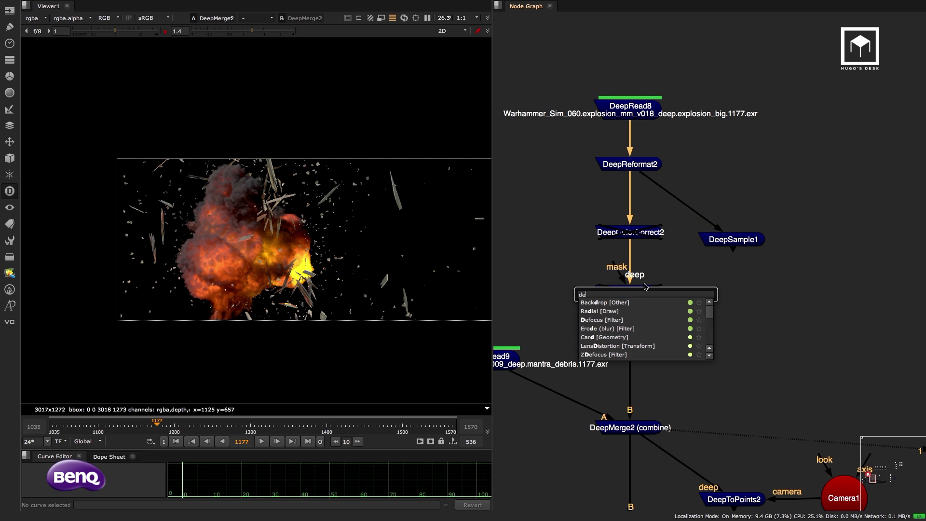
{"action": "key", "text": "Down"}
{"action": "key", "text": "Down"}
{"action": "key", "text": "Down"}
{"action": "key", "text": "Down"}
{"action": "key", "text": "Down"}
{"action": "key", "text": "Down"}
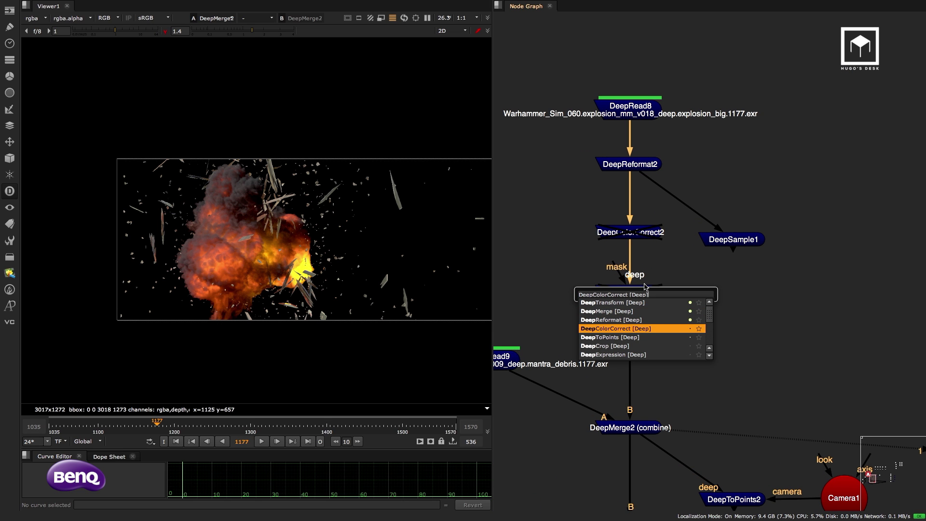
{"action": "key", "text": "Return"}
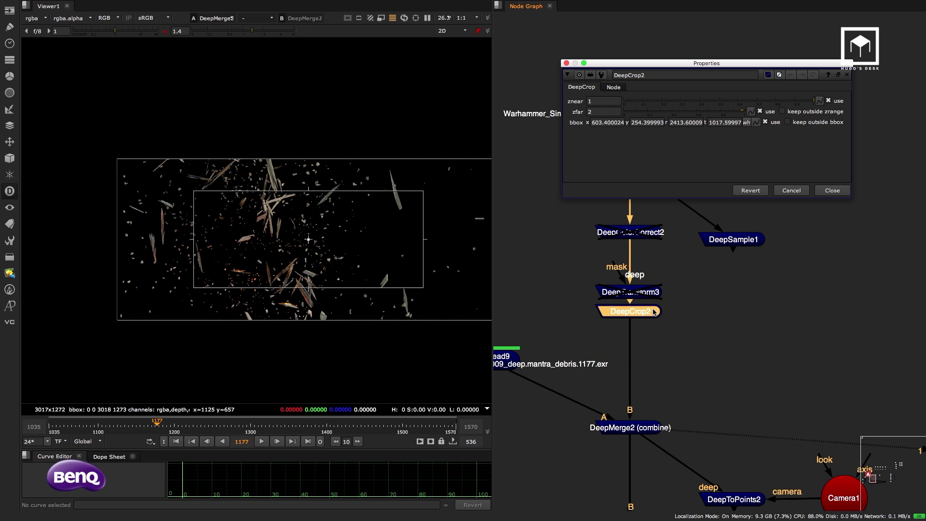
Turn off the DeepCrop's bounding-box crop and toggle the zfar limit off and back on
{"action": "scroll", "coordinate": [646, 314], "scroll_direction": "up", "scroll_amount": 2}
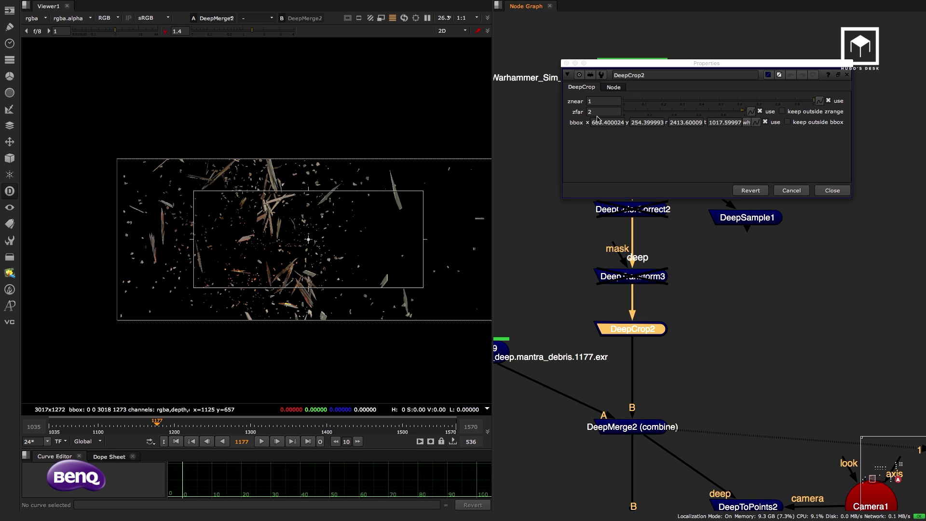
{"action": "left_click", "coordinate": [765, 122]}
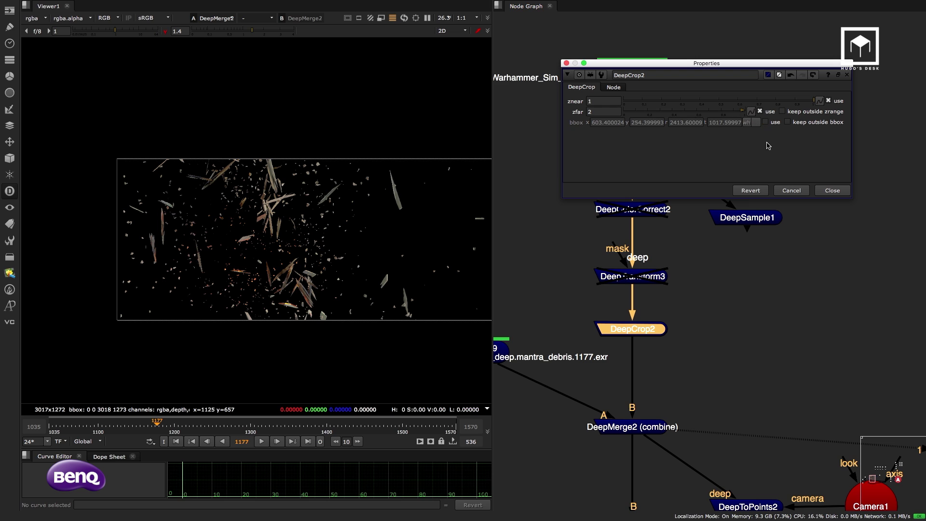
{"action": "left_click", "coordinate": [760, 111]}
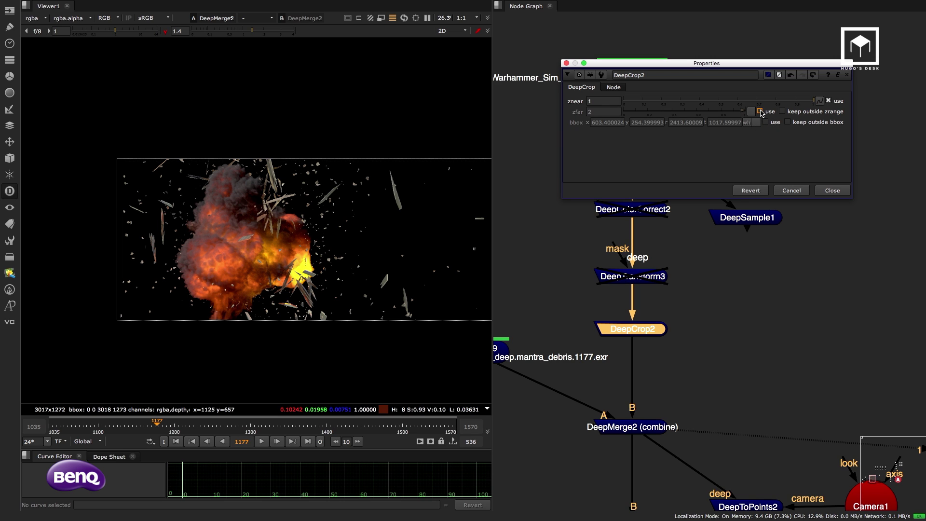
{"action": "left_click", "coordinate": [760, 111]}
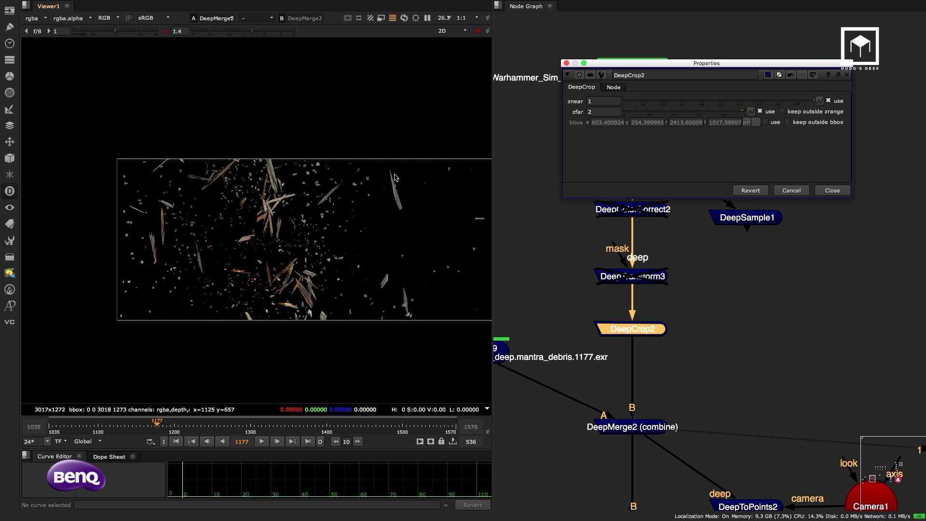
View DeepSample1's fireball output in the viewer
{"action": "middle_click_drag", "start_coordinate": [675, 254], "coordinate": [682, 320]}
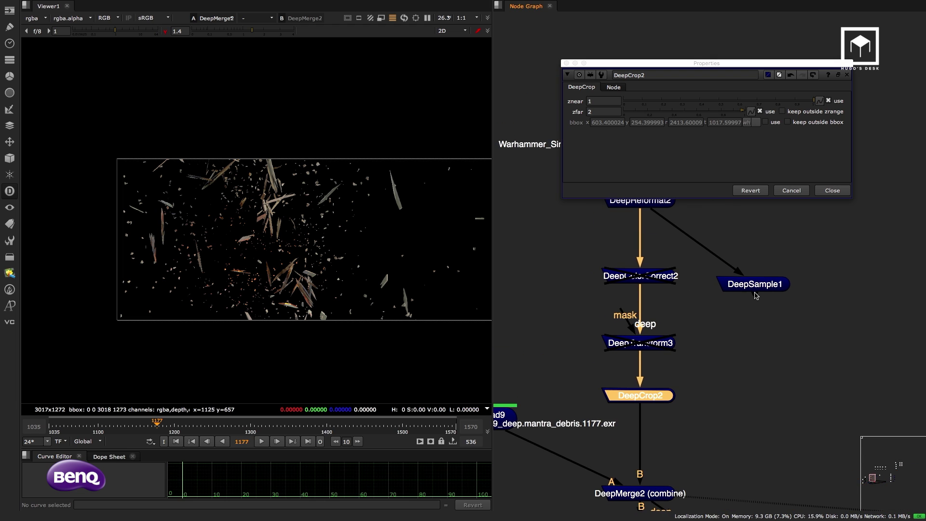
{"action": "left_click", "coordinate": [756, 286]}
{"action": "key", "text": "1"}
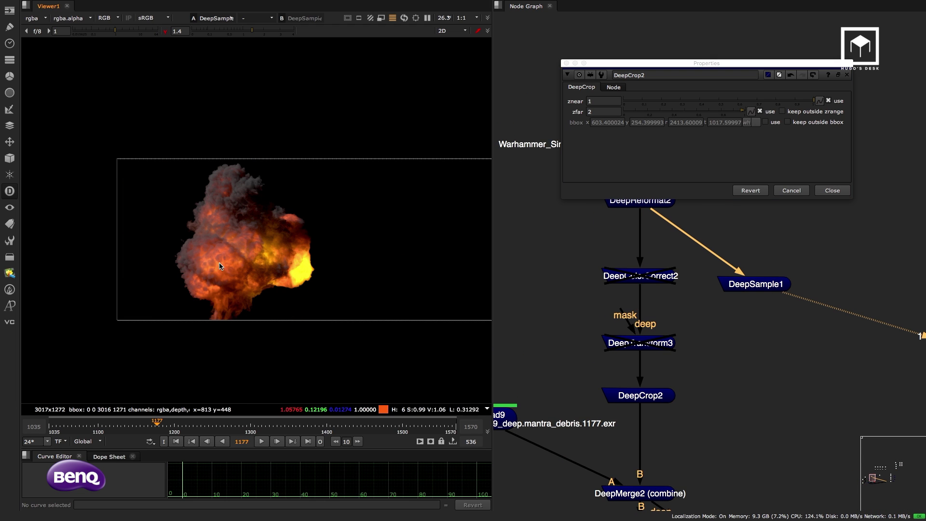
Sample the fireball depth with DeepSample1 (about 11.6–13.2), then set DeepCrop2 znear 14, zfar 16
{"action": "double_click", "coordinate": [759, 283]}
{"action": "left_click_drag", "start_coordinate": [266, 235], "coordinate": [225, 259]}
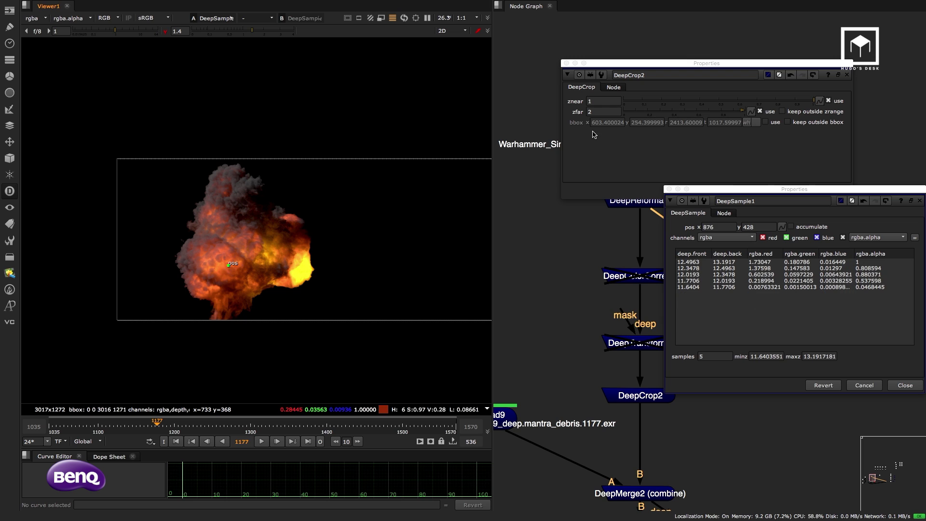
{"action": "left_click", "coordinate": [598, 102]}
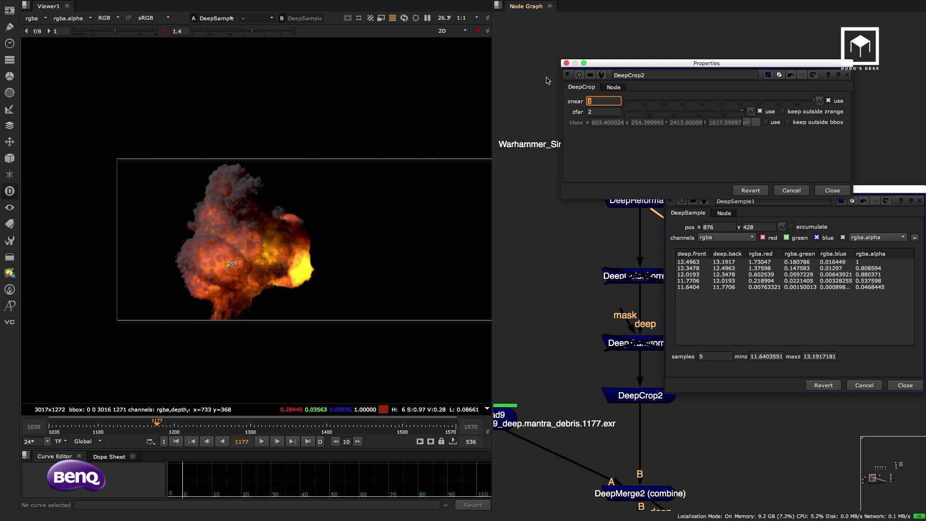
{"action": "left_click", "coordinate": [599, 112]}
{"action": "key", "text": "Return"}
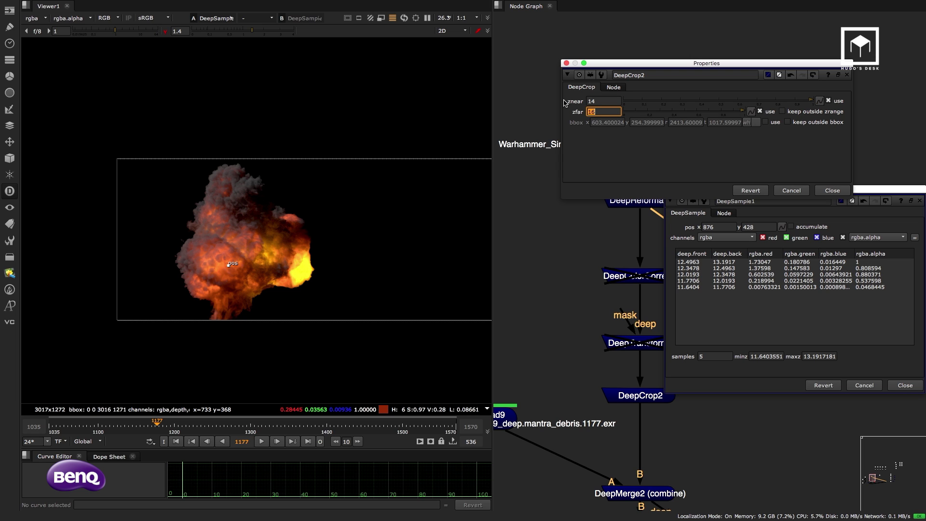
{"action": "middle_click_drag", "start_coordinate": [616, 228], "coordinate": [543, 204]}
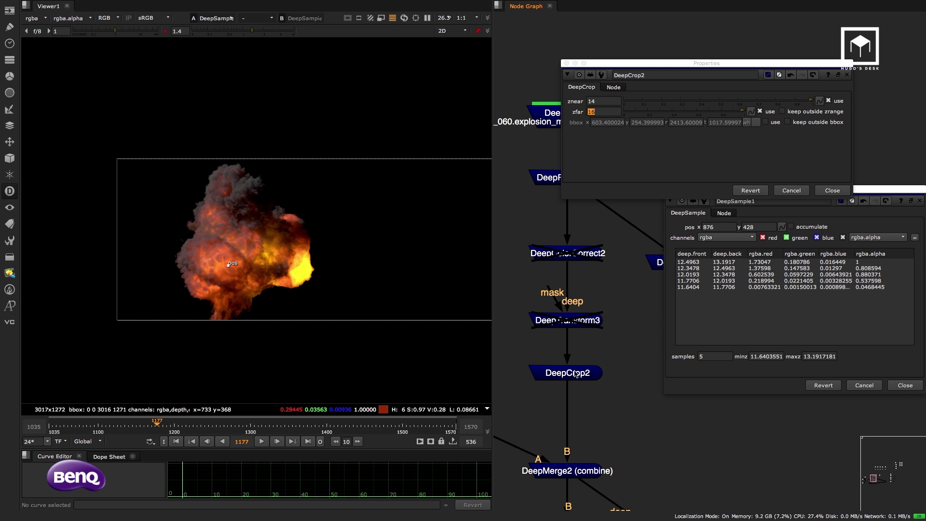
View DeepCrop2's result and set its depth range to znear 9 and zfar 15
{"action": "left_click", "coordinate": [565, 373], "text": "shift+super"}
{"action": "scroll", "coordinate": [274, 244], "scroll_direction": "up", "scroll_amount": 4}
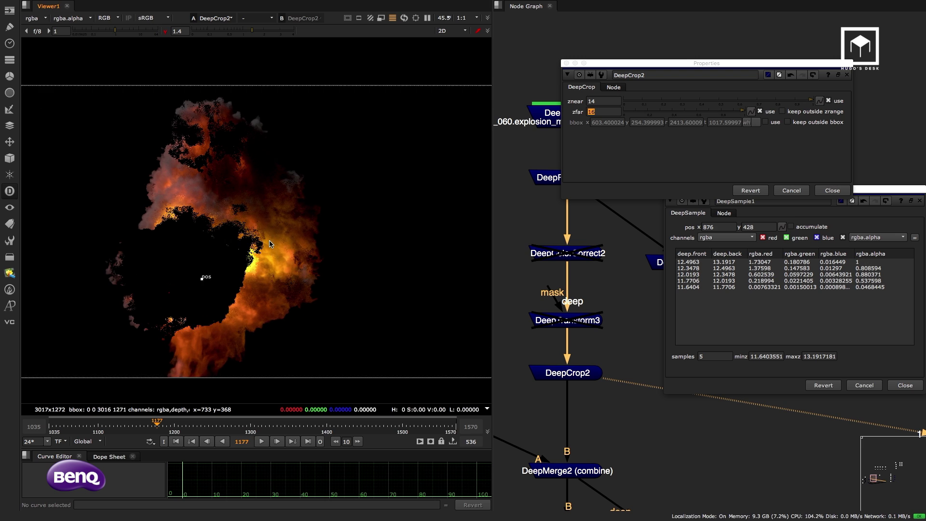
{"action": "middle_click_drag", "start_coordinate": [283, 248], "coordinate": [313, 233]}
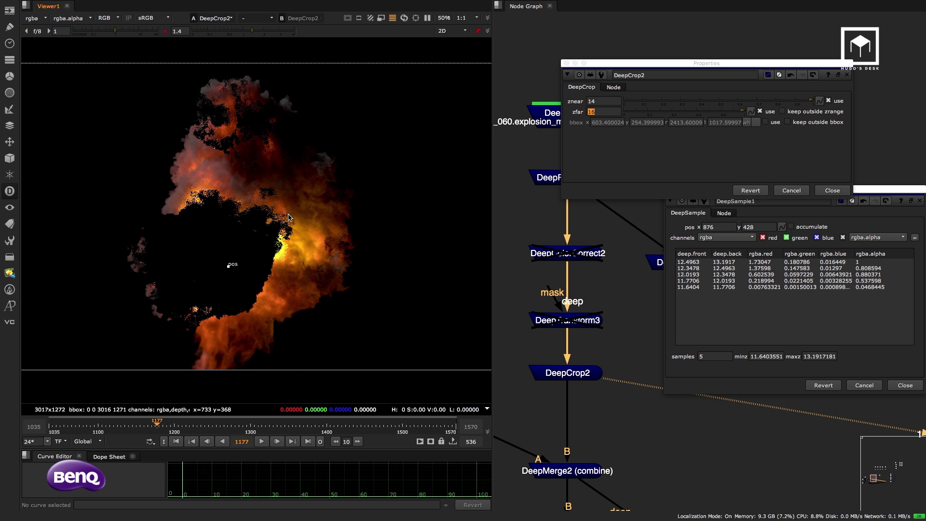
{"action": "left_click", "coordinate": [604, 101]}
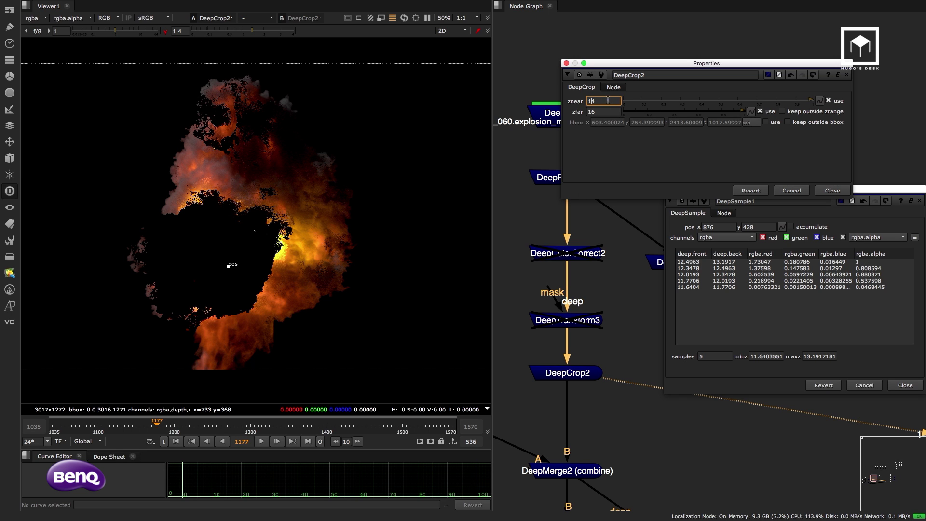
{"action": "key", "text": "Down"}
{"action": "key", "text": "Down"}
{"action": "key", "text": "Down"}
{"action": "type", "text": "0"}
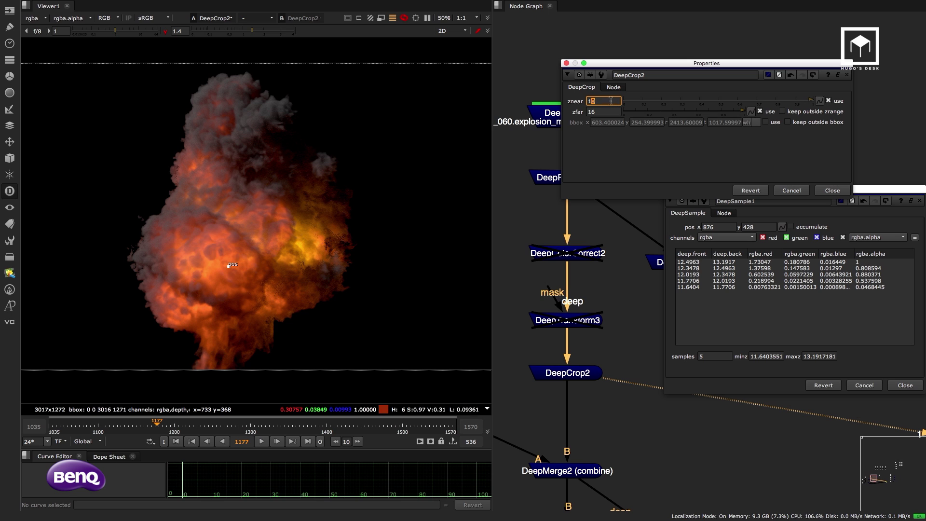
{"action": "key", "text": "Down"}
{"action": "left_click", "coordinate": [606, 113]}
{"action": "key", "text": "Down"}
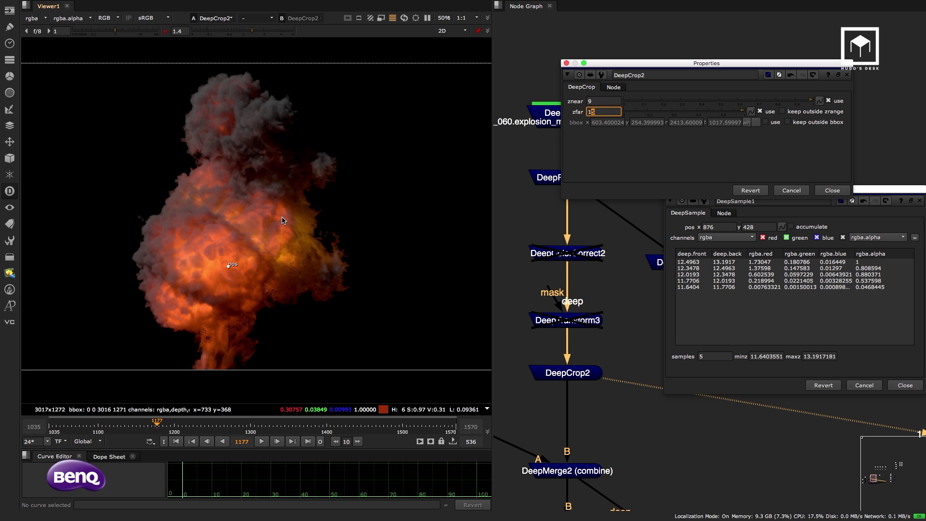
Toggle DeepCrop2 on and off to compare, check the alpha, then return to RGB
{"action": "scroll", "coordinate": [277, 222], "scroll_direction": "down", "scroll_amount": 1}
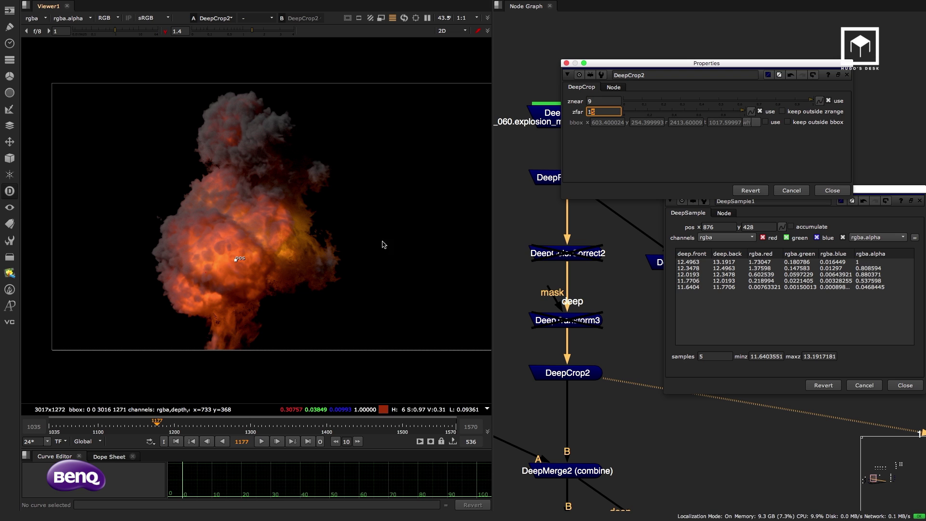
{"action": "left_click", "coordinate": [570, 367]}
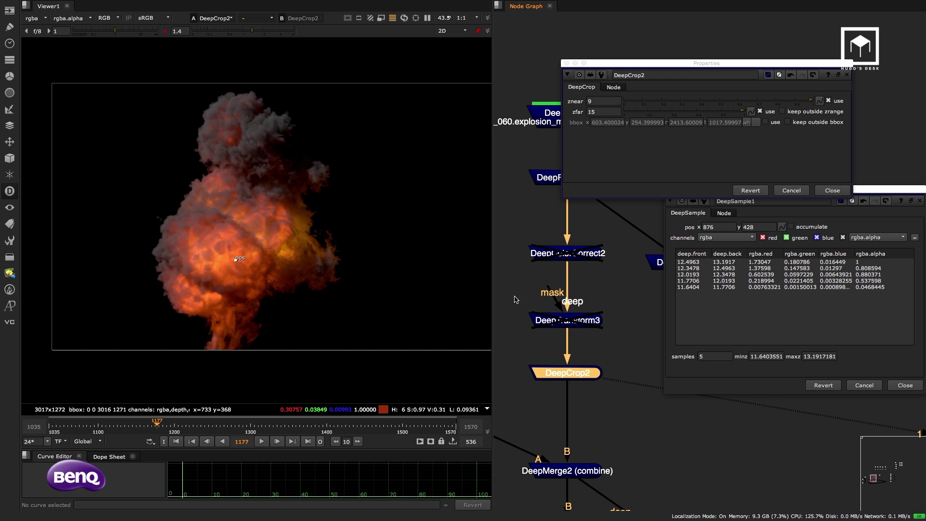
{"action": "key", "text": "d"}
{"action": "key", "text": "d"}
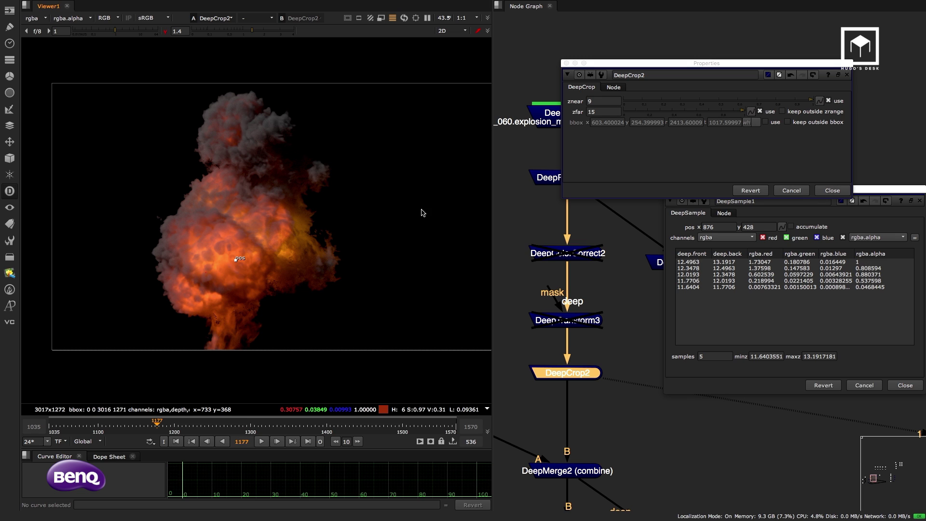
{"action": "key", "text": "a"}
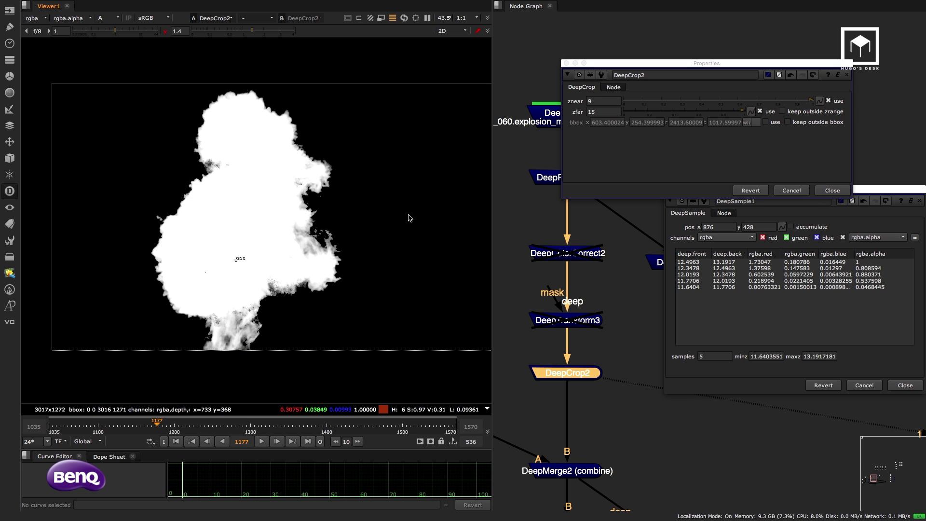
{"action": "key", "text": "a"}
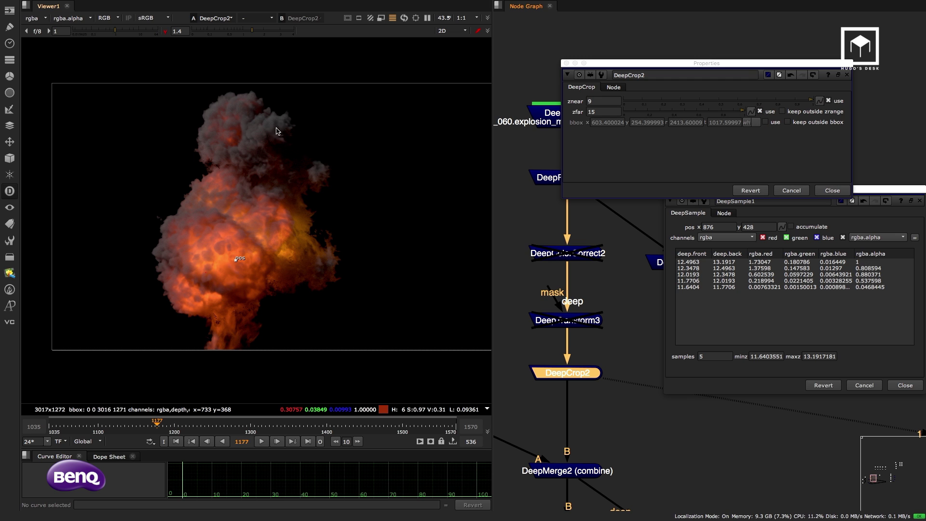
{"action": "scroll", "coordinate": [266, 140], "scroll_direction": "up", "scroll_amount": 3}
Raise DeepCrop2's znear to 12.9 to cut away the front of the explosion
{"action": "left_click_drag", "start_coordinate": [327, 86], "coordinate": [156, 202]}
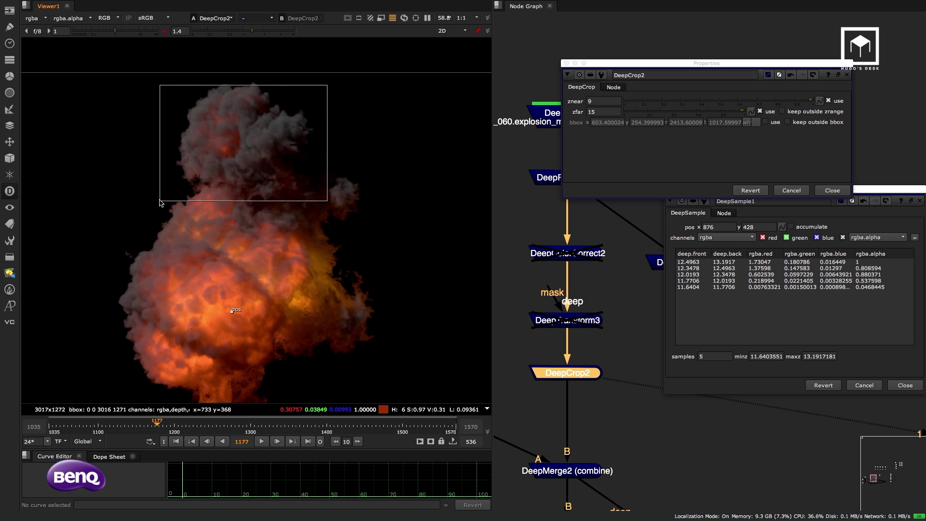
{"action": "left_click", "coordinate": [604, 101]}
{"action": "key", "text": "Up"}
{"action": "key", "text": "Up"}
{"action": "key", "text": "Up"}
{"action": "key", "text": "Up"}
{"action": "key", "text": "Up"}
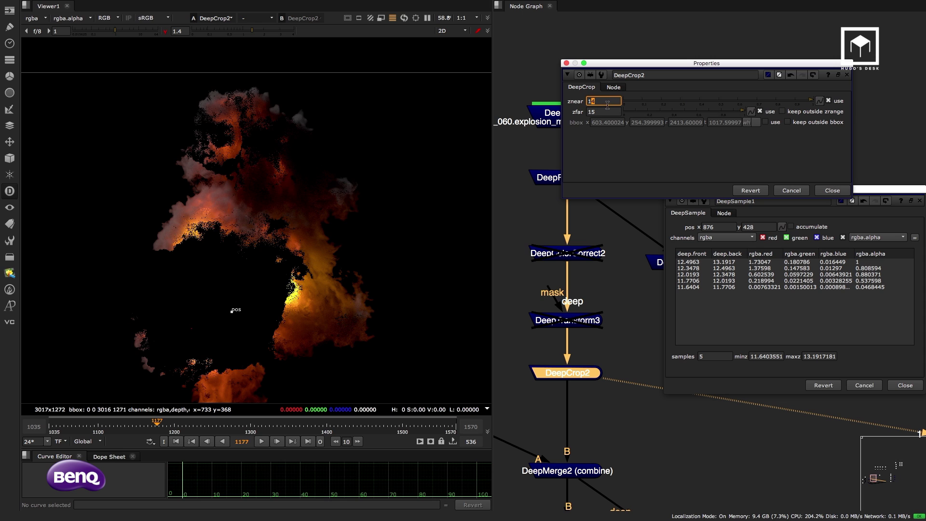
{"action": "key", "text": "Down"}
{"action": "key", "text": "Right"}
{"action": "key", "text": "Up"}
{"action": "key", "text": "Up"}
{"action": "key", "text": "Up"}
{"action": "key", "text": "Up"}
{"action": "key", "text": "Up"}
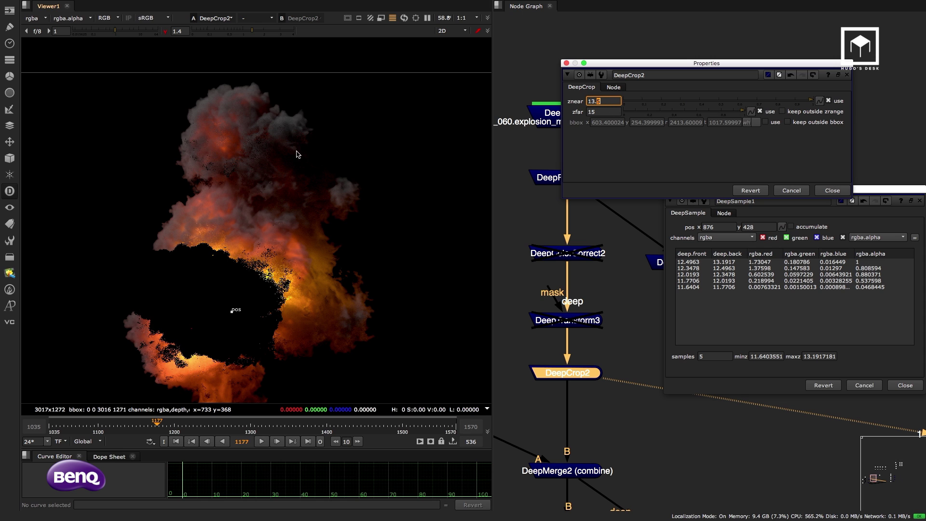
{"action": "key", "text": "Down"}
{"action": "key", "text": "Down"}
{"action": "key", "text": "Down"}
{"action": "key", "text": "Down"}
{"action": "key", "text": "Down"}
{"action": "key", "text": "Down"}
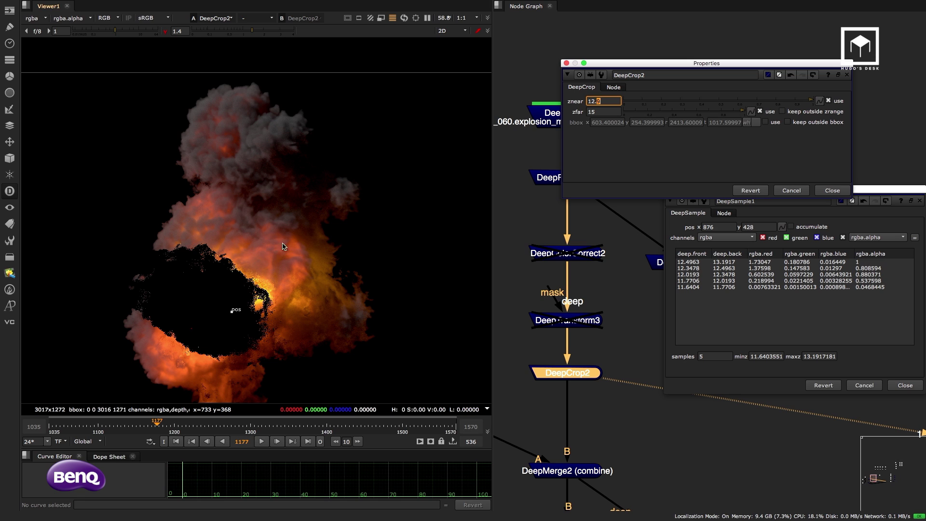
Lower DeepCrop2's zfar to about 14.6 to trim the back of the explosion
{"action": "left_click", "coordinate": [596, 111]}
{"action": "key", "text": "Left"}
{"action": "key", "text": "Down"}
{"action": "key", "text": "Down"}
{"action": "key", "text": "Up"}
{"action": "key", "text": "Up"}
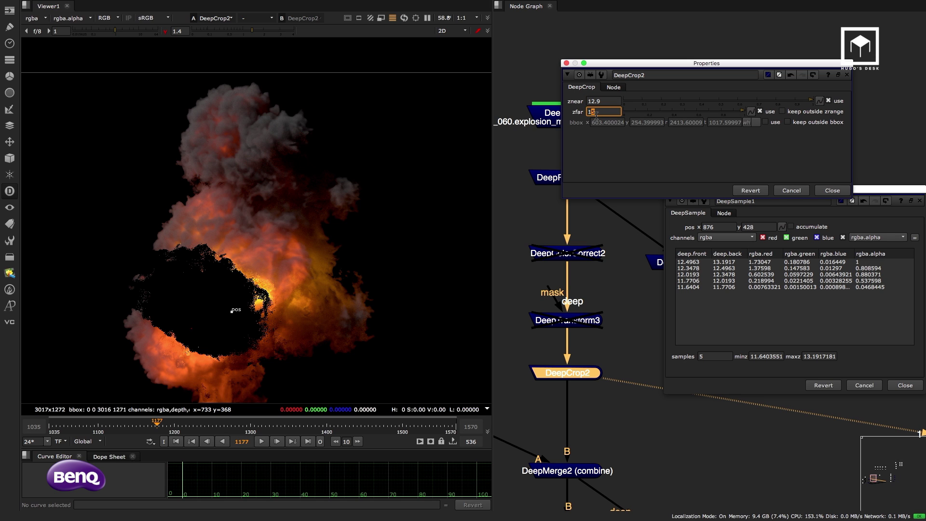
{"action": "key", "text": "Right"}
{"action": "key", "text": "Down"}
{"action": "key", "text": "Down"}
{"action": "key", "text": "Down"}
{"action": "key", "text": "Down"}
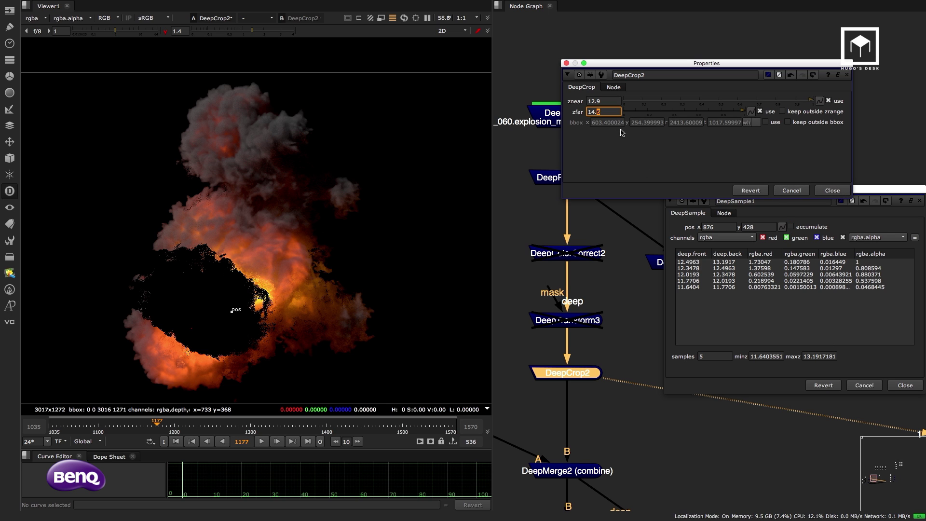
Enable DeepCrop2's bounding-box crop and fit the box around the upper smoke
{"action": "left_click", "coordinate": [766, 122]}
{"action": "scroll", "coordinate": [300, 227], "scroll_direction": "down", "scroll_amount": 3}
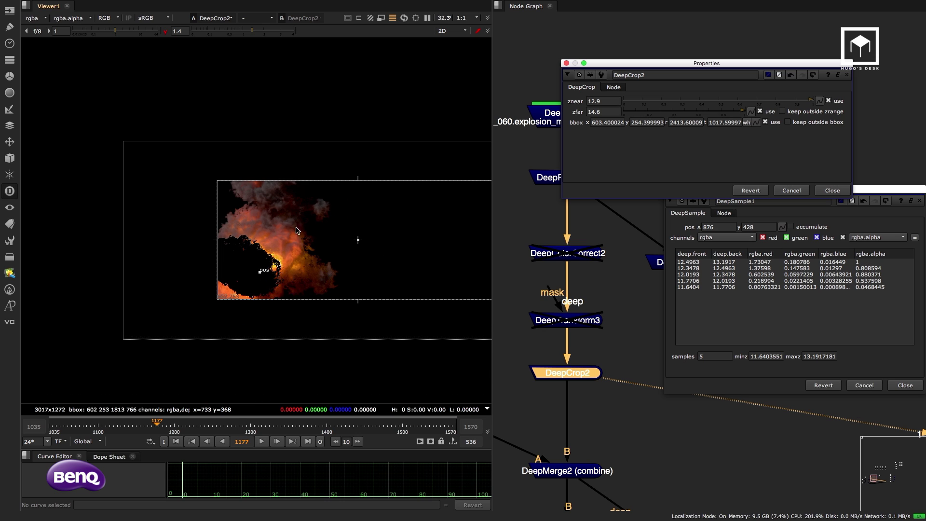
{"action": "middle_click_drag", "start_coordinate": [329, 230], "coordinate": [257, 243]}
{"action": "left_click_drag", "start_coordinate": [429, 193], "coordinate": [202, 199]}
{"action": "left_click_drag", "start_coordinate": [255, 233], "coordinate": [249, 218]}
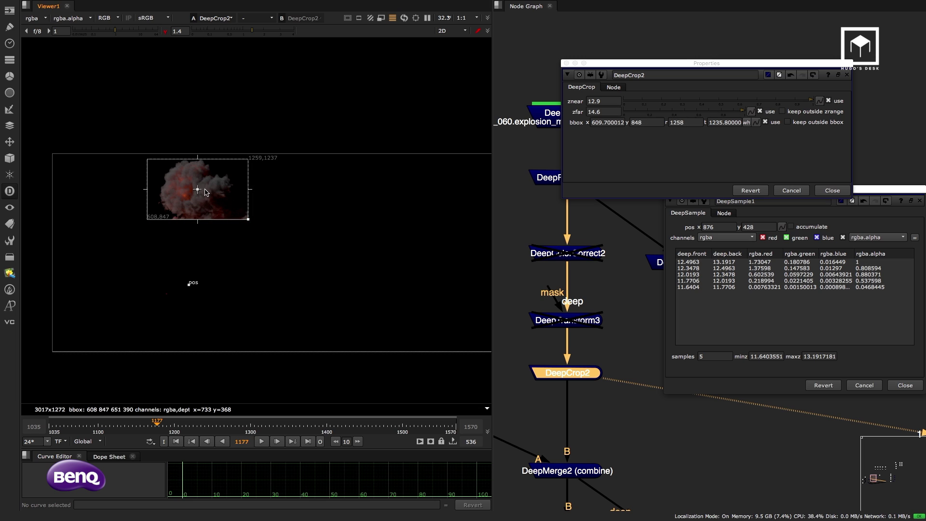
{"action": "scroll", "coordinate": [199, 187], "scroll_direction": "up", "scroll_amount": 4}
{"action": "middle_click_drag", "start_coordinate": [241, 179], "coordinate": [279, 193]}
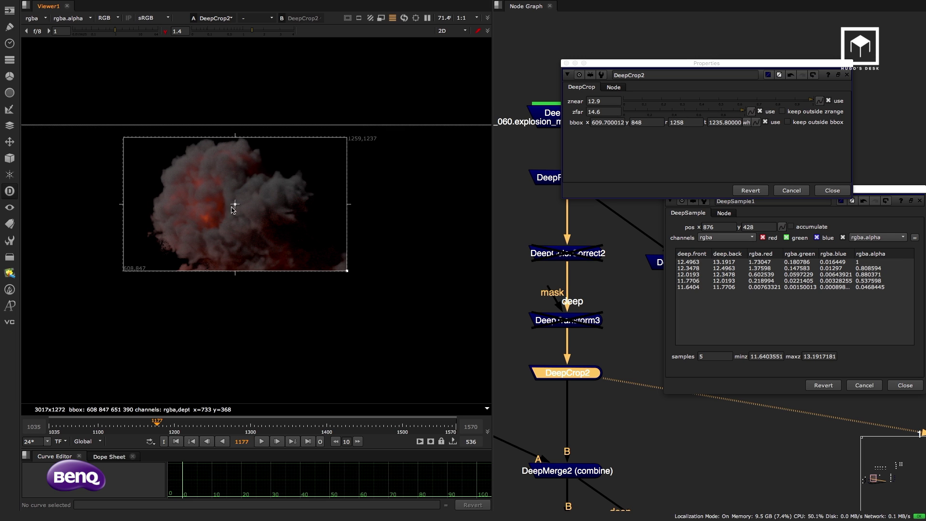
Fine-tune DeepCrop2 to znear 12.8 and zfar 14.7
{"action": "left_click", "coordinate": [609, 101]}
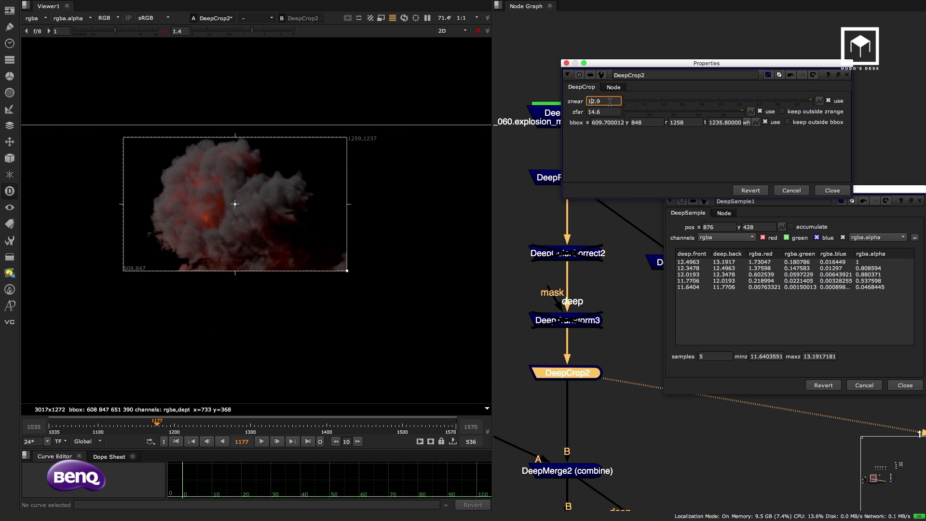
{"action": "key", "text": "Right"}
{"action": "key", "text": "Up"}
{"action": "key", "text": "Down"}
{"action": "key", "text": "Down"}
{"action": "key", "text": "Down"}
{"action": "left_click", "coordinate": [605, 112]}
{"action": "key", "text": "Up"}
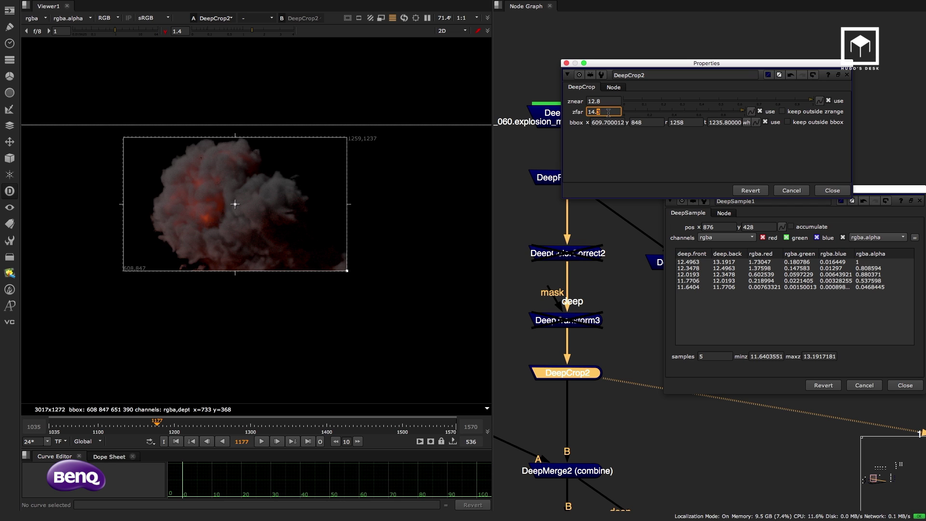
Close DeepSample1's depth sample panel
{"action": "scroll", "coordinate": [357, 288], "scroll_direction": "down", "scroll_amount": 2}
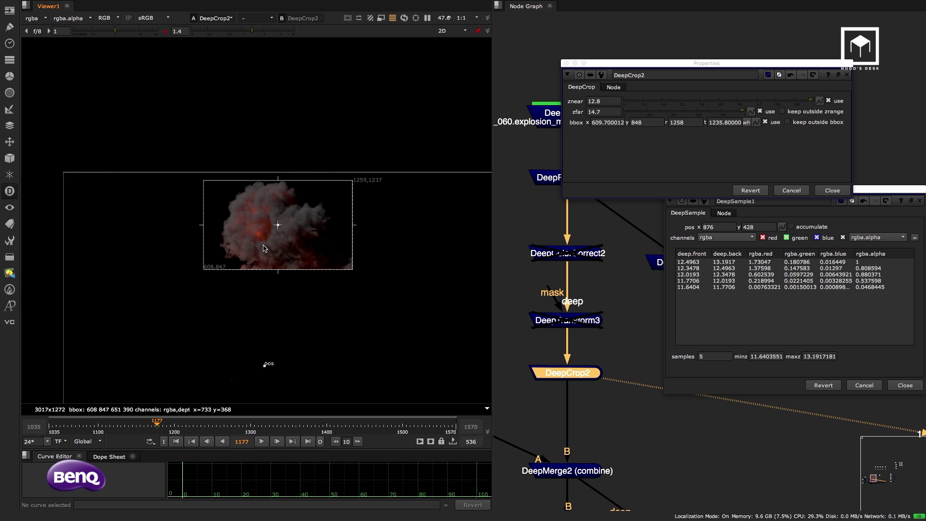
{"action": "scroll", "coordinate": [265, 244], "scroll_direction": "down", "scroll_amount": 3}
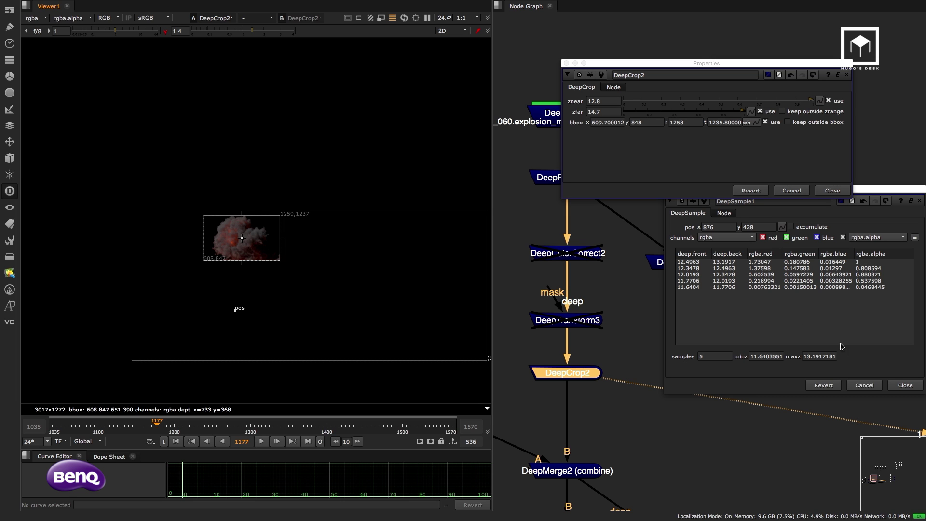
{"action": "left_click", "coordinate": [905, 386]}
Close DeepCrop2's settings and view the DeepRead9 debris render with it selected
{"action": "left_click", "coordinate": [831, 190]}
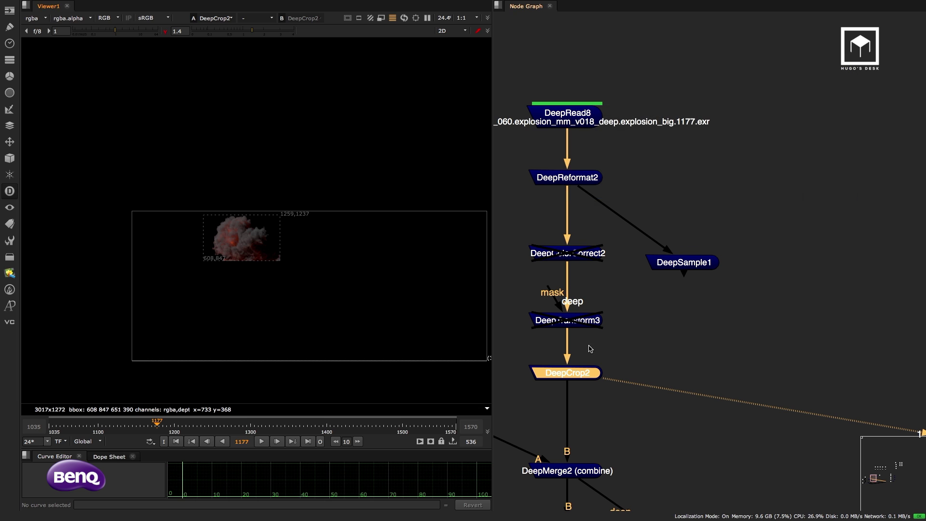
{"action": "middle_click_drag", "start_coordinate": [677, 264], "coordinate": [594, 303], "text": "alt"}
{"action": "middle_click_drag", "start_coordinate": [577, 315], "coordinate": [645, 266], "text": "alt"}
{"action": "left_click", "coordinate": [634, 262]}
{"action": "key", "text": "1"}
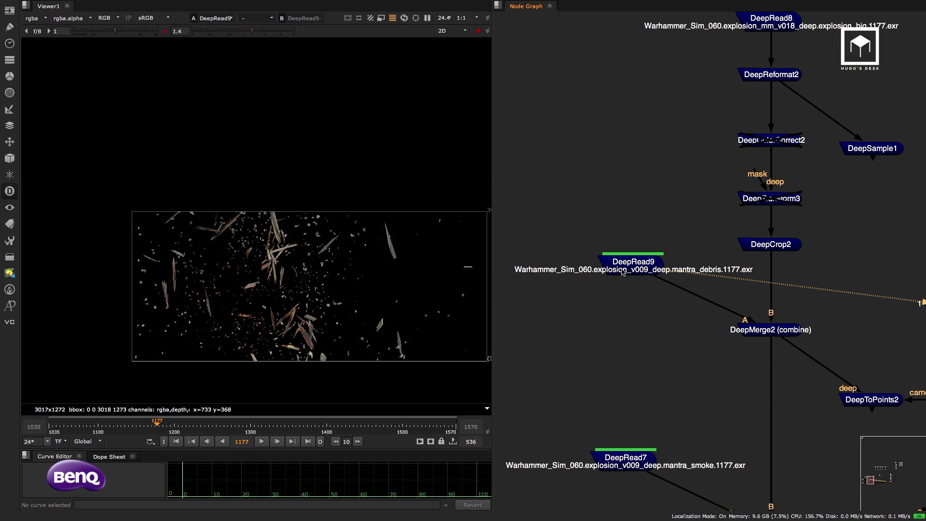
{"action": "left_click", "coordinate": [631, 264]}
{"action": "left_click", "coordinate": [621, 310]}
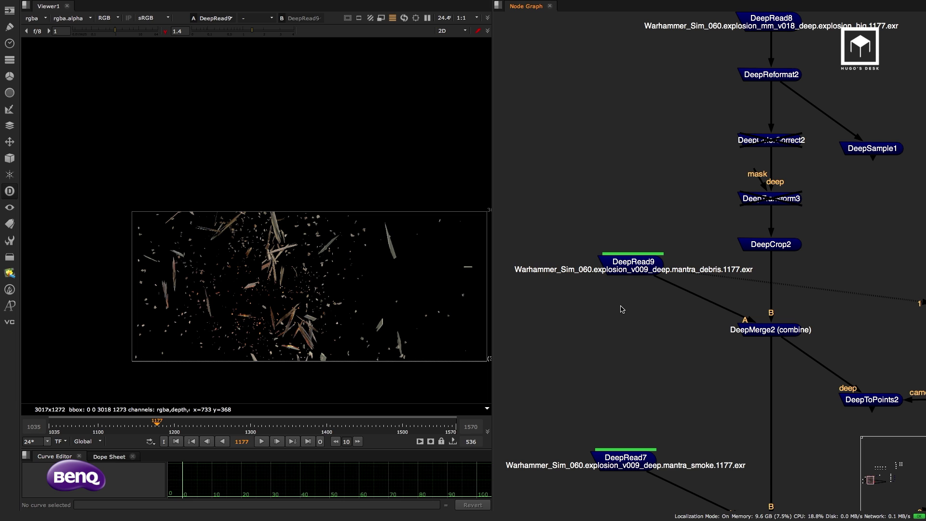
{"action": "left_click", "coordinate": [624, 261]}
Add a DeepCrop3 node under DeepRead9 via the 'deepc' node search
{"action": "key", "text": "Tab"}
{"action": "type", "text": "dee"}
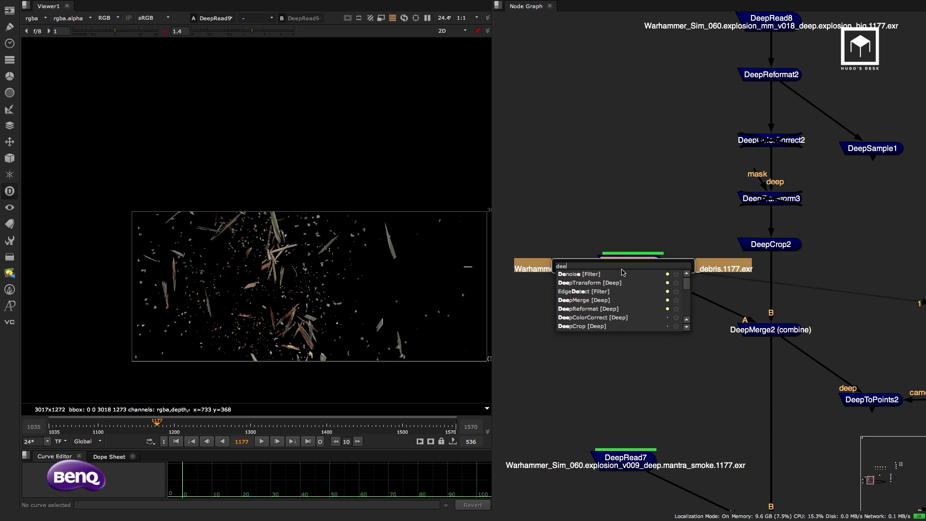
{"action": "type", "text": "pc"}
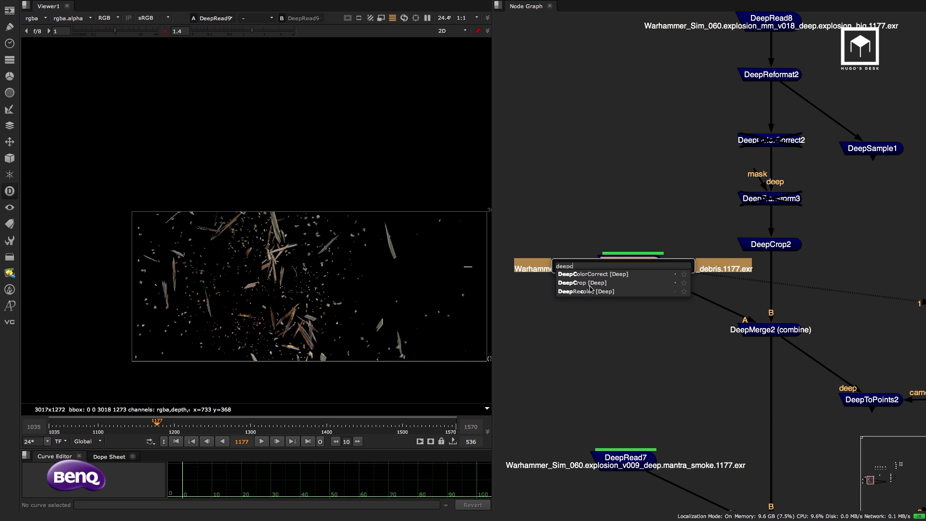
{"action": "left_click", "coordinate": [590, 283]}
{"action": "left_click_drag", "start_coordinate": [375, 99], "coordinate": [525, 92]}
Switch off DeepCrop3's bounding-box crop and try znear 14 with zfar 16
{"action": "left_click", "coordinate": [652, 155]}
{"action": "left_click", "coordinate": [486, 134]}
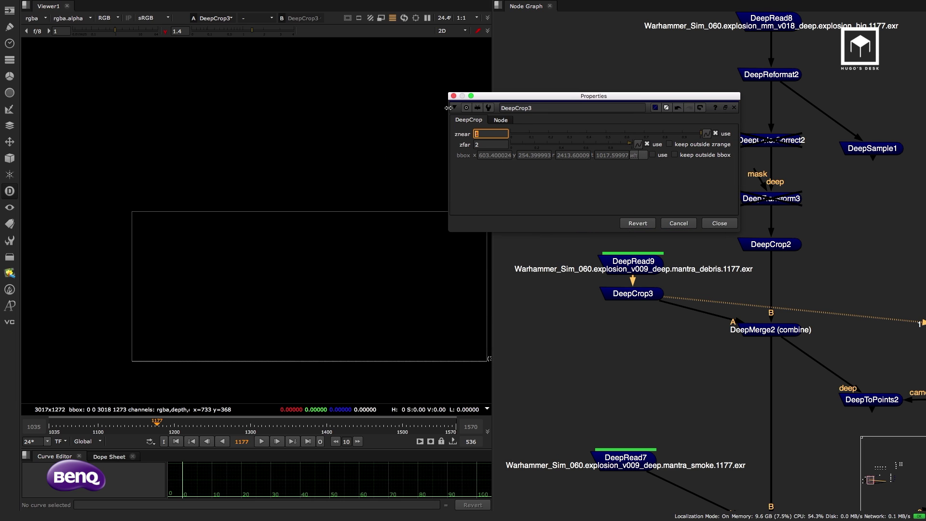
{"action": "type", "text": "4"}
{"action": "key", "text": "Tab"}
{"action": "type", "text": "16"}
{"action": "key", "text": "Return"}
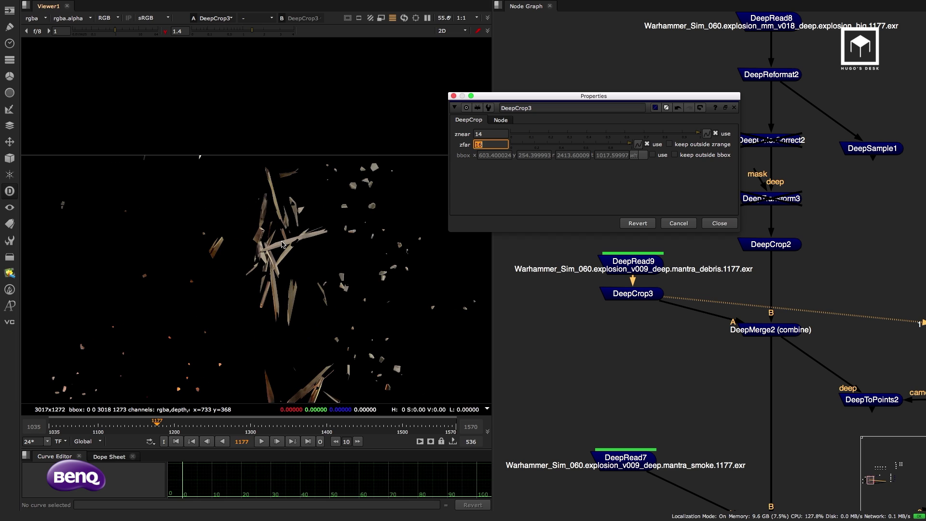
{"action": "scroll", "coordinate": [273, 256], "scroll_direction": "up", "scroll_amount": 3}
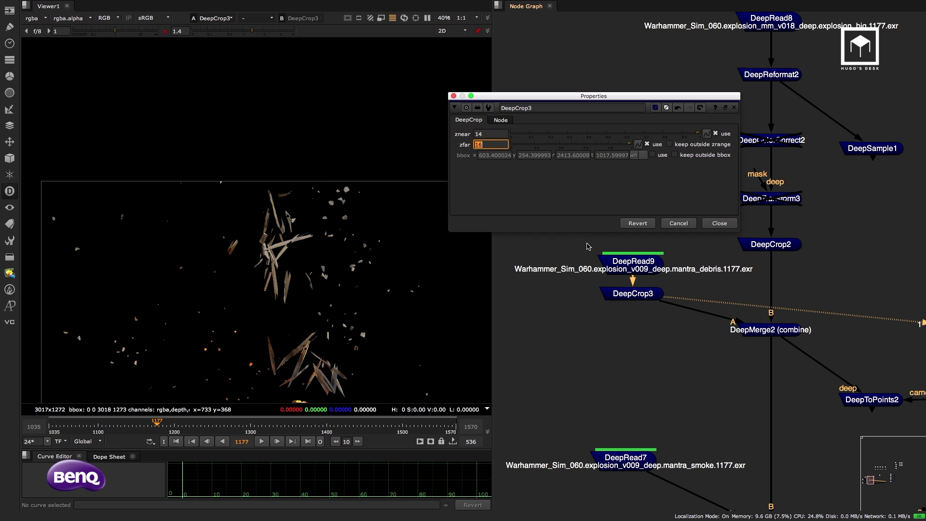
{"action": "left_click", "coordinate": [552, 278]}
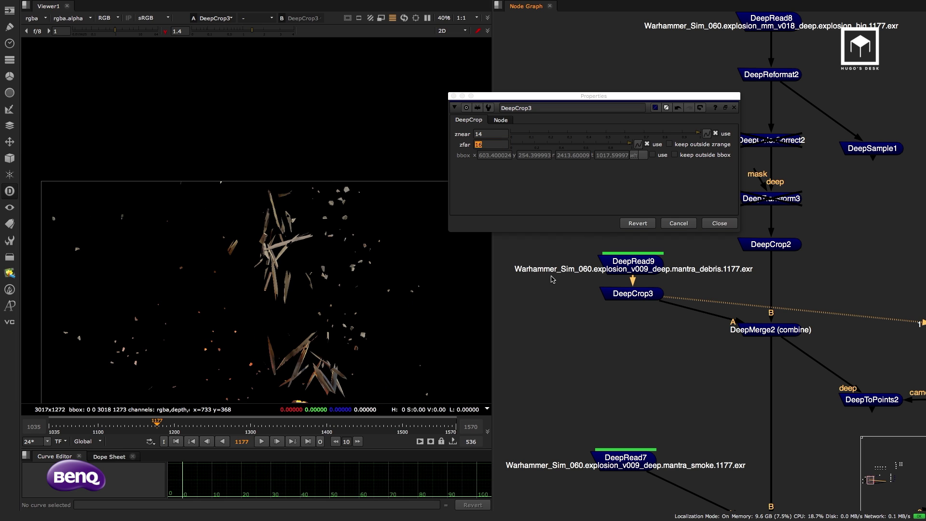
Lower znear to 2 and pan the Viewer to reveal more debris
{"action": "left_click", "coordinate": [491, 134]}
{"action": "key", "text": "BackSpace"}
{"action": "key", "text": "BackSpace"}
{"action": "type", "text": "2"}
{"action": "key", "text": "Return"}
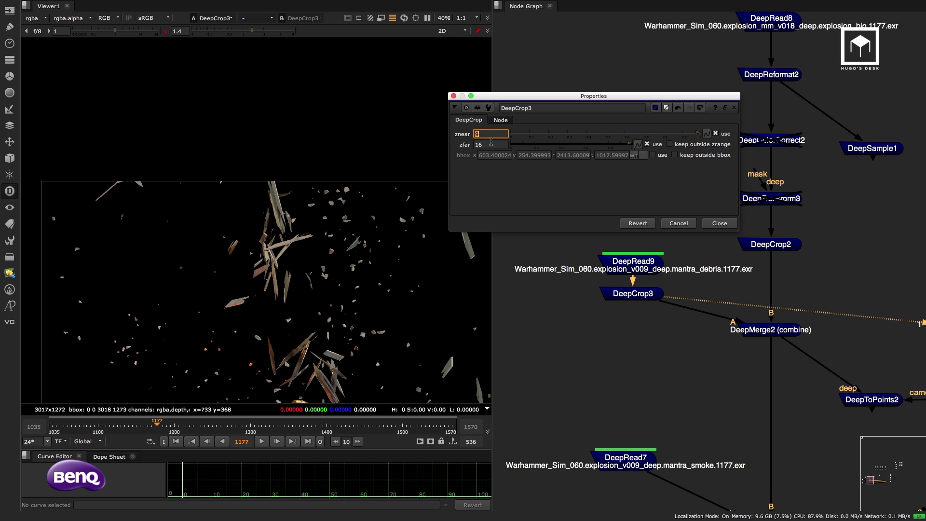
{"action": "middle_click_drag", "start_coordinate": [417, 231], "coordinate": [290, 229]}
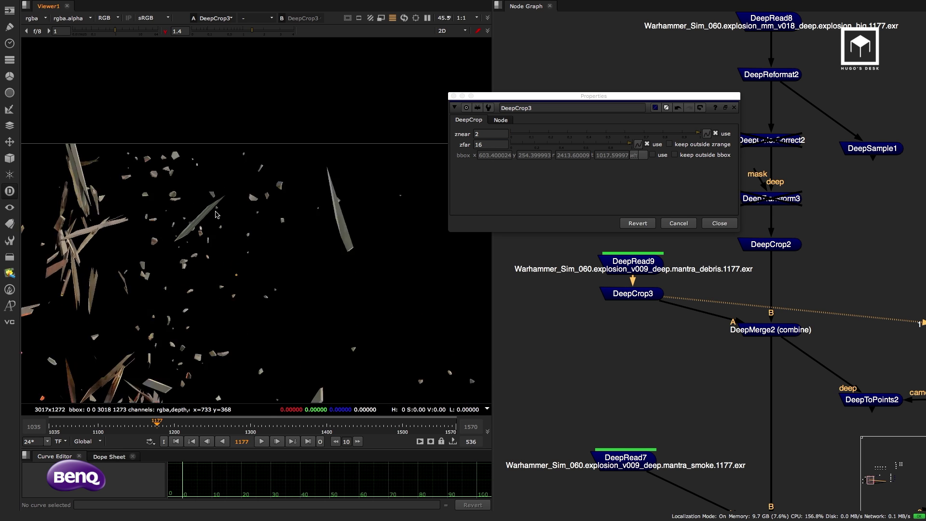
{"action": "scroll", "coordinate": [194, 234], "scroll_direction": "up", "scroll_amount": 2}
{"action": "middle_click_drag", "start_coordinate": [194, 233], "coordinate": [246, 241]}
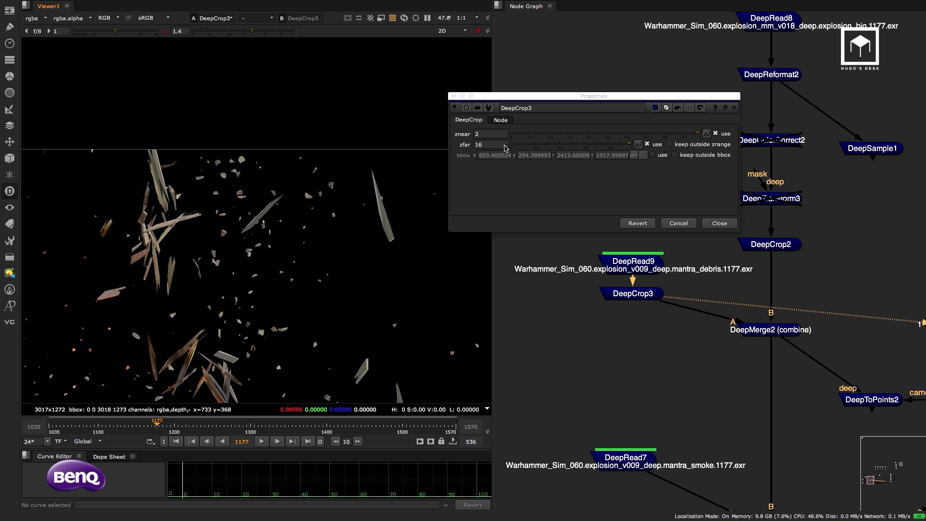
Try znear values of 4, 6 and 9 before settling on 7
{"action": "double_click", "coordinate": [487, 134]}
{"action": "type", "text": "4"}
{"action": "key", "text": "Return"}
{"action": "type", "text": "6"}
{"action": "key", "text": "Return"}
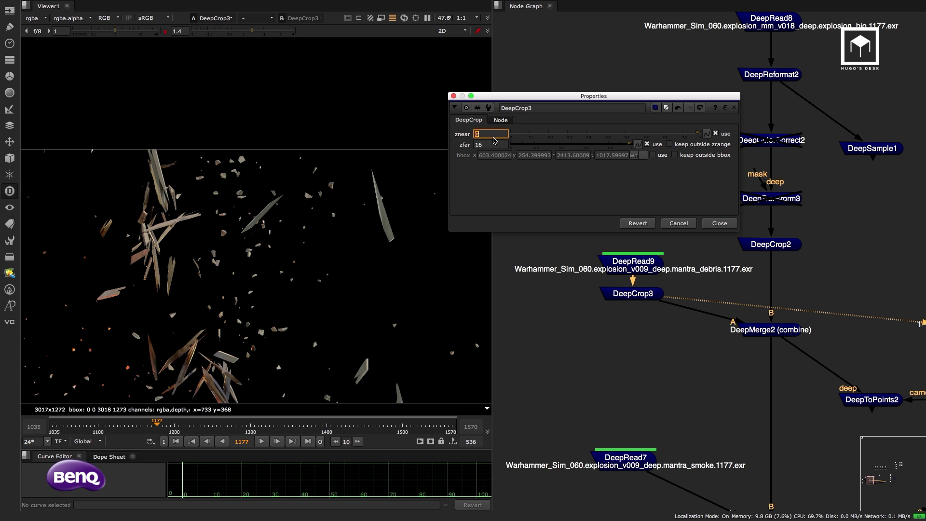
{"action": "type", "text": "9"}
{"action": "key", "text": "Return"}
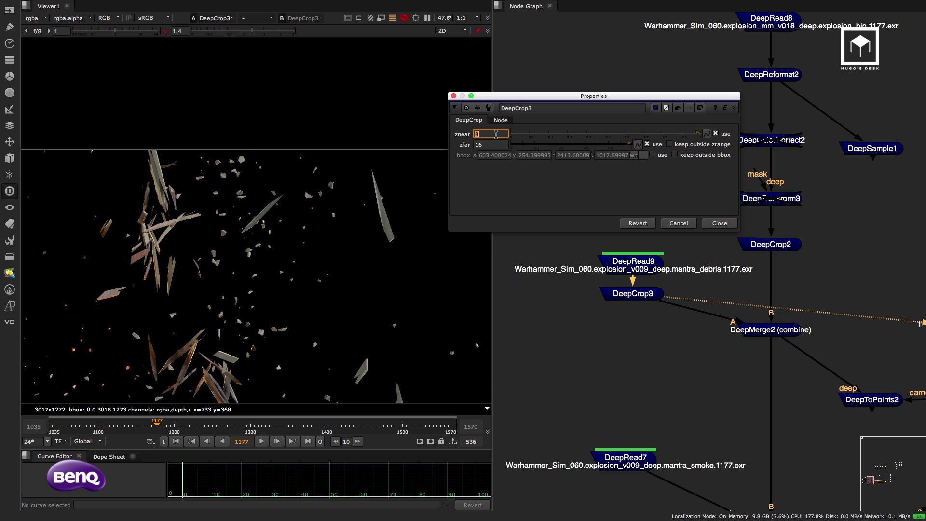
{"action": "type", "text": "7"}
{"action": "key", "text": "Return"}
Try zfar 11 and 12, settle on 15, and re-enable the bbox crop
{"action": "double_click", "coordinate": [487, 145]}
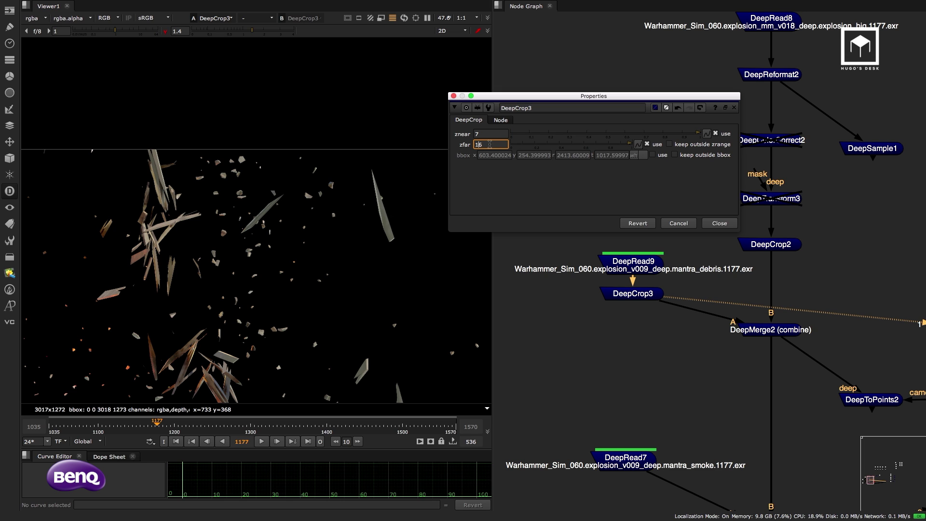
{"action": "type", "text": "11"}
{"action": "key", "text": "Return"}
{"action": "type", "text": "12"}
{"action": "key", "text": "Return"}
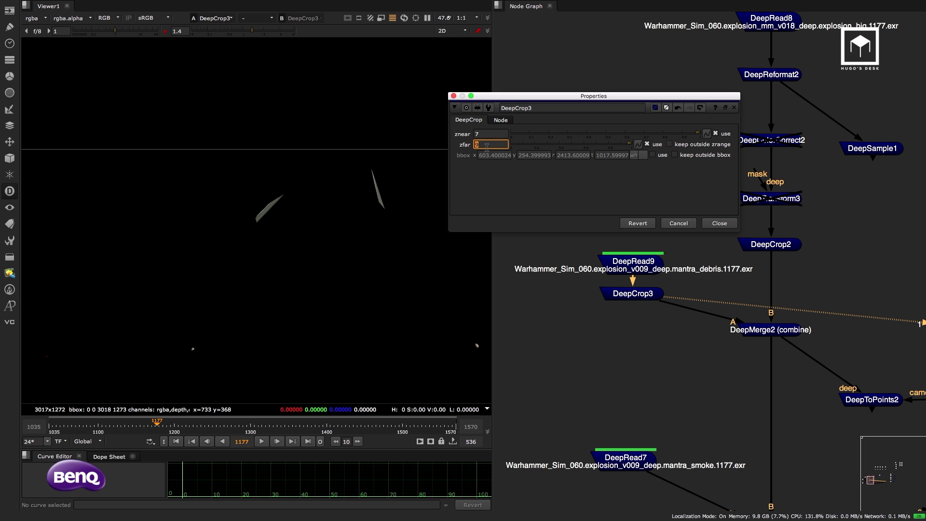
{"action": "type", "text": "15"}
{"action": "key", "text": "Return"}
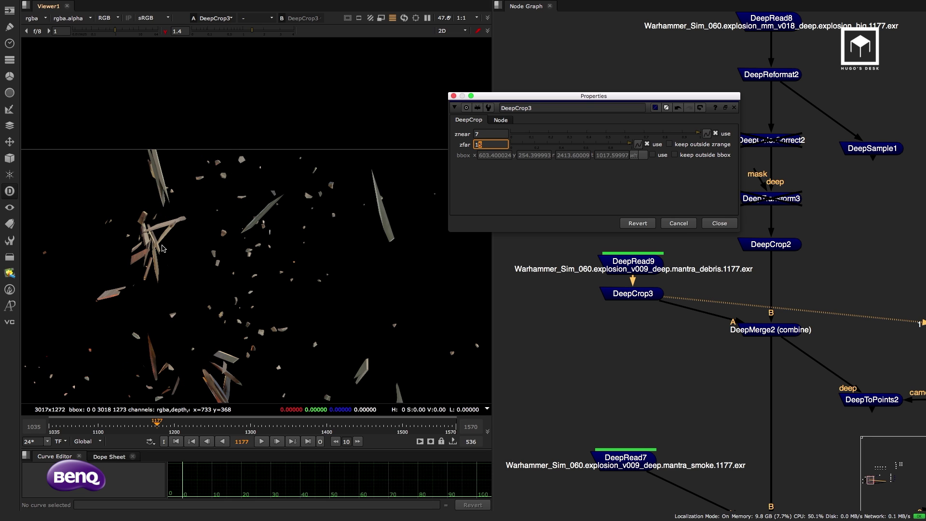
{"action": "scroll", "coordinate": [190, 259], "scroll_direction": "up", "scroll_amount": 2}
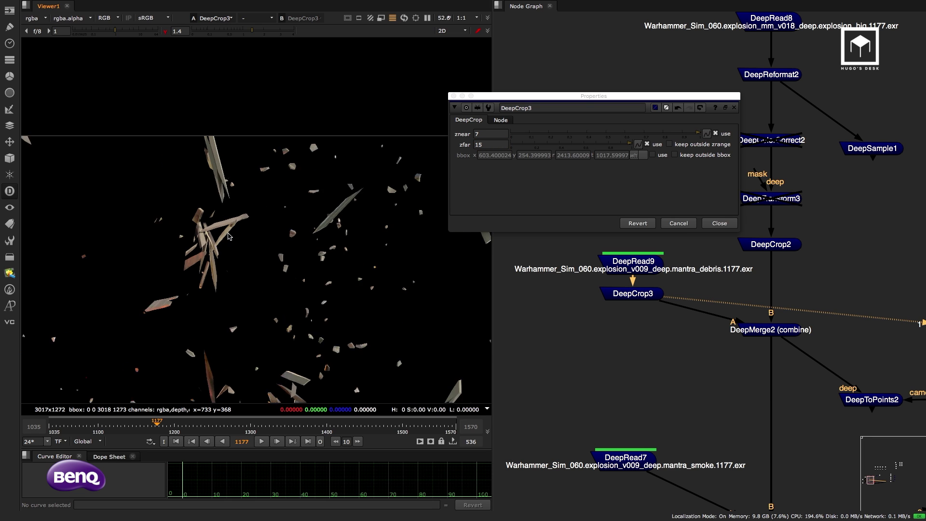
{"action": "left_click", "coordinate": [652, 155]}
Drag DeepCrop3's crop box corners inward around the central debris cluster
{"action": "scroll", "coordinate": [289, 251], "scroll_direction": "down", "scroll_amount": 5}
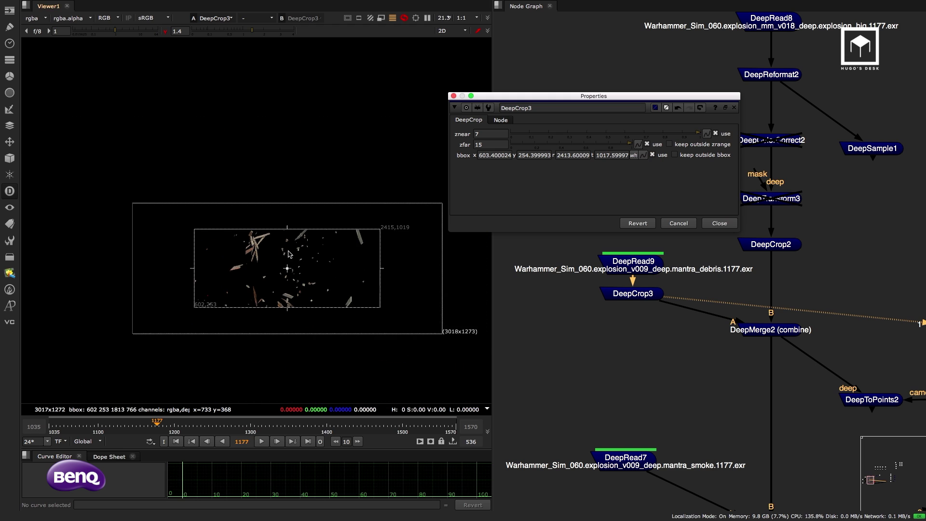
{"action": "left_click_drag", "start_coordinate": [380, 307], "coordinate": [270, 262]}
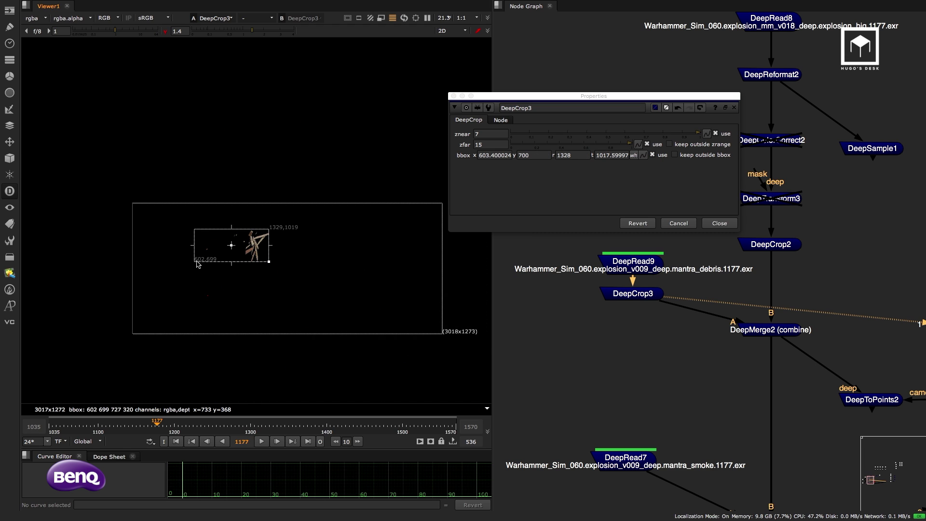
{"action": "left_click_drag", "start_coordinate": [194, 262], "coordinate": [243, 263]}
{"action": "scroll", "coordinate": [255, 245], "scroll_direction": "up", "scroll_amount": 3}
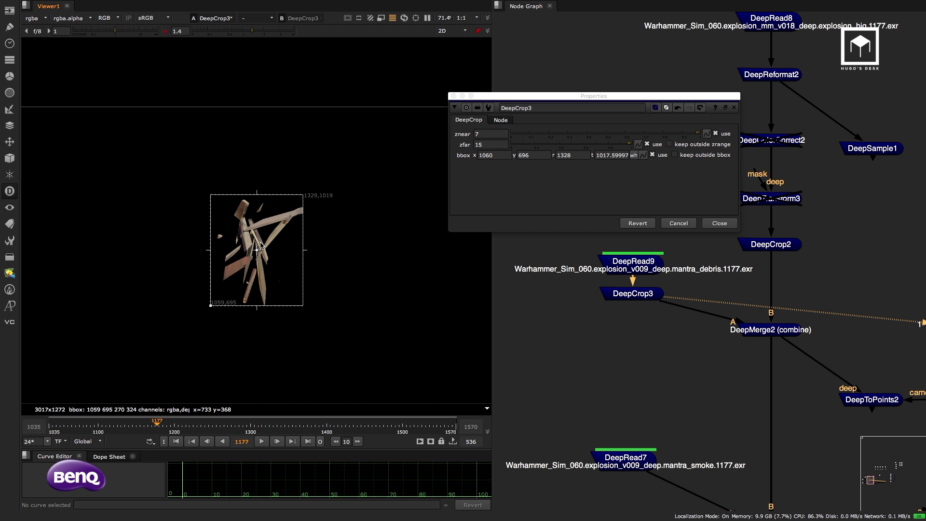
Turn off the bbox crop and nudge znear to 10, keeping zfar at 15
{"action": "left_click", "coordinate": [651, 155]}
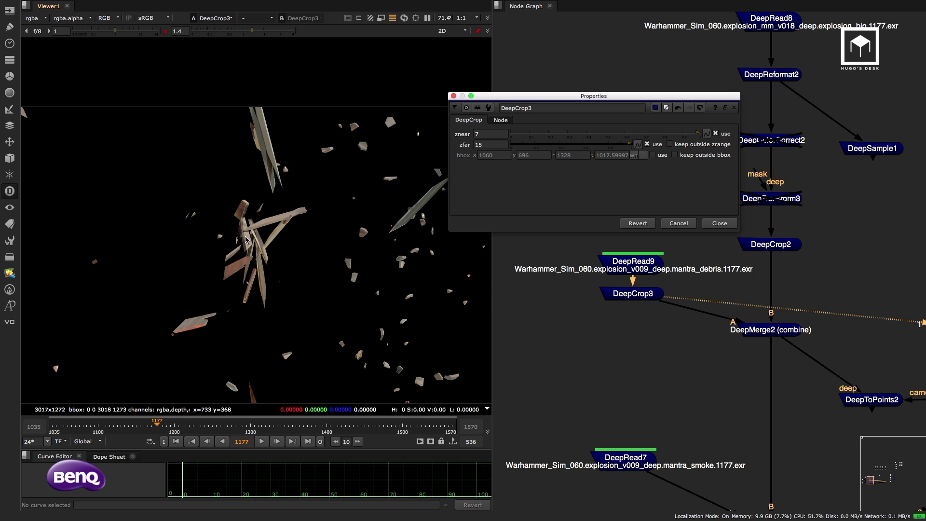
{"action": "double_click", "coordinate": [476, 134]}
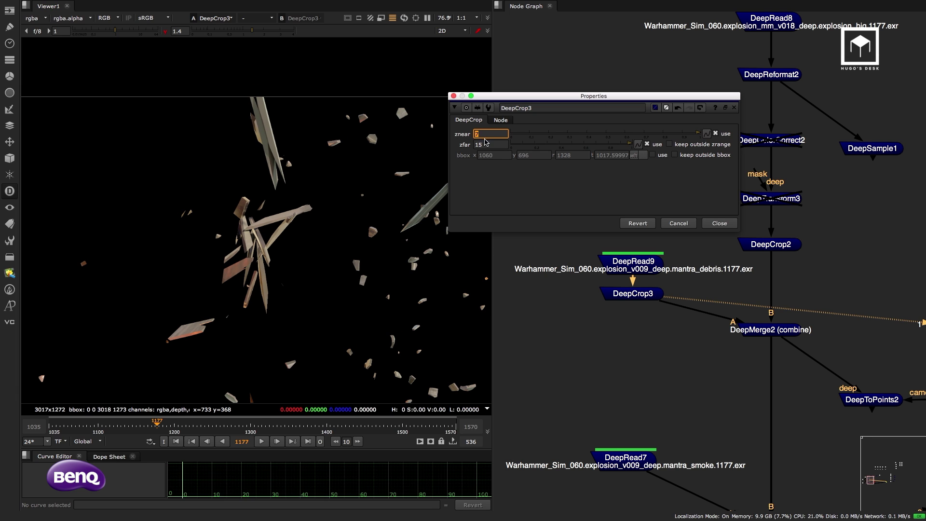
{"action": "key", "text": "Up"}
{"action": "key", "text": "Up"}
{"action": "key", "text": "Up"}
{"action": "key", "text": "Down"}
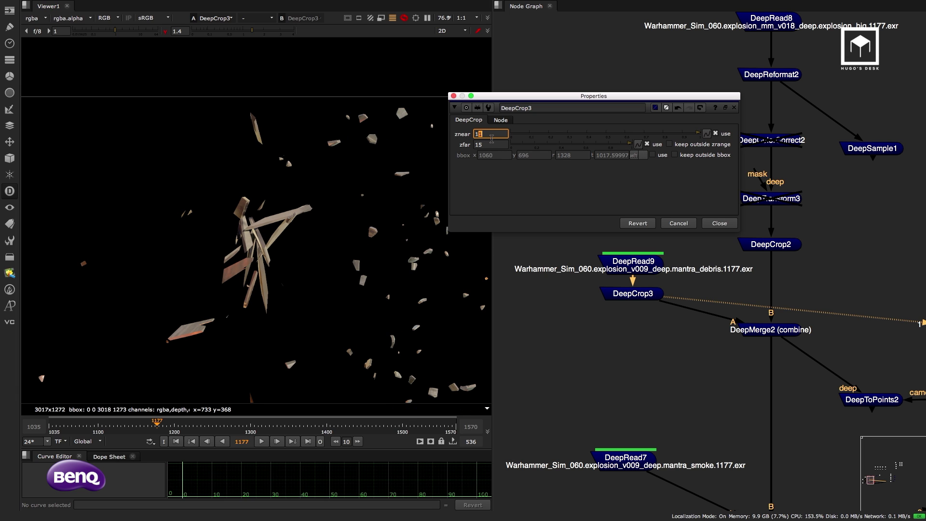
{"action": "double_click", "coordinate": [493, 144]}
{"action": "key", "text": "Up"}
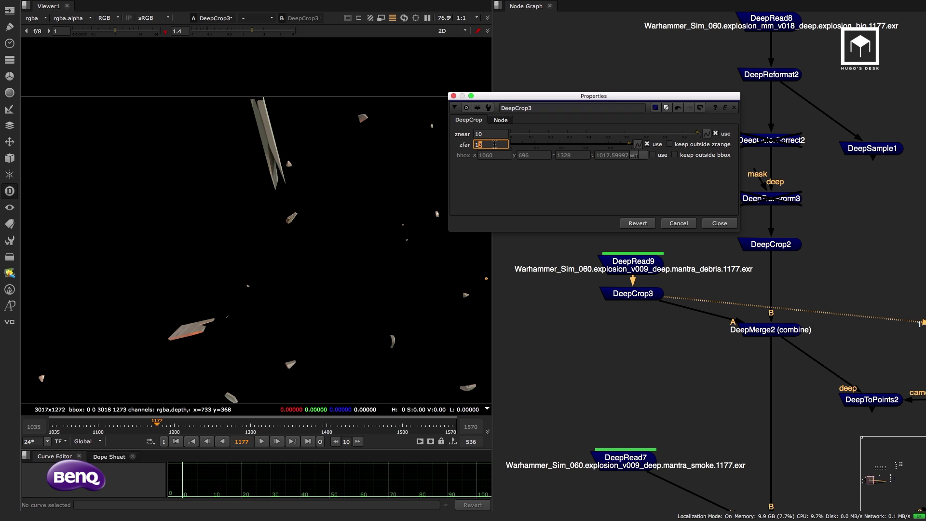
{"action": "key", "text": "Down"}
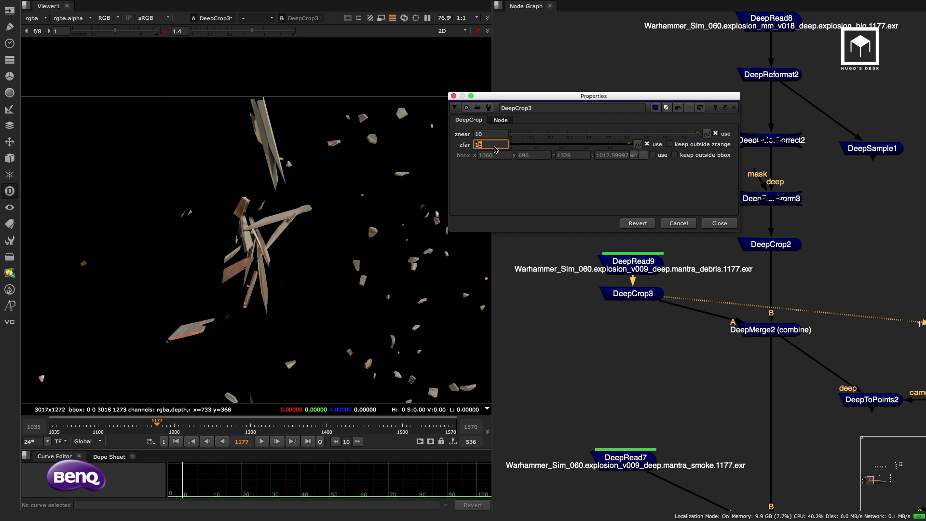
Re-enable the bbox crop, widen and raise the box, then close DeepCrop3's properties
{"action": "left_click", "coordinate": [652, 154]}
{"action": "scroll", "coordinate": [298, 247], "scroll_direction": "down", "scroll_amount": 3}
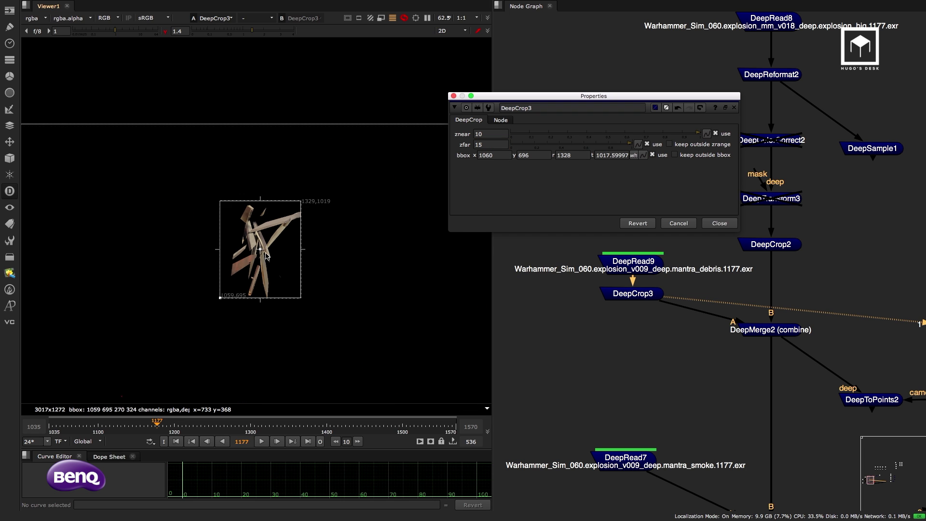
{"action": "left_click_drag", "start_coordinate": [298, 247], "coordinate": [308, 247]}
{"action": "left_click_drag", "start_coordinate": [268, 207], "coordinate": [269, 203]}
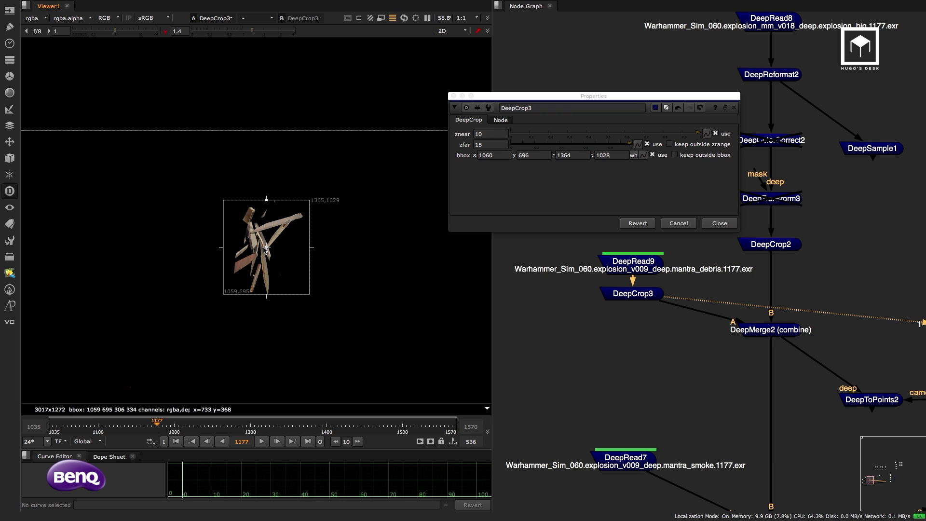
{"action": "scroll", "coordinate": [265, 249], "scroll_direction": "up", "scroll_amount": 5}
{"action": "scroll", "coordinate": [296, 259], "scroll_direction": "down", "scroll_amount": 12}
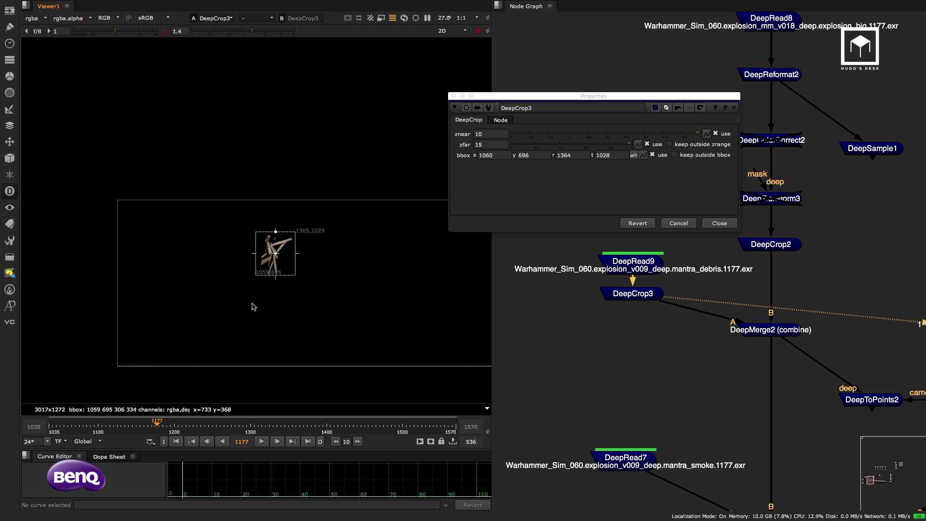
{"action": "left_click", "coordinate": [717, 223]}
{"action": "scroll", "coordinate": [672, 220], "scroll_direction": "down", "scroll_amount": 6}
Move DeepToImage1 beside DeepHoldout1 in the Node Graph
{"action": "middle_click_drag", "start_coordinate": [673, 219], "coordinate": [594, 237]}
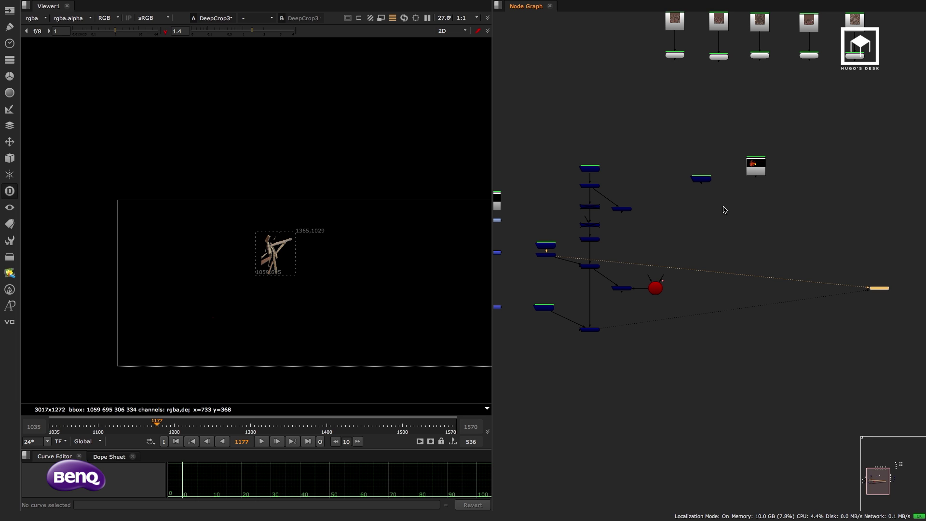
{"action": "scroll", "coordinate": [743, 217], "scroll_direction": "down", "scroll_amount": 5}
{"action": "middle_click_drag", "start_coordinate": [738, 213], "coordinate": [651, 229]}
{"action": "middle_click_drag", "start_coordinate": [846, 196], "coordinate": [651, 242]}
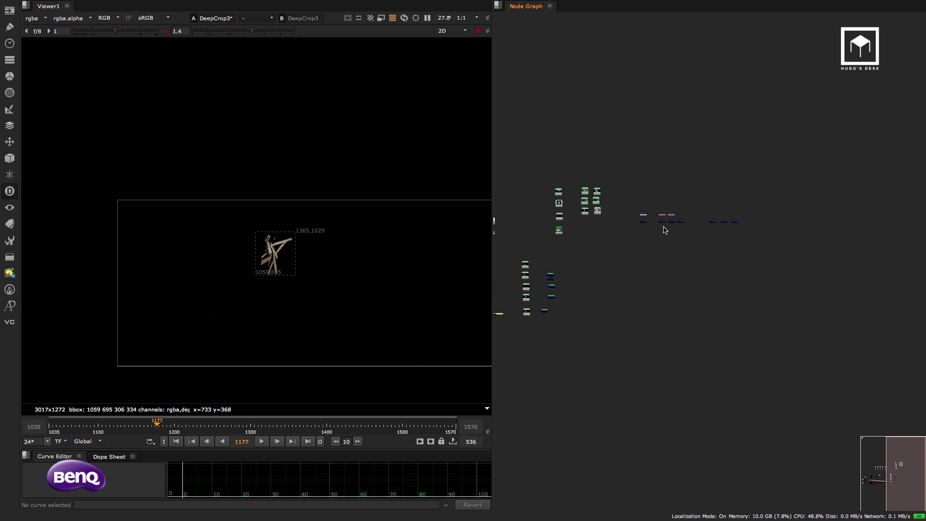
{"action": "scroll", "coordinate": [663, 225], "scroll_direction": "up", "scroll_amount": 7}
{"action": "scroll", "coordinate": [692, 207], "scroll_direction": "up", "scroll_amount": 2}
{"action": "middle_click_drag", "start_coordinate": [593, 220], "coordinate": [684, 212]}
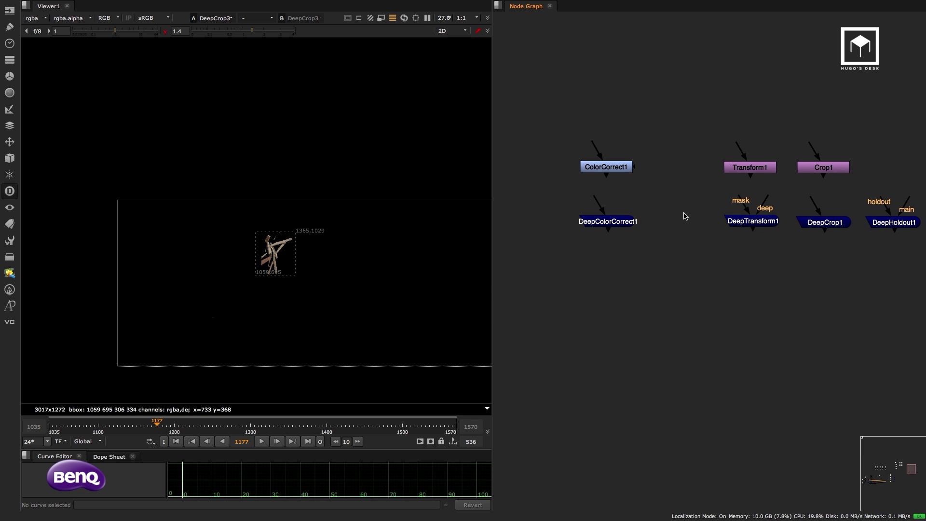
{"action": "middle_click_drag", "start_coordinate": [755, 201], "coordinate": [575, 196]}
{"action": "middle_click_drag", "start_coordinate": [752, 192], "coordinate": [593, 205]}
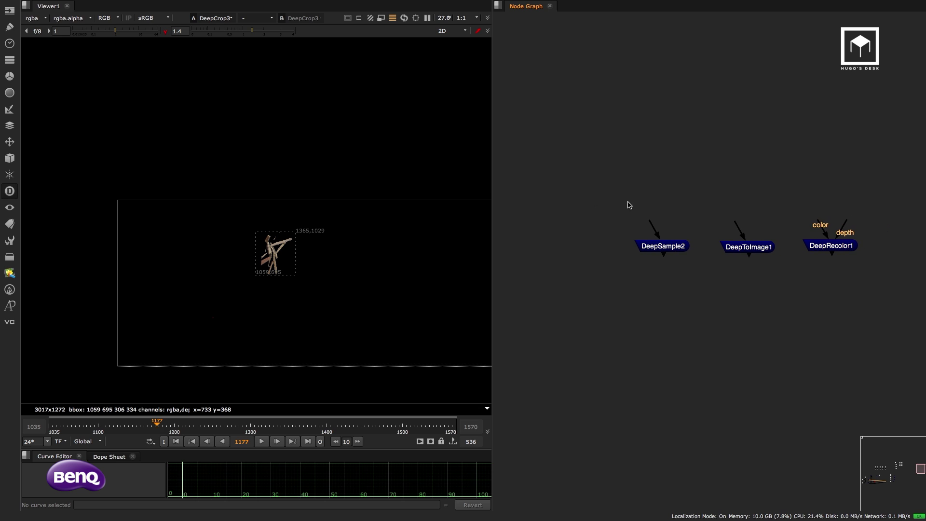
{"action": "middle_click_drag", "start_coordinate": [721, 200], "coordinate": [693, 194]}
{"action": "left_click_drag", "start_coordinate": [735, 241], "coordinate": [550, 159]}
{"action": "middle_click_drag", "start_coordinate": [589, 209], "coordinate": [849, 206]}
{"action": "left_click_drag", "start_coordinate": [803, 163], "coordinate": [735, 230]}
Place DeepRecolor1 beside them and delete DeepHoldout1, DeepToImage1 and DeepRecolor1
{"action": "left_click_drag", "start_coordinate": [774, 190], "coordinate": [607, 293]}
{"action": "scroll", "coordinate": [720, 247], "scroll_direction": "down", "scroll_amount": 3}
{"action": "middle_click_drag", "start_coordinate": [720, 246], "coordinate": [624, 252]}
{"action": "left_click_drag", "start_coordinate": [804, 236], "coordinate": [659, 240]}
{"action": "left_click_drag", "start_coordinate": [698, 200], "coordinate": [582, 271]}
{"action": "key", "text": "Delete"}
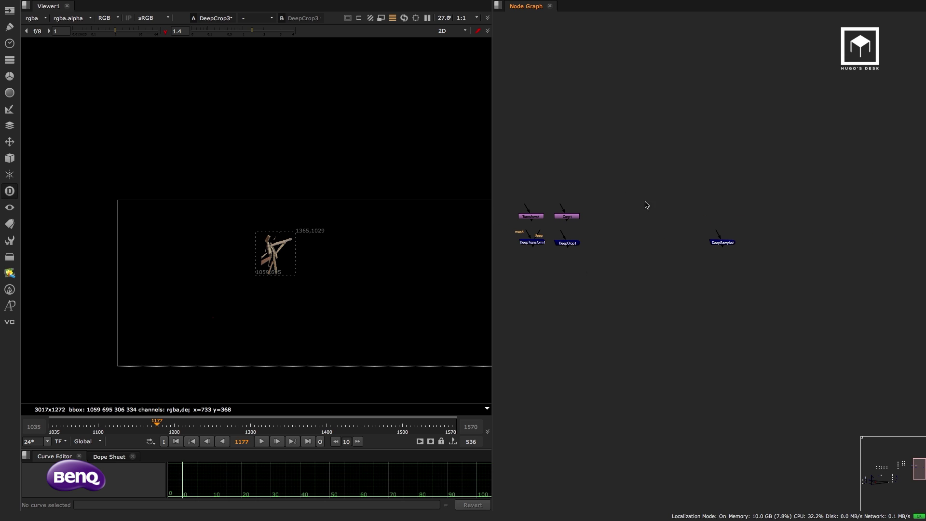
{"action": "scroll", "coordinate": [613, 216], "scroll_direction": "down", "scroll_amount": 6}
{"action": "middle_click_drag", "start_coordinate": [501, 293], "coordinate": [652, 259]}
{"action": "scroll", "coordinate": [610, 261], "scroll_direction": "up", "scroll_amount": 8}
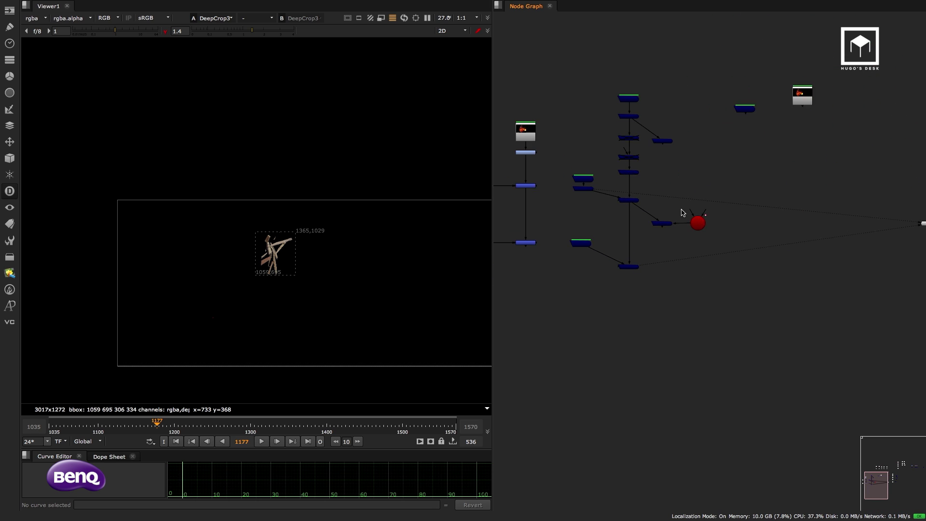
View Merge3 and disable DeepCrop3 and DeepCrop2
{"action": "left_click", "coordinate": [625, 296]}
{"action": "key", "text": "1"}
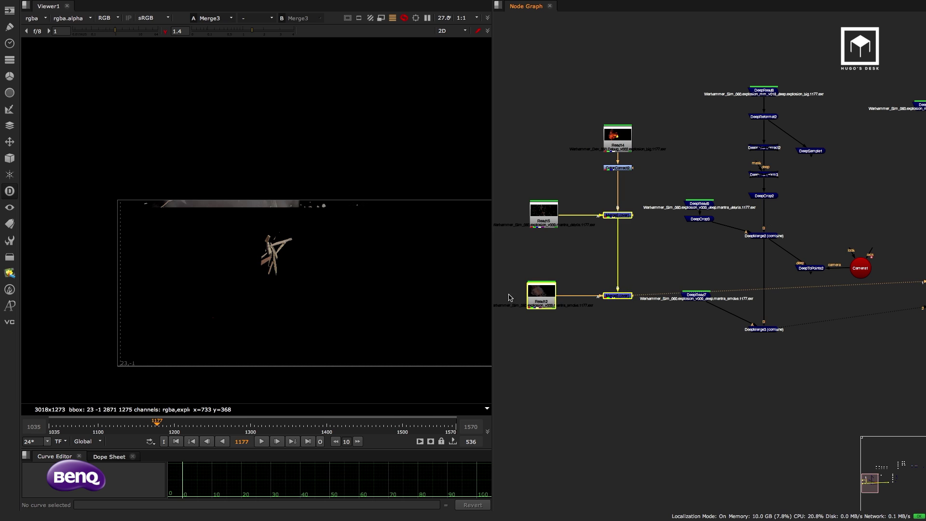
{"action": "scroll", "coordinate": [751, 205], "scroll_direction": "up", "scroll_amount": 3}
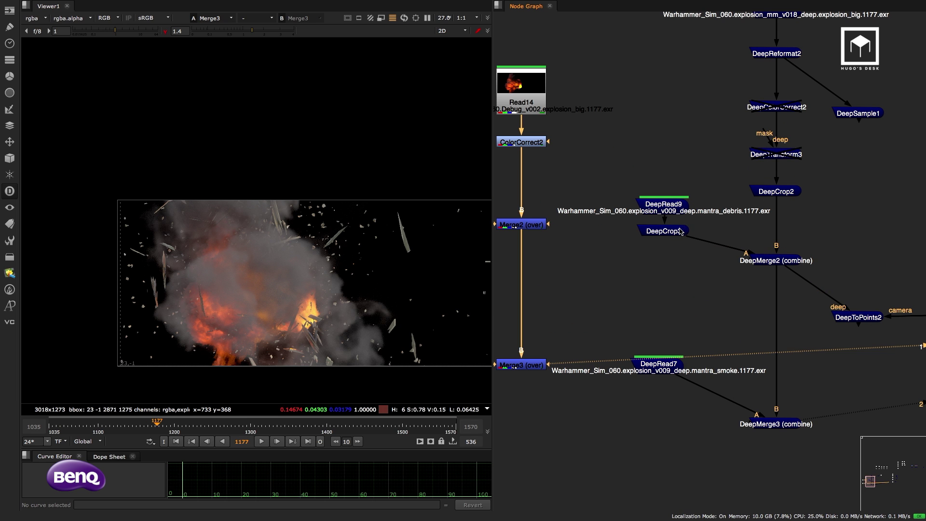
{"action": "left_click", "coordinate": [680, 231]}
{"action": "key", "text": "d"}
{"action": "left_click", "coordinate": [780, 191]}
{"action": "key", "text": "d"}
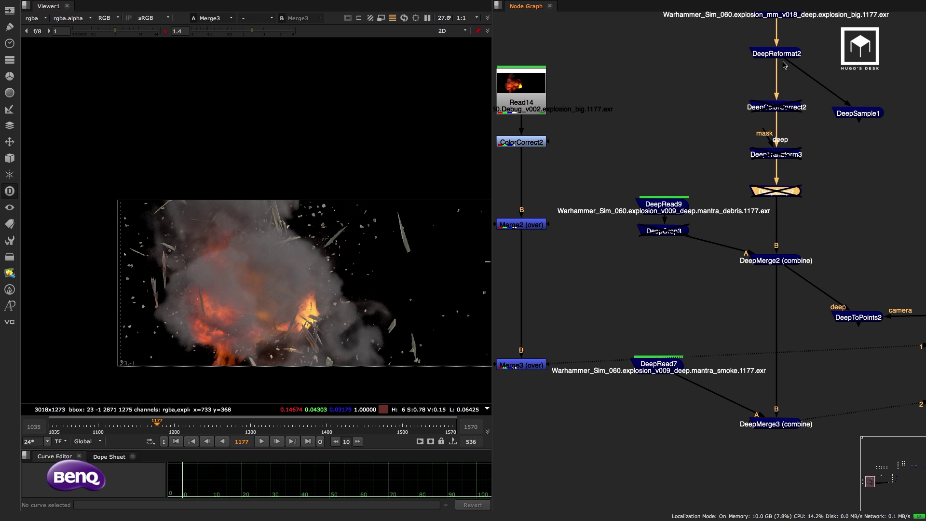
{"action": "left_click", "coordinate": [785, 57]}
Play Merge3's comp from the first frame, stopping at frame 1050
{"action": "scroll", "coordinate": [798, 171], "scroll_direction": "down", "scroll_amount": 4}
{"action": "scroll", "coordinate": [727, 275], "scroll_direction": "down", "scroll_amount": 2}
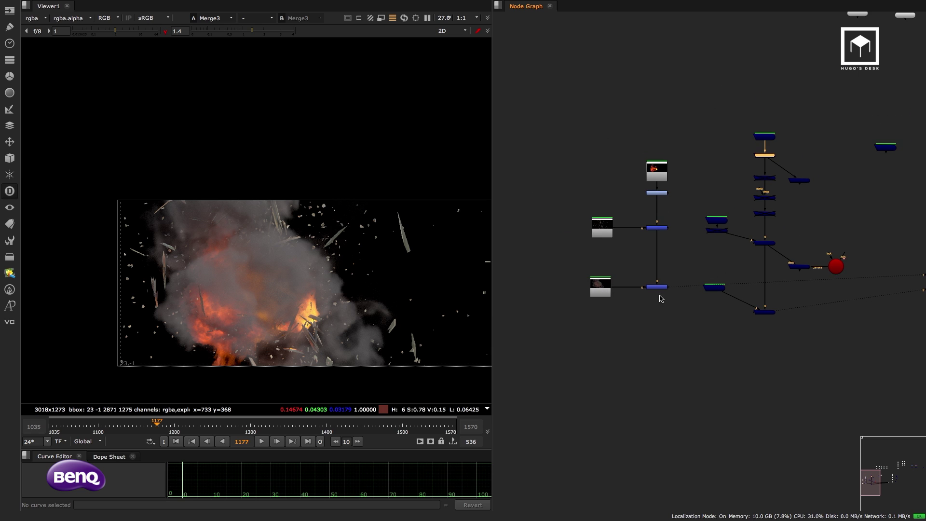
{"action": "left_click", "coordinate": [658, 288]}
{"action": "left_click", "coordinate": [177, 441]}
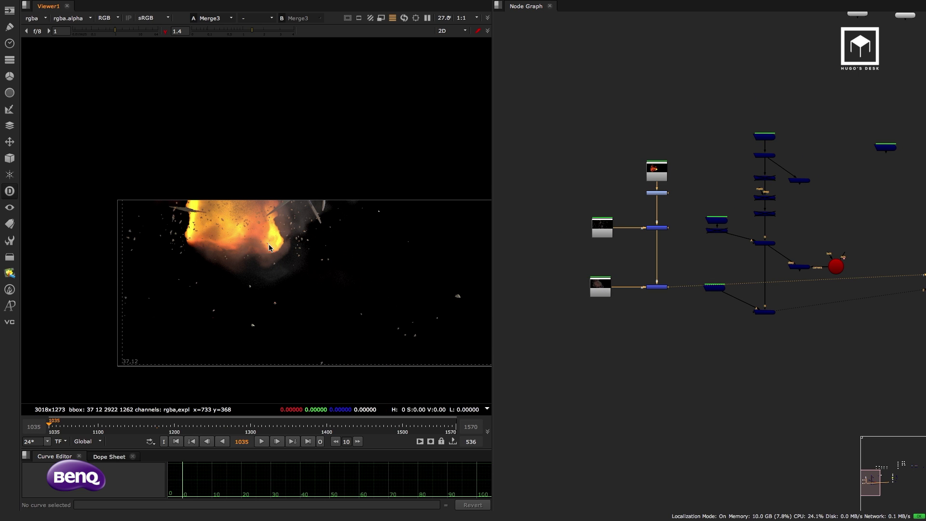
{"action": "left_click", "coordinate": [261, 442]}
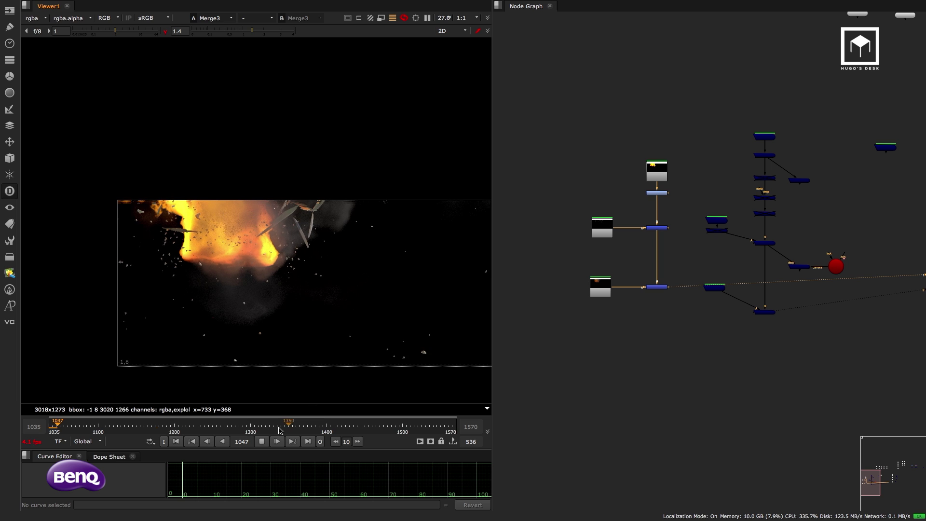
{"action": "left_click", "coordinate": [261, 442]}
{"action": "middle_click_drag", "start_coordinate": [743, 304], "coordinate": [691, 307]}
View DeepMerge3, play to frame 1065, then paste the DeepHoldout, DeepToImage and DeepRecolor nodes back
{"action": "scroll", "coordinate": [712, 318], "scroll_direction": "up", "scroll_amount": 5}
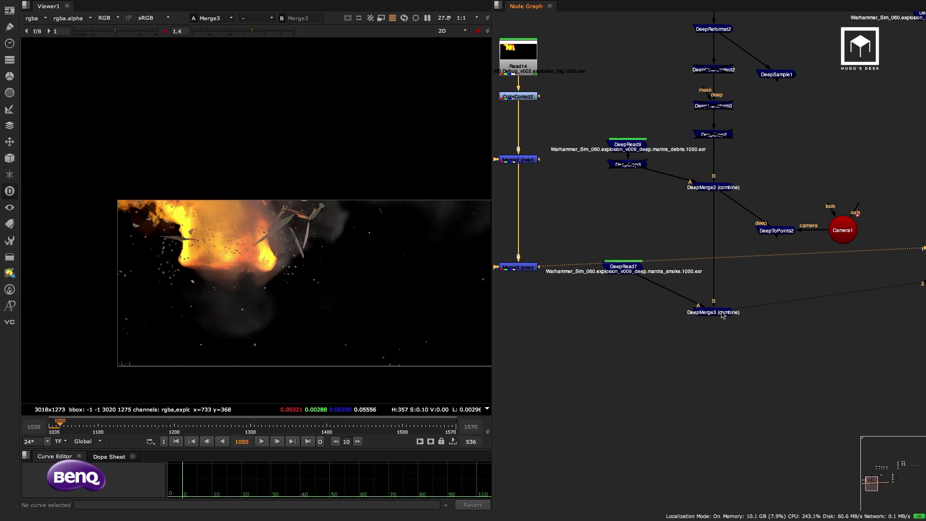
{"action": "left_click", "coordinate": [713, 313]}
{"action": "key", "text": "1"}
{"action": "left_click", "coordinate": [647, 314]}
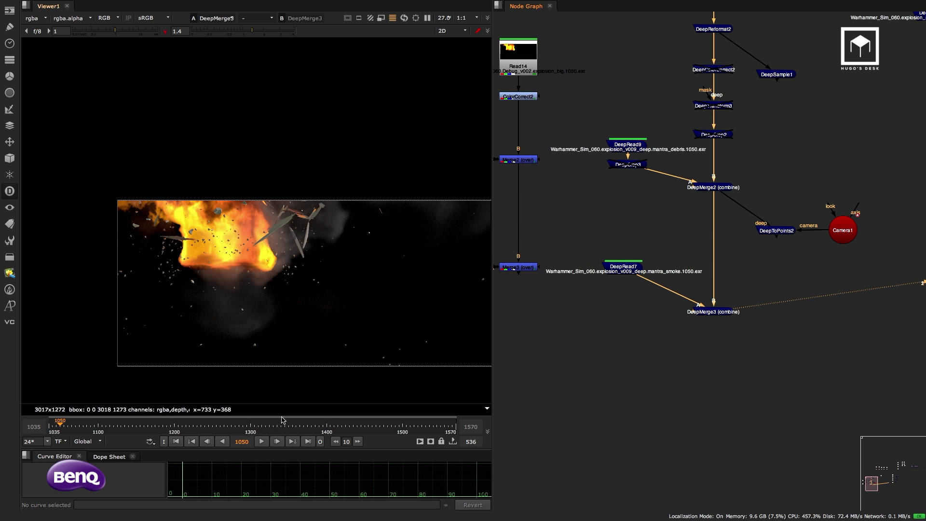
{"action": "key", "text": "l"}
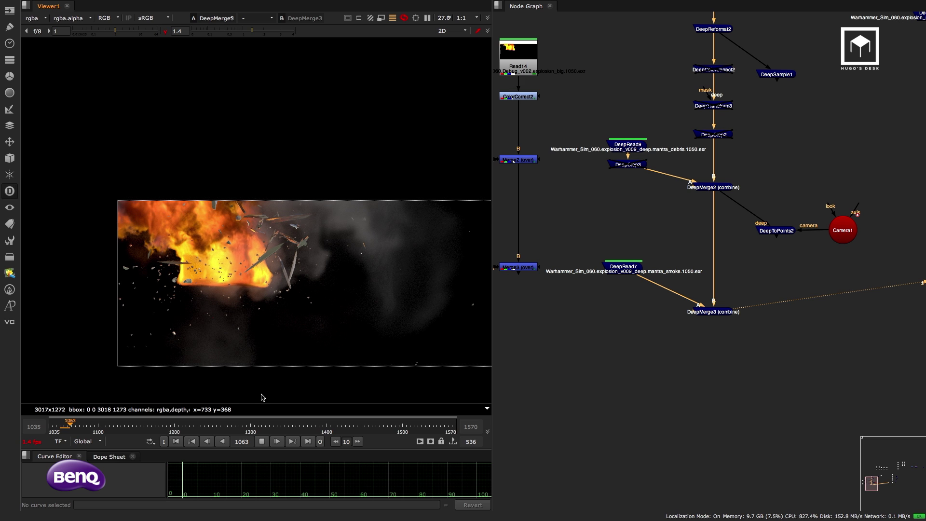
{"action": "left_click", "coordinate": [262, 441]}
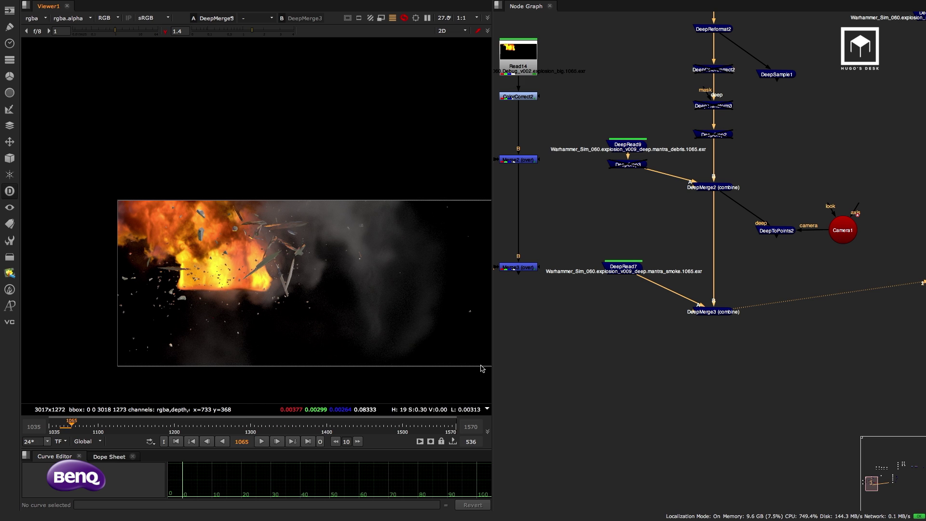
{"action": "left_click", "coordinate": [696, 361]}
{"action": "key", "text": "ctrl+v"}
Arrange the pasted nodes and connect DeepToImage1 directly under DeepMerge3
{"action": "left_click_drag", "start_coordinate": [740, 350], "coordinate": [571, 418]}
{"action": "left_click", "coordinate": [716, 339]}
{"action": "scroll", "coordinate": [720, 348], "scroll_direction": "up", "scroll_amount": 5}
{"action": "left_click_drag", "start_coordinate": [773, 365], "coordinate": [689, 374]}
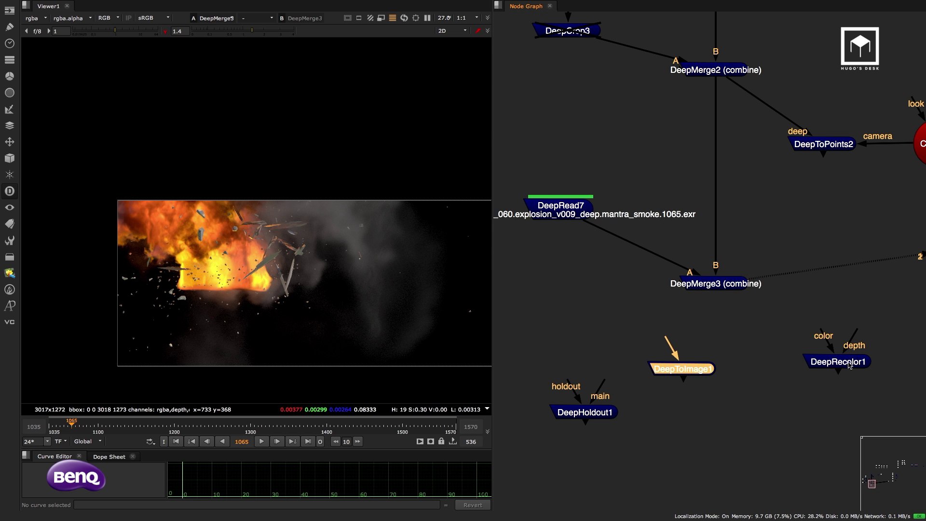
{"action": "left_click_drag", "start_coordinate": [842, 363], "coordinate": [828, 408]}
{"action": "middle_click_drag", "start_coordinate": [675, 347], "coordinate": [646, 339]}
{"action": "left_click_drag", "start_coordinate": [690, 277], "coordinate": [690, 278]}
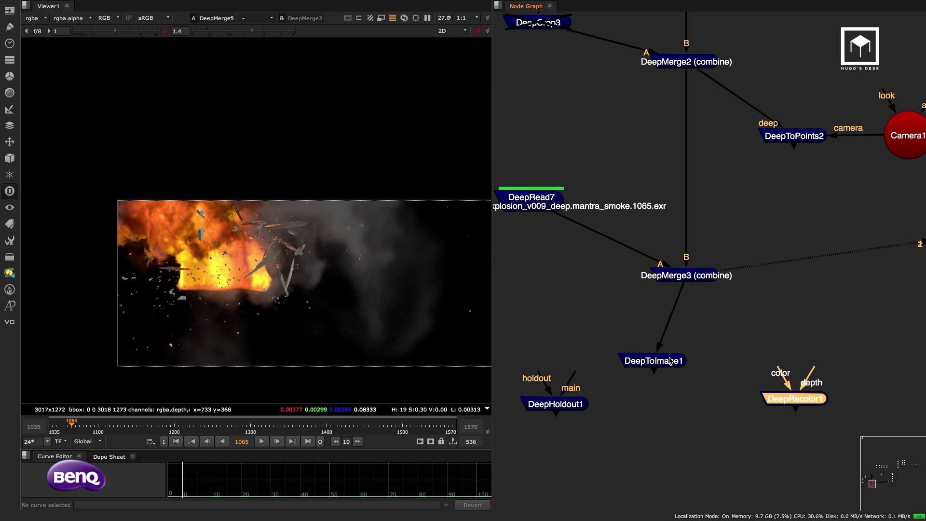
{"action": "mouse_move", "coordinate": [671, 359]}
{"action": "left_mouse_down"}
{"action": "mouse_move", "coordinate": [700, 351]}
{"action": "mouse_move", "coordinate": [678, 350]}
{"action": "left_mouse_up"}
View DeepMerge3 and move the timeline to frame 1221
{"action": "left_click", "coordinate": [693, 282]}
{"action": "key", "text": "1"}
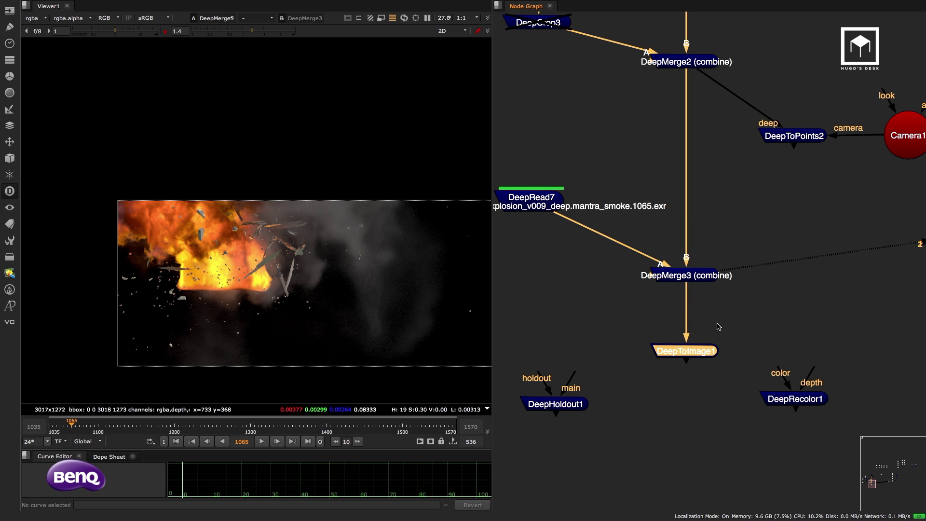
{"action": "left_click", "coordinate": [697, 285]}
{"action": "left_click_drag", "start_coordinate": [254, 427], "coordinate": [154, 427]}
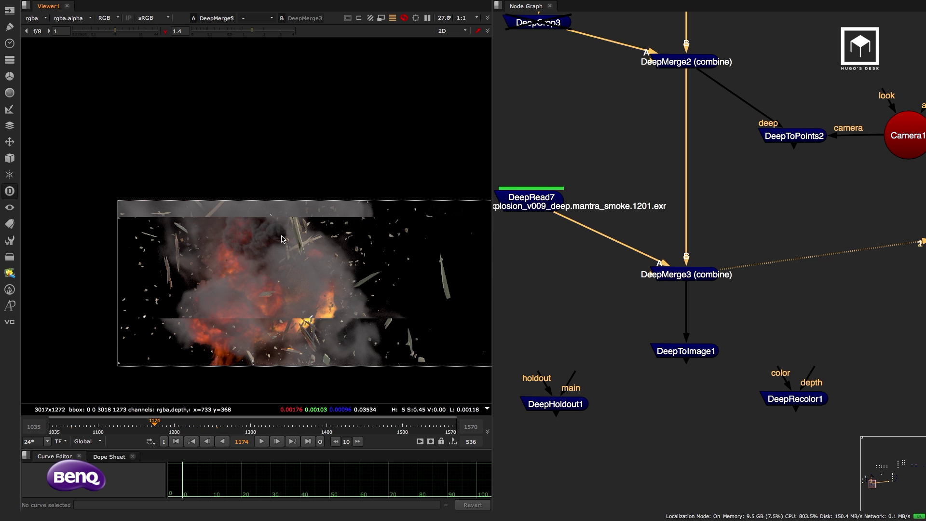
{"action": "left_click", "coordinate": [191, 426]}
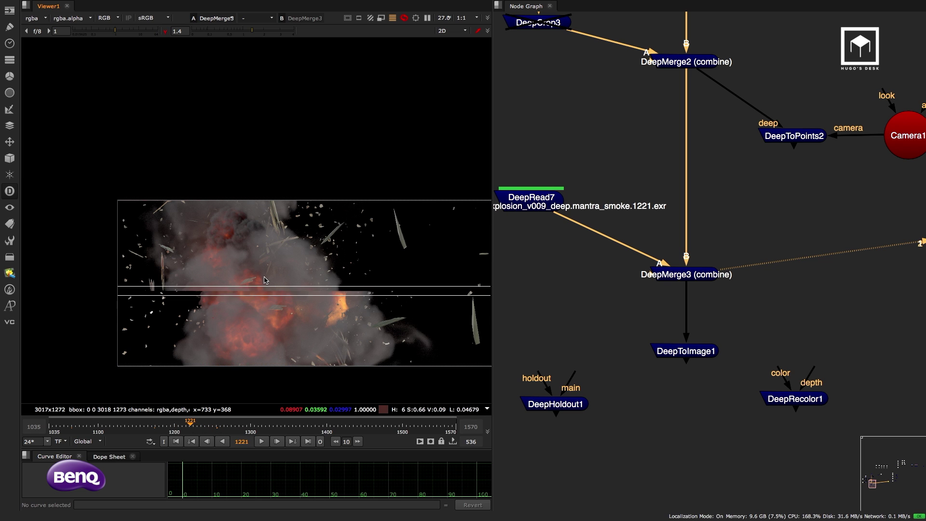
Toggle DeepColorCorrect2 and DeepCrop2 on and off to compare the result
{"action": "scroll", "coordinate": [677, 214], "scroll_direction": "down", "scroll_amount": 5}
{"action": "middle_click_drag", "start_coordinate": [697, 114], "coordinate": [702, 252]}
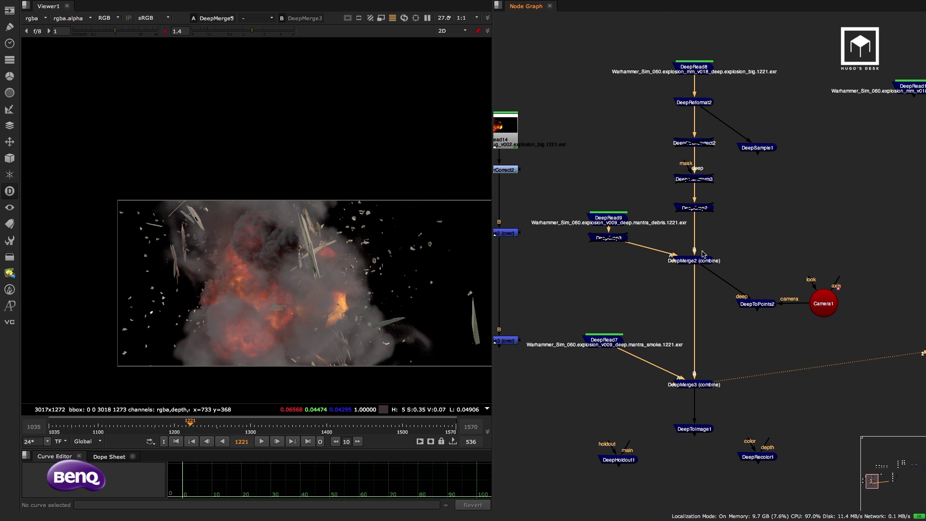
{"action": "left_click", "coordinate": [693, 143]}
{"action": "key", "text": "d"}
{"action": "key", "text": "d"}
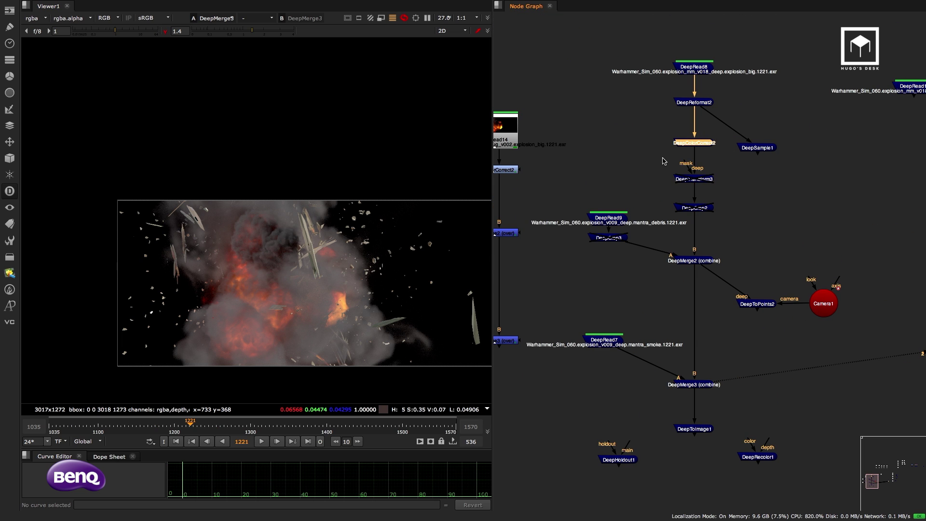
{"action": "key", "text": "d"}
{"action": "left_click_drag", "start_coordinate": [734, 164], "coordinate": [645, 194]}
{"action": "left_click_drag", "start_coordinate": [735, 196], "coordinate": [665, 221]}
{"action": "key", "text": "d"}
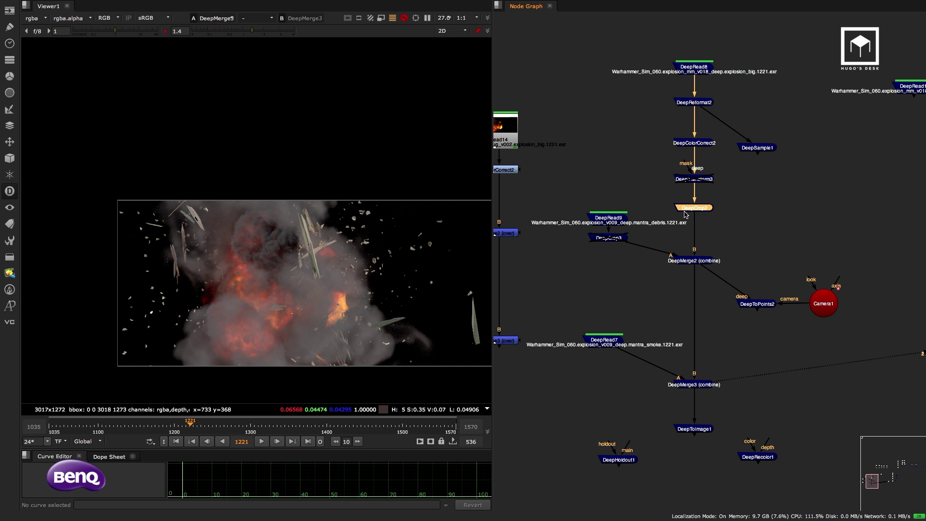
{"action": "left_click_drag", "start_coordinate": [724, 130], "coordinate": [668, 154]}
{"action": "key", "text": "d"}
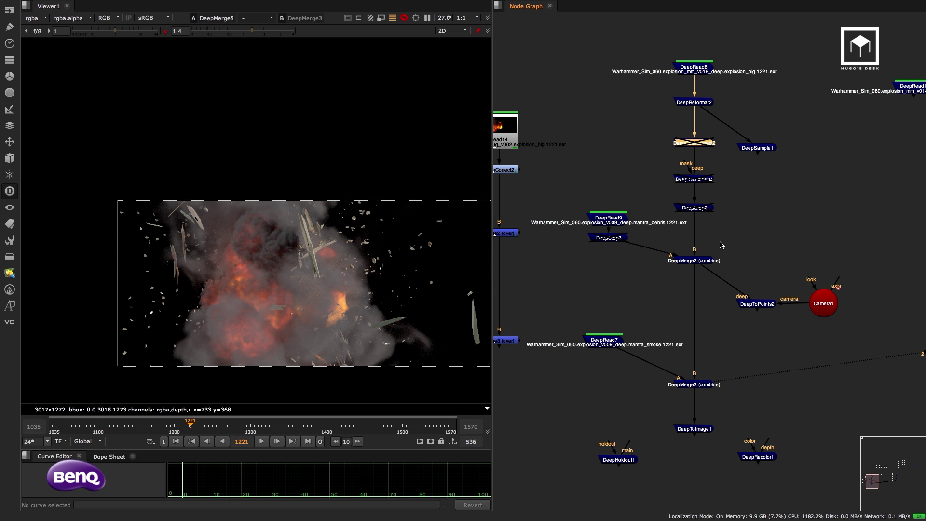
Bring DeepToImage1 into view and select it
{"action": "middle_click_drag", "start_coordinate": [705, 442], "coordinate": [684, 295]}
{"action": "scroll", "coordinate": [680, 289], "scroll_direction": "up", "scroll_amount": 5}
{"action": "left_click", "coordinate": [681, 264]}
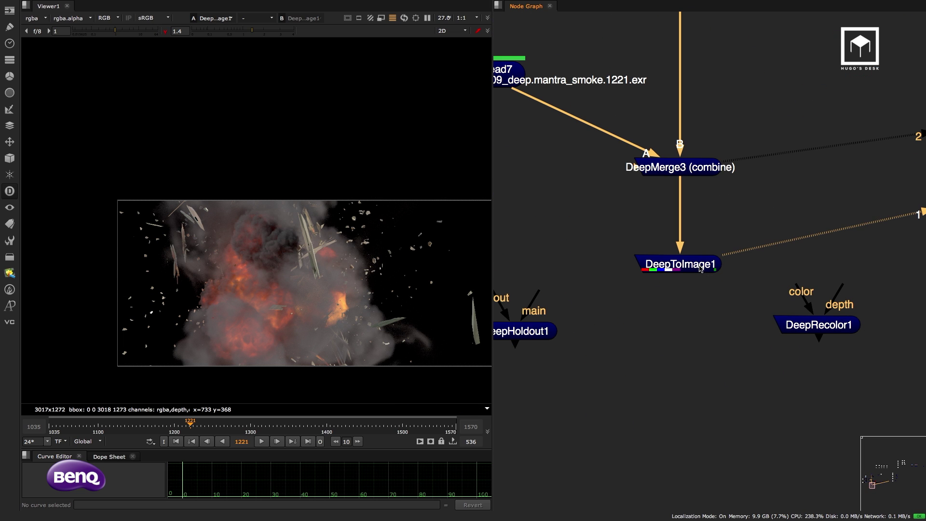
View DeepToImage1's flattened output, check the viewer channels, and select DeepToImage1
{"action": "key", "text": "1"}
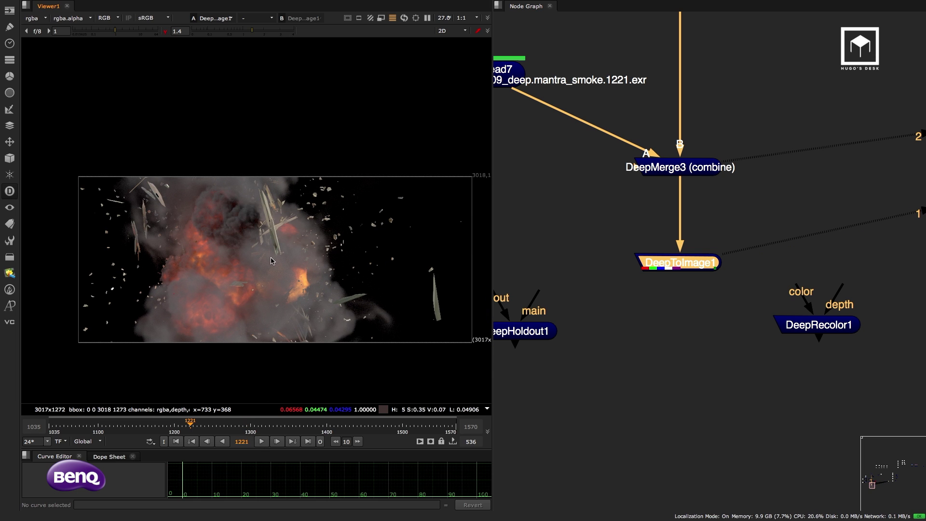
{"action": "left_click", "coordinate": [39, 19]}
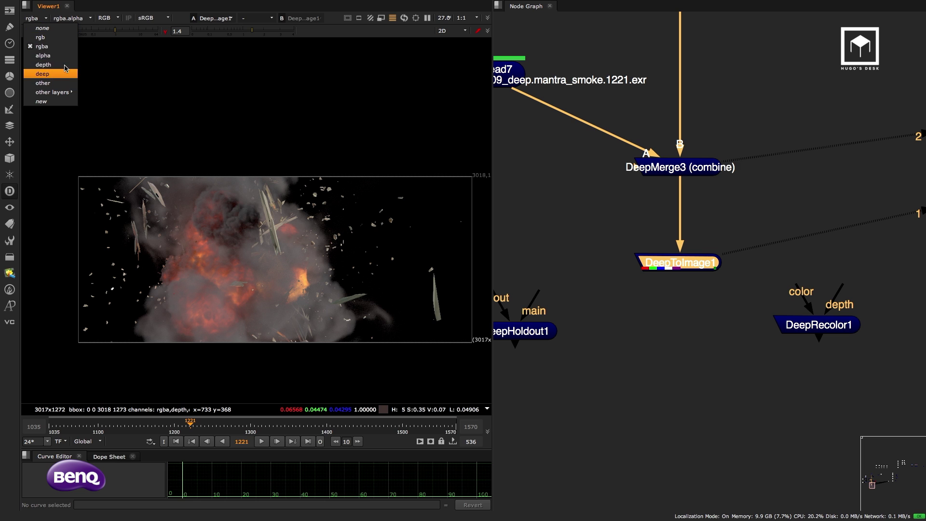
{"action": "left_click", "coordinate": [332, 210]}
{"action": "left_click", "coordinate": [678, 262]}
{"action": "left_click", "coordinate": [678, 292]}
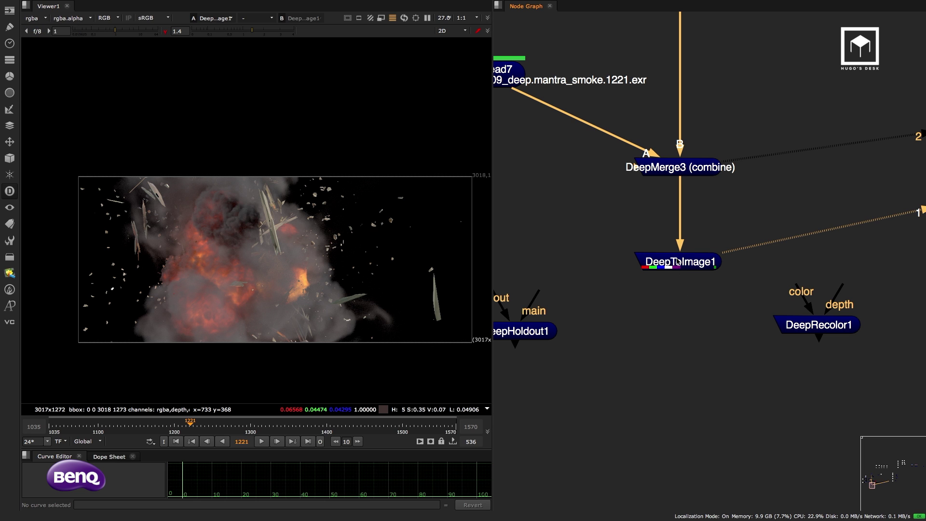
{"action": "left_click", "coordinate": [678, 260]}
Add ColorCorrect3 below DeepToImage1, followed by a Transform node
{"action": "key", "text": "c"}
{"action": "left_click_drag", "start_coordinate": [689, 288], "coordinate": [689, 326]}
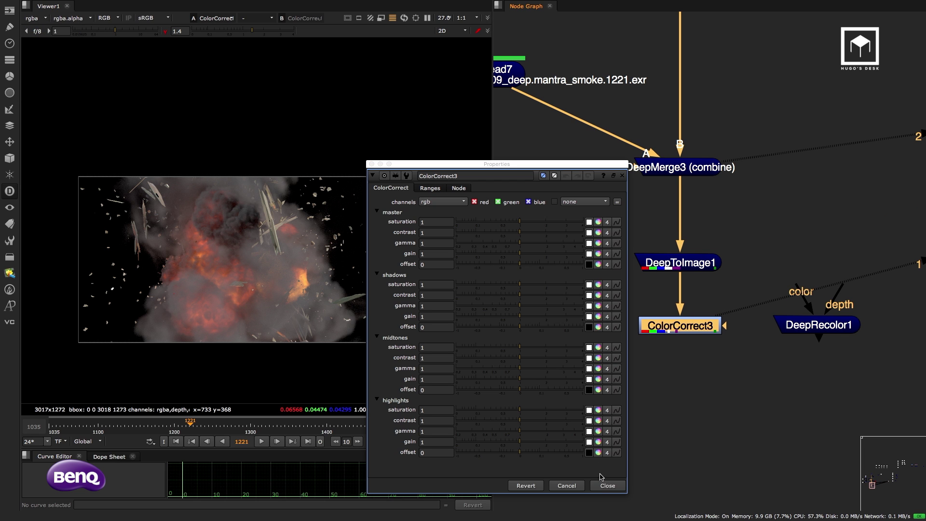
{"action": "left_click", "coordinate": [606, 485]}
{"action": "middle_click_drag", "start_coordinate": [707, 332], "coordinate": [695, 281]}
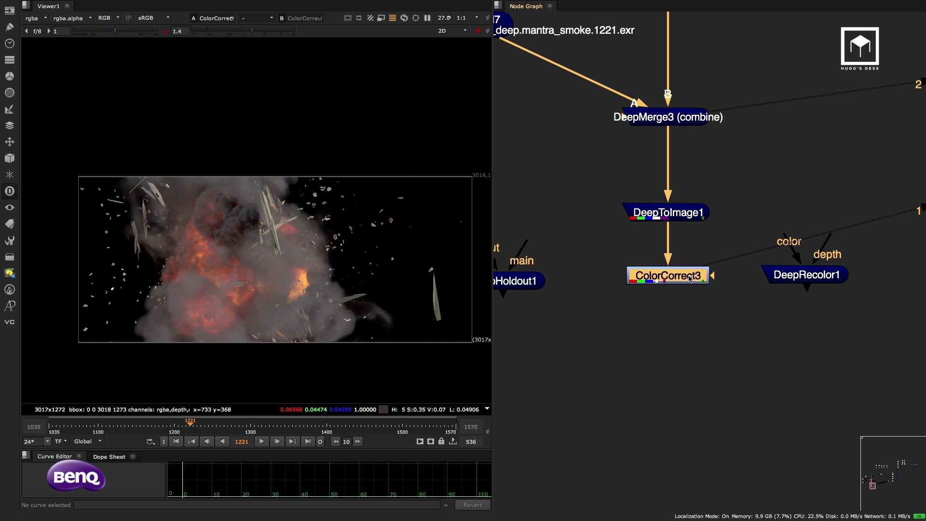
{"action": "key", "text": "t"}
{"action": "left_click", "coordinate": [743, 374]}
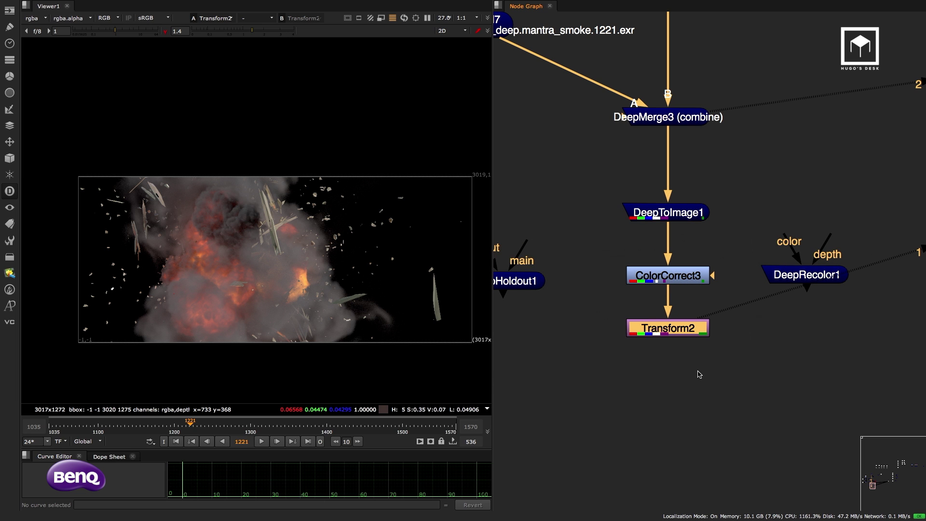
Add ColorCorrect4, insert Grade1 after ColorCorrect3, and delete the Transform node
{"action": "key", "text": "c"}
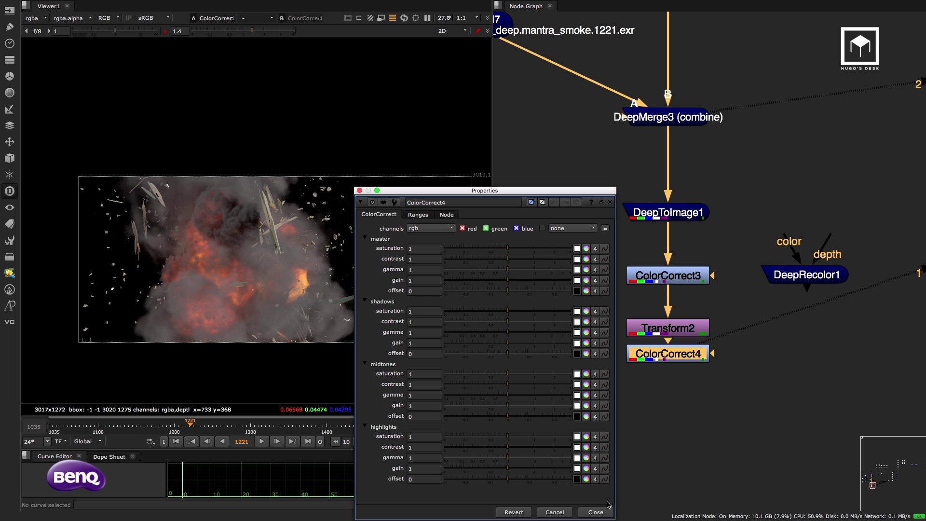
{"action": "left_click", "coordinate": [689, 279]}
{"action": "key", "text": "g"}
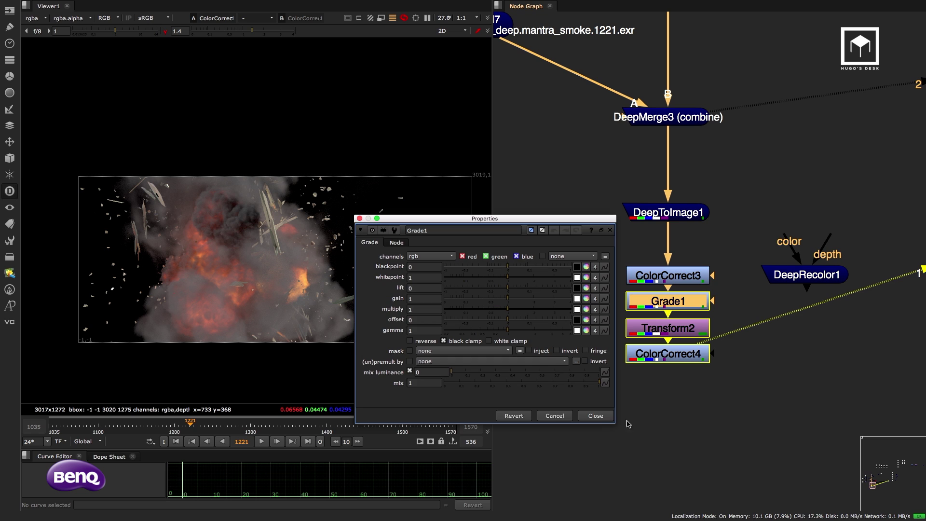
{"action": "left_click", "coordinate": [689, 328]}
{"action": "key", "text": "Delete"}
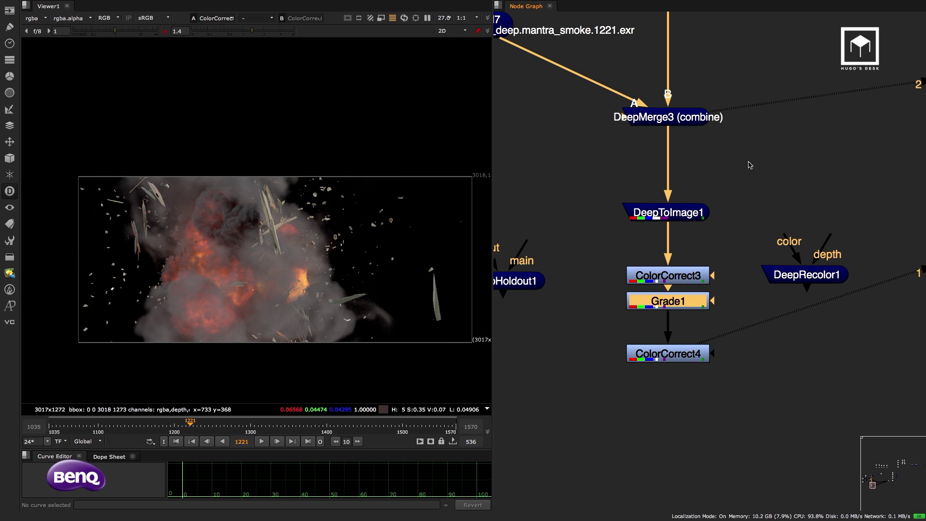
{"action": "left_click_drag", "start_coordinate": [753, 165], "coordinate": [555, 269]}
{"action": "left_click", "coordinate": [719, 195]}
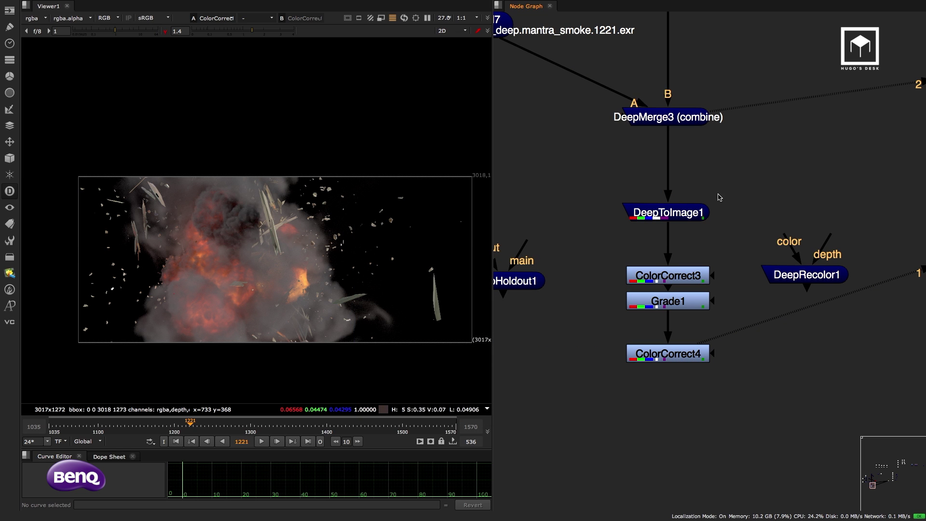
{"action": "left_click_drag", "start_coordinate": [684, 214], "coordinate": [687, 211]}
Lower Grade1 between ColorCorrect3 and ColorCorrect4, and move DeepHoldout1 up and left
{"action": "left_click_drag", "start_coordinate": [743, 171], "coordinate": [747, 382]}
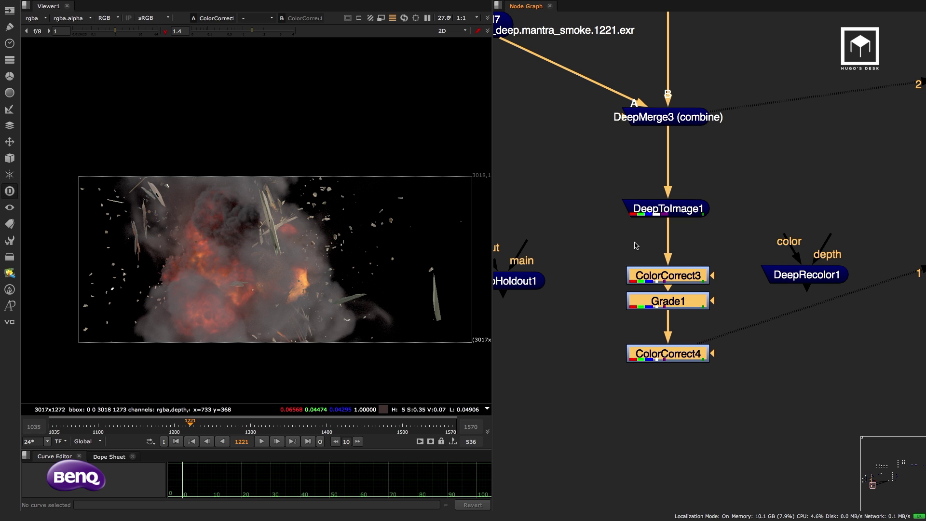
{"action": "left_click", "coordinate": [755, 241]}
{"action": "scroll", "coordinate": [742, 273], "scroll_direction": "down", "scroll_amount": 3}
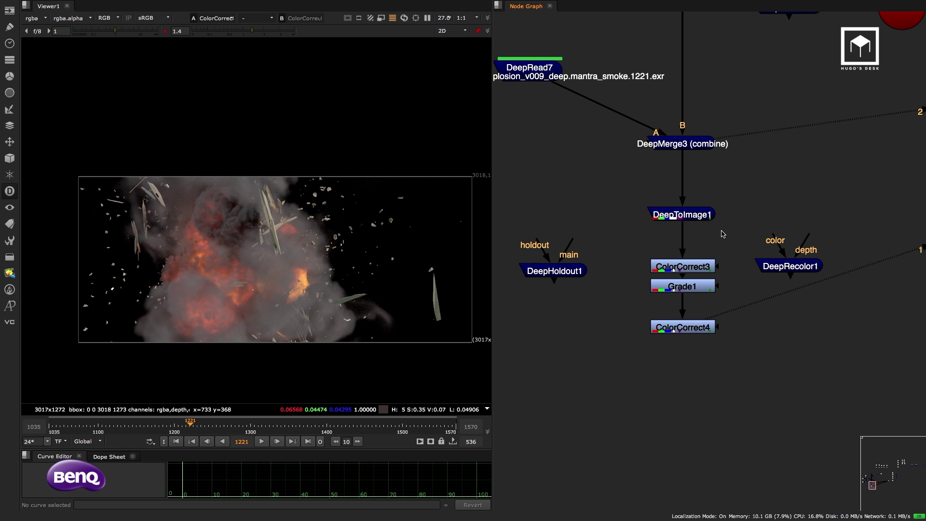
{"action": "left_click", "coordinate": [689, 302]}
{"action": "left_click_drag", "start_coordinate": [689, 303], "coordinate": [690, 311]}
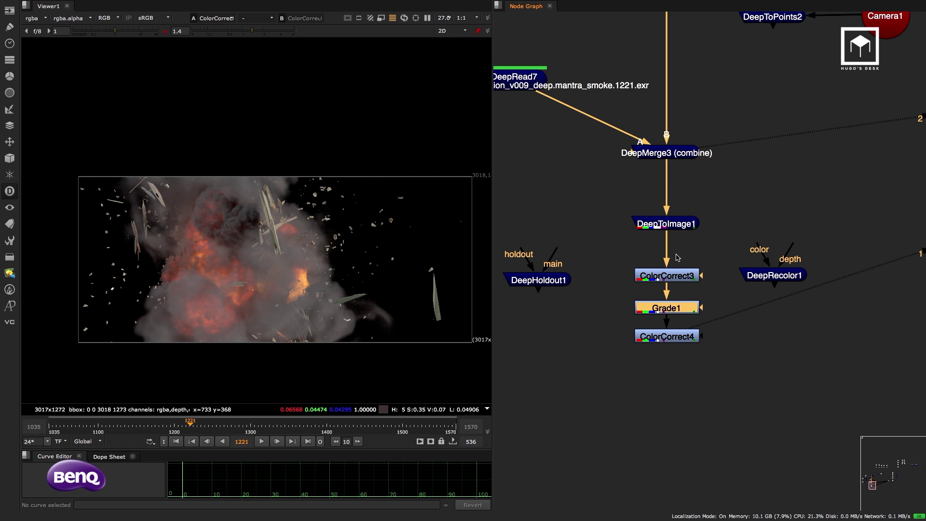
{"action": "left_click", "coordinate": [562, 280]}
{"action": "scroll", "coordinate": [588, 259], "scroll_direction": "down", "scroll_amount": 2}
{"action": "middle_click_drag", "start_coordinate": [574, 263], "coordinate": [622, 367]}
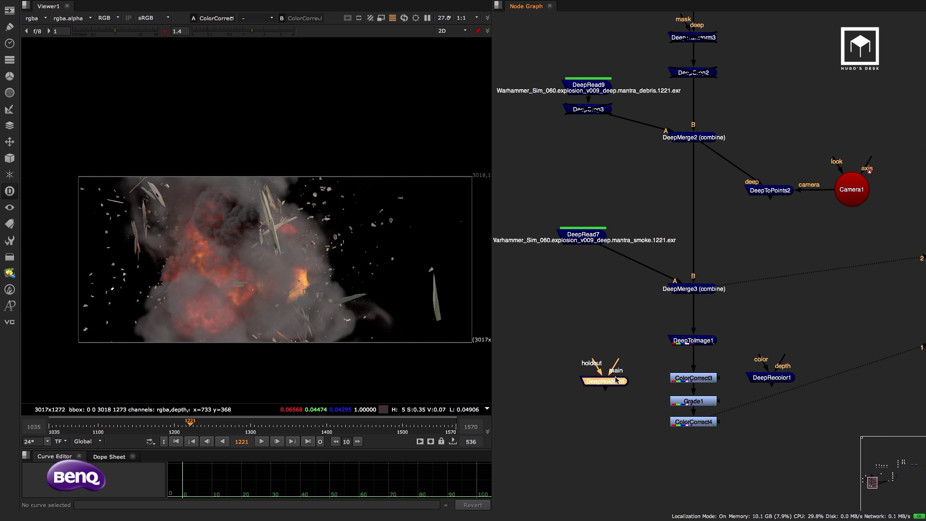
{"action": "left_click_drag", "start_coordinate": [615, 380], "coordinate": [600, 340]}
Scrub the timeline from frame 1159 forward to frame 1174
{"action": "scroll", "coordinate": [626, 326], "scroll_direction": "up", "scroll_amount": 2}
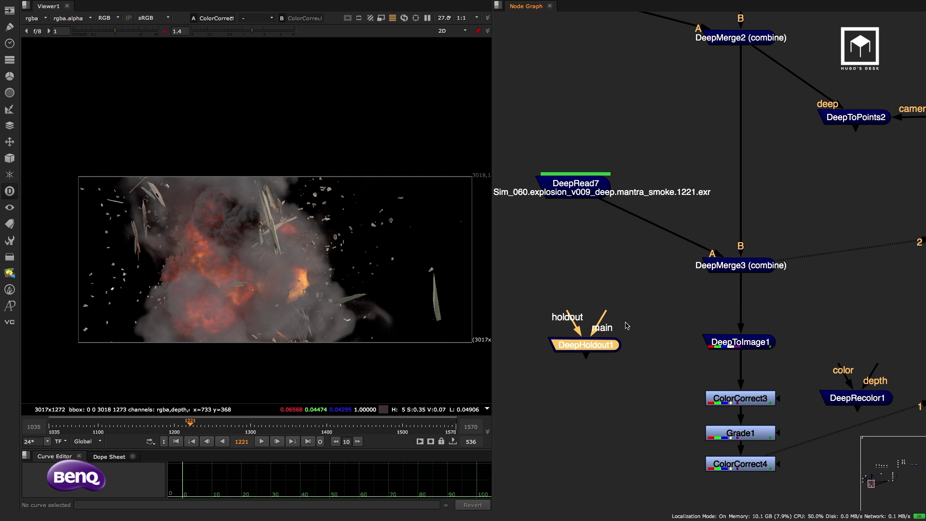
{"action": "scroll", "coordinate": [646, 281], "scroll_direction": "down", "scroll_amount": 3}
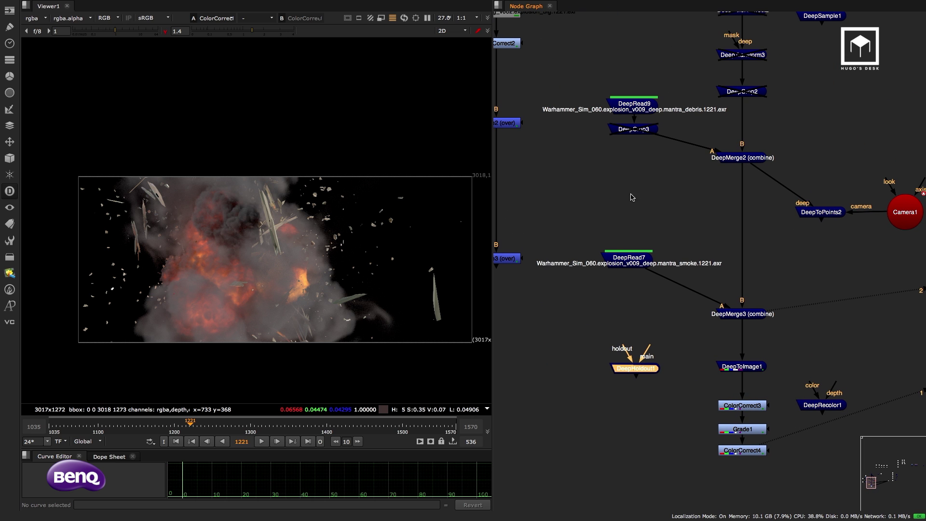
{"action": "left_click", "coordinate": [143, 425]}
{"action": "left_click_drag", "start_coordinate": [145, 425], "coordinate": [155, 425]}
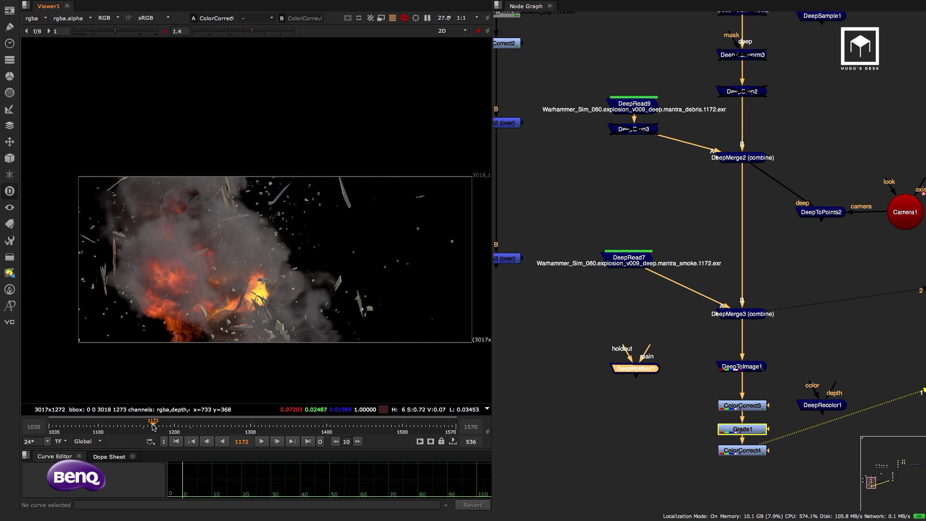
View the DeepRead9 debris alone and move DeepHoldout1 beside DeepCrop3
{"action": "left_click", "coordinate": [645, 107]}
{"action": "key", "text": "1"}
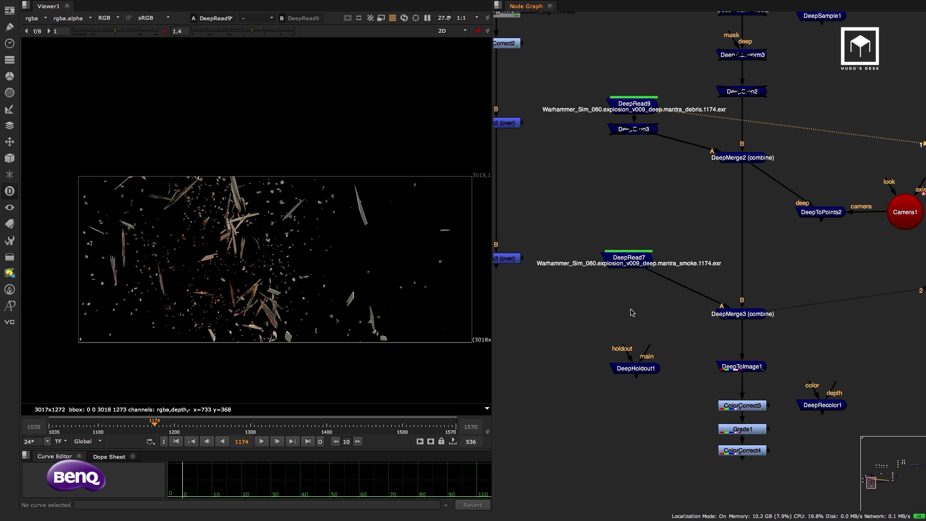
{"action": "middle_click_drag", "start_coordinate": [656, 303], "coordinate": [654, 348]}
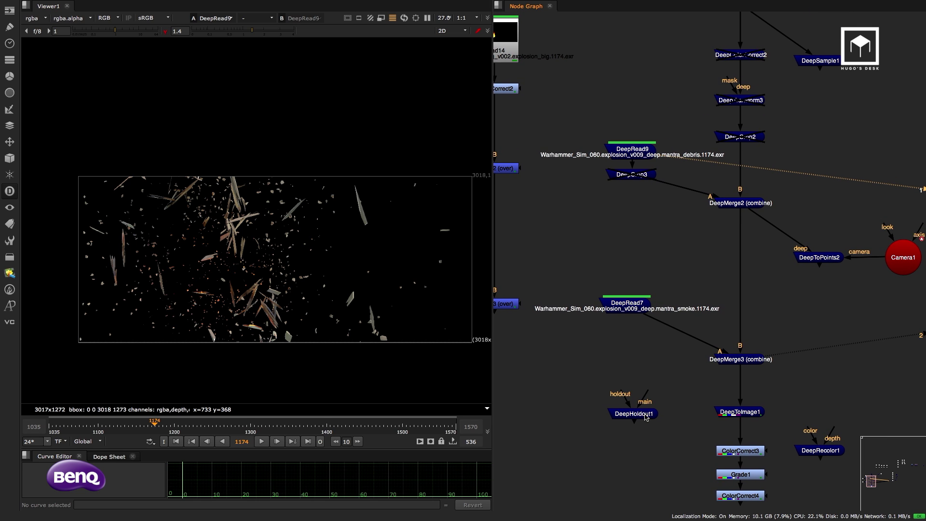
{"action": "left_click_drag", "start_coordinate": [646, 417], "coordinate": [613, 238]}
{"action": "middle_click_drag", "start_coordinate": [646, 203], "coordinate": [639, 302]}
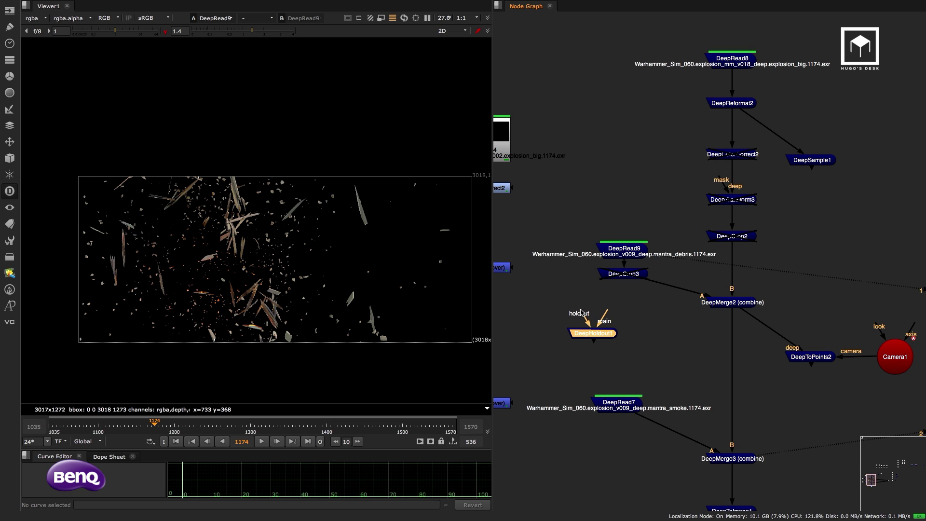
Connect DeepHoldout1's main input to DeepCrop3 and its holdout input to DeepReformat2
{"action": "left_click_drag", "start_coordinate": [607, 314], "coordinate": [618, 250]}
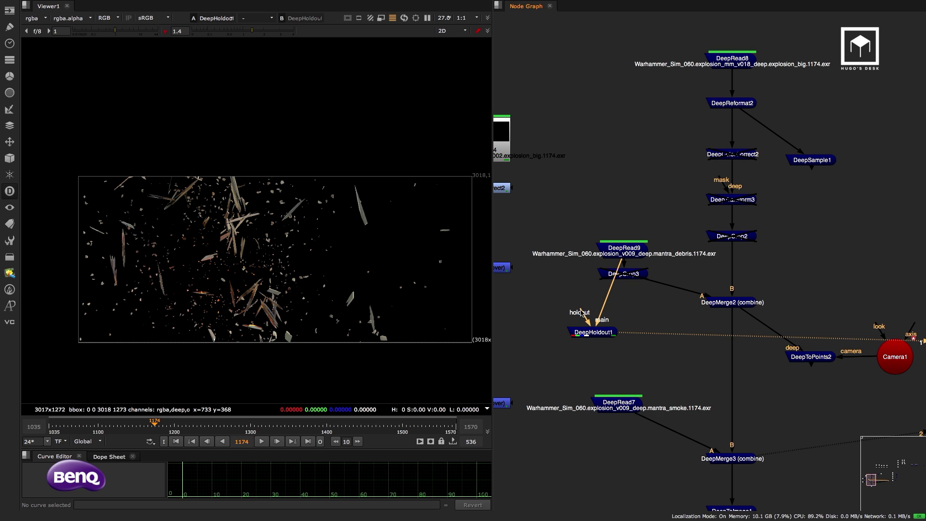
{"action": "left_click_drag", "start_coordinate": [581, 311], "coordinate": [732, 102]}
{"action": "left_click", "coordinate": [600, 332]}
{"action": "left_click_drag", "start_coordinate": [601, 334], "coordinate": [644, 331]}
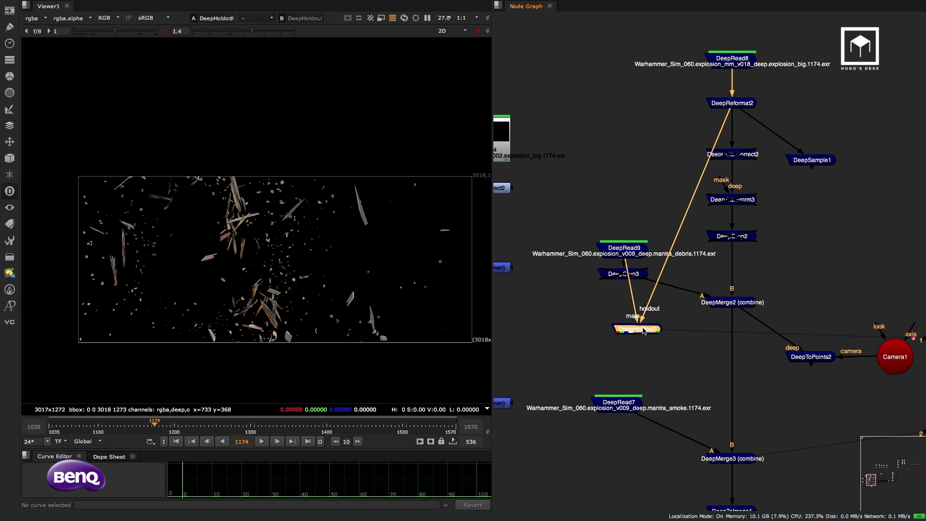
Toggle DeepHoldout1 on and off to compare, and check its alpha
{"action": "scroll", "coordinate": [250, 263], "scroll_direction": "up", "scroll_amount": 3}
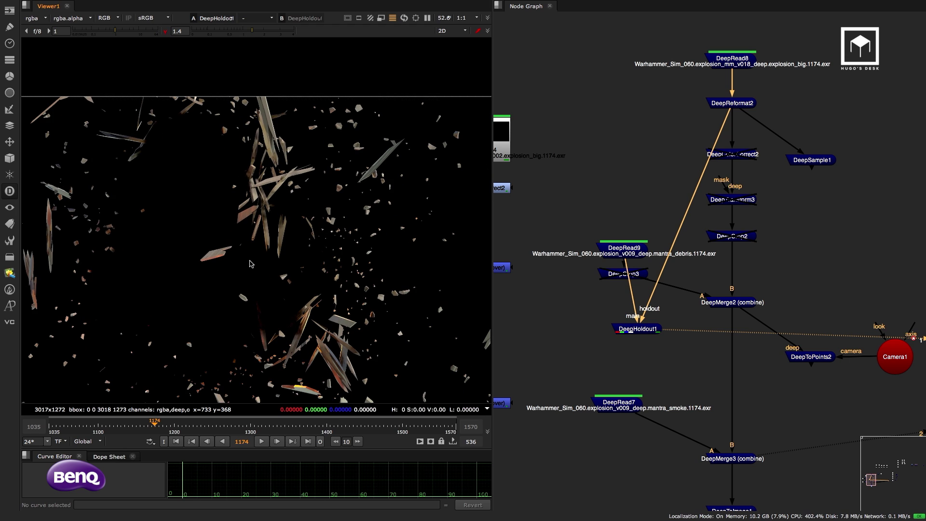
{"action": "left_click", "coordinate": [622, 331]}
{"action": "key", "text": "d"}
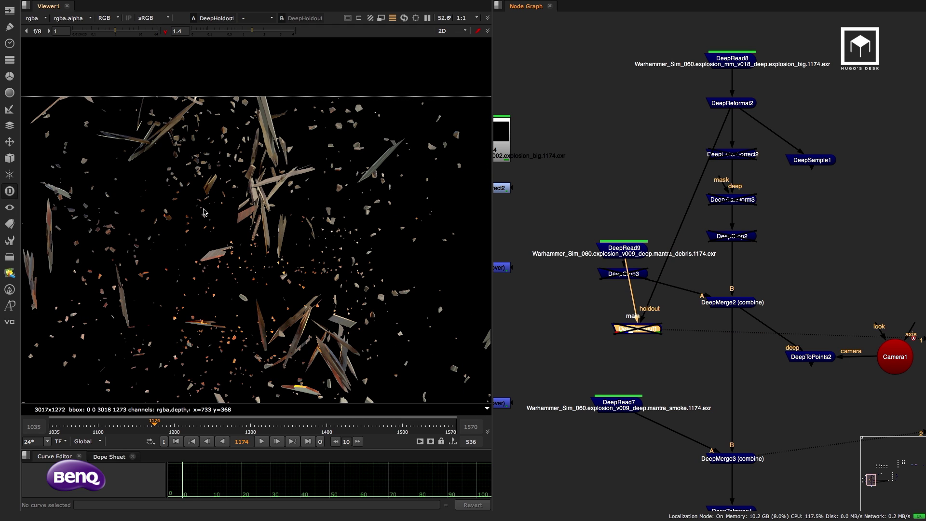
{"action": "key", "text": "d"}
{"action": "key", "text": "d"}
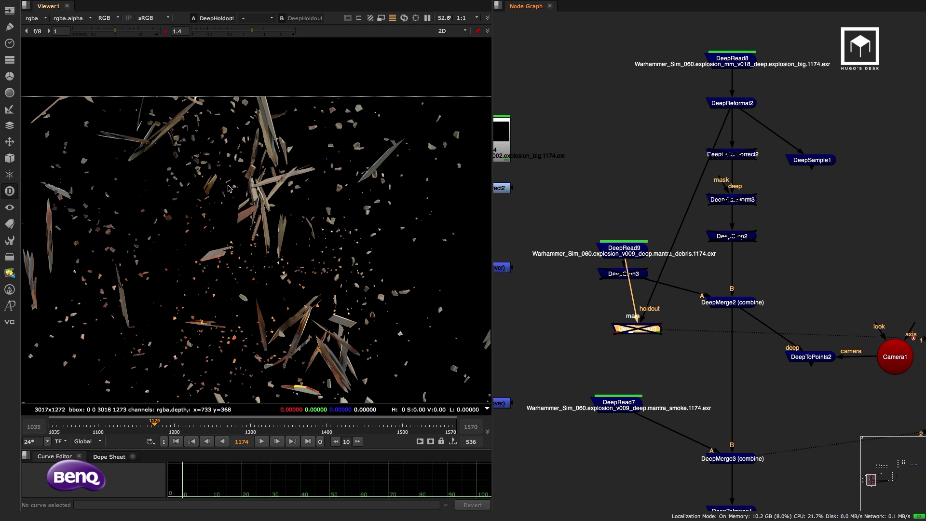
{"action": "key", "text": "d"}
{"action": "key", "text": "a"}
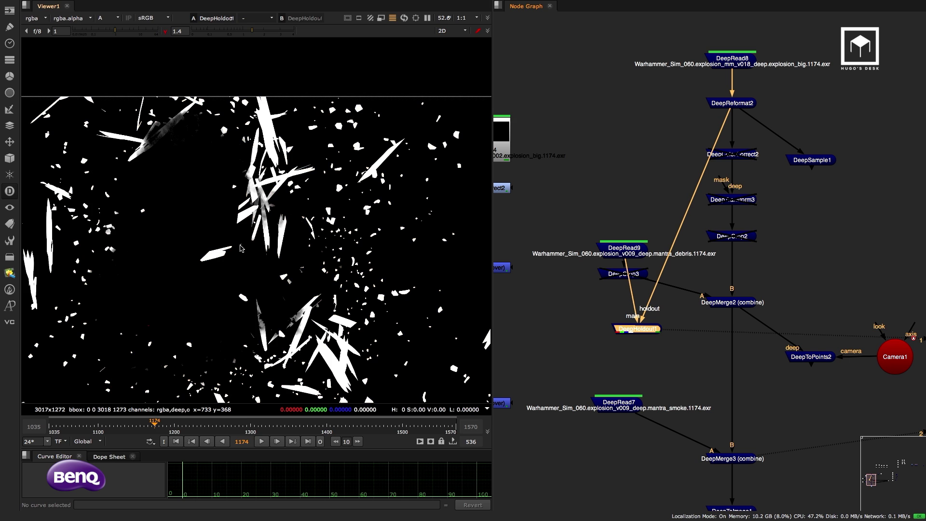
{"action": "key", "text": "a"}
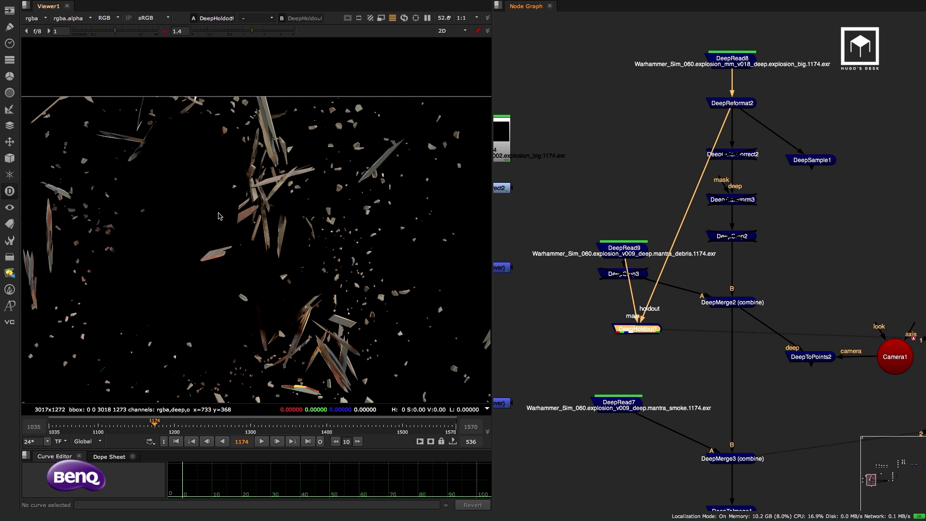
{"action": "scroll", "coordinate": [220, 216], "scroll_direction": "down", "scroll_amount": 3}
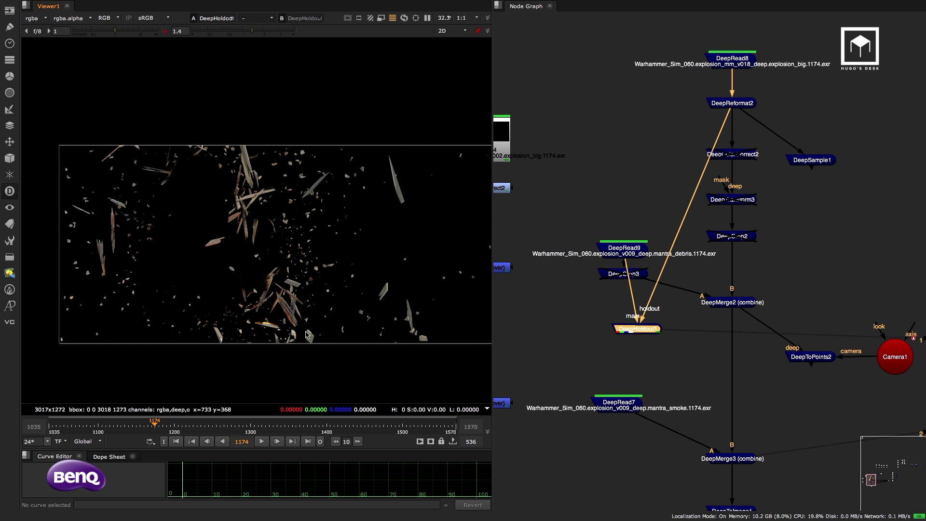
{"action": "scroll", "coordinate": [655, 340], "scroll_direction": "up", "scroll_amount": 3}
Add ColorCorrect5 below DeepHoldout1, close its properties, and reselect DeepHoldout1
{"action": "key", "text": "c"}
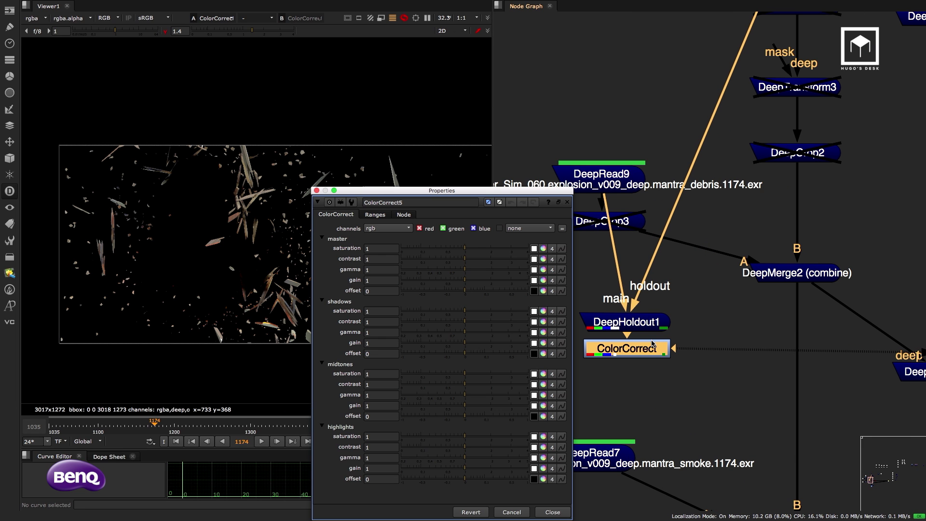
{"action": "left_click", "coordinate": [552, 513]}
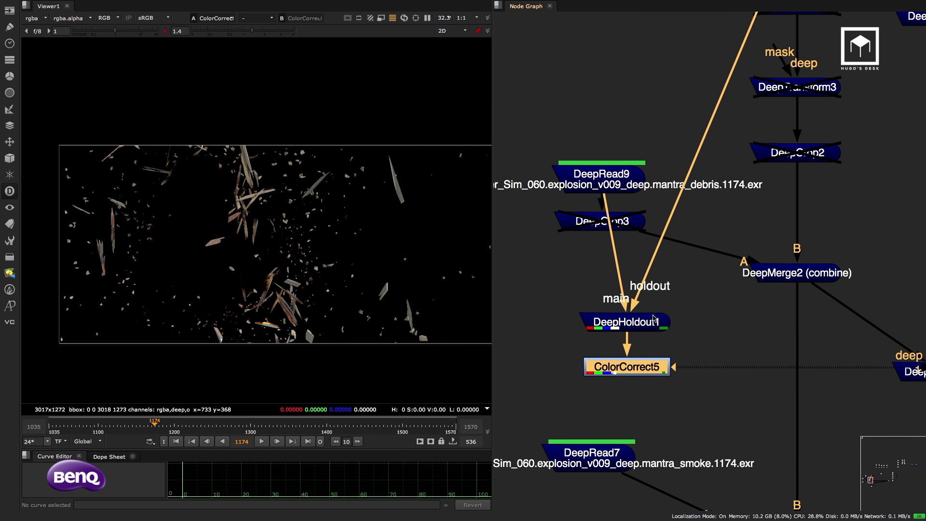
{"action": "left_click", "coordinate": [646, 326]}
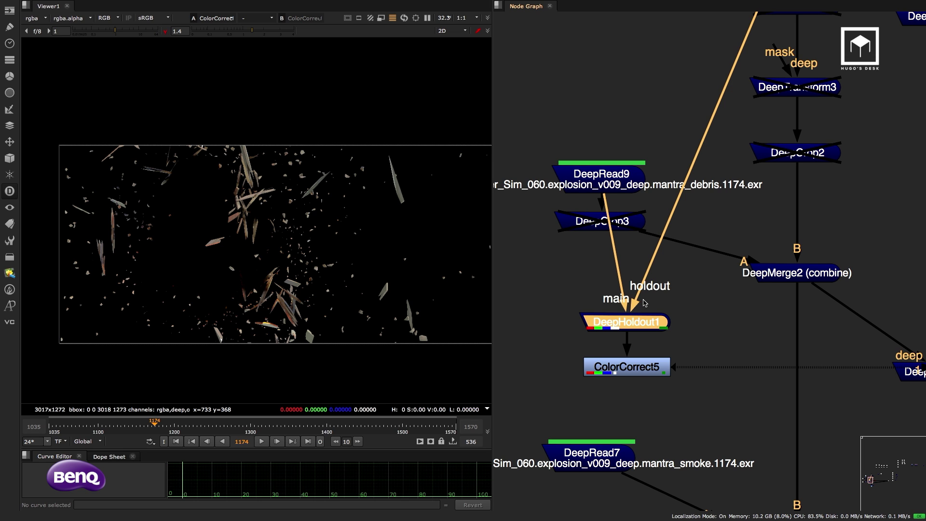
Uncheck DeepCrop3's bbox 'use' option and compare its output on and off
{"action": "scroll", "coordinate": [670, 294], "scroll_direction": "down", "scroll_amount": 3}
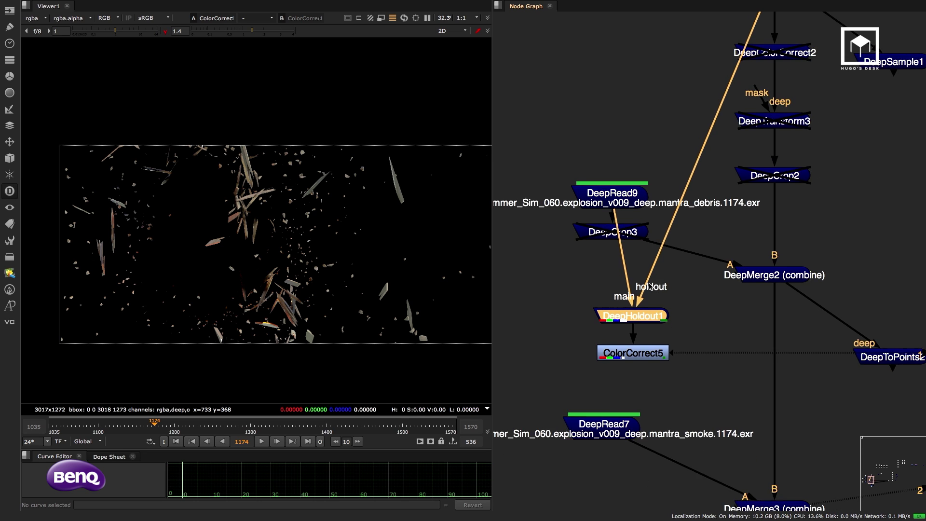
{"action": "left_click", "coordinate": [666, 283]}
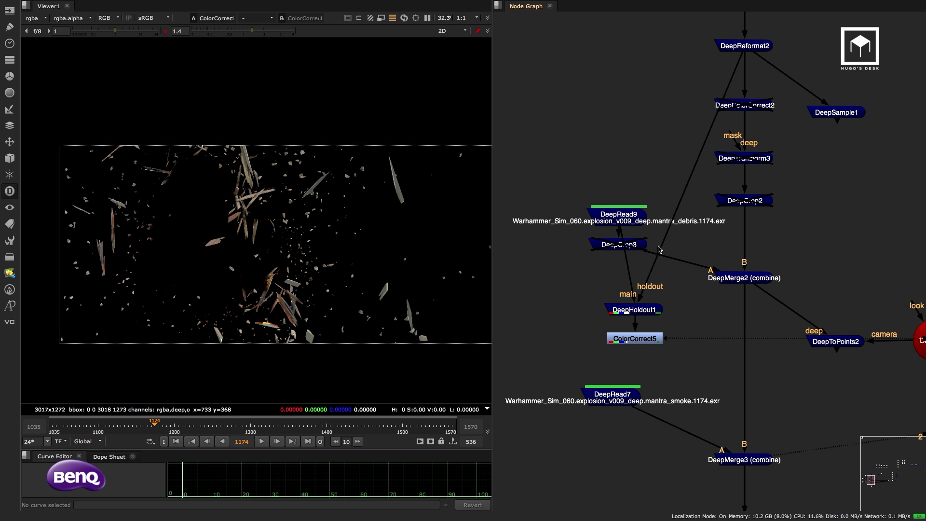
{"action": "left_click", "coordinate": [627, 244]}
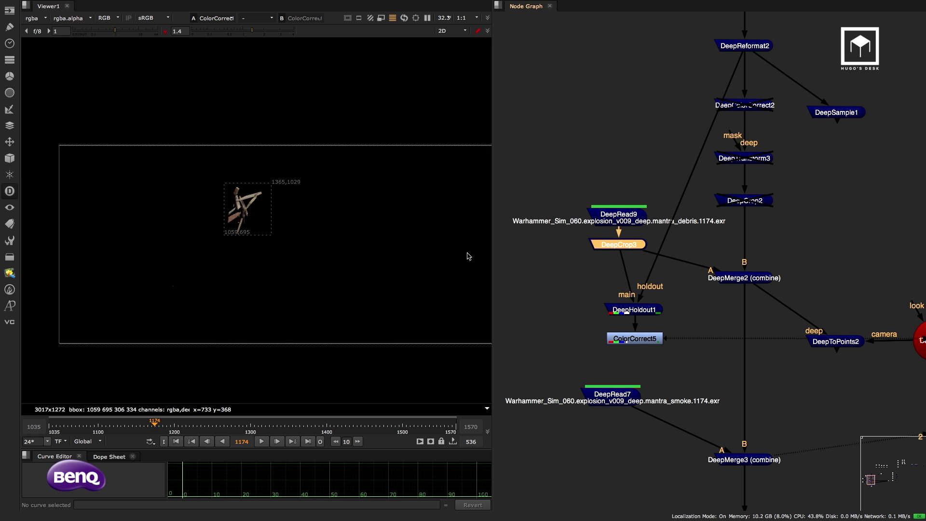
{"action": "scroll", "coordinate": [243, 208], "scroll_direction": "up", "scroll_amount": 2}
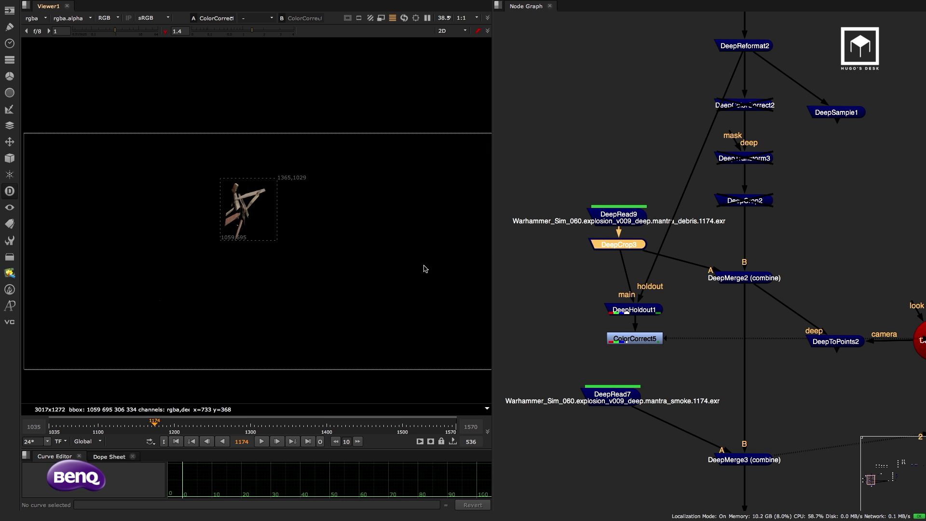
{"action": "double_click", "coordinate": [635, 245]}
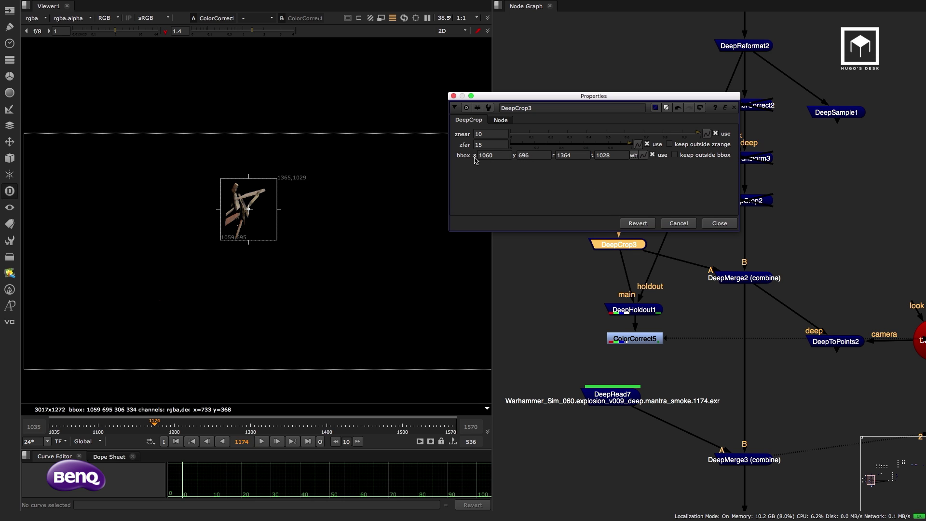
{"action": "left_click", "coordinate": [652, 155]}
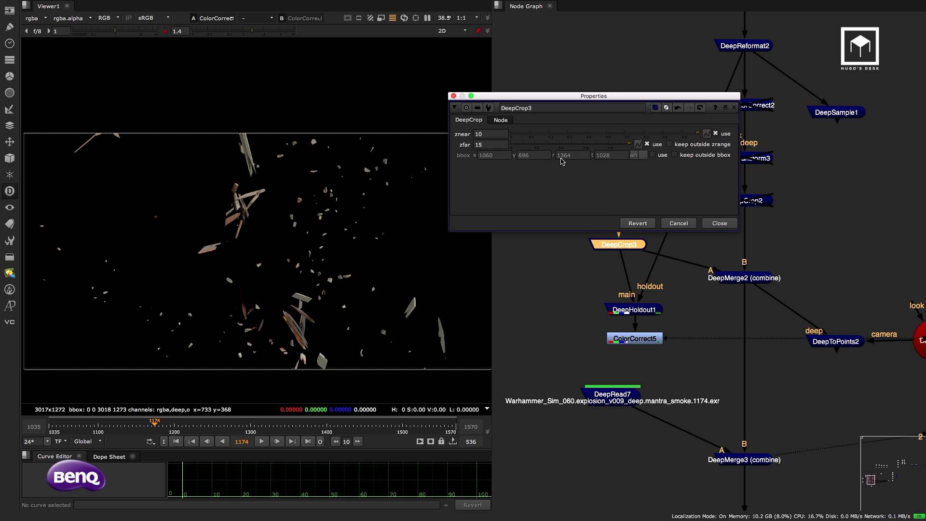
{"action": "left_click", "coordinate": [719, 224]}
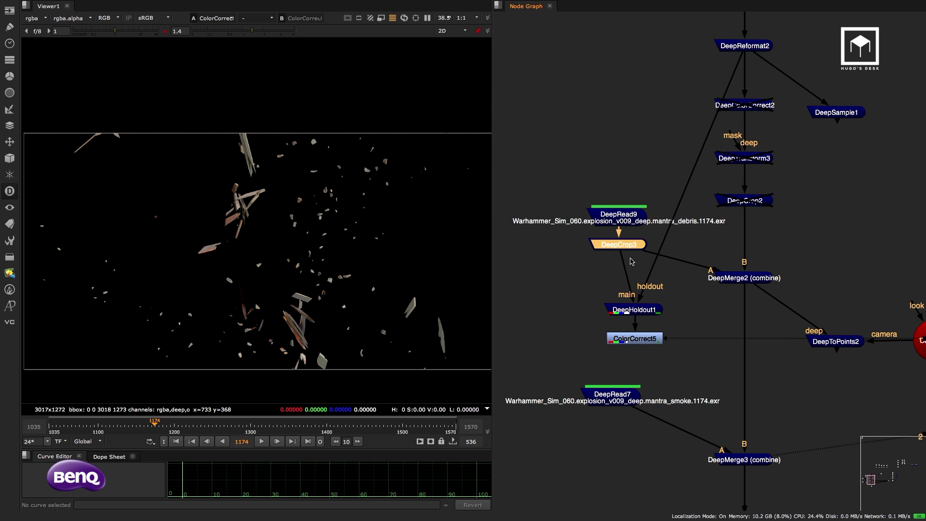
{"action": "key", "text": "1"}
{"action": "key", "text": "d"}
{"action": "key", "text": "d"}
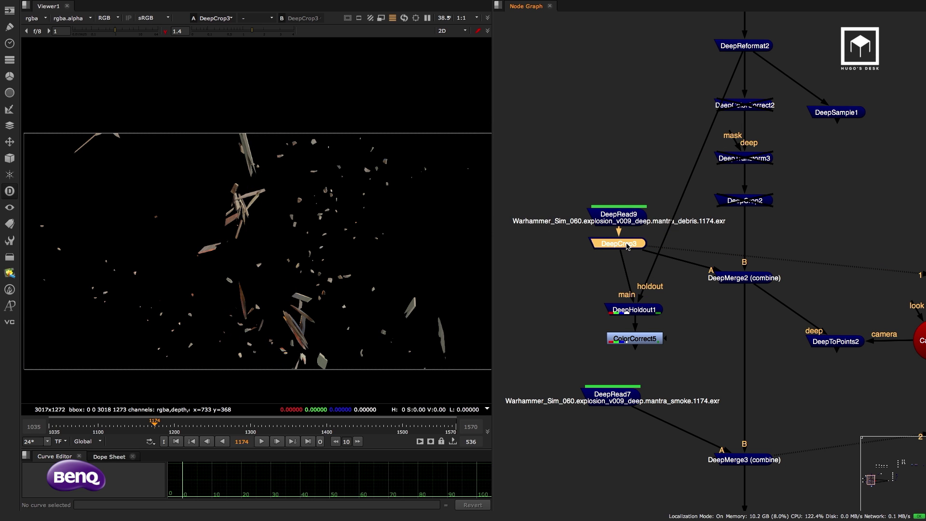
{"action": "key", "text": "d"}
{"action": "key", "text": "d"}
{"action": "key", "text": "d"}
{"action": "key", "text": "d"}
View DeepHoldout1's held-out debris and inspect its alpha matte
{"action": "left_click", "coordinate": [610, 313]}
{"action": "key", "text": "1"}
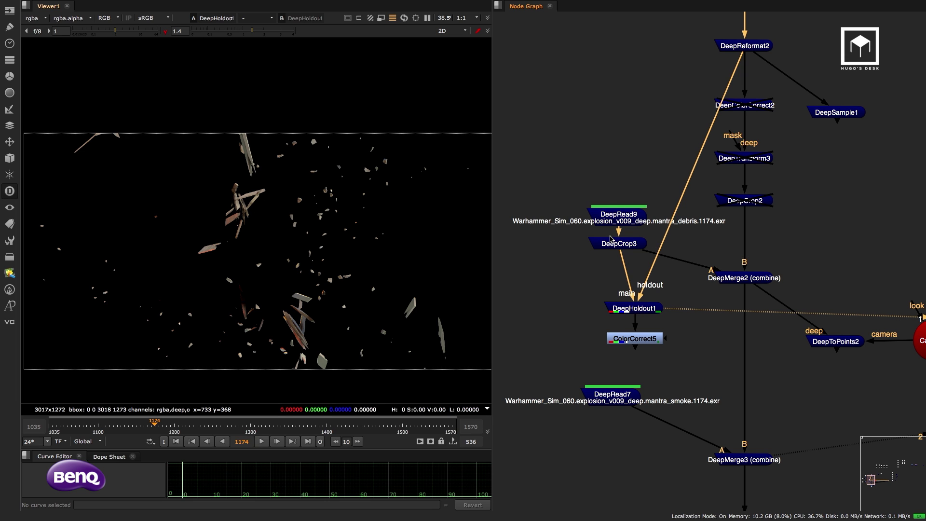
{"action": "key", "text": "a"}
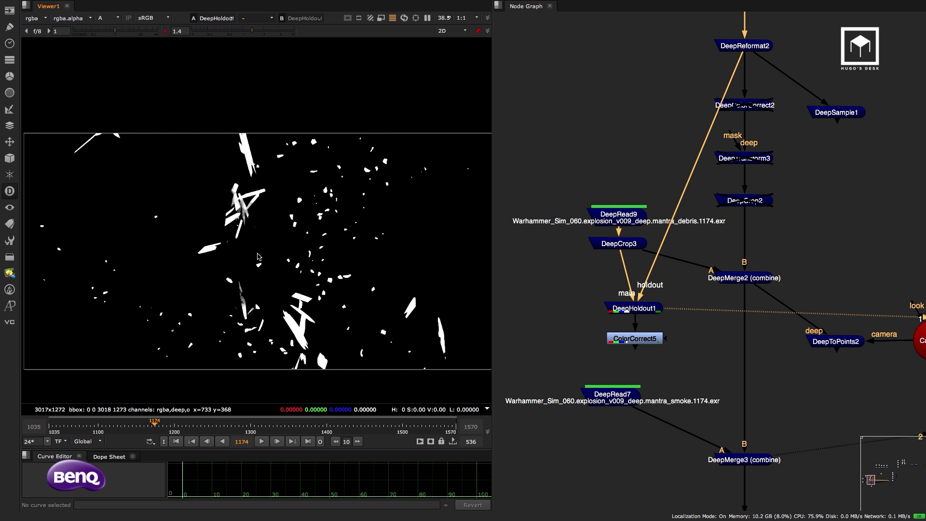
{"action": "key", "text": "a"}
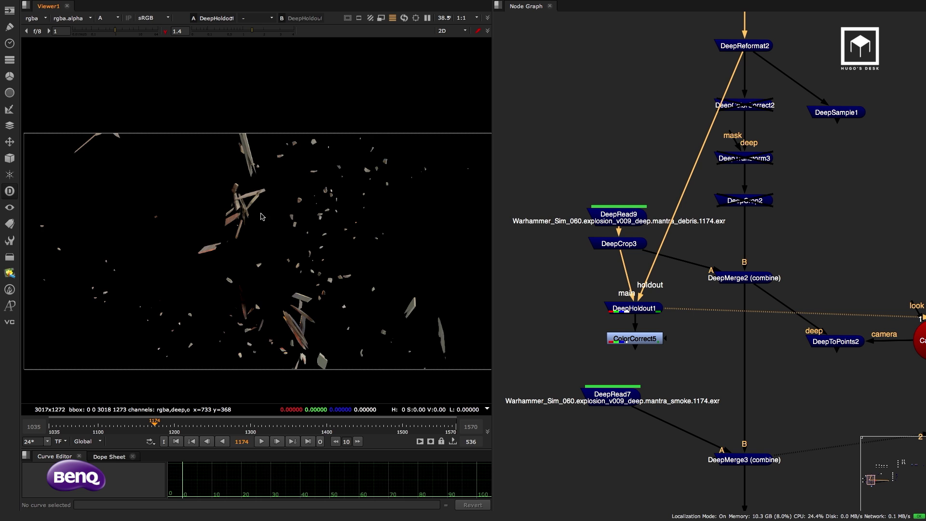
{"action": "middle_click_drag", "start_coordinate": [743, 384], "coordinate": [710, 168]}
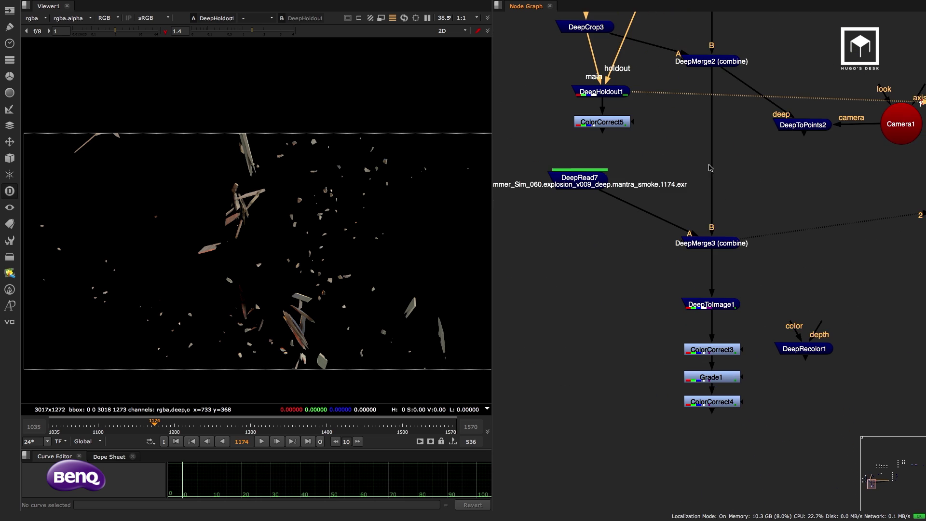
View DeepToImage1's flattened comp in the viewer
{"action": "left_click", "coordinate": [731, 298]}
{"action": "scroll", "coordinate": [735, 289], "scroll_direction": "up", "scroll_amount": 2}
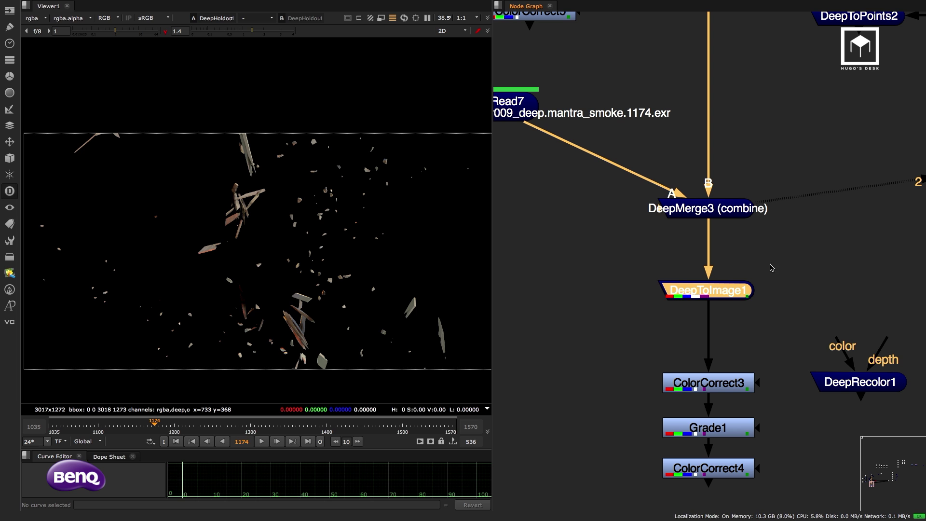
{"action": "key", "text": "1"}
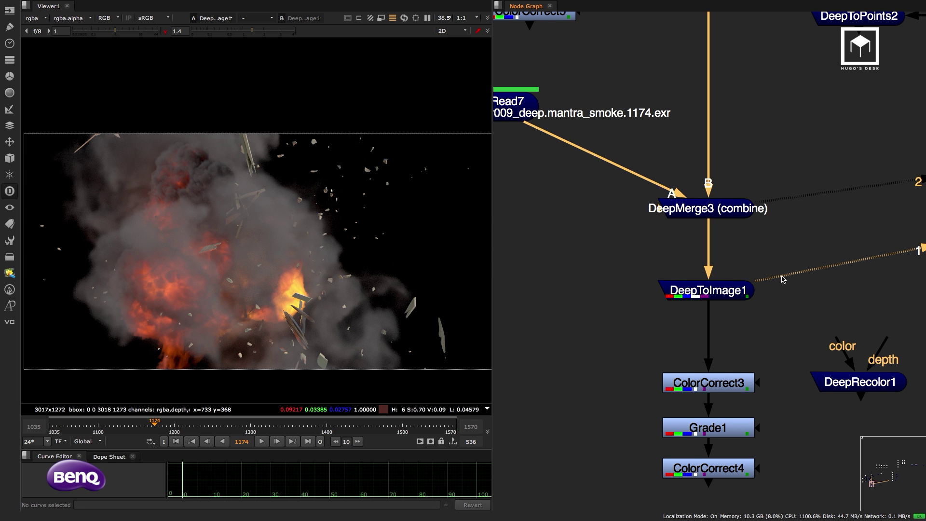
{"action": "scroll", "coordinate": [737, 292], "scroll_direction": "down", "scroll_amount": 3}
Place DeepRecolor1 left of the DeepToImage1 chain and nudge it slightly higher
{"action": "middle_click_drag", "start_coordinate": [734, 290], "coordinate": [671, 294]}
{"action": "left_click_drag", "start_coordinate": [743, 335], "coordinate": [580, 308]}
{"action": "scroll", "coordinate": [593, 309], "scroll_direction": "down", "scroll_amount": 4}
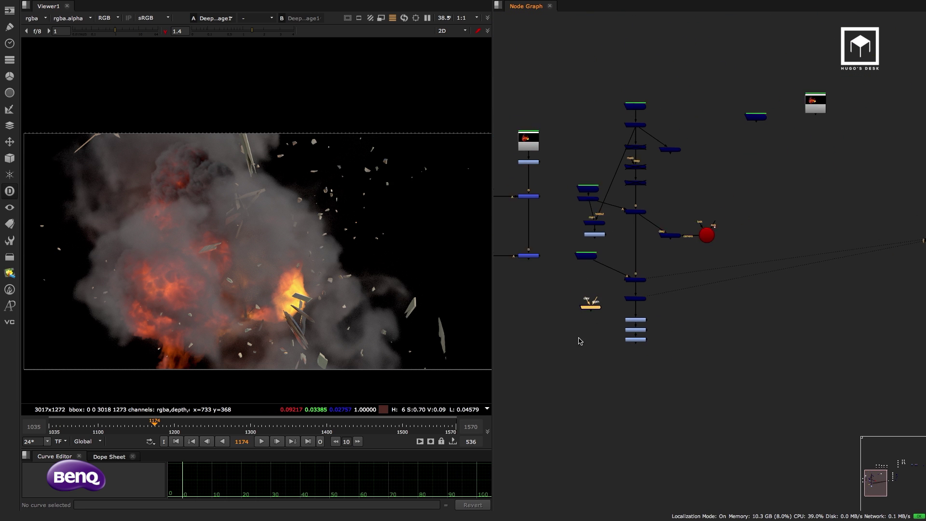
{"action": "middle_click_drag", "start_coordinate": [757, 181], "coordinate": [598, 310]}
{"action": "scroll", "coordinate": [600, 310], "scroll_direction": "down", "scroll_amount": 4}
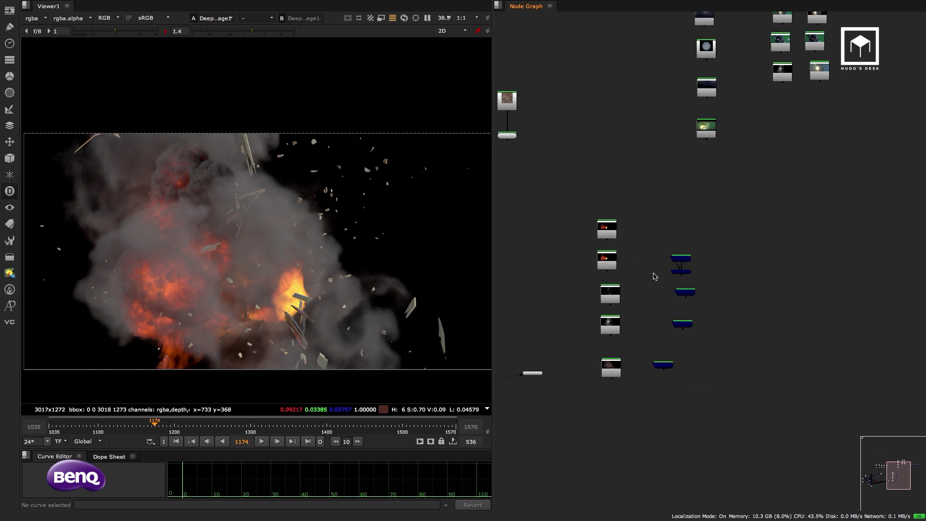
{"action": "middle_click_drag", "start_coordinate": [746, 214], "coordinate": [674, 248]}
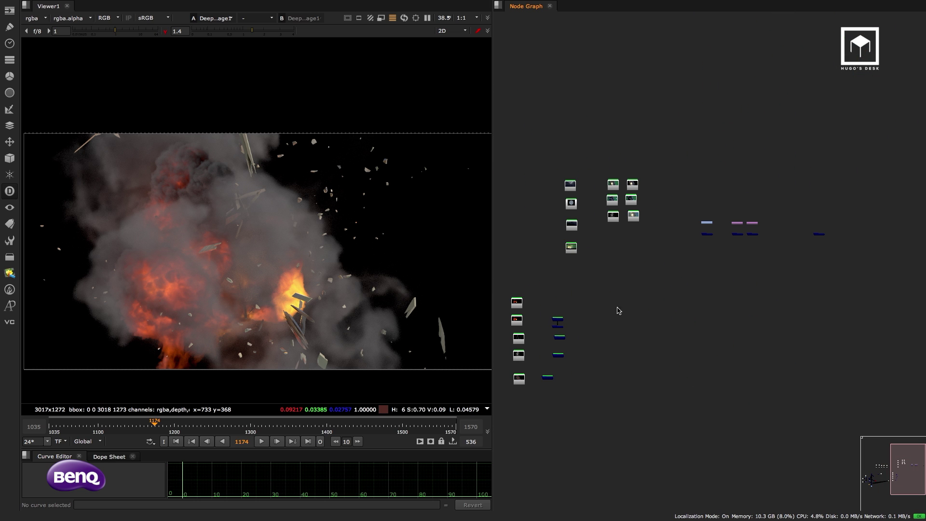
{"action": "middle_click_drag", "start_coordinate": [597, 293], "coordinate": [759, 233]}
{"action": "middle_click_drag", "start_coordinate": [598, 262], "coordinate": [724, 234]}
{"action": "scroll", "coordinate": [579, 330], "scroll_direction": "up", "scroll_amount": 5}
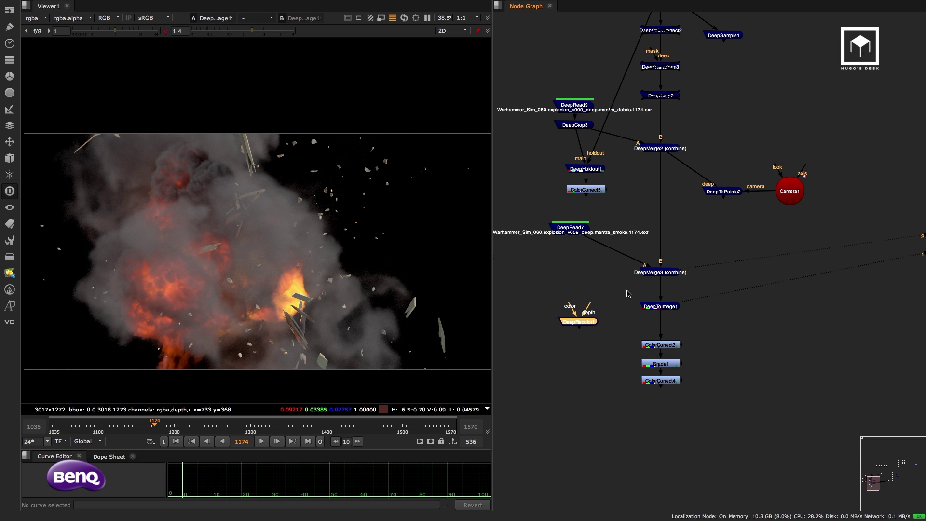
{"action": "scroll", "coordinate": [597, 316], "scroll_direction": "up", "scroll_amount": 3}
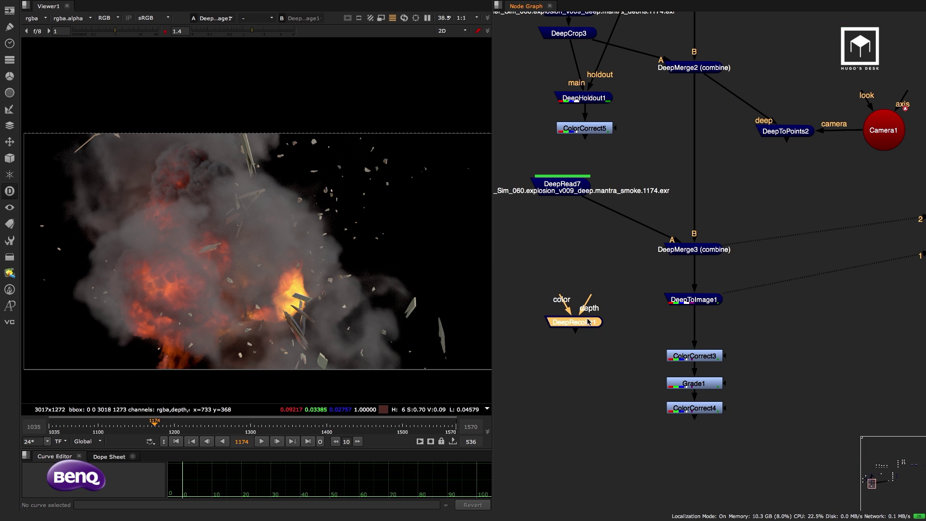
{"action": "scroll", "coordinate": [590, 323], "scroll_direction": "up", "scroll_amount": 2}
{"action": "left_click_drag", "start_coordinate": [586, 326], "coordinate": [592, 310]}
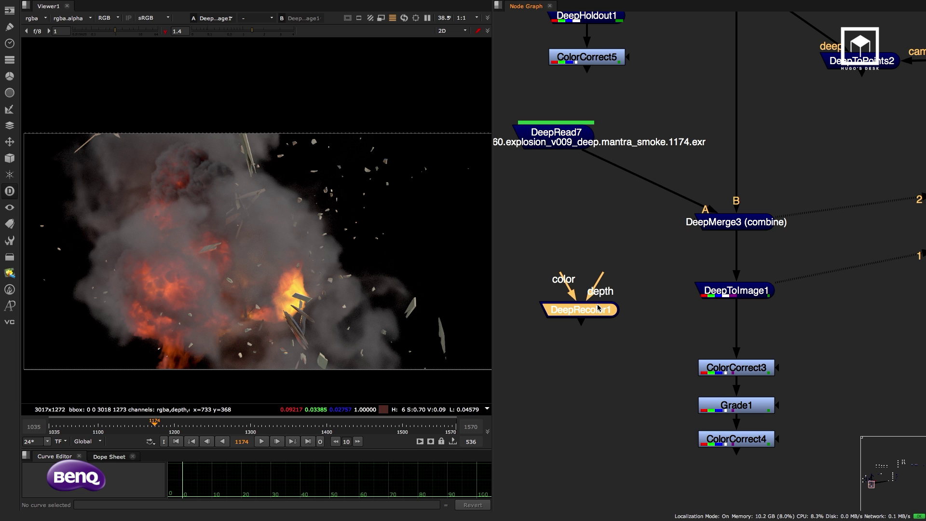
{"action": "scroll", "coordinate": [622, 289], "scroll_direction": "down", "scroll_amount": 6}
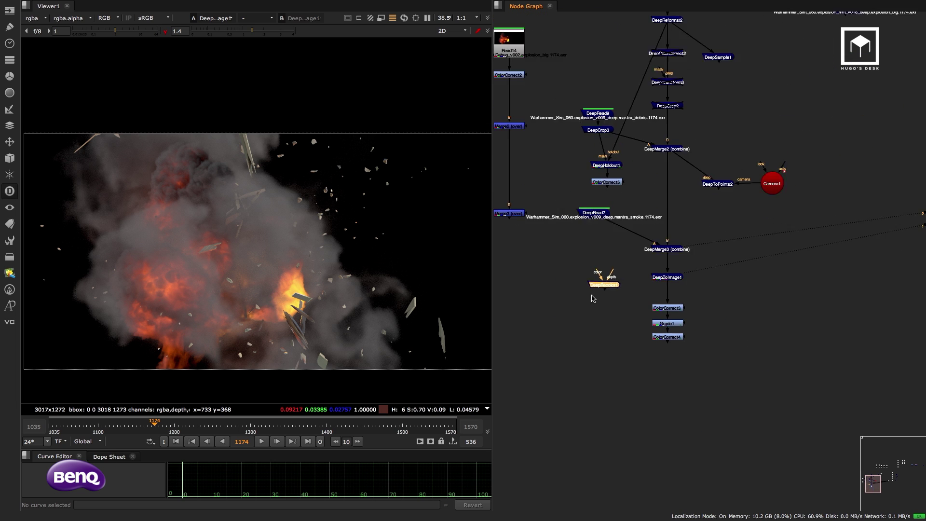
Move DeepRecolor1 up beside Read14 and view Read14's fireball
{"action": "middle_click_drag", "start_coordinate": [645, 344], "coordinate": [646, 346]}
{"action": "left_click_drag", "start_coordinate": [674, 330], "coordinate": [662, 153]}
{"action": "left_click", "coordinate": [606, 157]}
{"action": "key", "text": "1"}
{"action": "scroll", "coordinate": [248, 246], "scroll_direction": "up", "scroll_amount": 1}
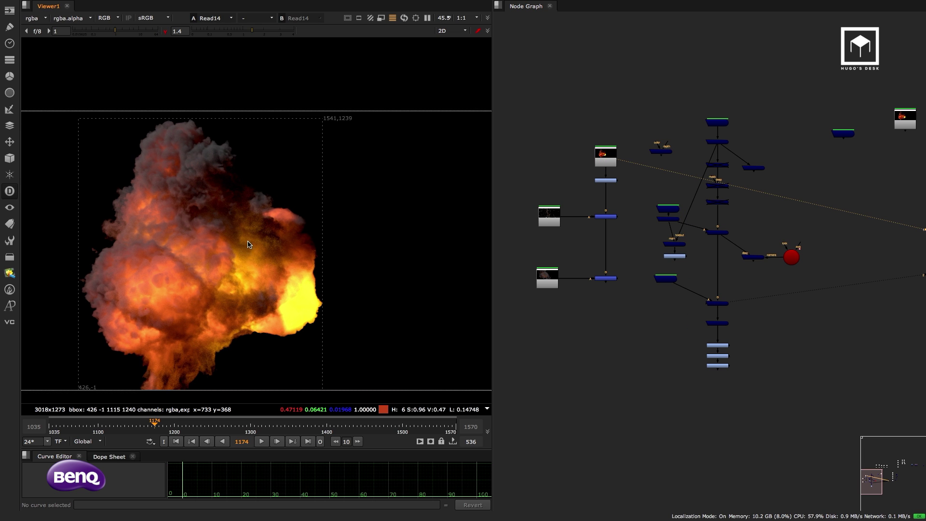
{"action": "scroll", "coordinate": [675, 222], "scroll_direction": "up", "scroll_amount": 5}
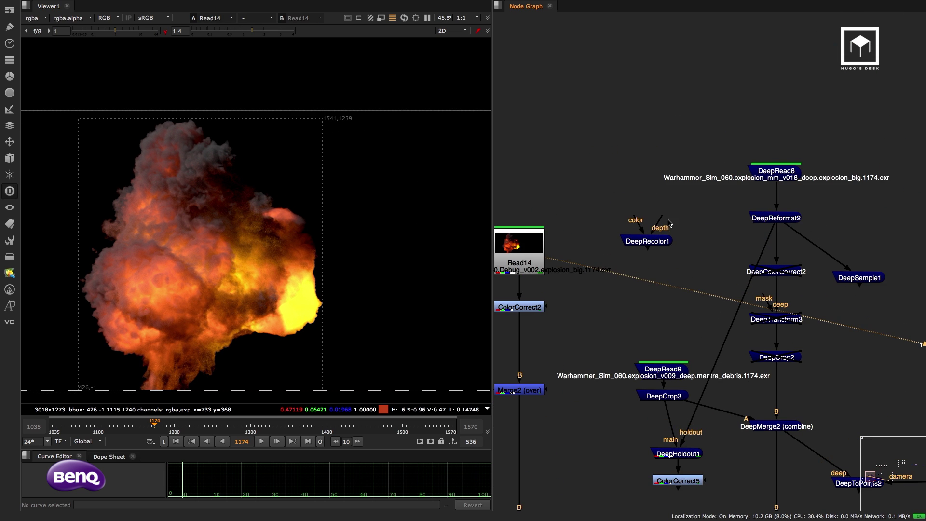
Wire DeepRecolor1's color input to Read14 and depth to DeepReformat2, then view it
{"action": "left_click_drag", "start_coordinate": [705, 218], "coordinate": [827, 165]}
{"action": "left_click", "coordinate": [719, 239]}
{"action": "key", "text": "1"}
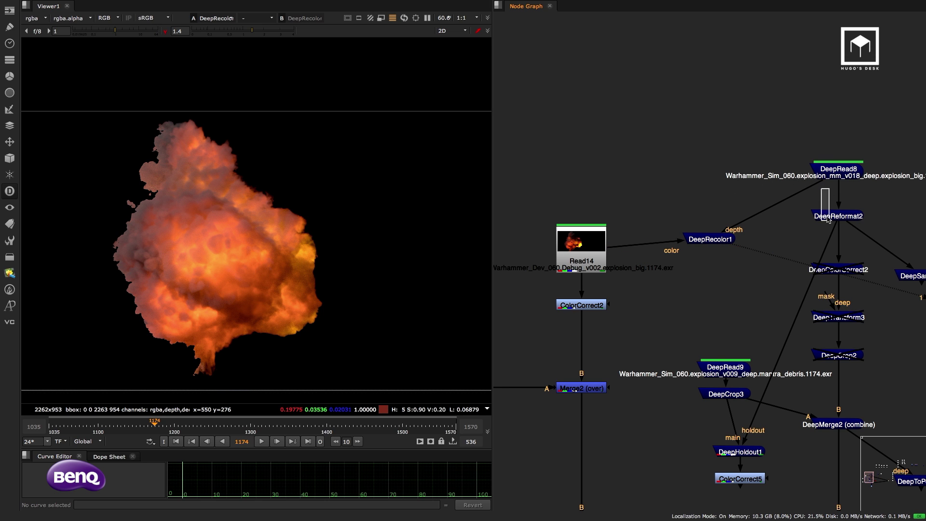
{"action": "left_click_drag", "start_coordinate": [829, 176], "coordinate": [829, 216]}
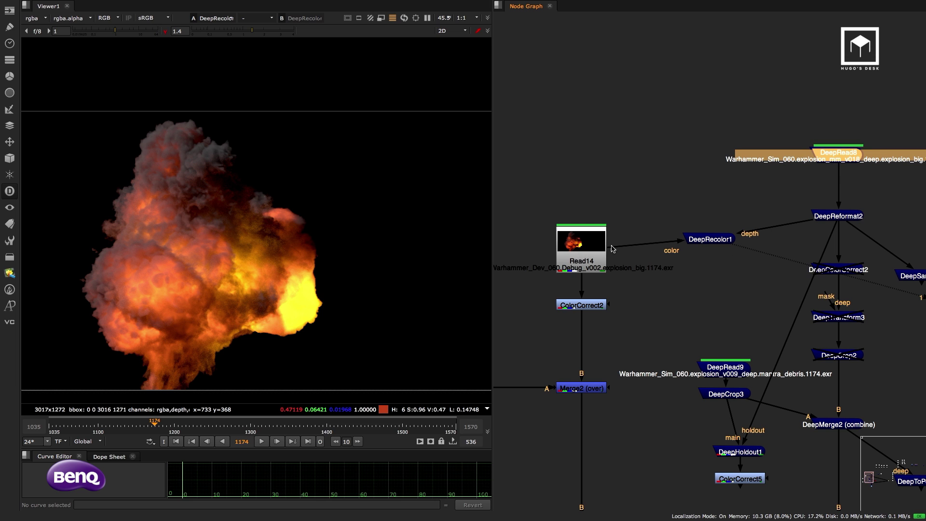
{"action": "left_click", "coordinate": [709, 244]}
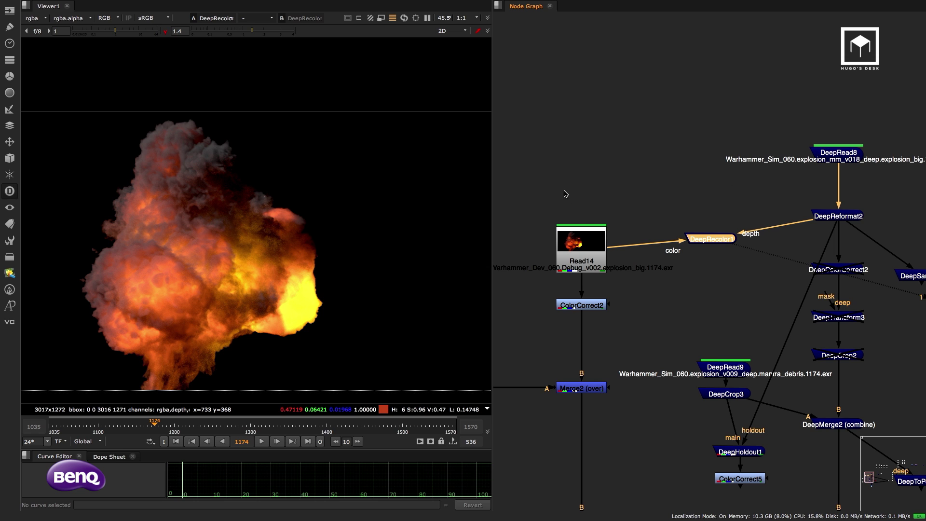
View Read14, check its available layers, and move it higher in the tree
{"action": "left_click", "coordinate": [592, 245]}
{"action": "key", "text": "1"}
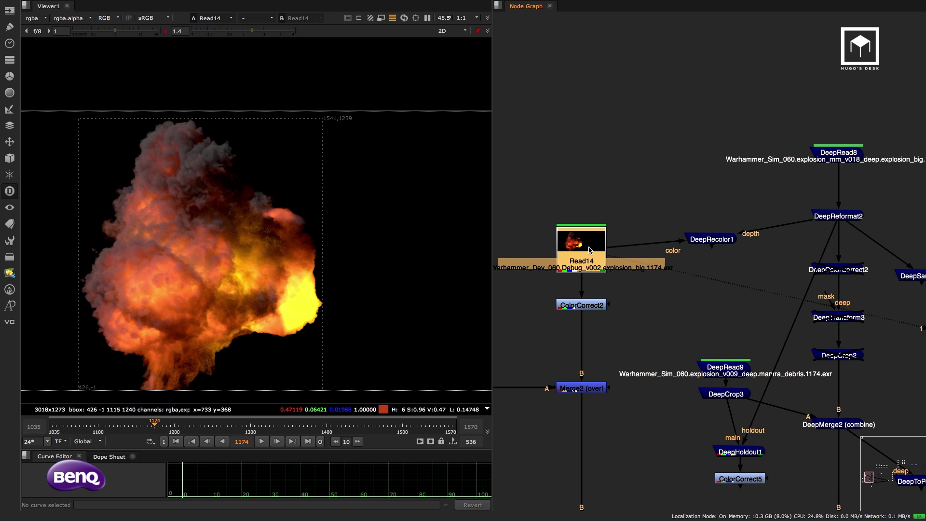
{"action": "left_click", "coordinate": [34, 18]}
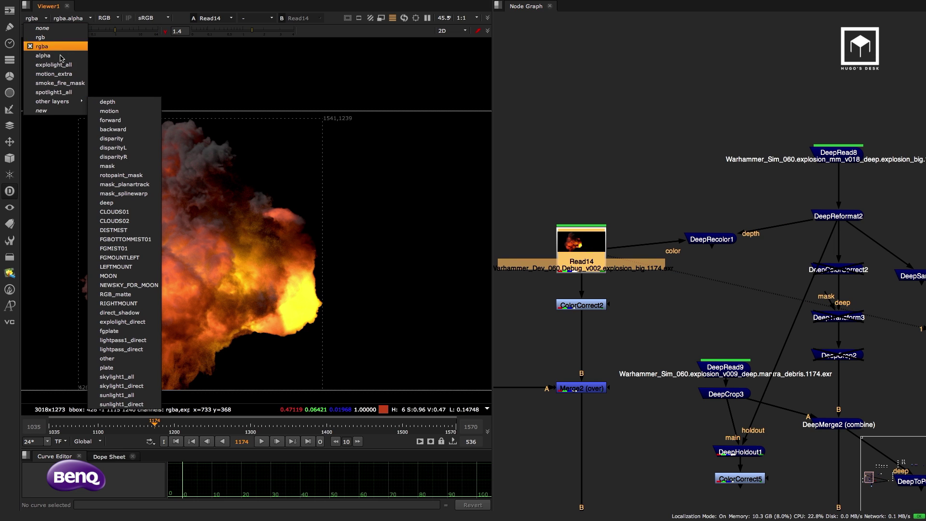
{"action": "left_click", "coordinate": [620, 165]}
{"action": "middle_click_drag", "start_coordinate": [681, 213], "coordinate": [769, 278]}
{"action": "left_click_drag", "start_coordinate": [682, 317], "coordinate": [672, 274]}
Insert a Dot under Read14 and drop a new Shuffle1 onto Read14's pipe
{"action": "key", "text": "period"}
{"action": "left_click", "coordinate": [605, 194]}
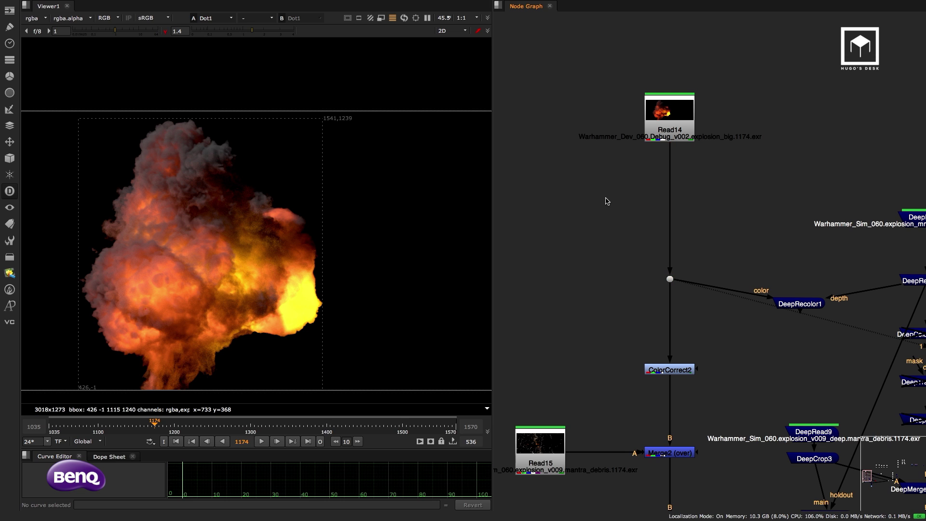
{"action": "key", "text": "Tab"}
{"action": "type", "text": "s"}
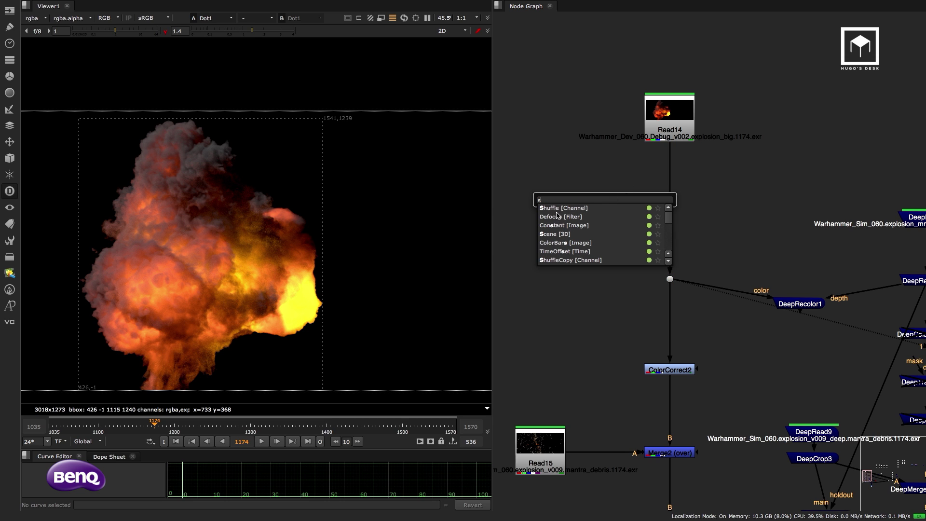
{"action": "key", "text": "Return"}
{"action": "left_click", "coordinate": [672, 172]}
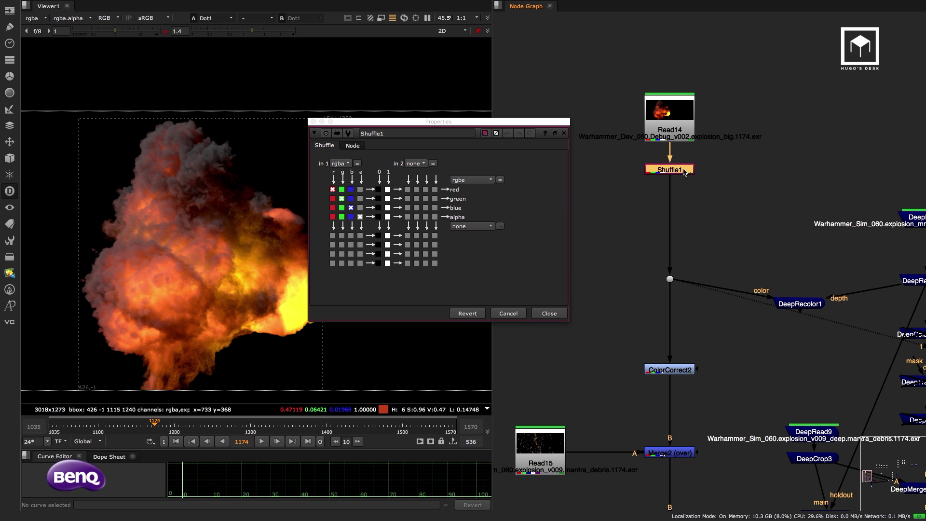
Set Shuffle1's input layer to spotlight1_all after trying other layers
{"action": "left_click", "coordinate": [341, 164]}
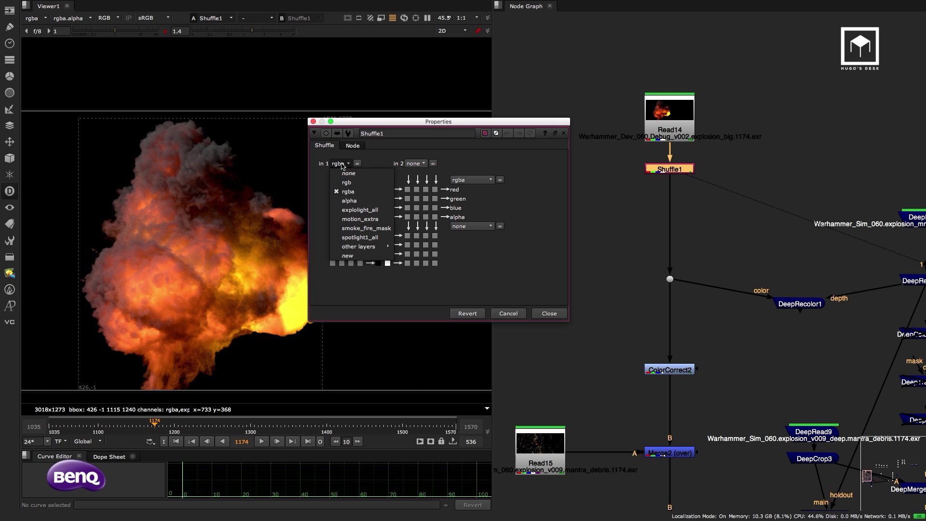
{"action": "left_click", "coordinate": [365, 211]}
{"action": "left_click", "coordinate": [354, 163]}
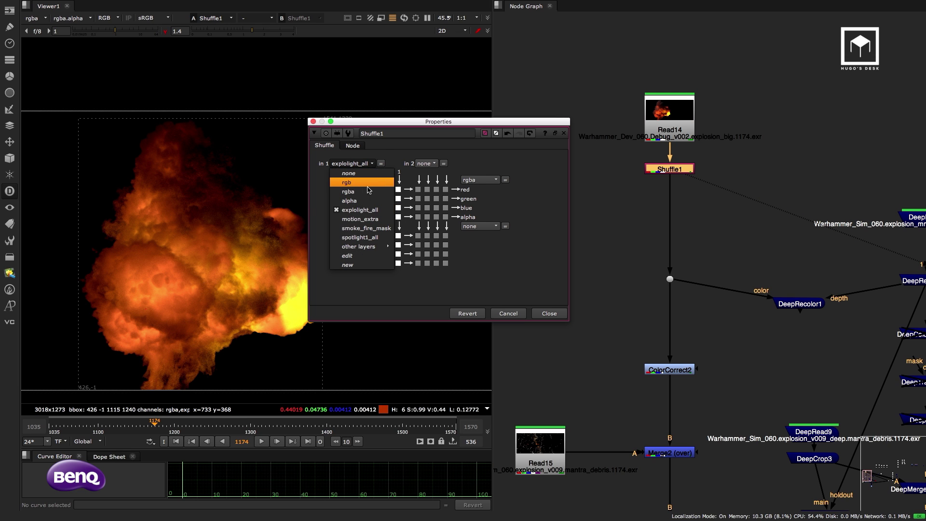
{"action": "left_click", "coordinate": [365, 220]}
{"action": "left_click", "coordinate": [353, 163]}
{"action": "left_click", "coordinate": [363, 228]}
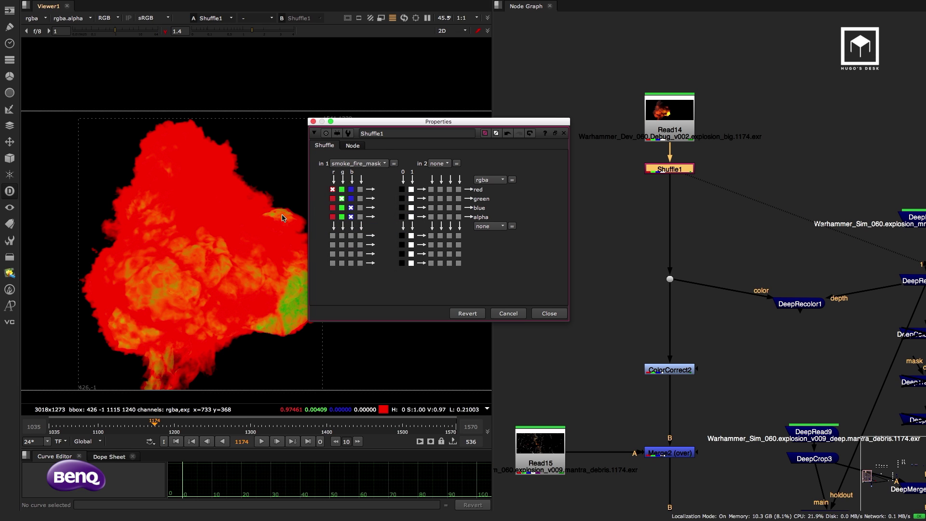
{"action": "left_click", "coordinate": [353, 163]}
{"action": "left_click", "coordinate": [360, 237]}
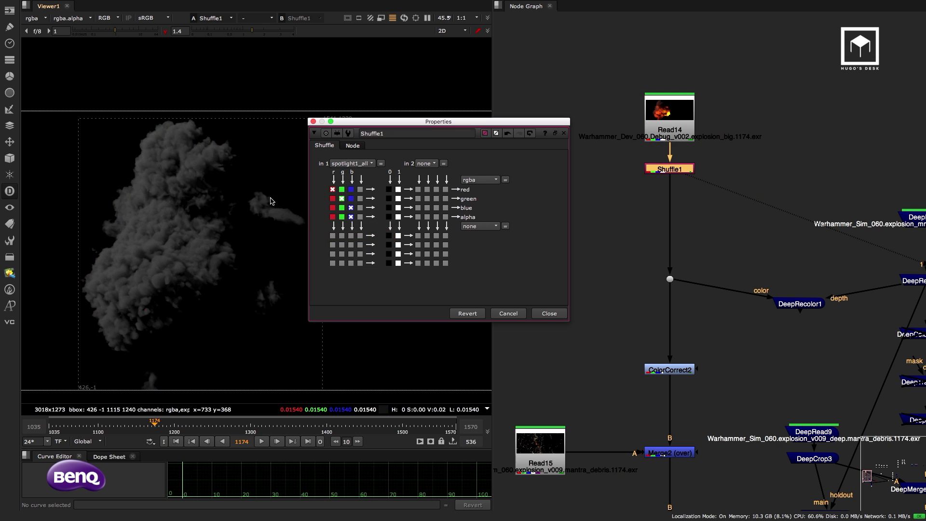
{"action": "left_click", "coordinate": [549, 314]}
Compare Shuffle1's spotlight layer with DeepRecolor1's recoloured output in the viewer
{"action": "middle_click_drag", "start_coordinate": [193, 248], "coordinate": [252, 215]}
{"action": "scroll", "coordinate": [252, 215], "scroll_direction": "up", "scroll_amount": 2}
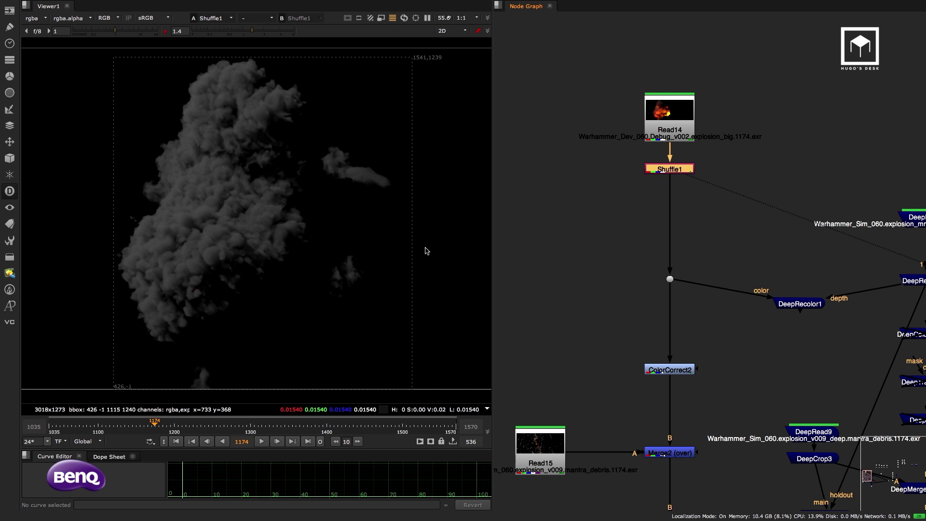
{"action": "middle_click_drag", "start_coordinate": [674, 167], "coordinate": [619, 140]}
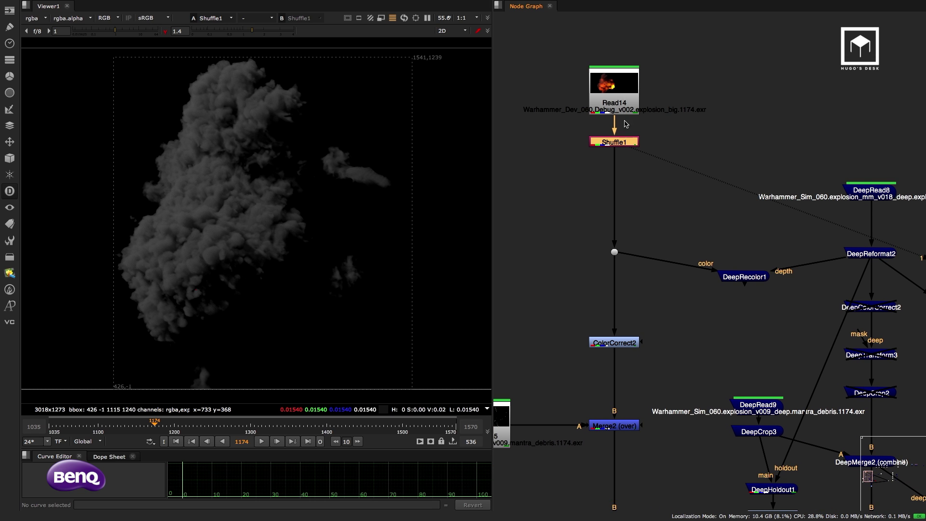
{"action": "left_click", "coordinate": [754, 279]}
{"action": "key", "text": "1"}
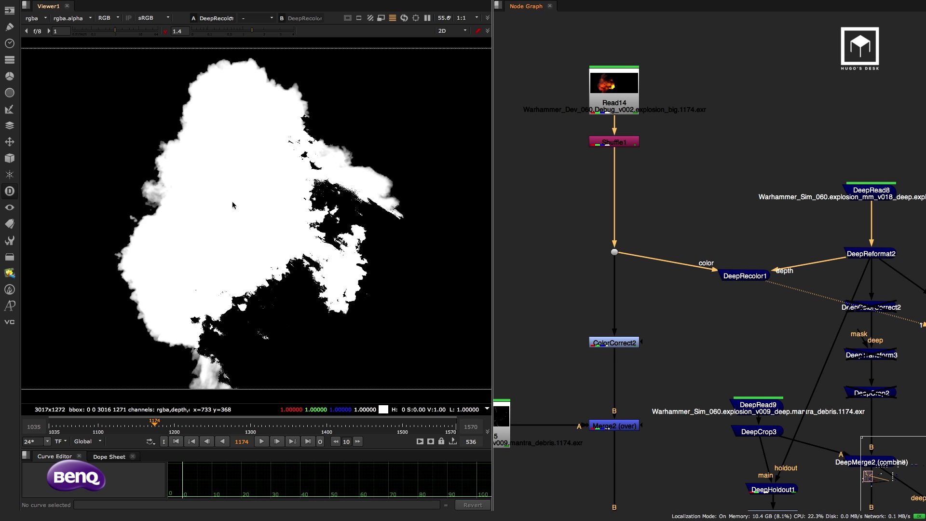
{"action": "left_click", "coordinate": [612, 146]}
{"action": "key", "text": "1"}
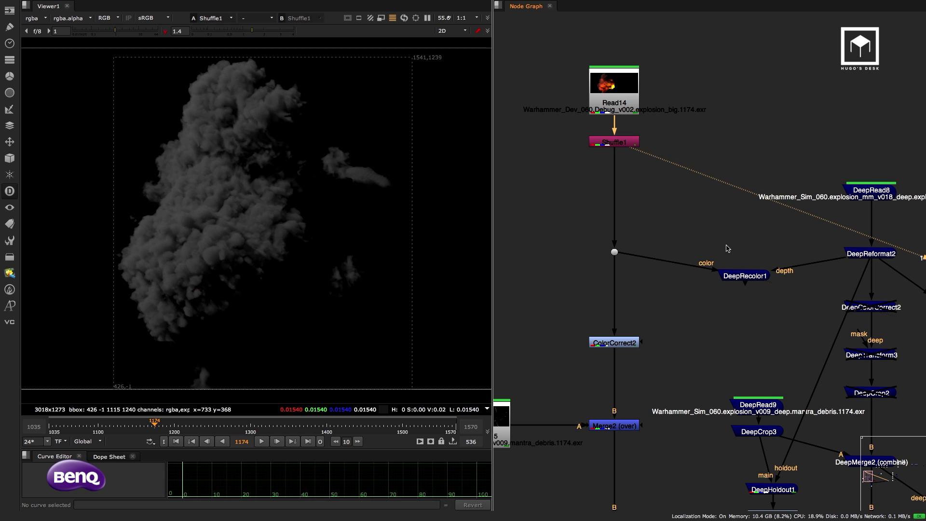
{"action": "left_click", "coordinate": [750, 279]}
{"action": "scroll", "coordinate": [751, 296], "scroll_direction": "down", "scroll_amount": 3}
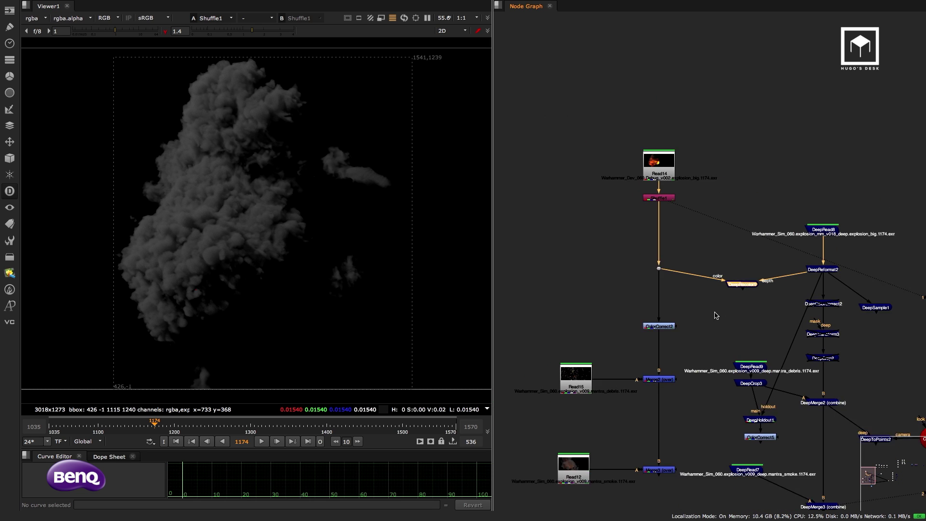
{"action": "middle_click_drag", "start_coordinate": [715, 314], "coordinate": [680, 248]}
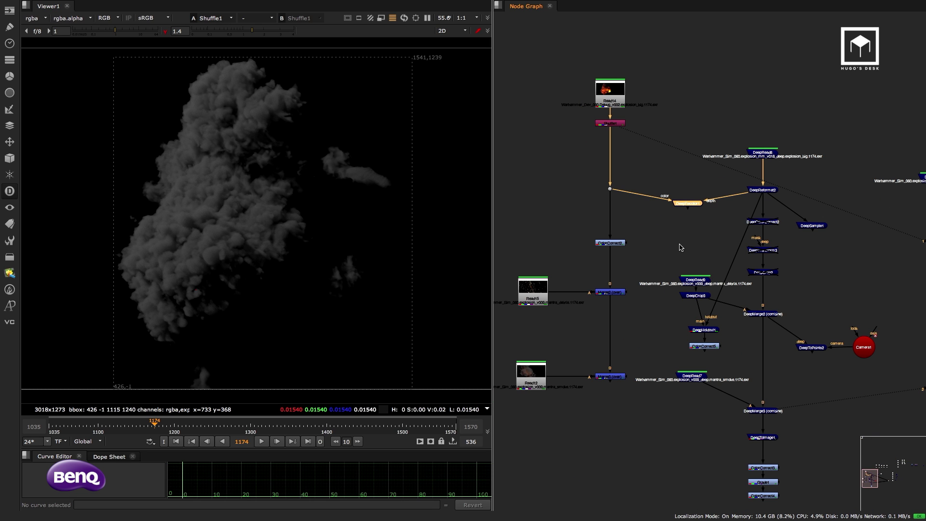